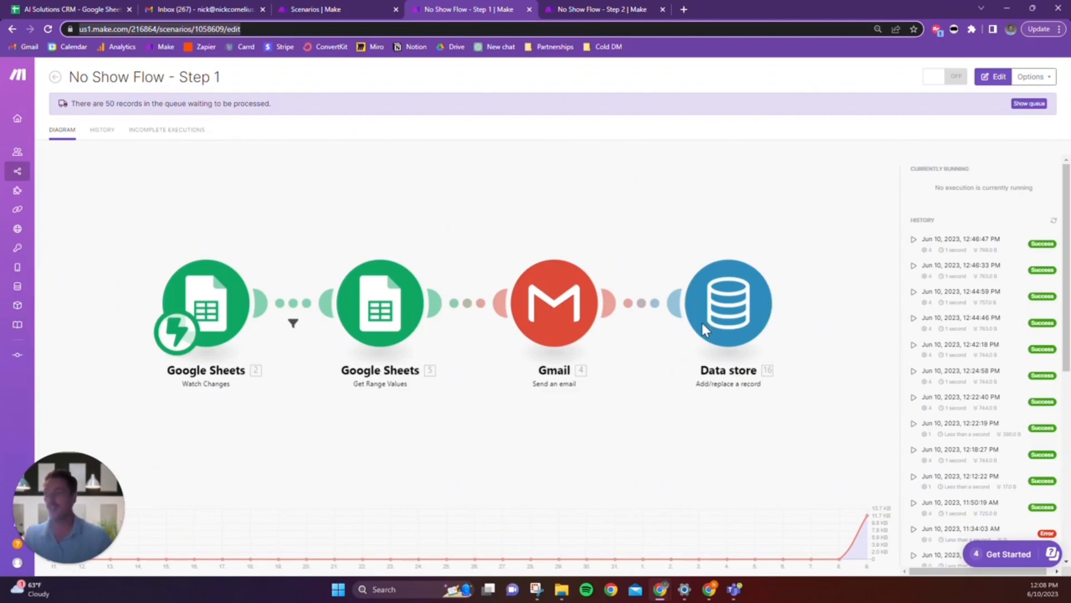
Step: Examine the module layout of the No Show Flow - Step 2 scenario and return to No Show Flow - Step 1
click(567, 10)
drag(150, 423, 203, 422)
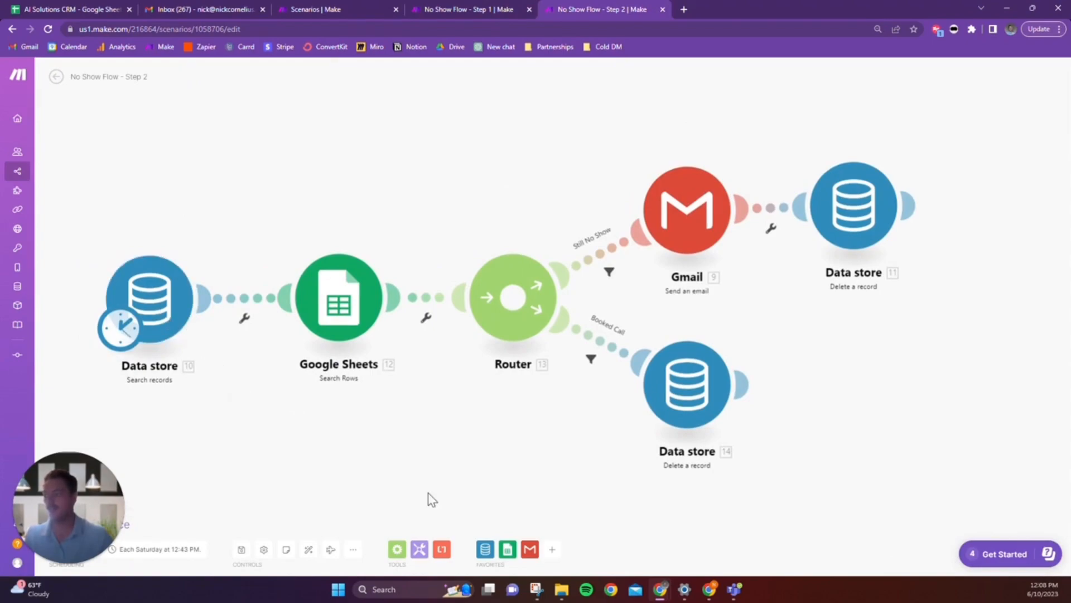
drag(433, 497, 410, 495)
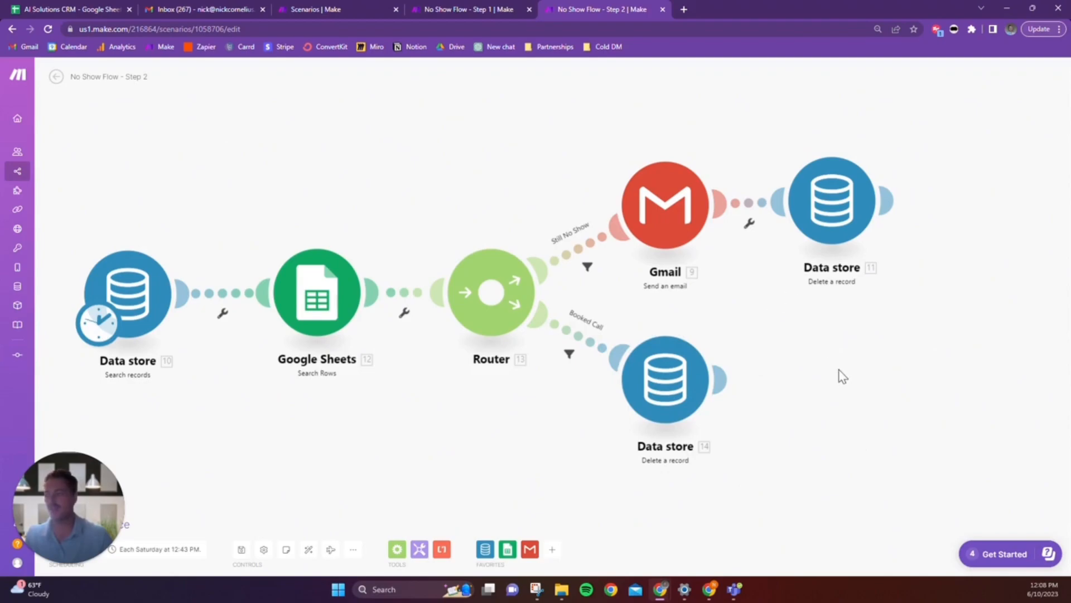
click(432, 4)
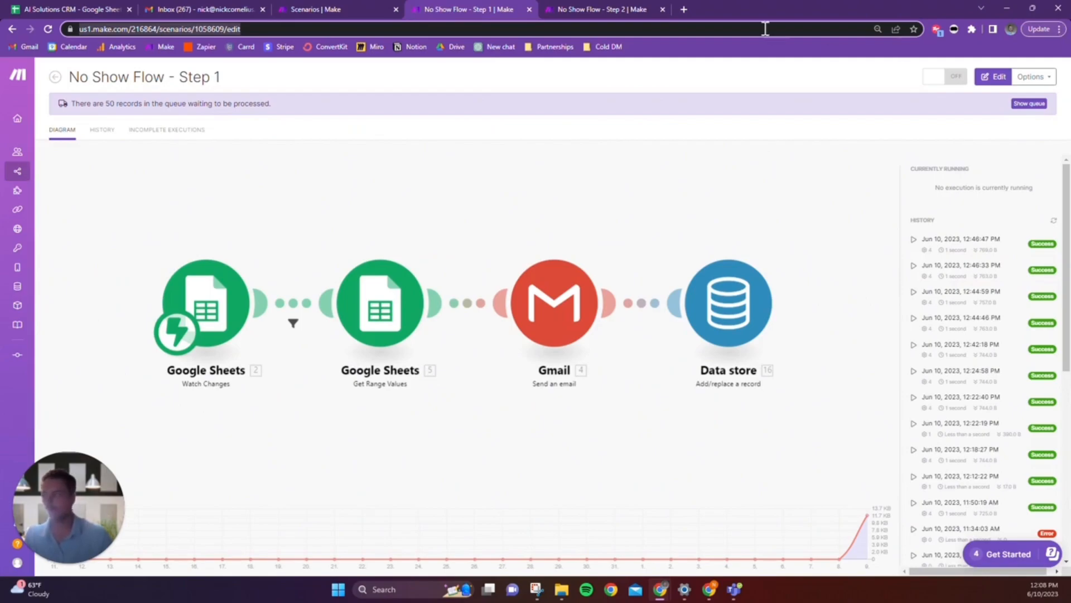
Step: Create a new scenario from the scenarios overview and add the Google Sheets Watch Changes trigger as its first module
click(316, 10)
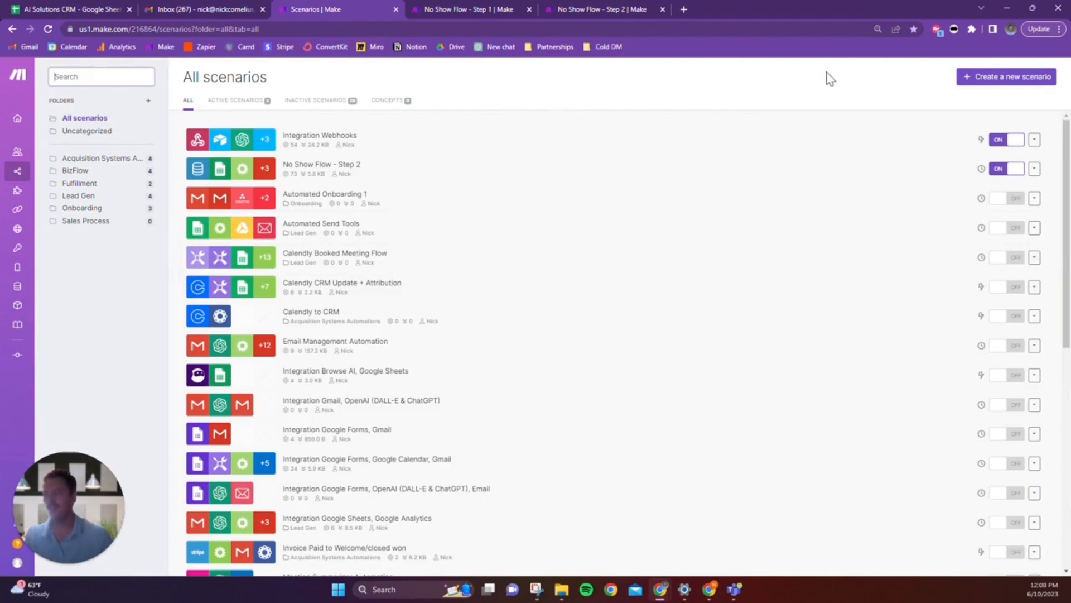
click(997, 81)
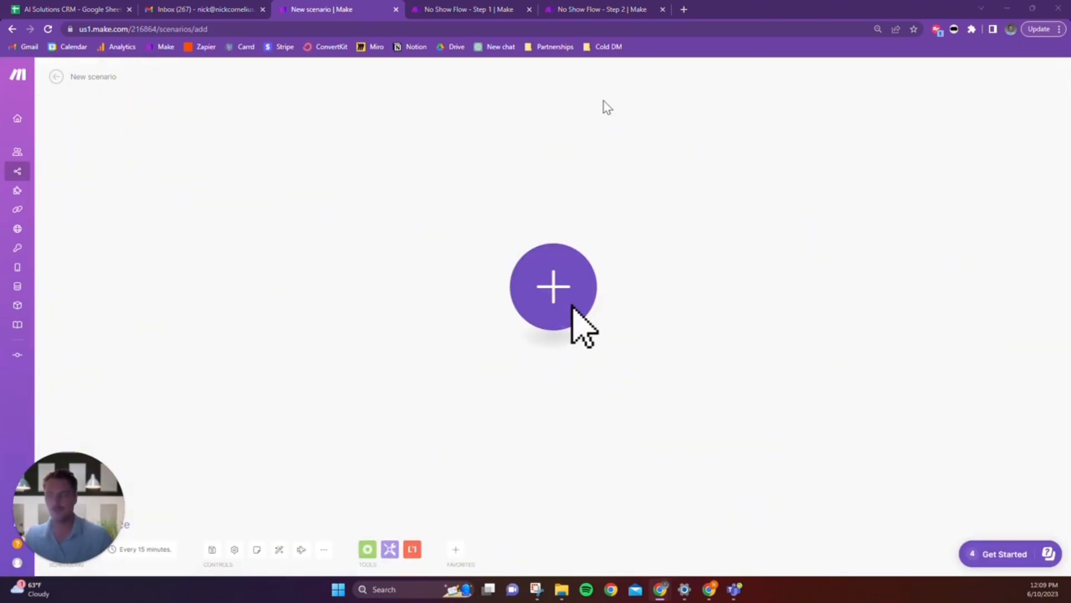
click(573, 306)
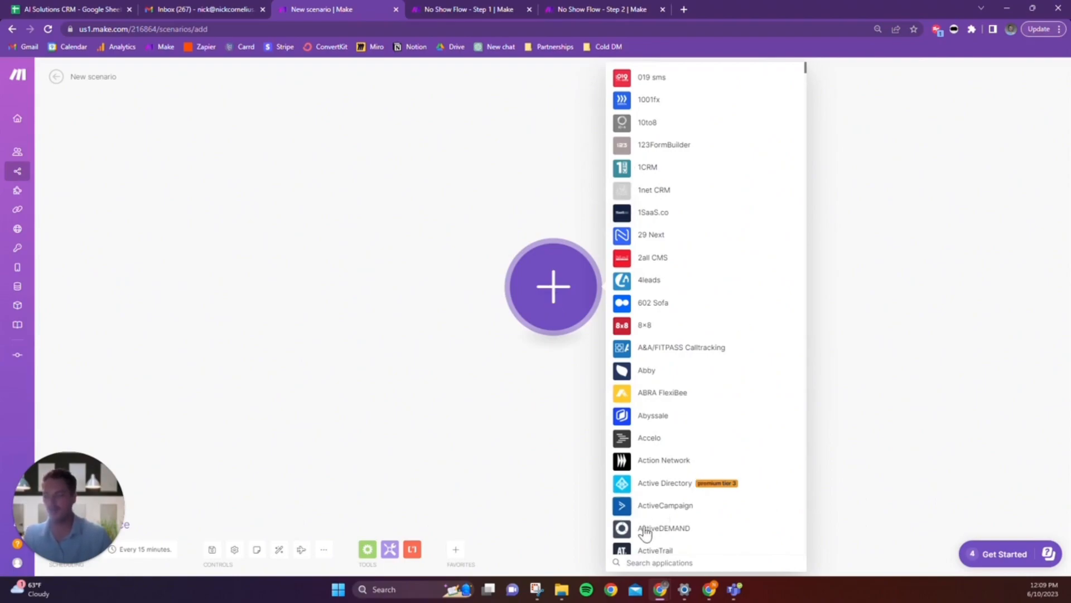
text(sheets)
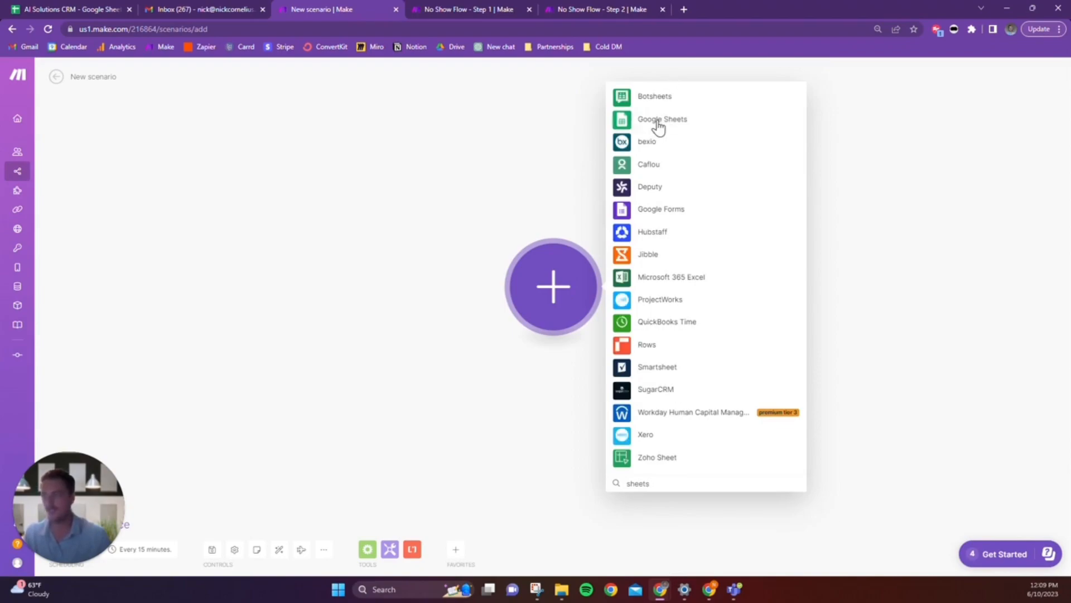
click(662, 119)
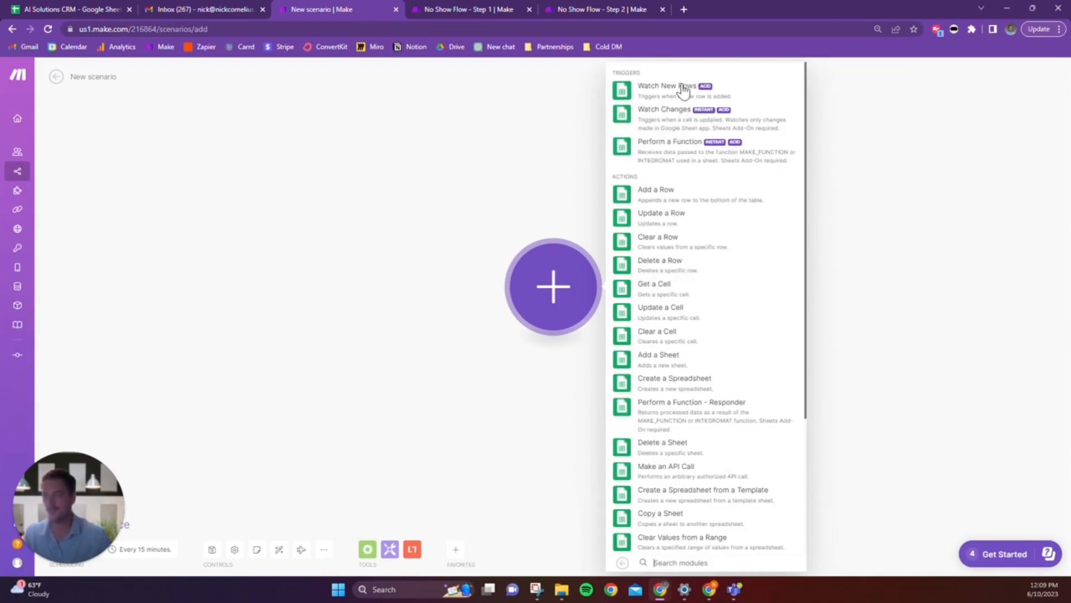
click(669, 121)
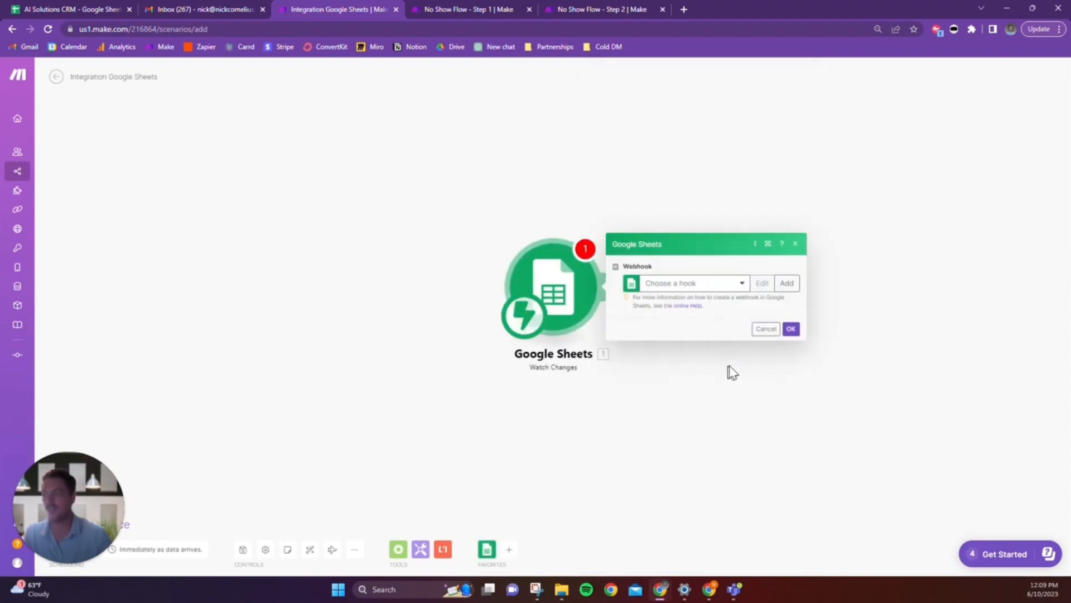
Step: Create a new webhook named "Sheet Example Hook" for the Watch Changes trigger
click(743, 286)
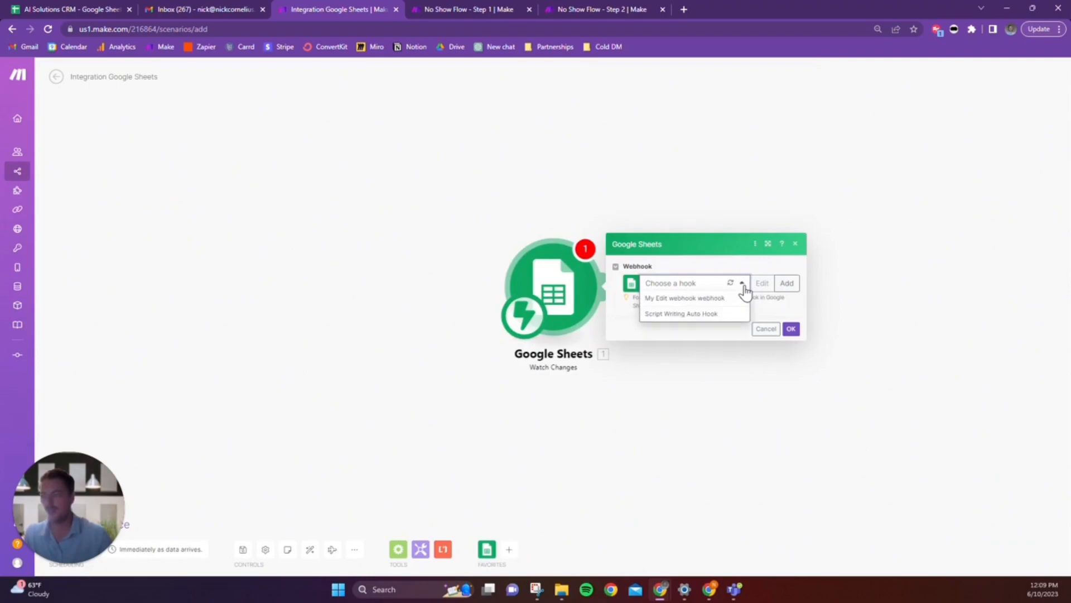
click(787, 284)
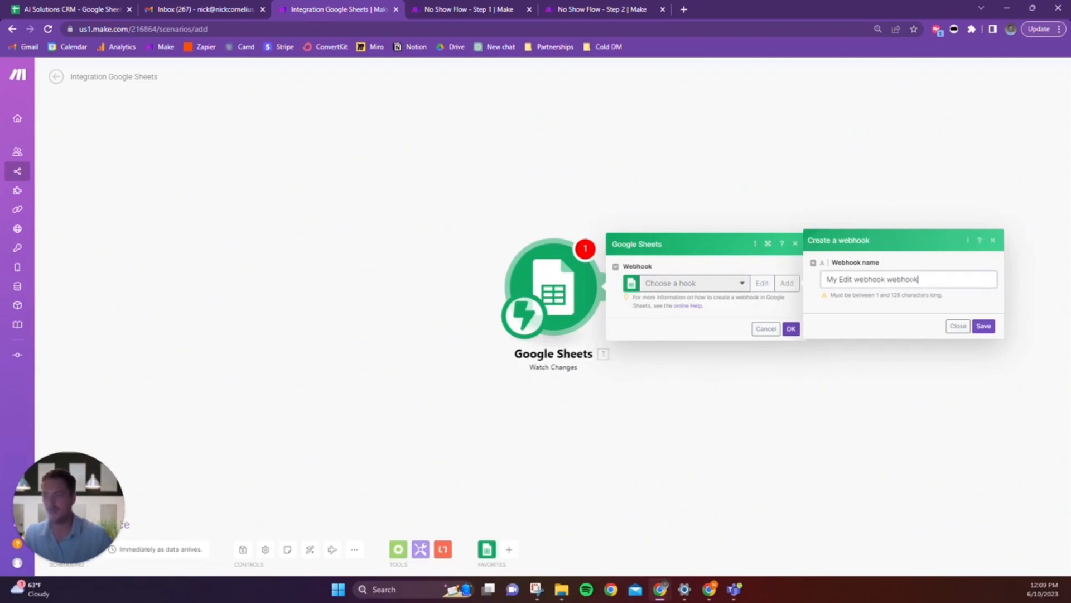
key(ctrl+a)
text(SHeetrs)
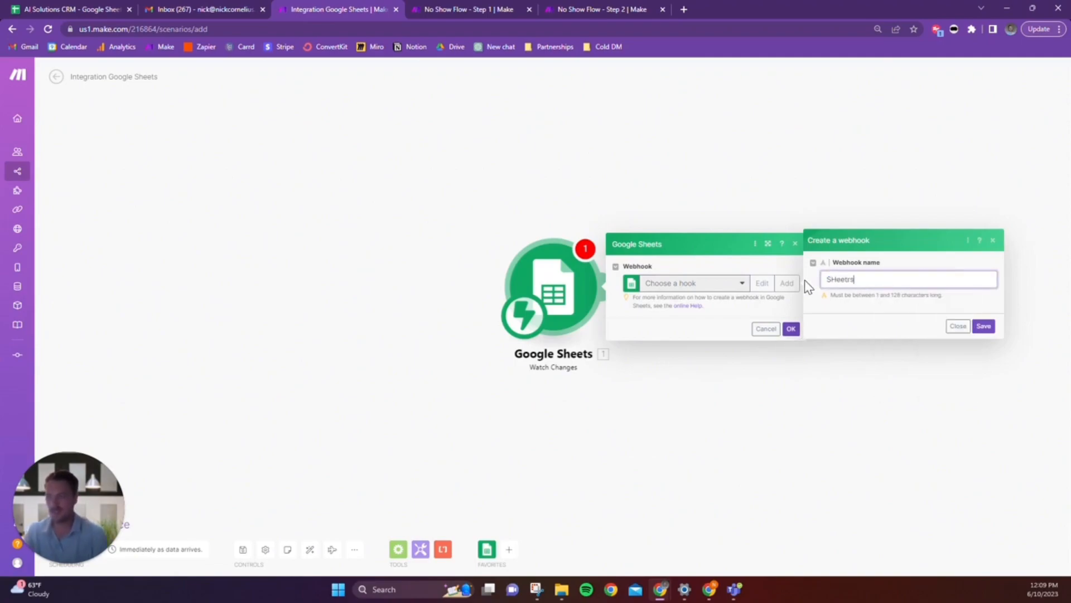
key(BackSpace)
text(heet Exampel Hook)
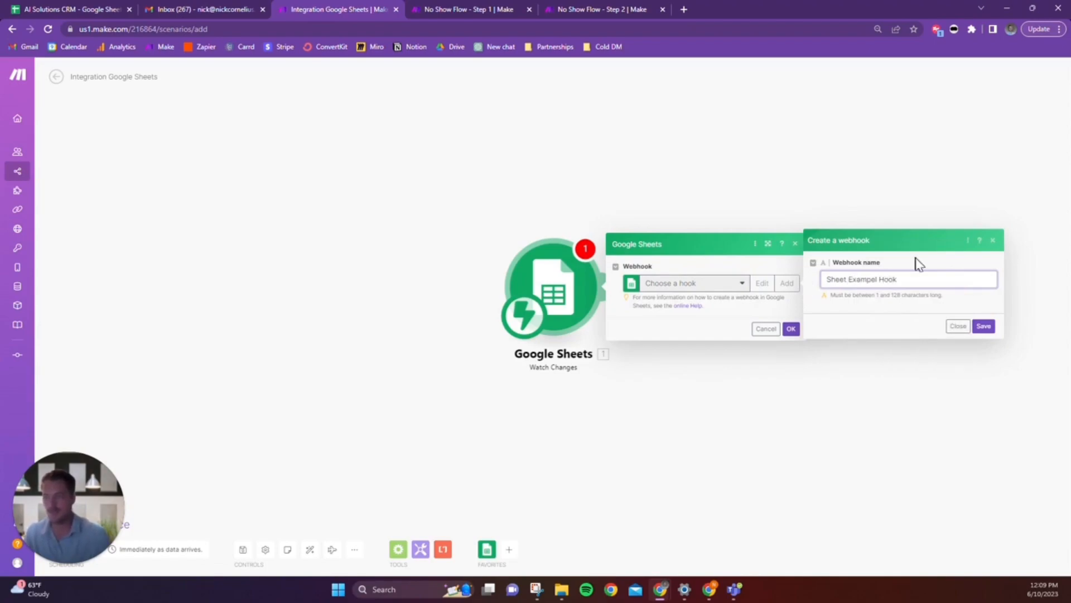
key(BackSpace)
key(BackSpace)
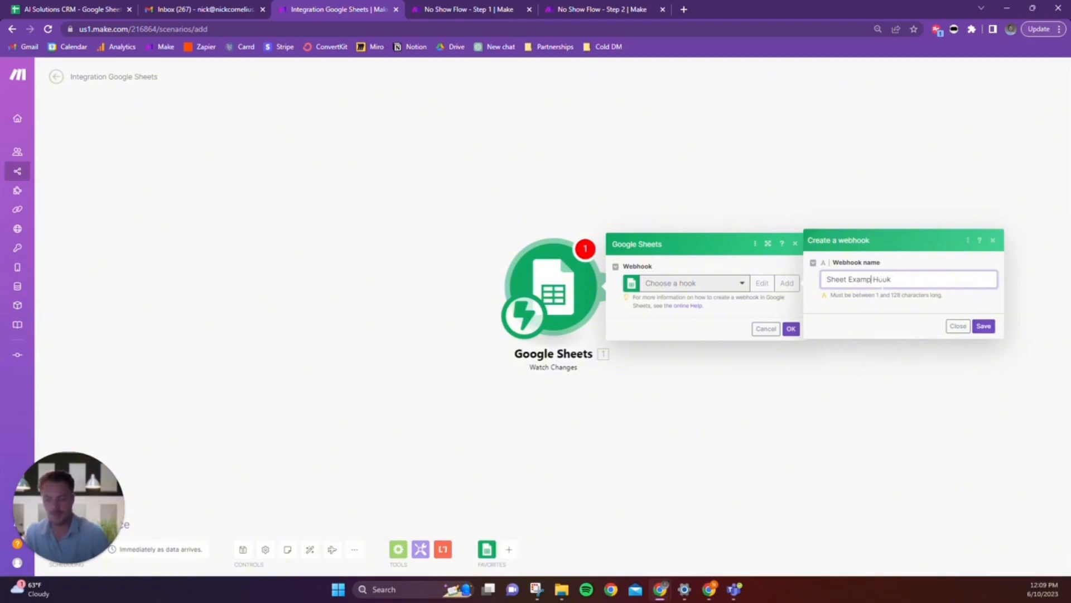
click(982, 328)
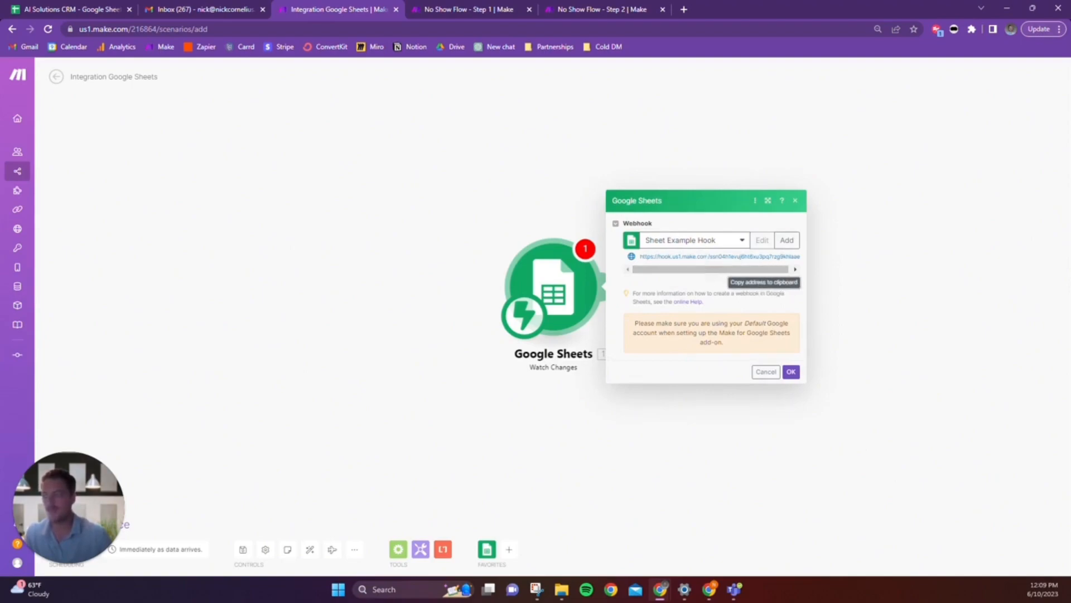
Step: Save the new hook's address as the Watch Changes webhook URL in the AI Solutions CRM spreadsheet's Make for Google Sheets settings, and confirm the trigger module
click(56, 5)
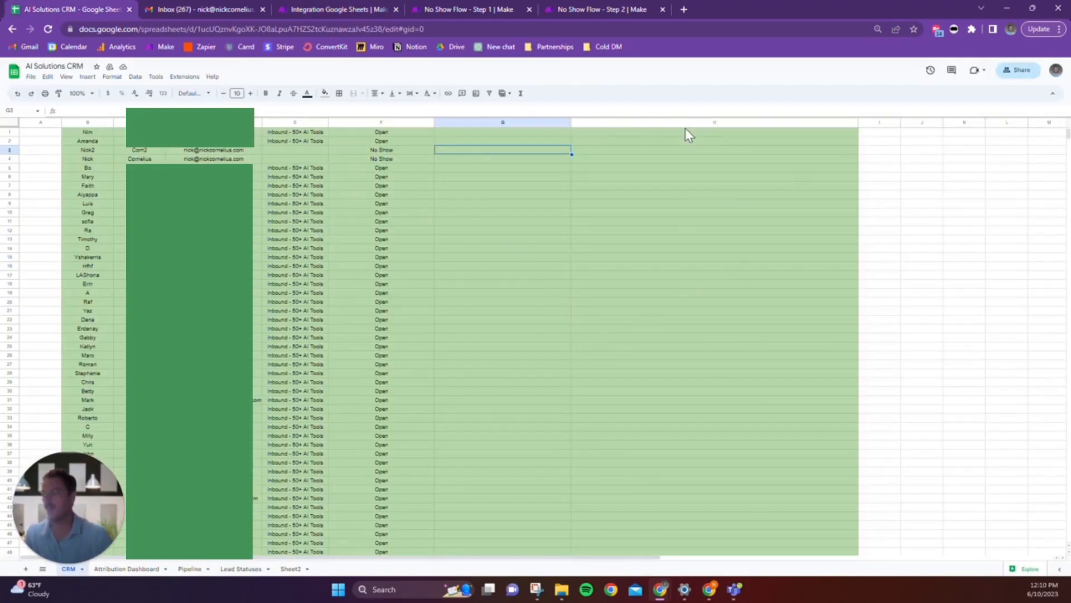
click(185, 76)
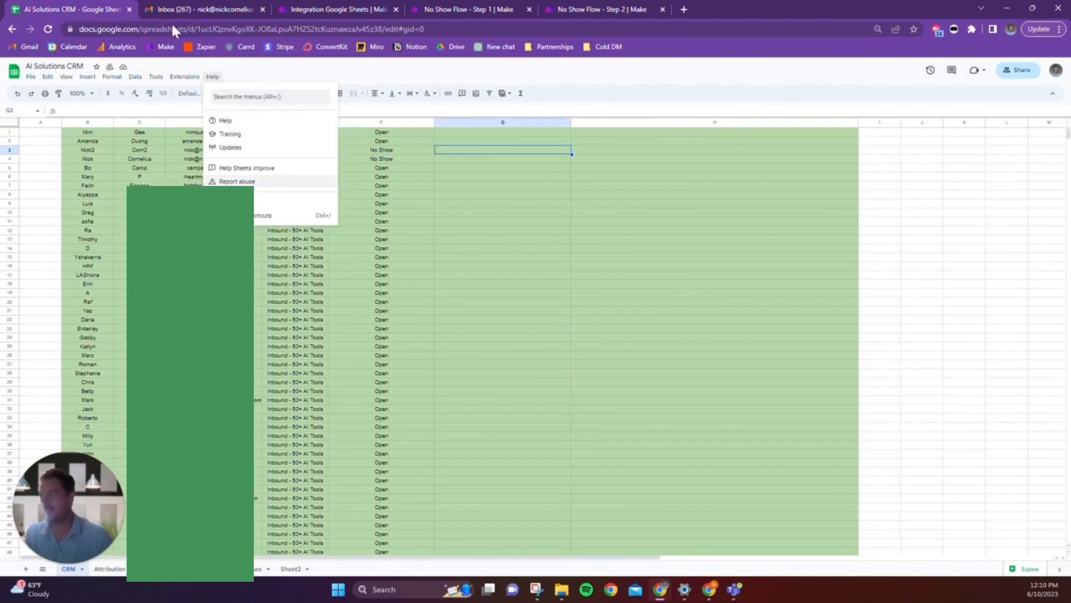
click(182, 79)
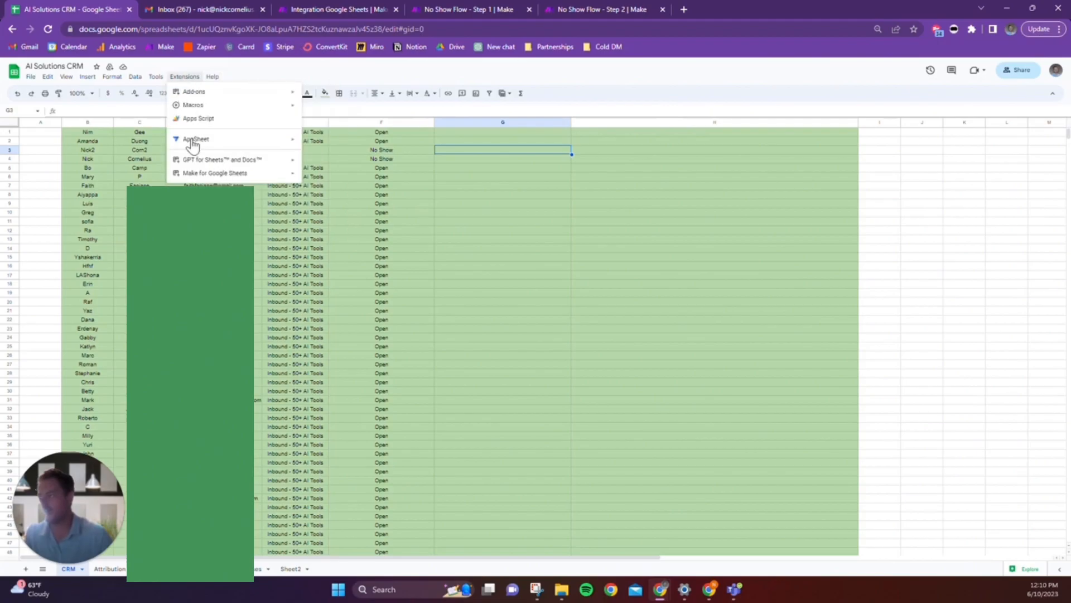
mouse_move(198, 97)
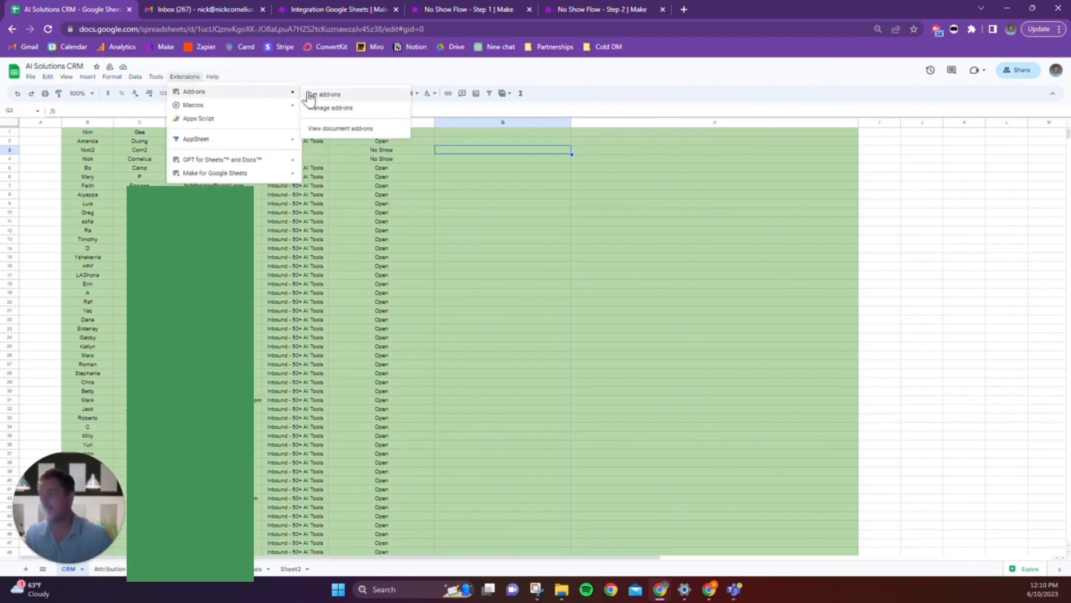
mouse_move(229, 178)
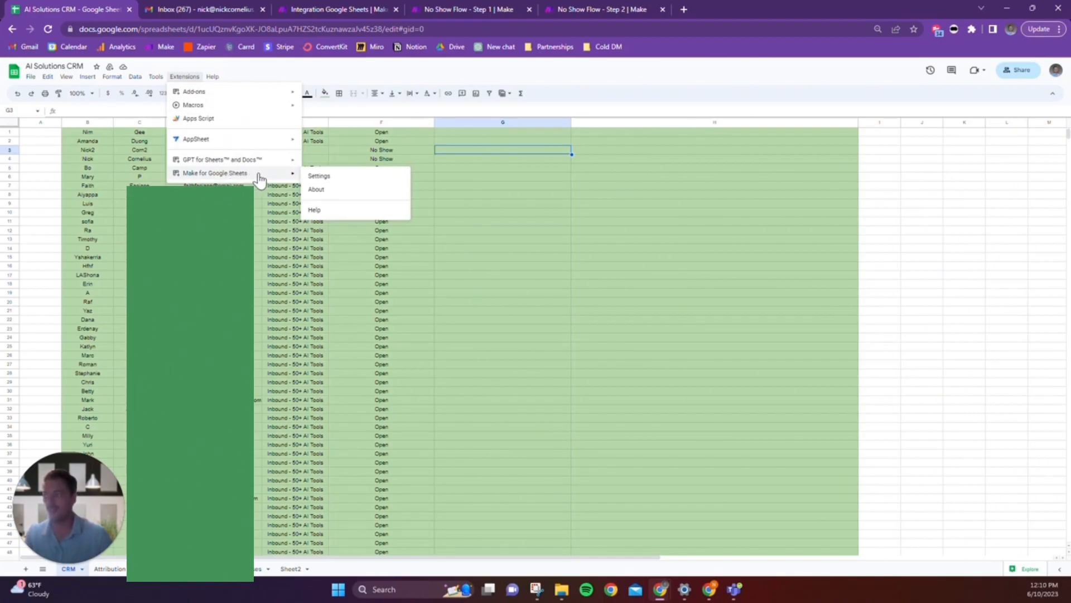
click(327, 179)
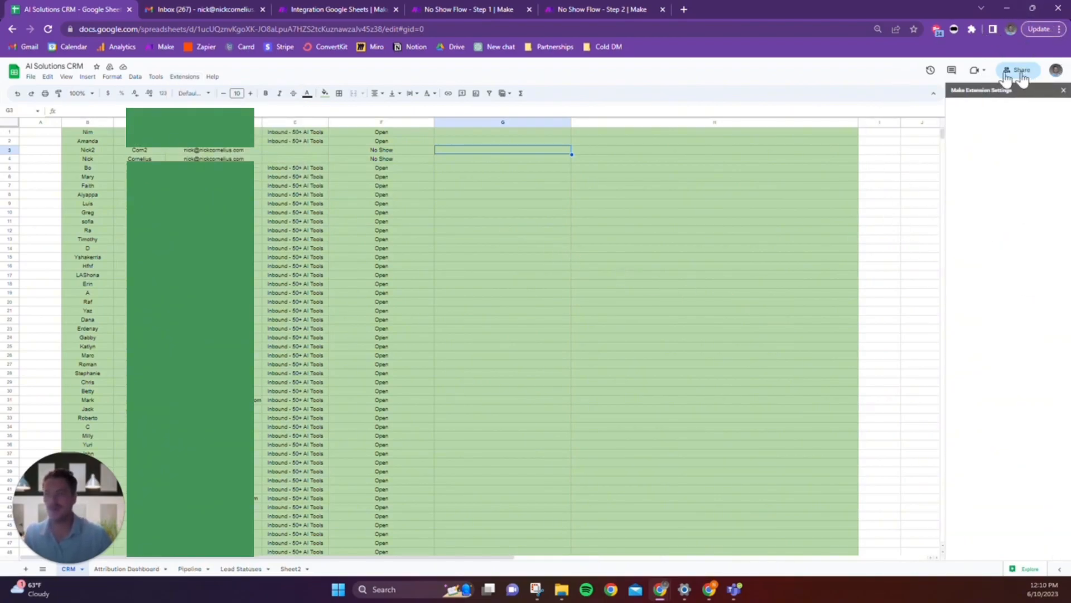
click(988, 180)
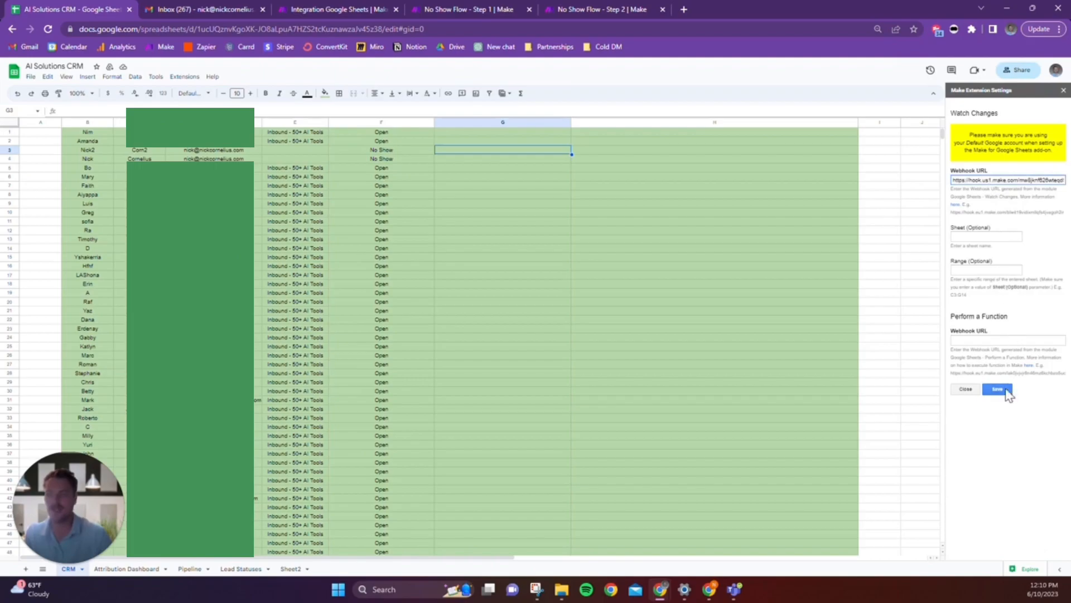
click(1005, 390)
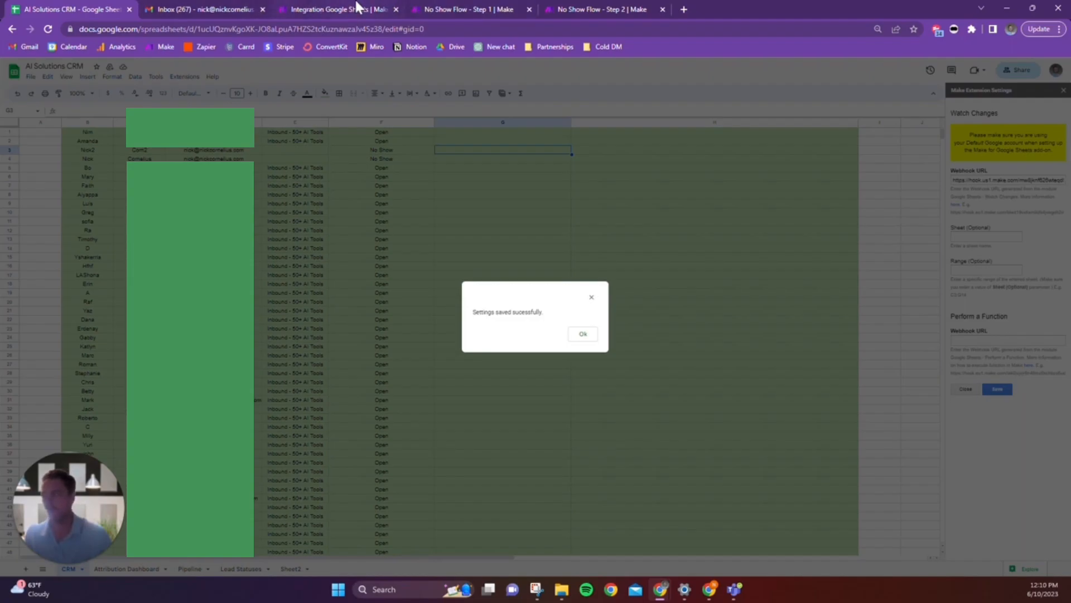
click(357, 8)
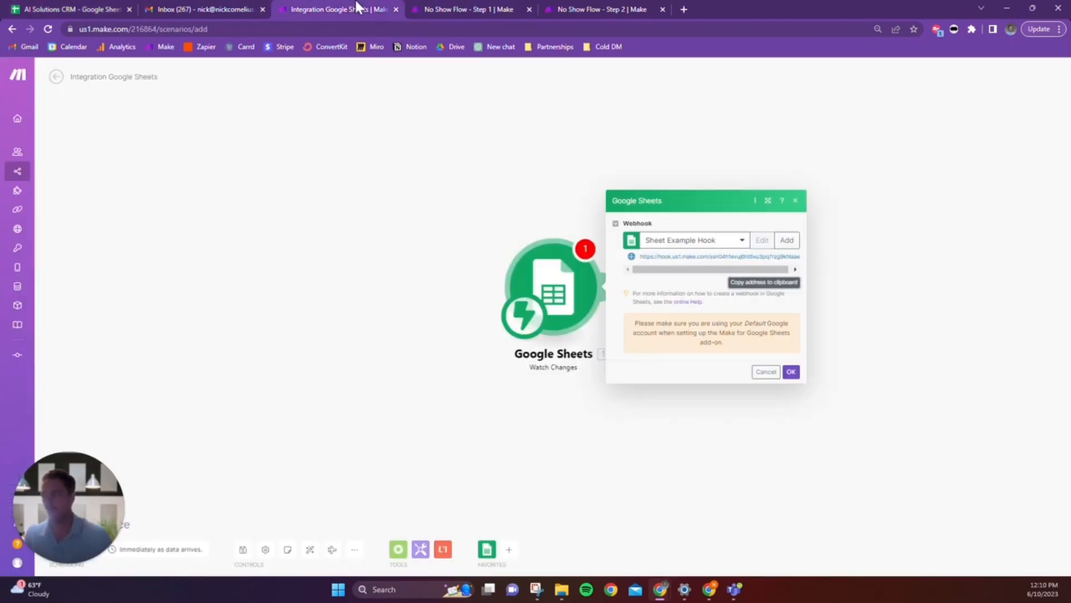
click(792, 373)
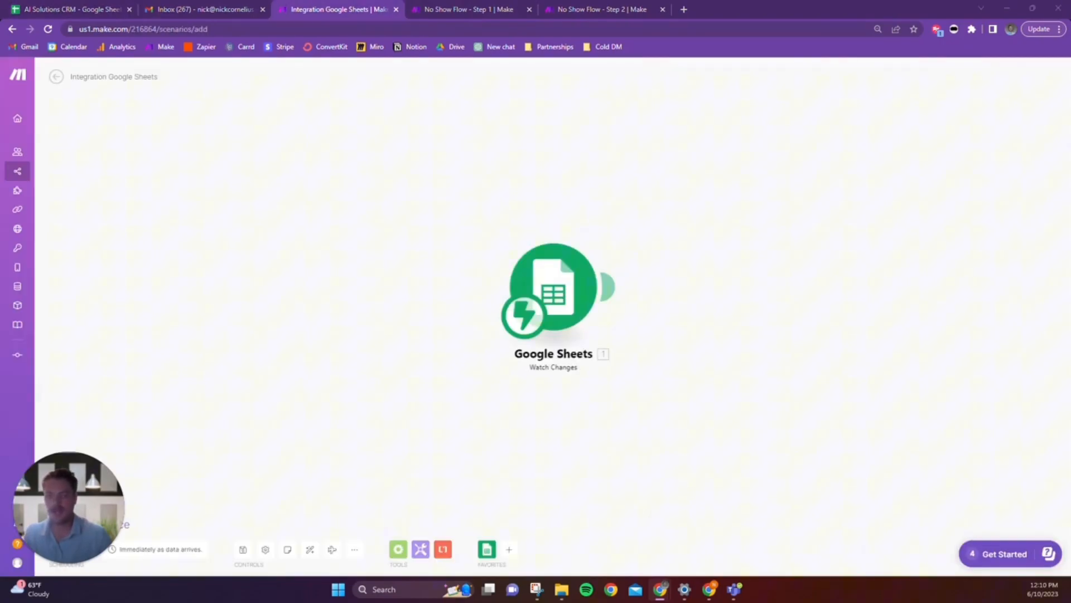
Step: Add a Google Sheets Get Range Values module after the Watch Changes trigger
click(608, 287)
click(72, 9)
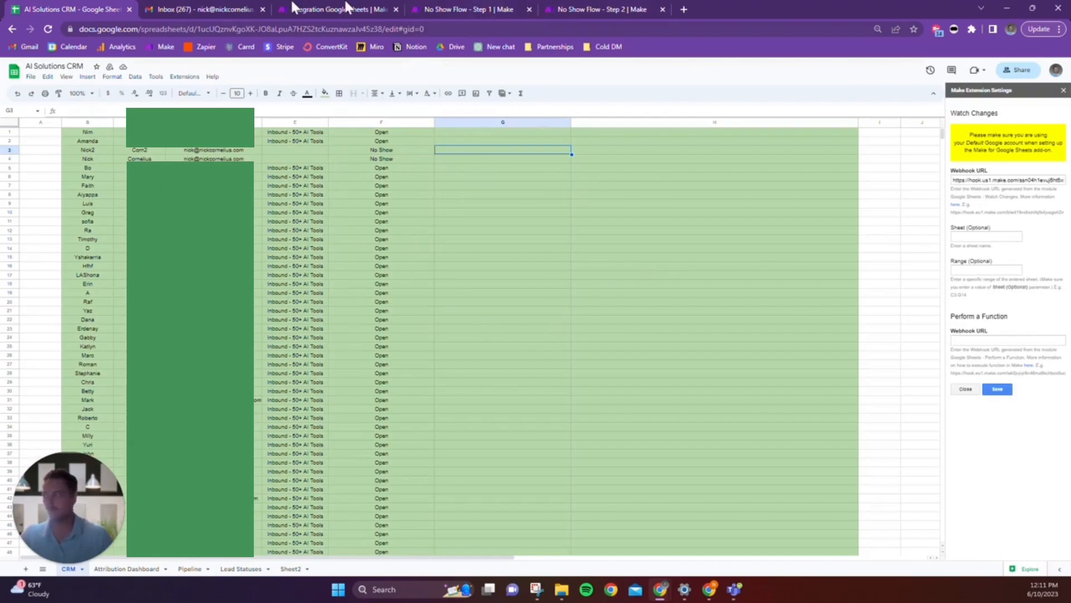
click(315, 8)
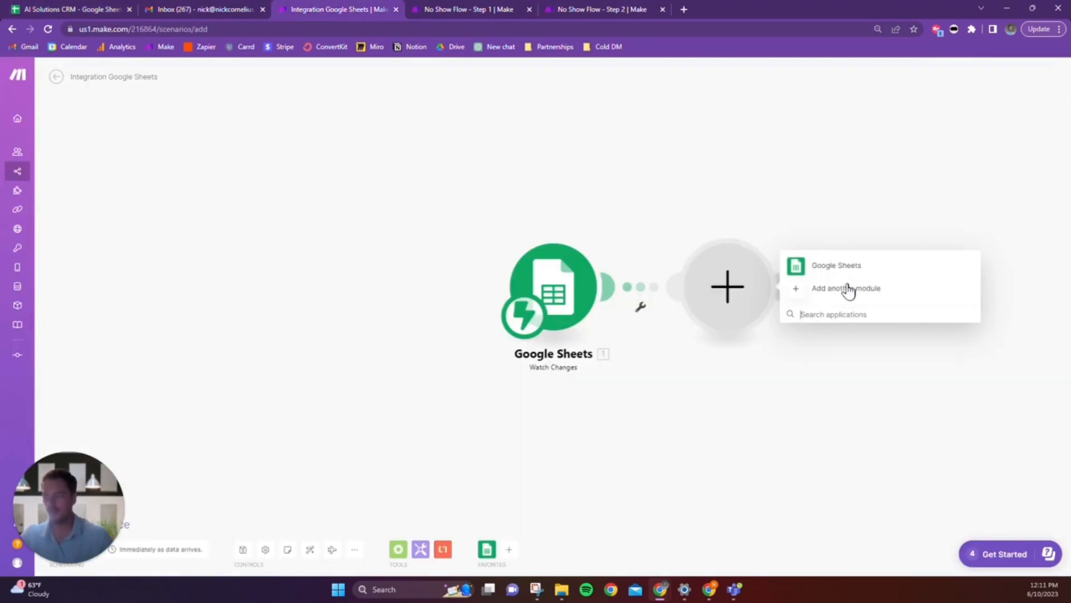
click(843, 296)
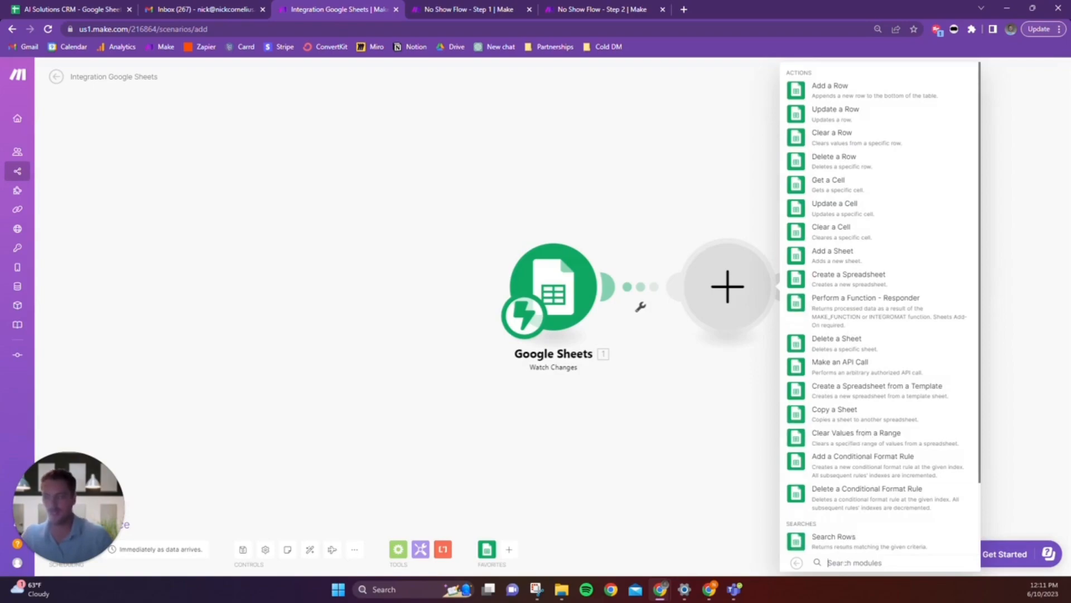
text(get)
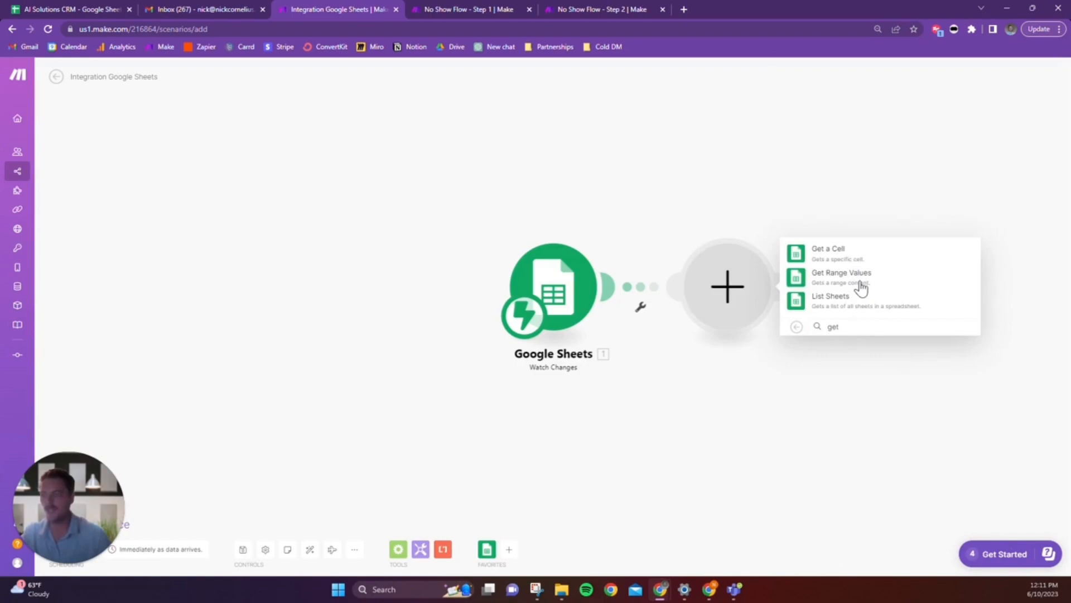
click(862, 288)
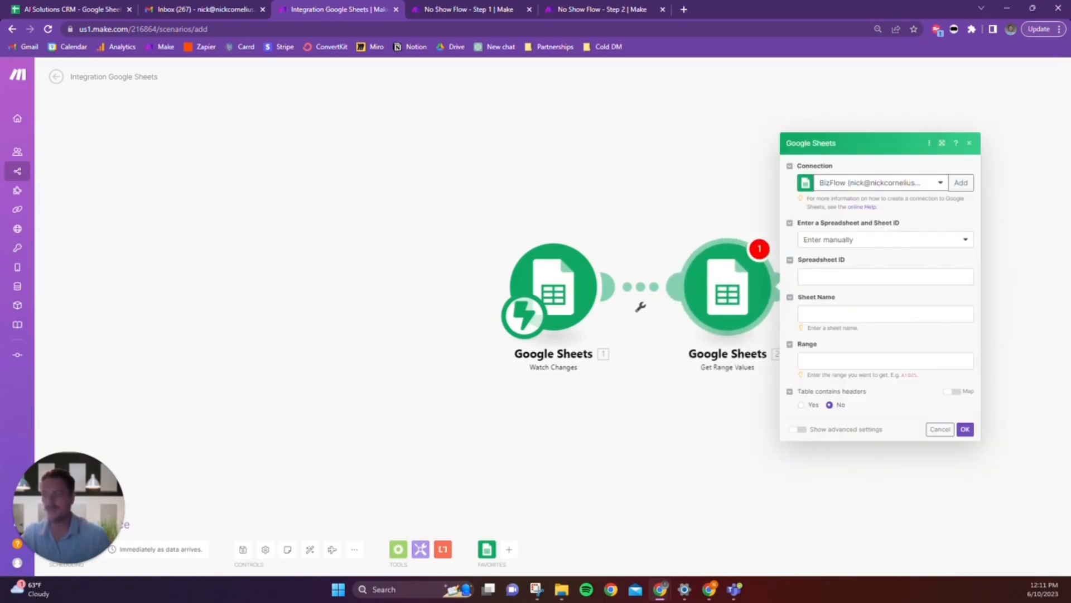
Step: Point the Get Range Values module at the CRM sheet of AI Solutions CRM, selecting from the list under Shared With Me
click(874, 246)
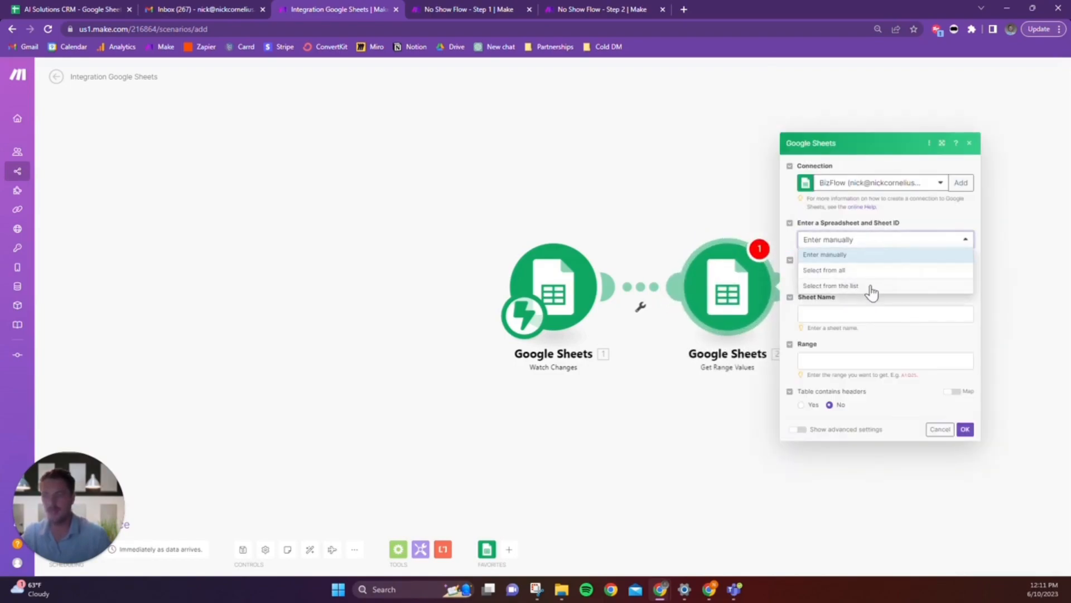
click(844, 285)
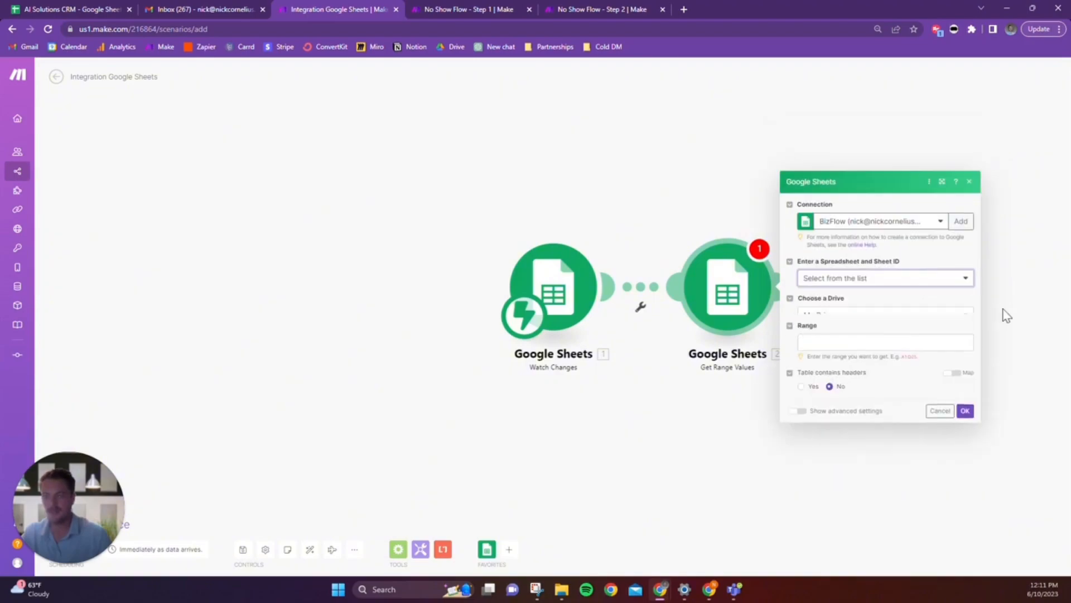
click(845, 283)
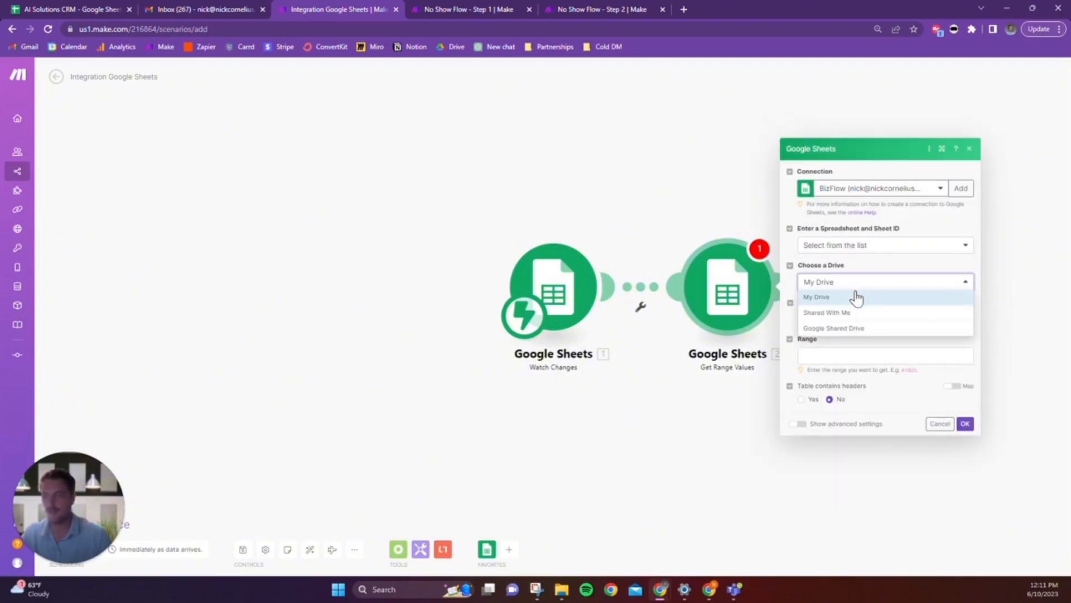
click(854, 330)
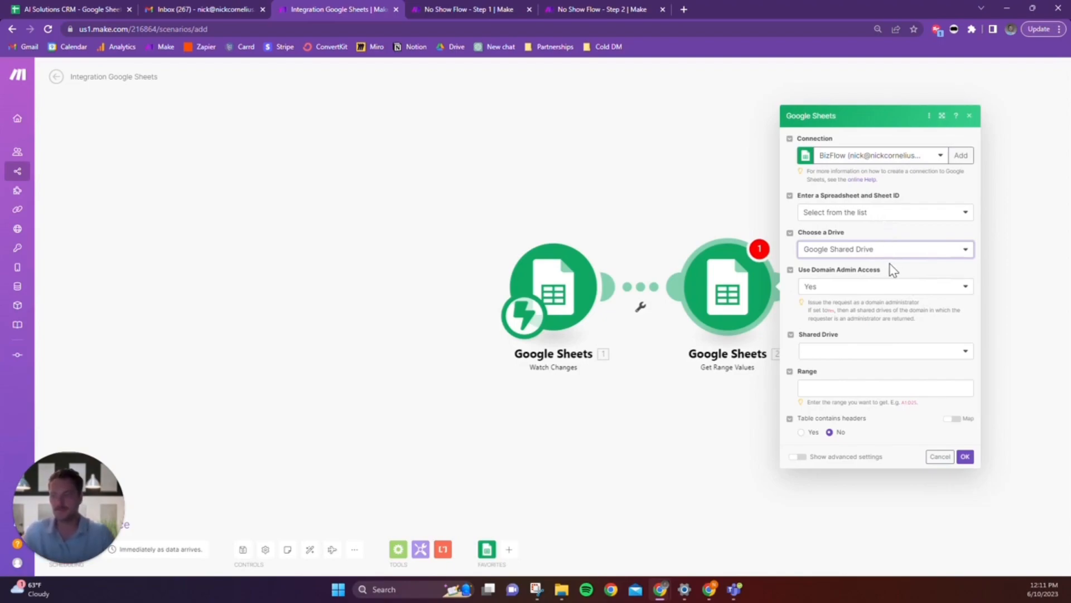
click(859, 258)
click(840, 279)
click(841, 323)
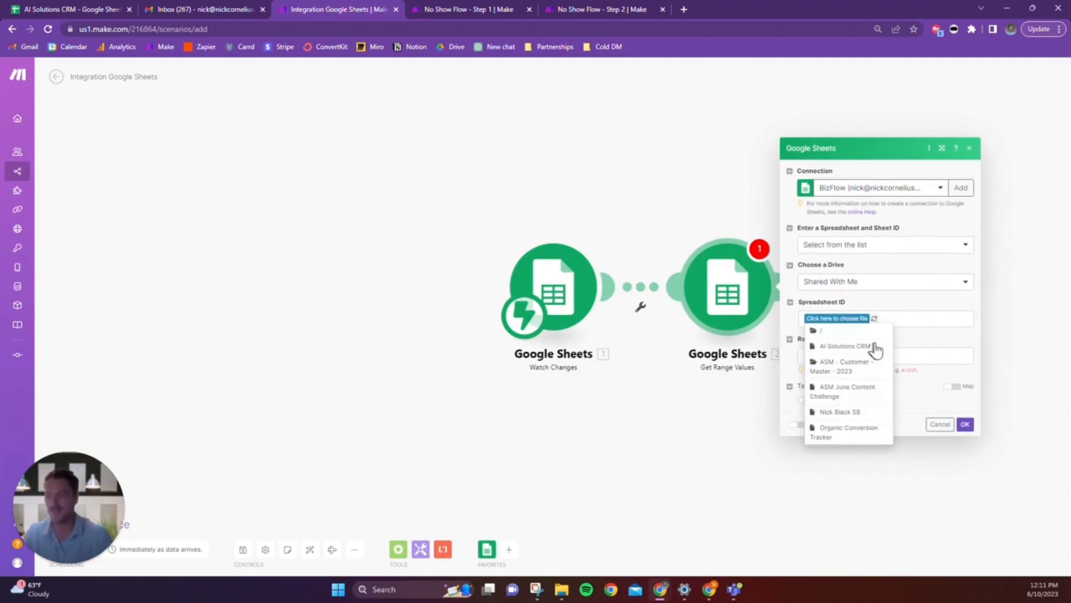
click(872, 351)
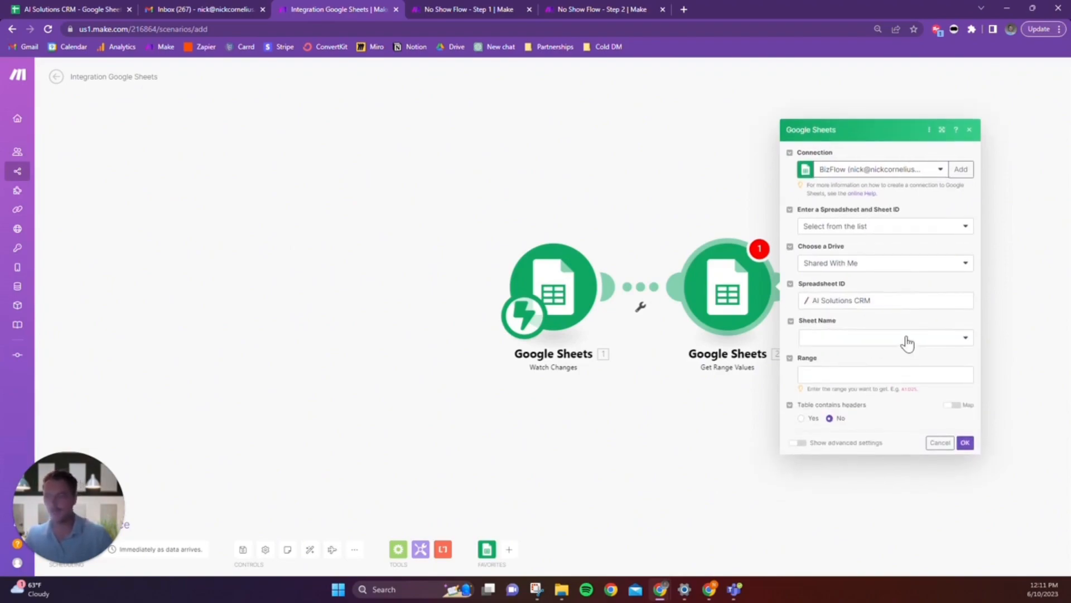
click(909, 340)
click(826, 352)
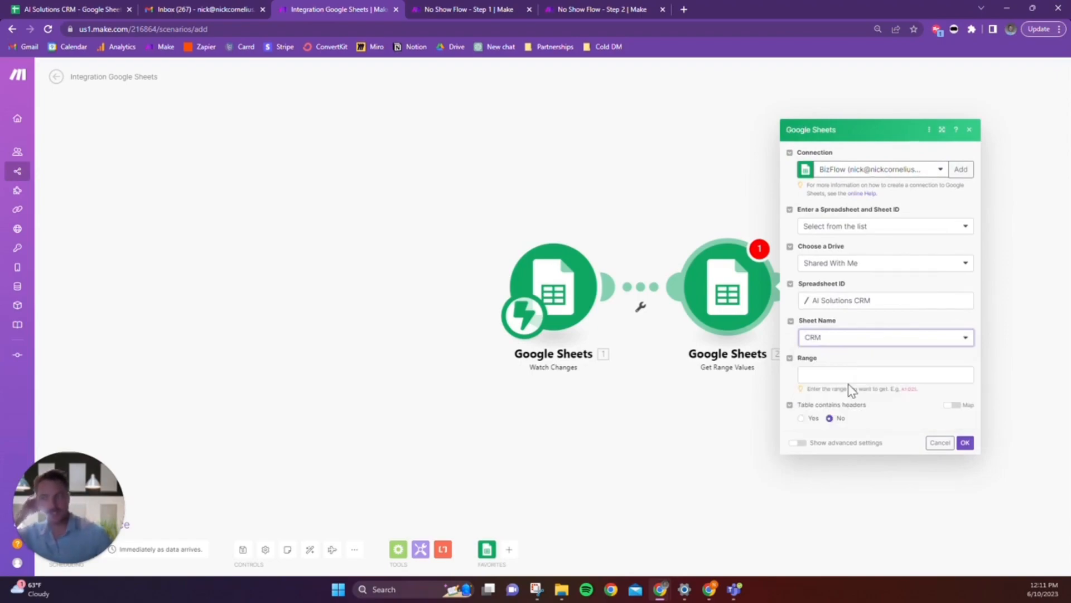
key(Tab)
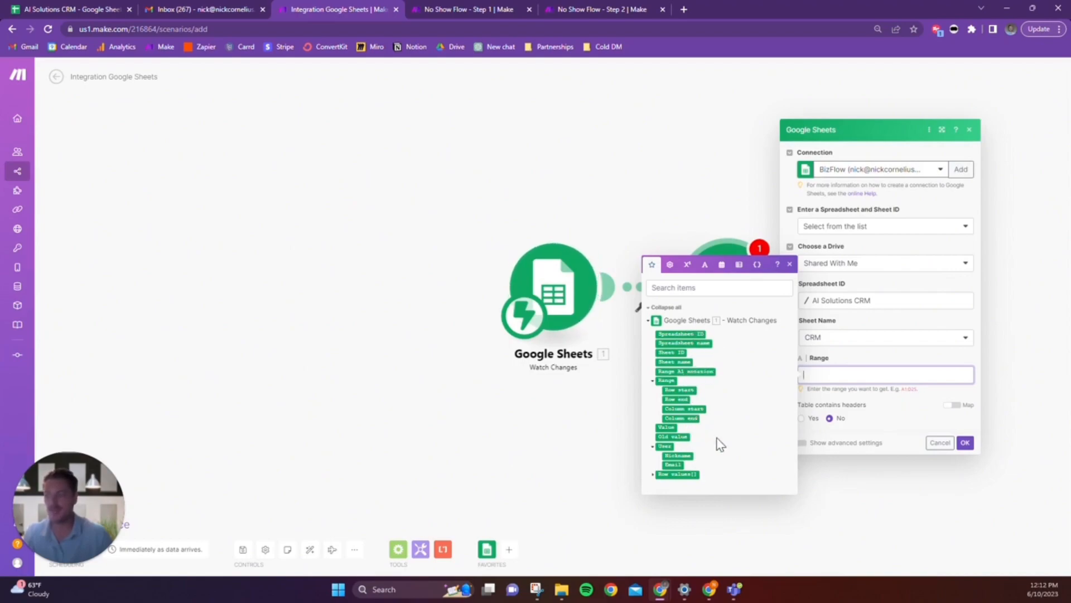
click(964, 443)
Step: Clear the status cells F3 and F4 in the CRM sheet of the AI Solutions CRM spreadsheet
click(73, 9)
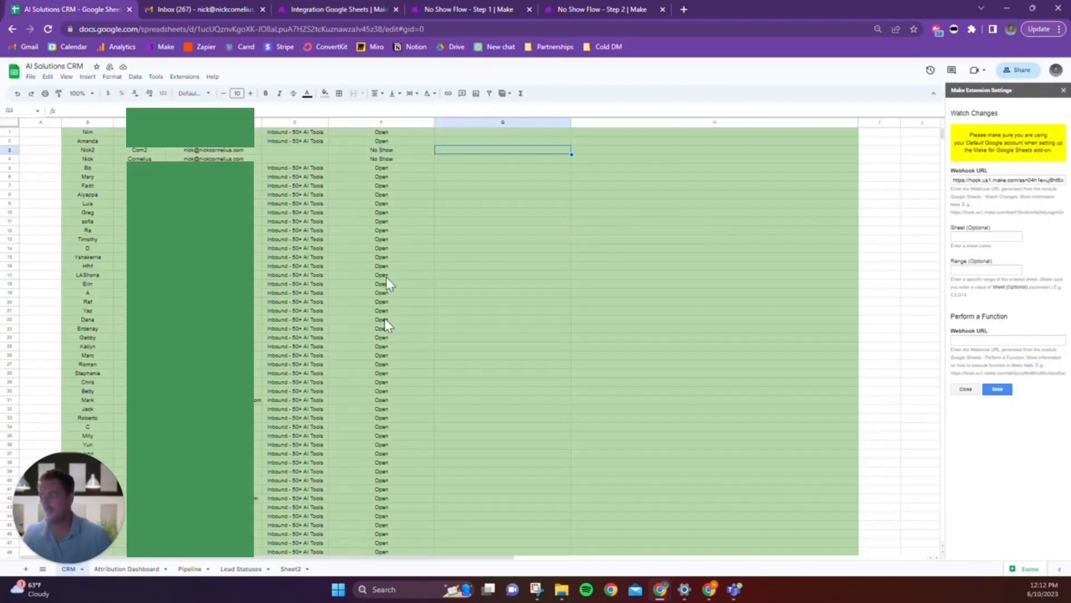
click(385, 152)
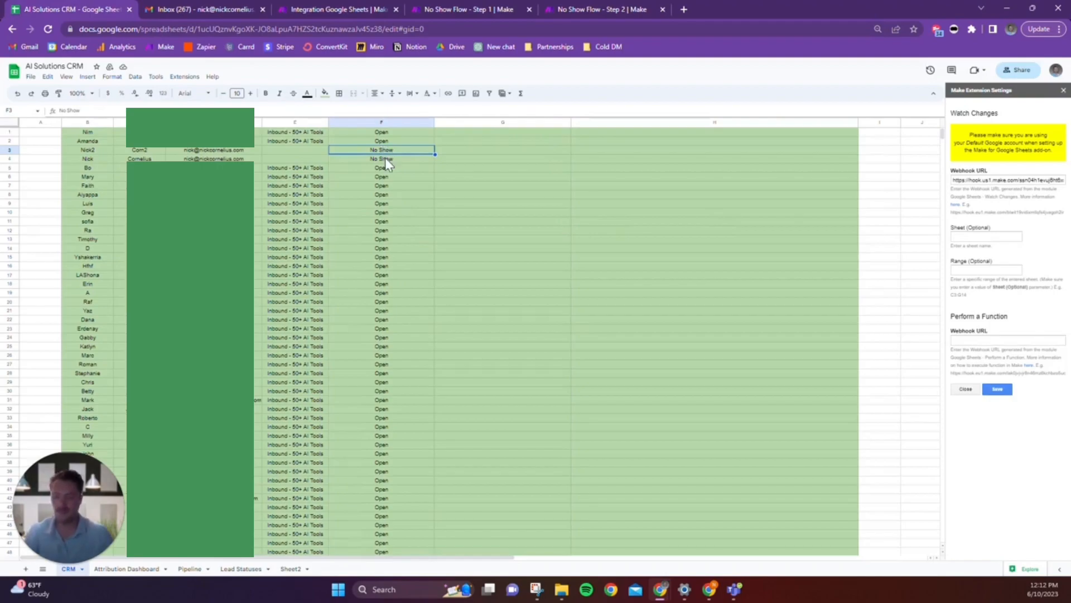
key(Delete)
click(378, 156)
key(Delete)
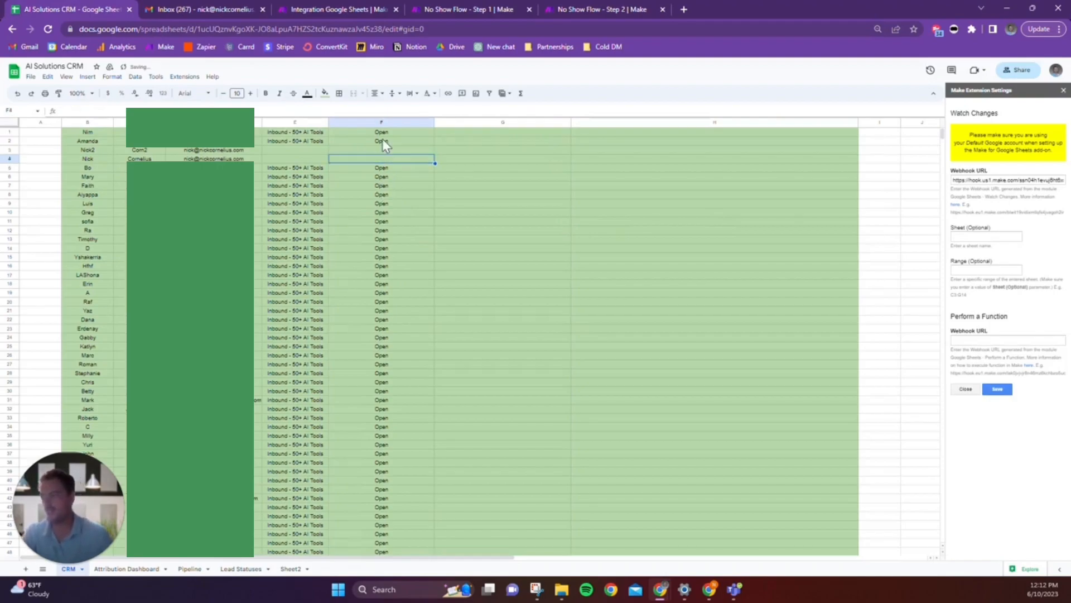
Step: Switch to the Make scenario and run only the Watch Changes module
click(345, 10)
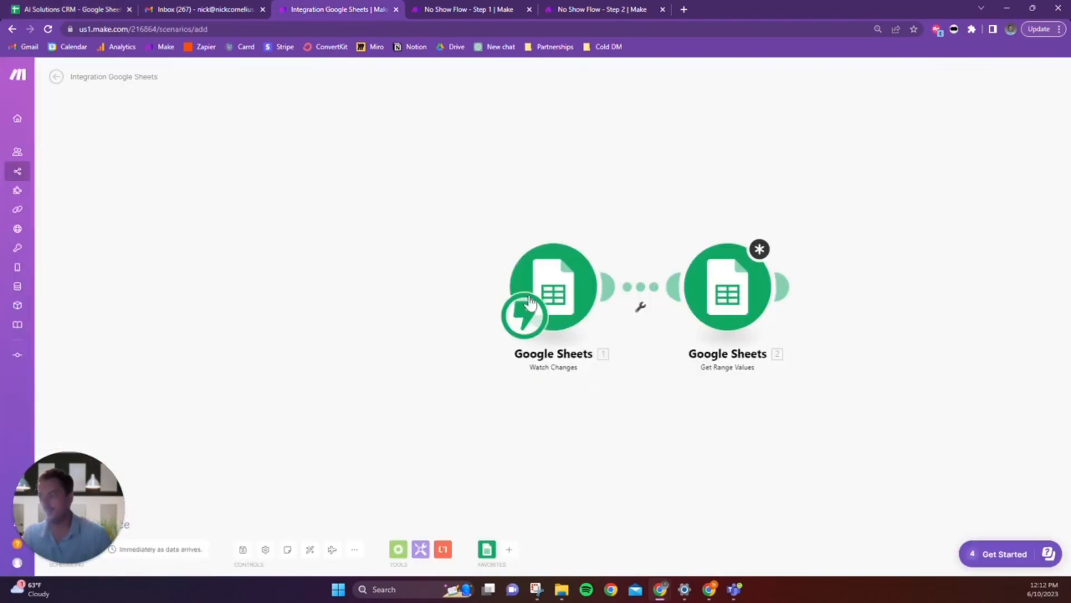
right_click(557, 306)
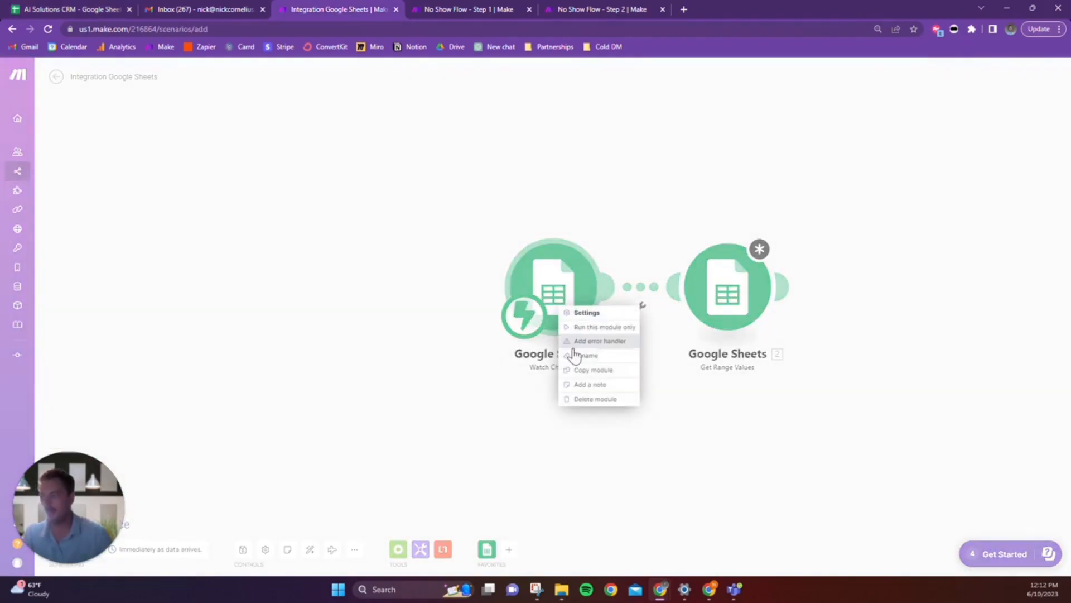
click(606, 330)
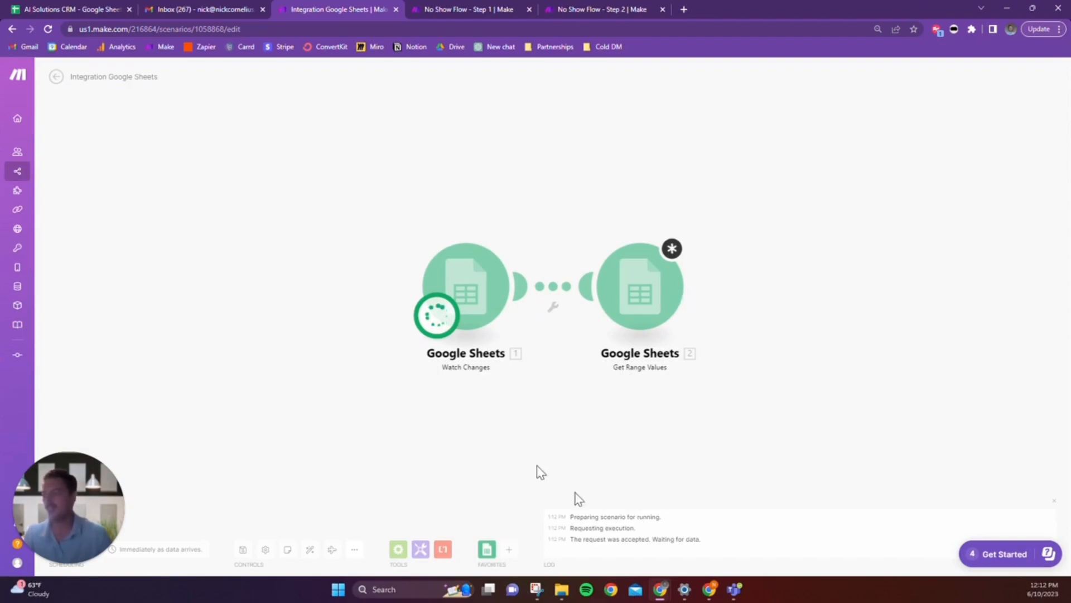
drag(109, 520, 99, 411)
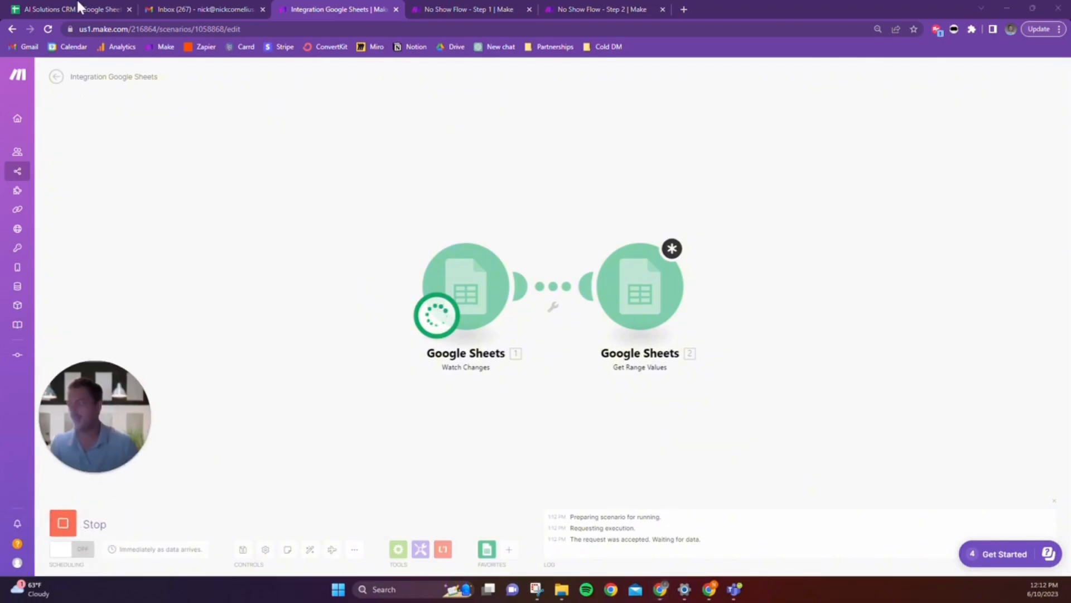
Step: Enter No Show in cell F4 of the AI Solutions CRM spreadsheet to trigger the running module
key(ctrl+1)
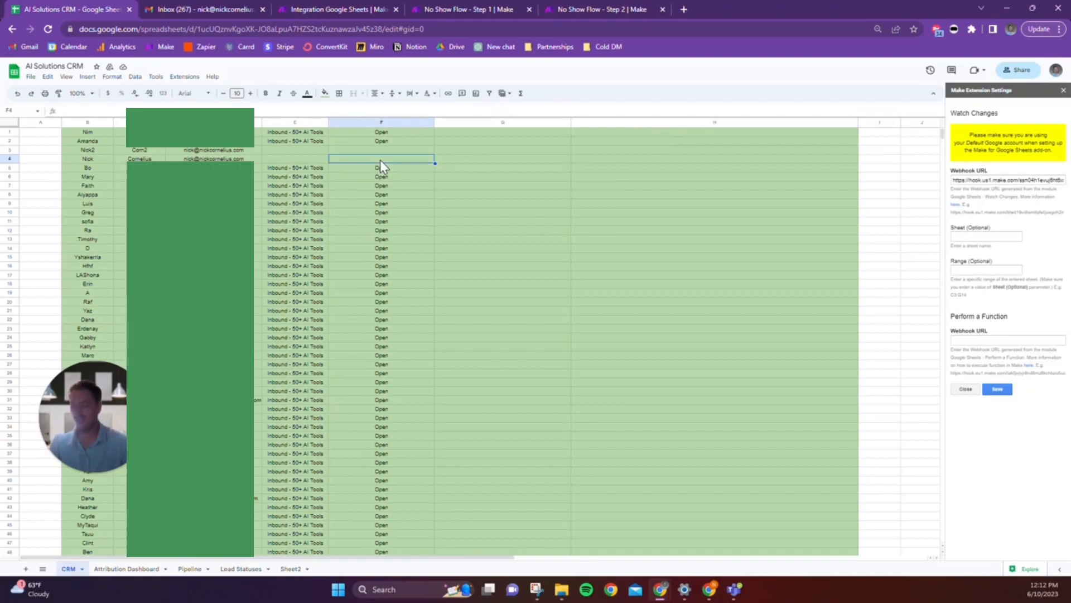
text(No Show)
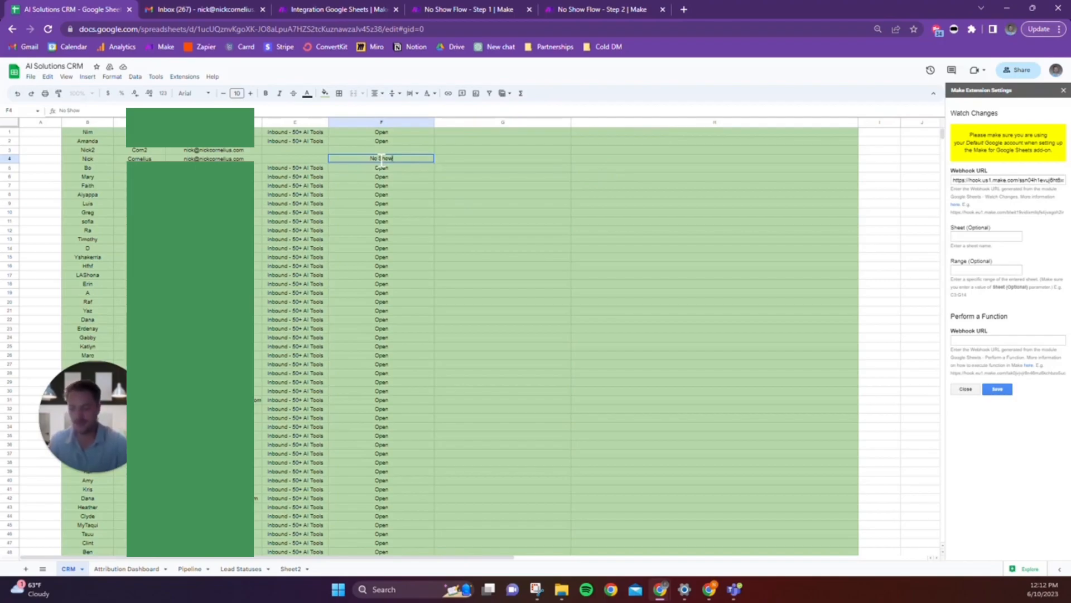
key(Return)
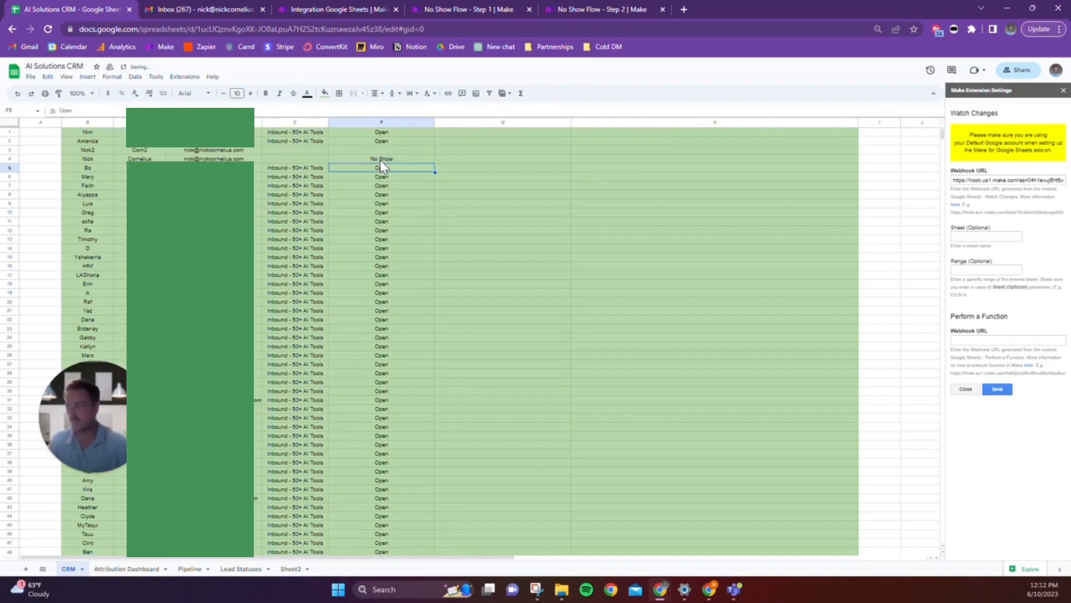
Step: Inspect the output bundle of the Watch Changes run in Make, including its value and range details
click(334, 2)
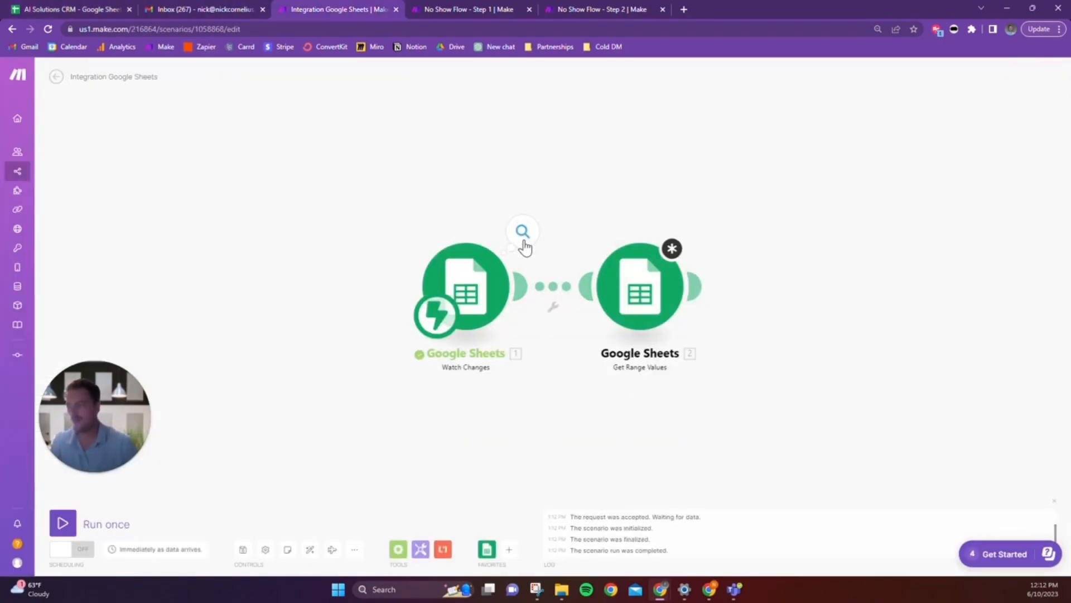
click(523, 232)
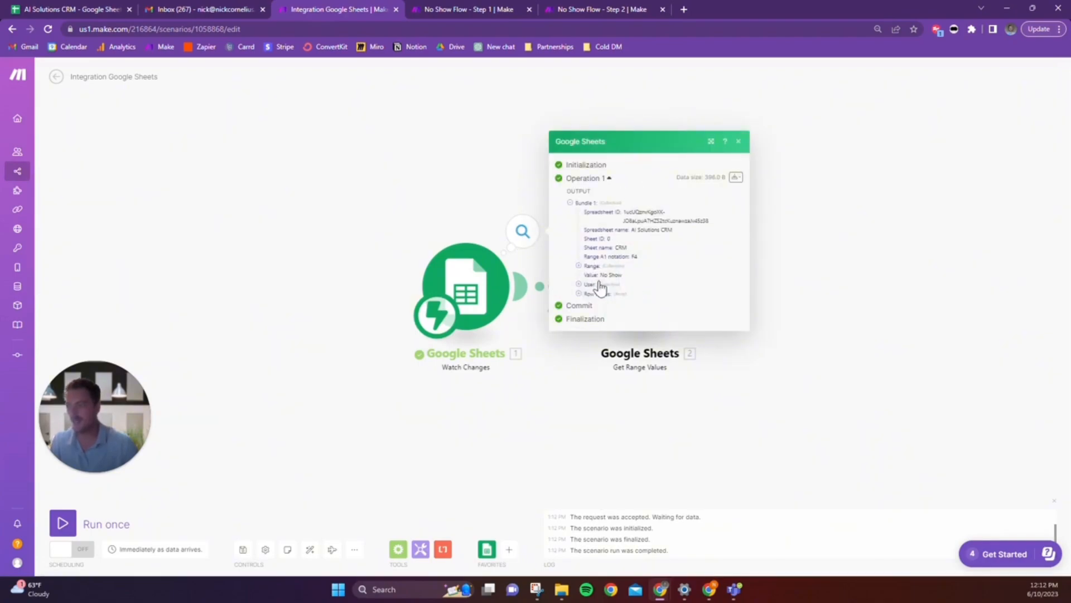
triple_click(598, 275)
click(580, 267)
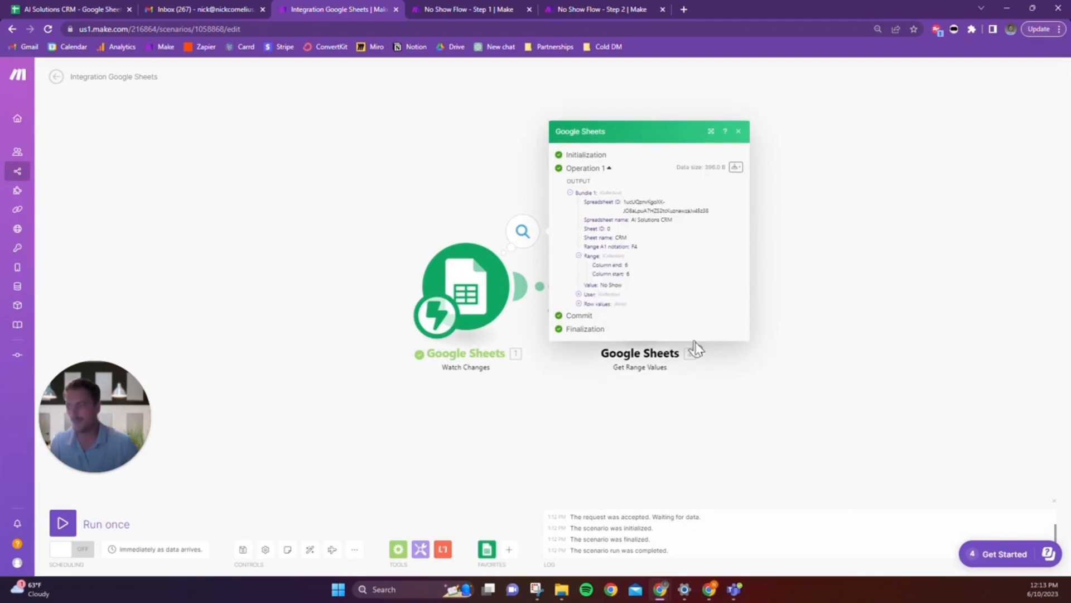
click(598, 460)
Step: Check row 4 of the CRM sheet for the needed columns and try starting the Get Range Values range with B
click(640, 286)
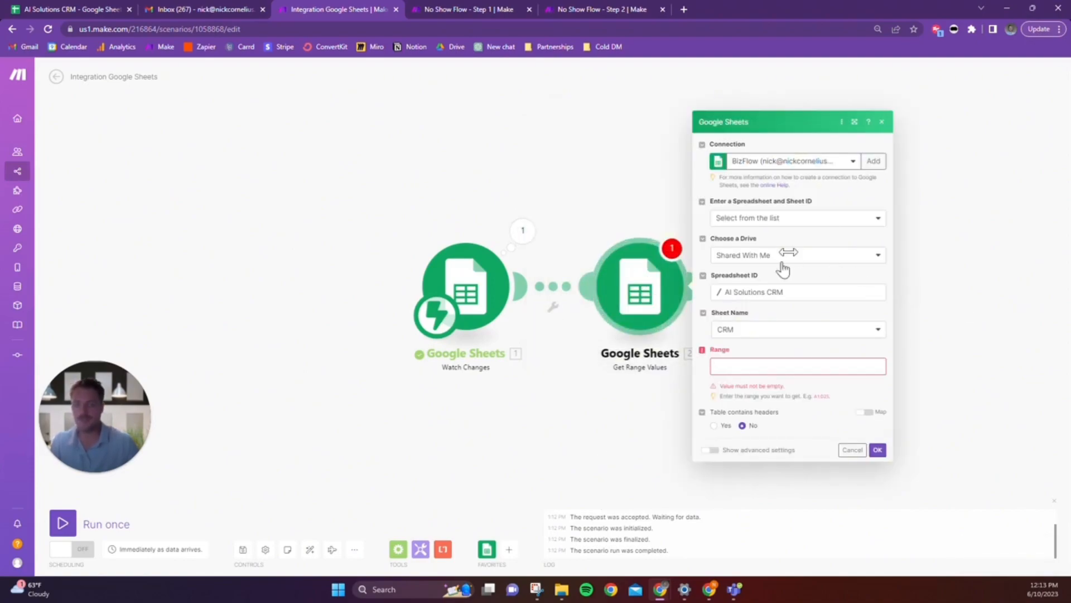
click(747, 366)
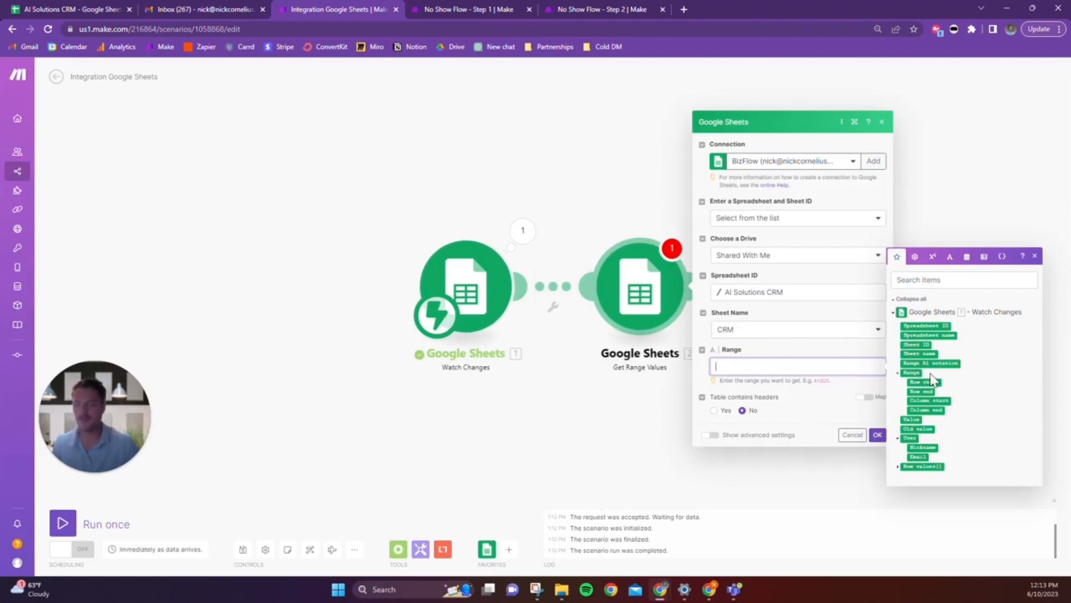
click(45, 1)
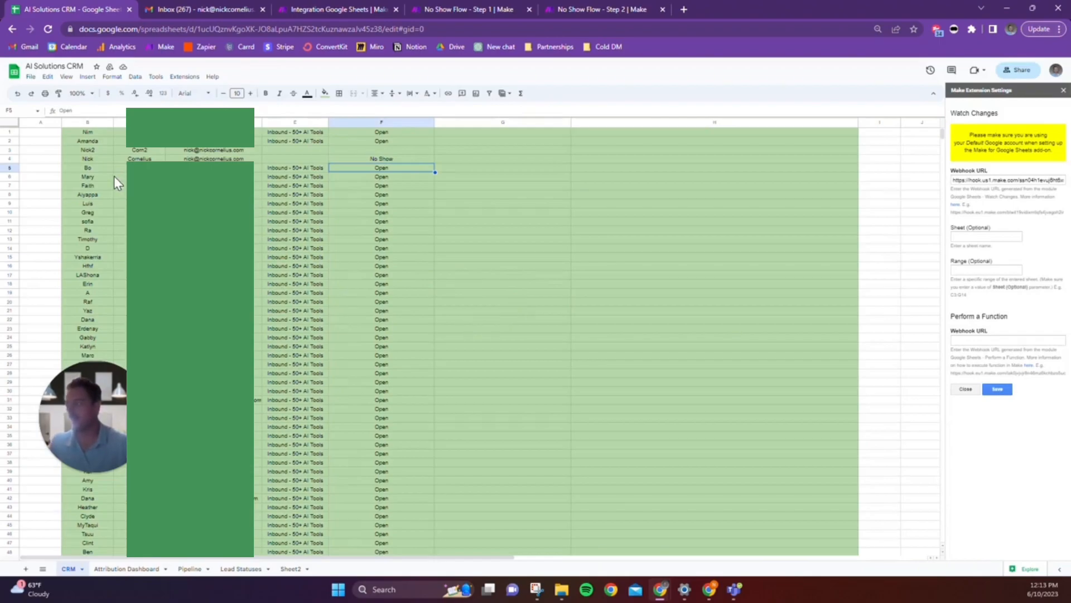
click(85, 159)
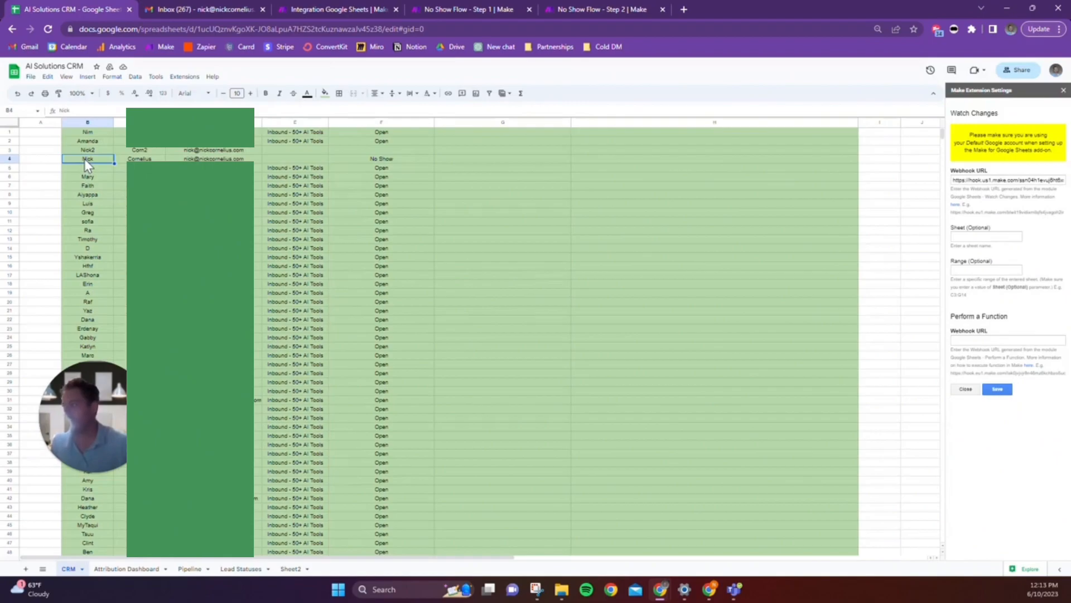
click(627, 159)
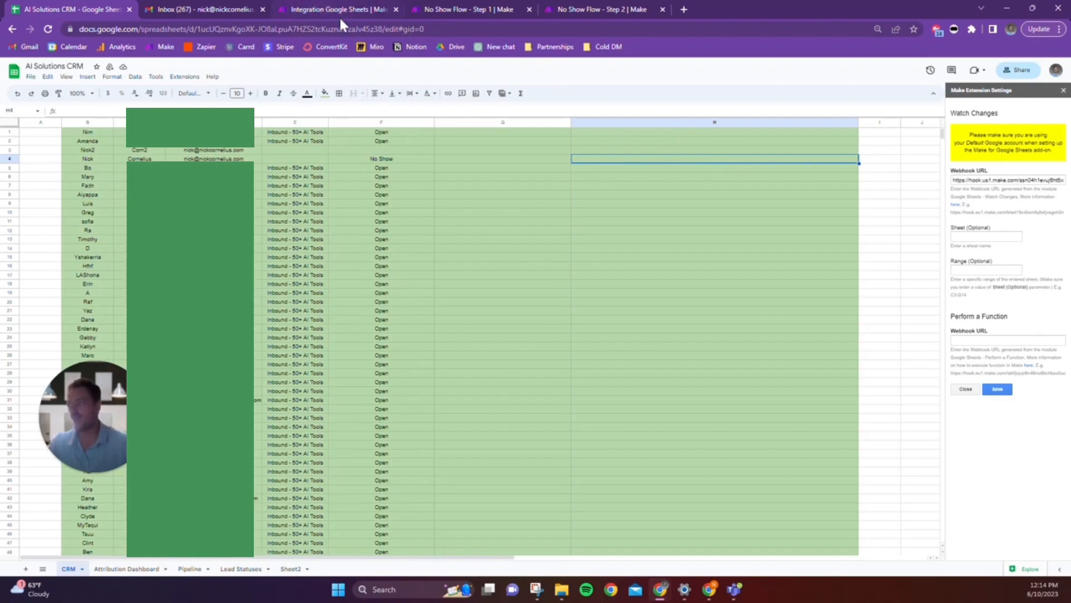
click(293, 9)
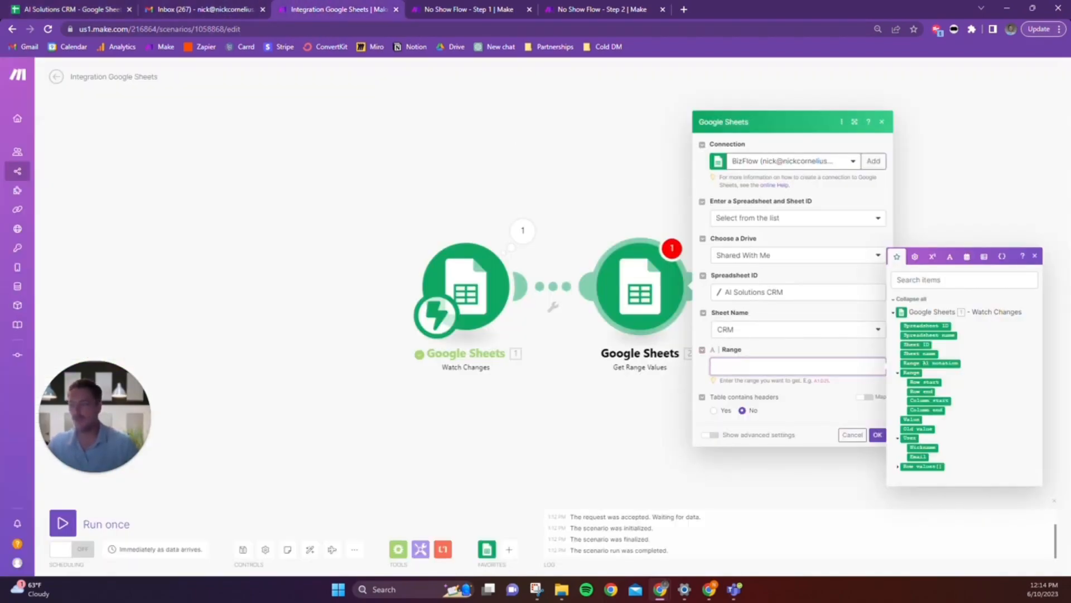
text(B)
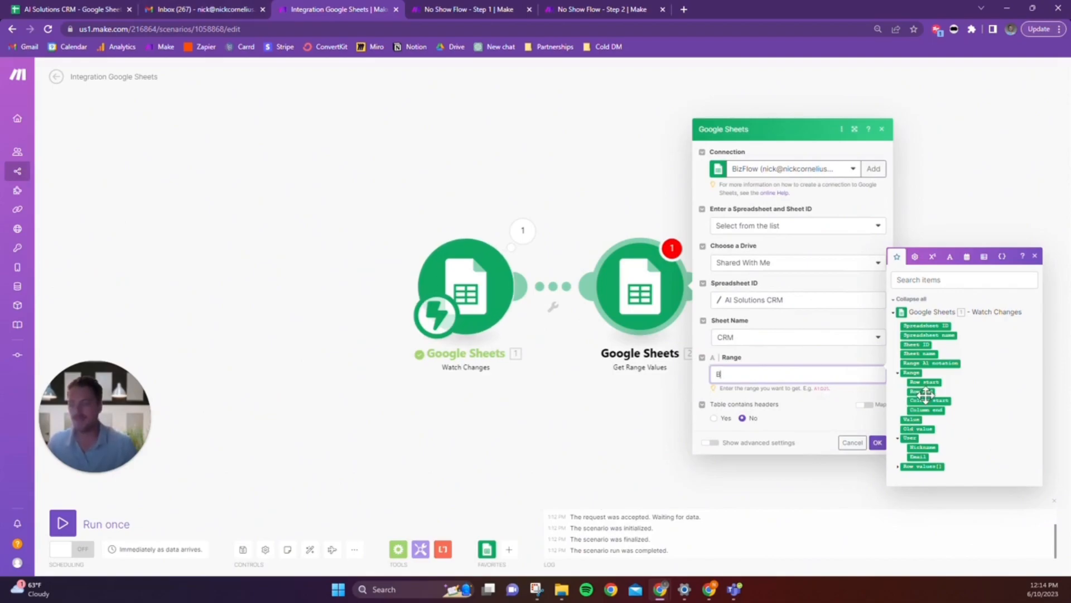
click(550, 459)
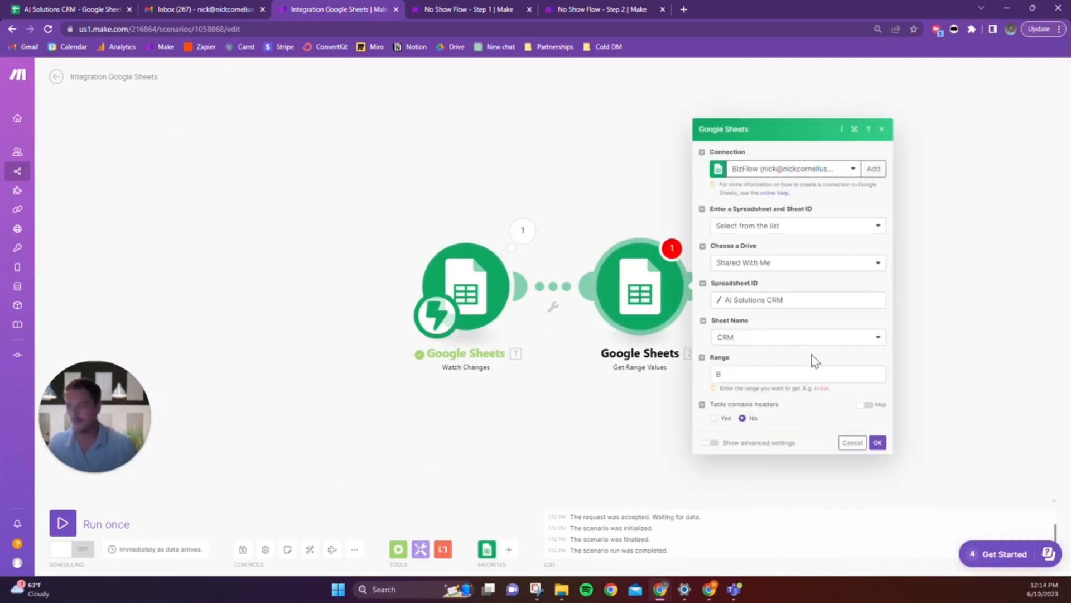
click(578, 422)
Step: Delete the Get Range Values module and add a fresh Google Sheets Get Range Values module after Watch Changes
right_click(642, 309)
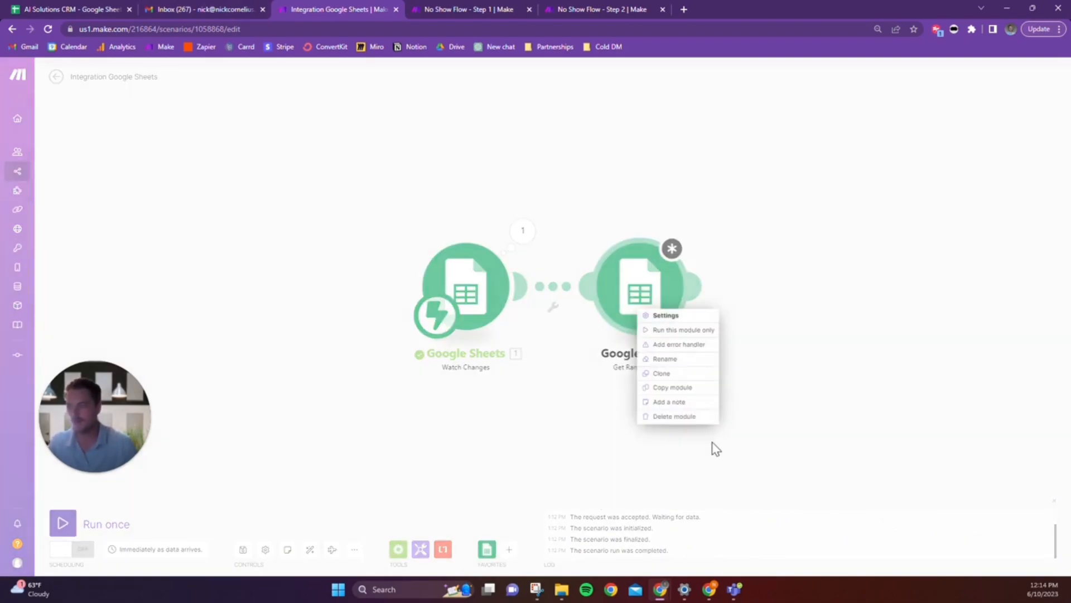
click(688, 418)
click(520, 286)
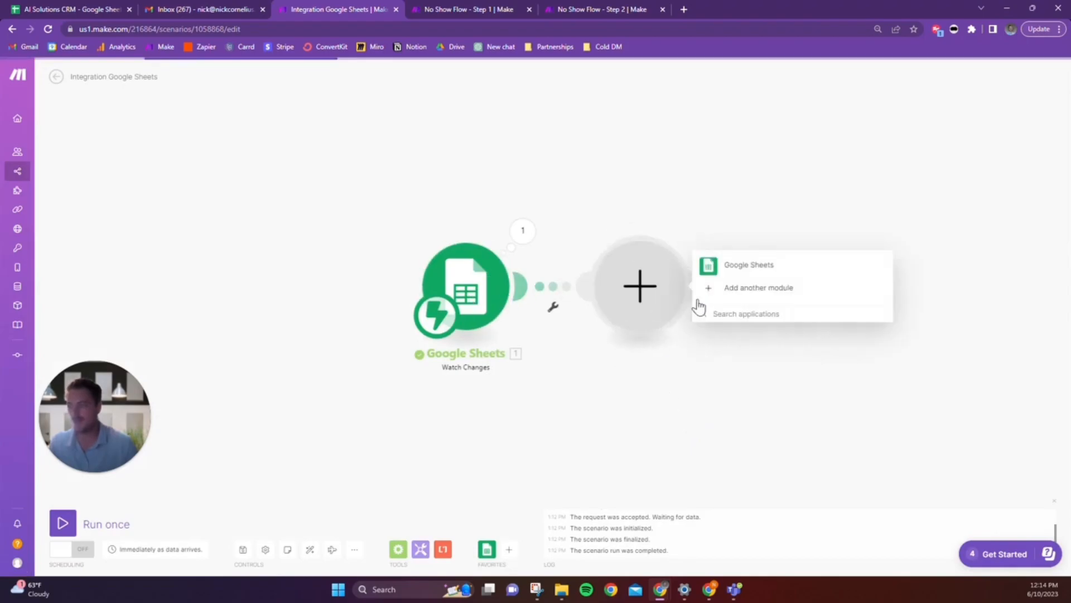
click(739, 273)
scroll(798, 418, down, 3)
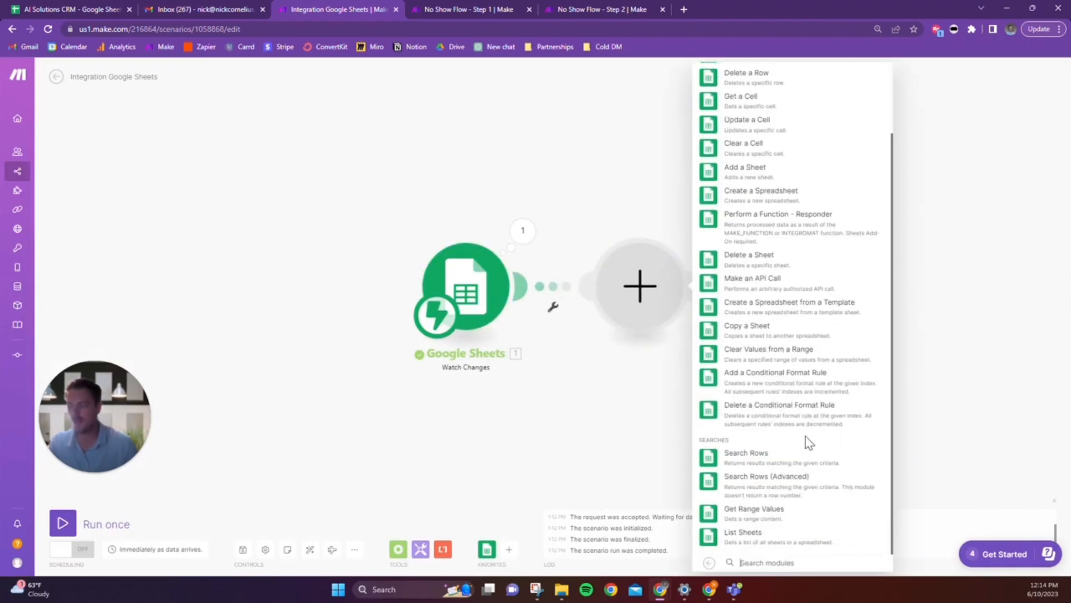
scroll(763, 173, up, 3)
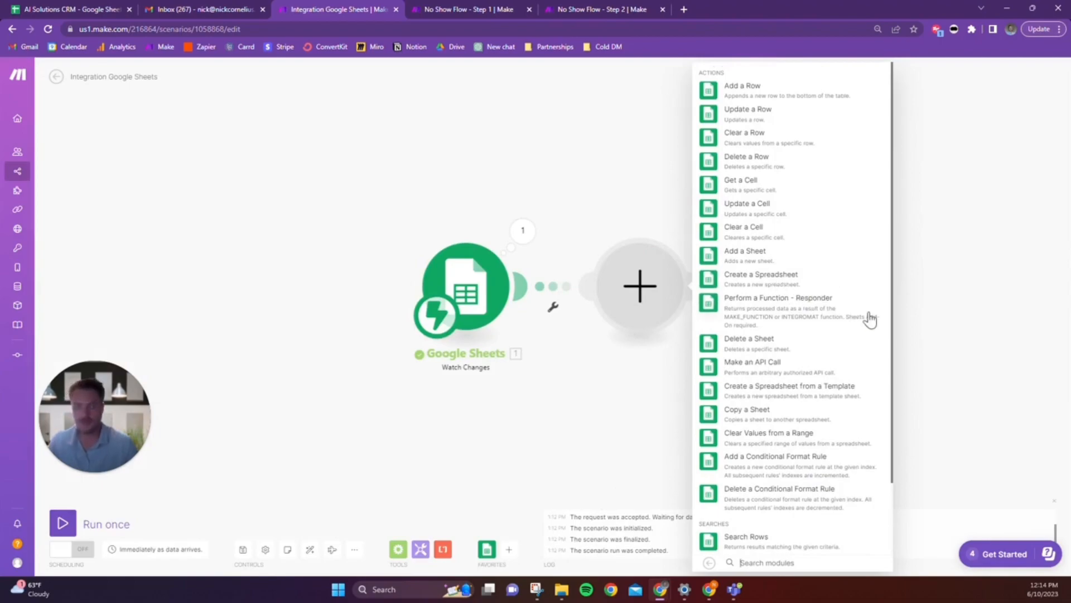
text(ra)
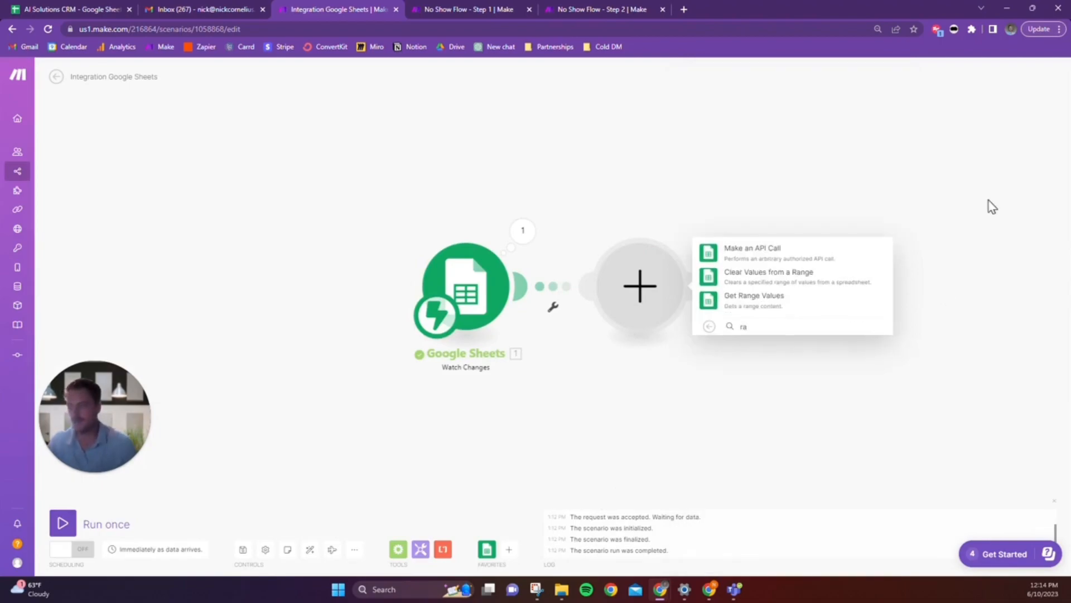
key(BackSpace)
text(get)
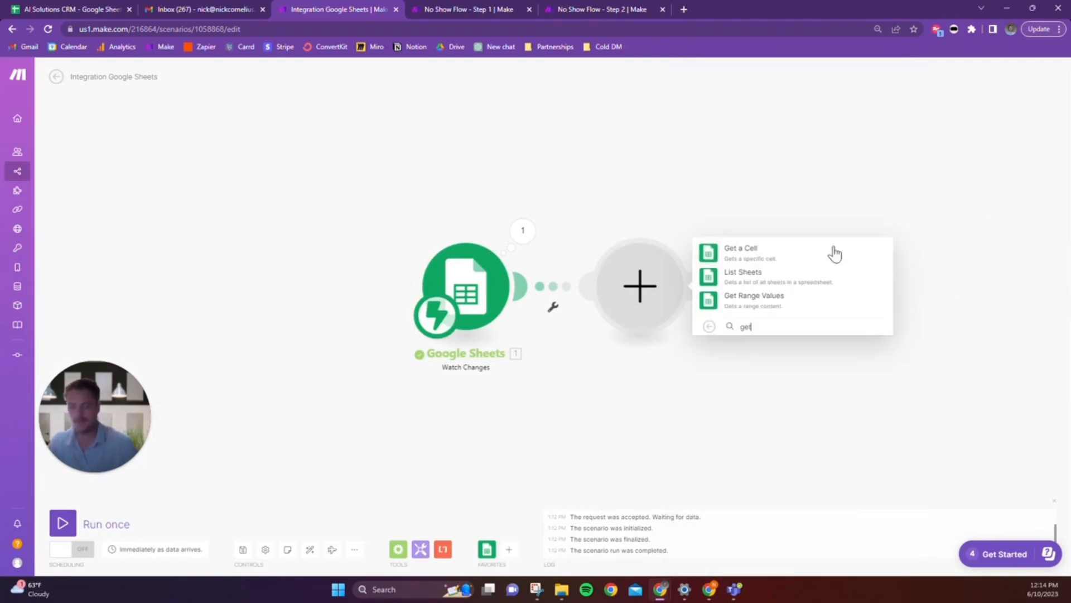
click(773, 302)
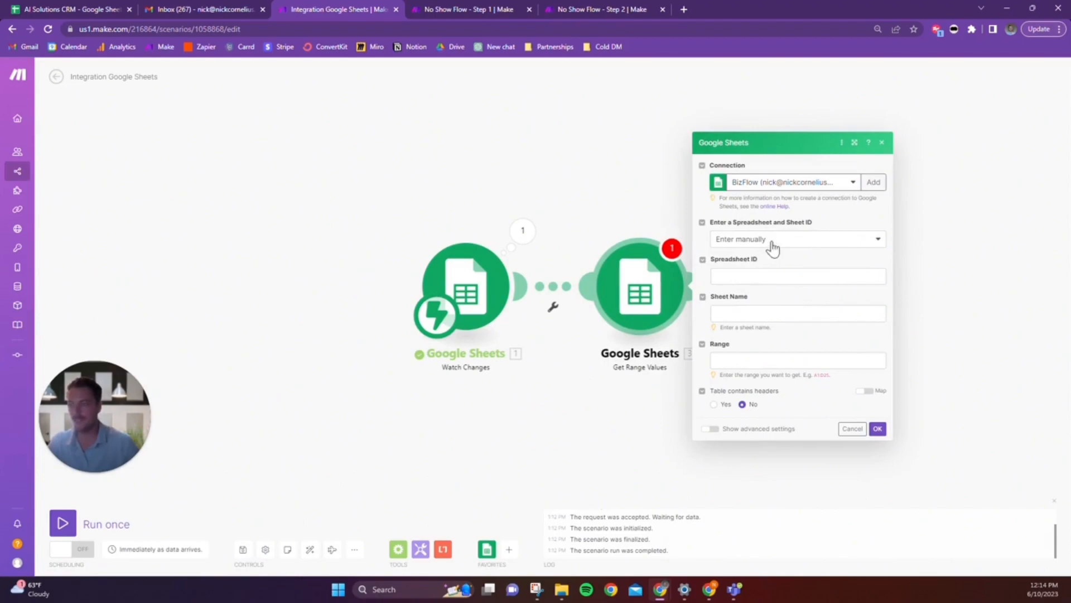
Step: Point the Get Range Values module to the CRM sheet of the AI Solutions CRM spreadsheet in the Shared With Me drive
click(773, 248)
click(765, 287)
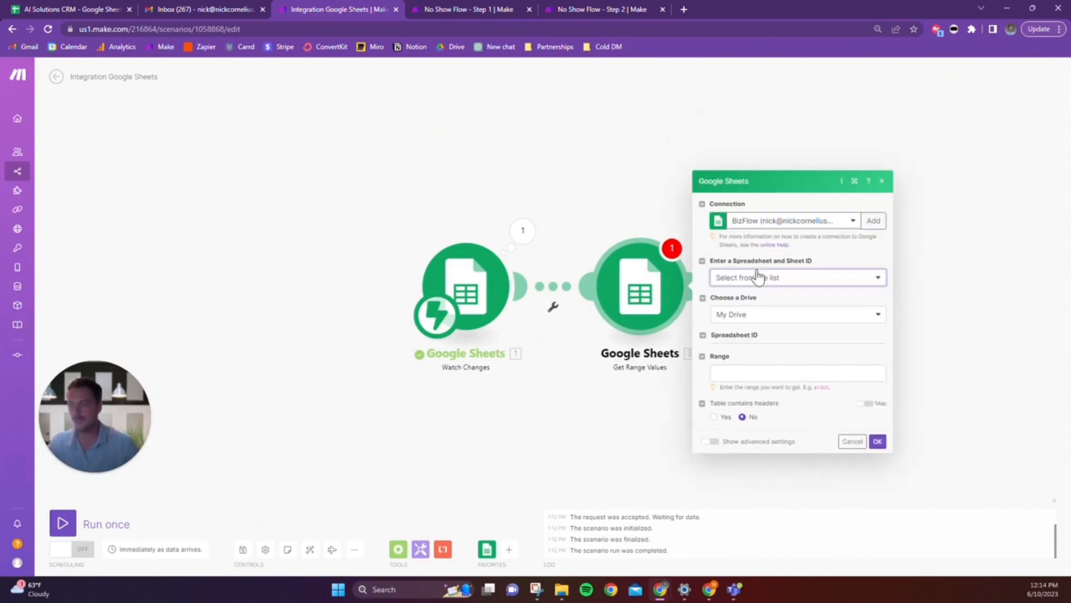
click(767, 281)
click(764, 314)
click(764, 321)
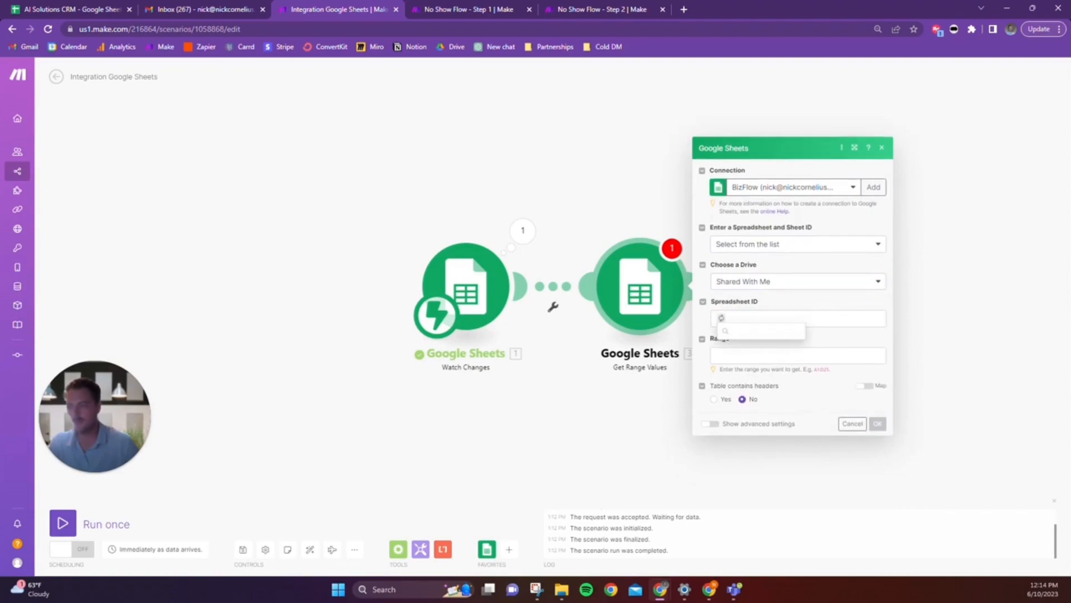
click(763, 360)
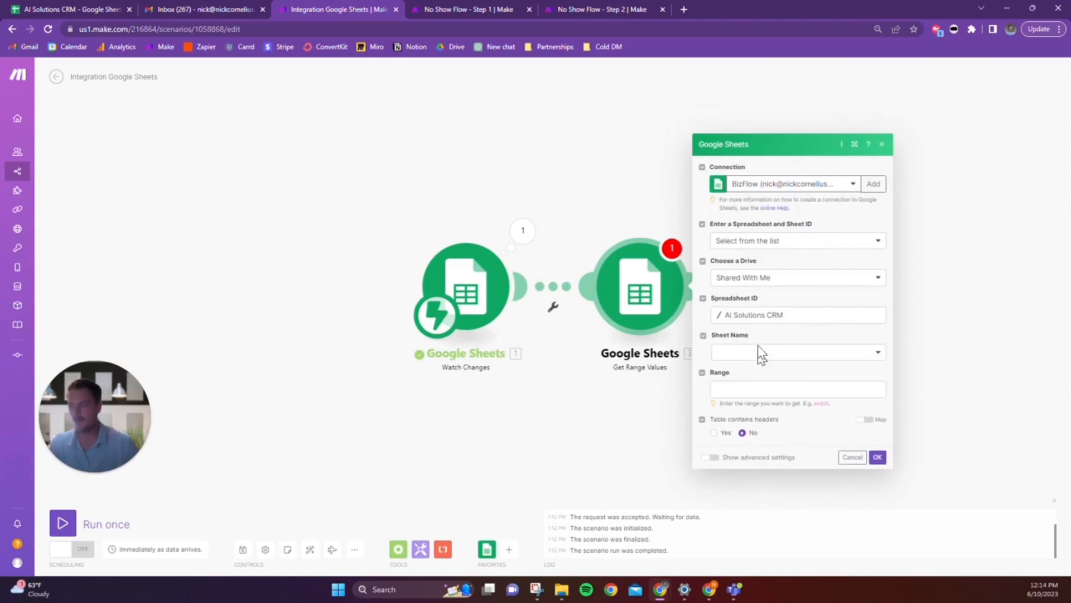
click(758, 340)
click(737, 353)
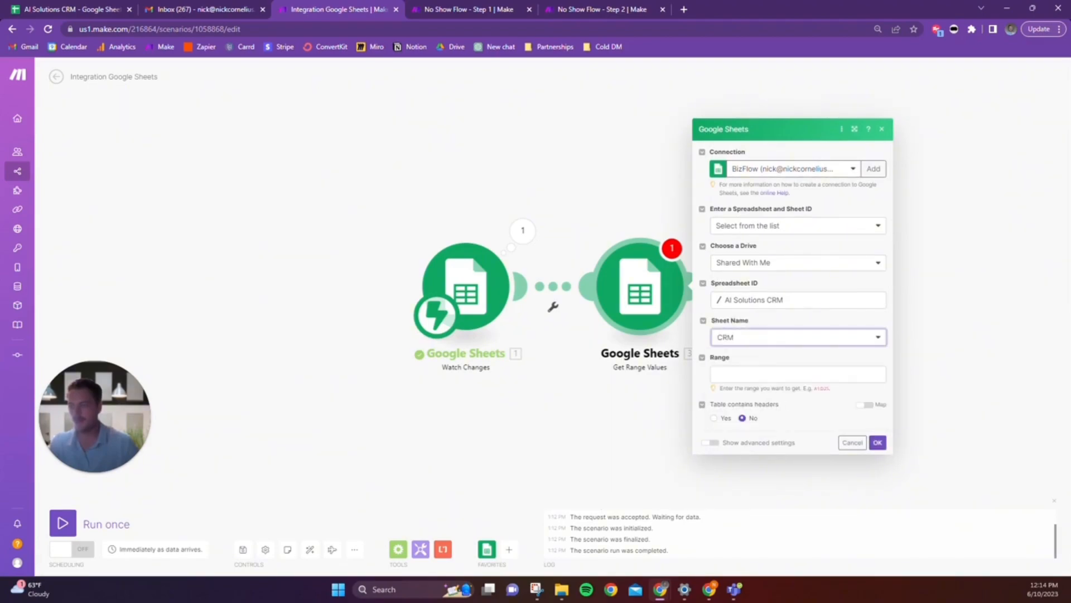
Step: Set the range to span columns B to H, using the Watch Changes Row start value for both row numbers, and save the module
click(798, 375)
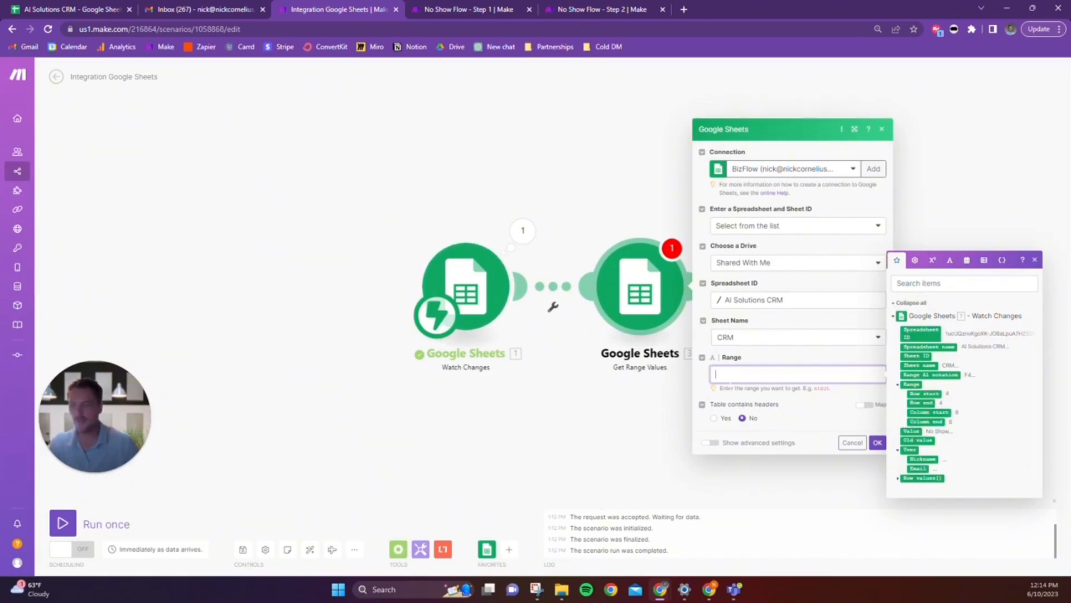
text(B)
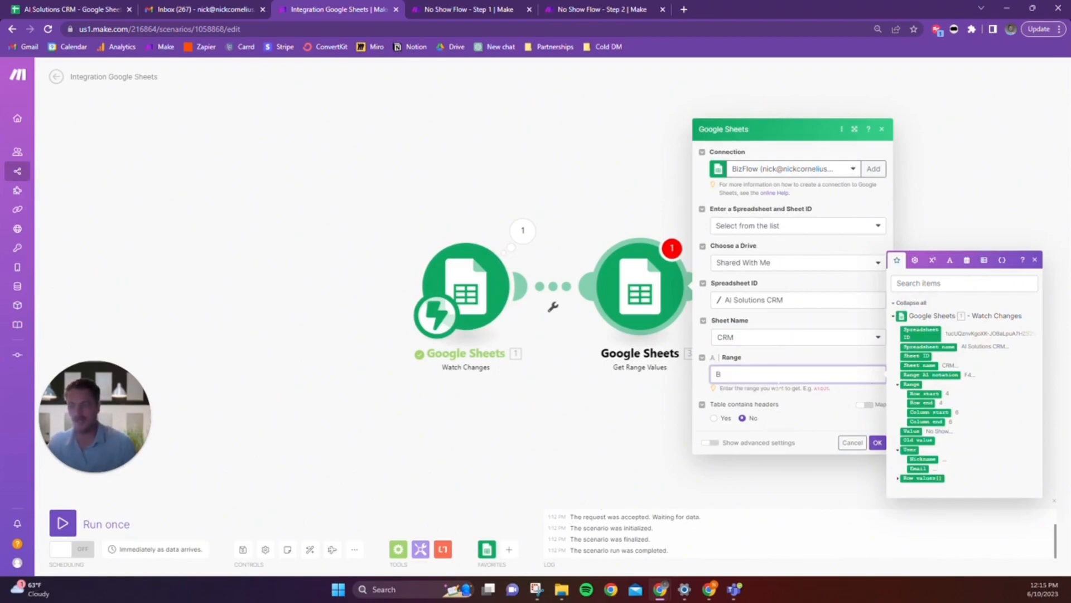
click(925, 394)
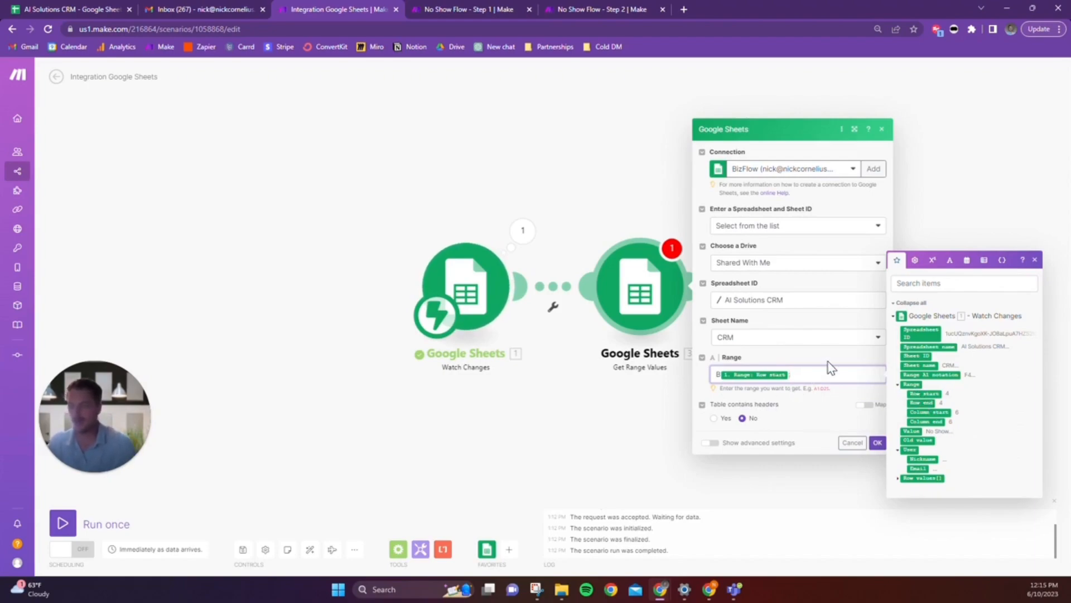
click(924, 394)
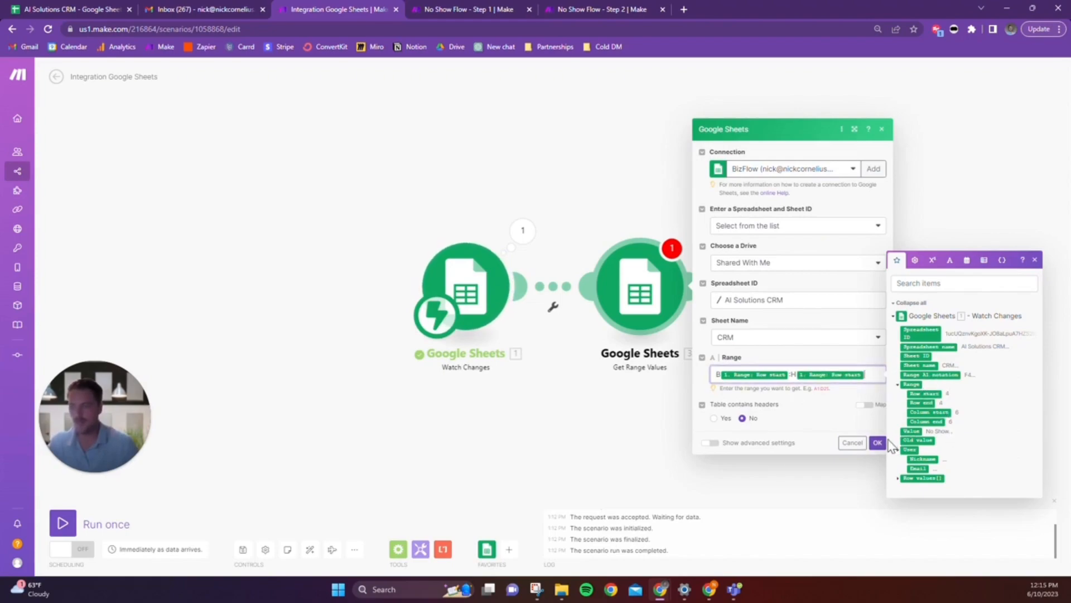
click(111, 10)
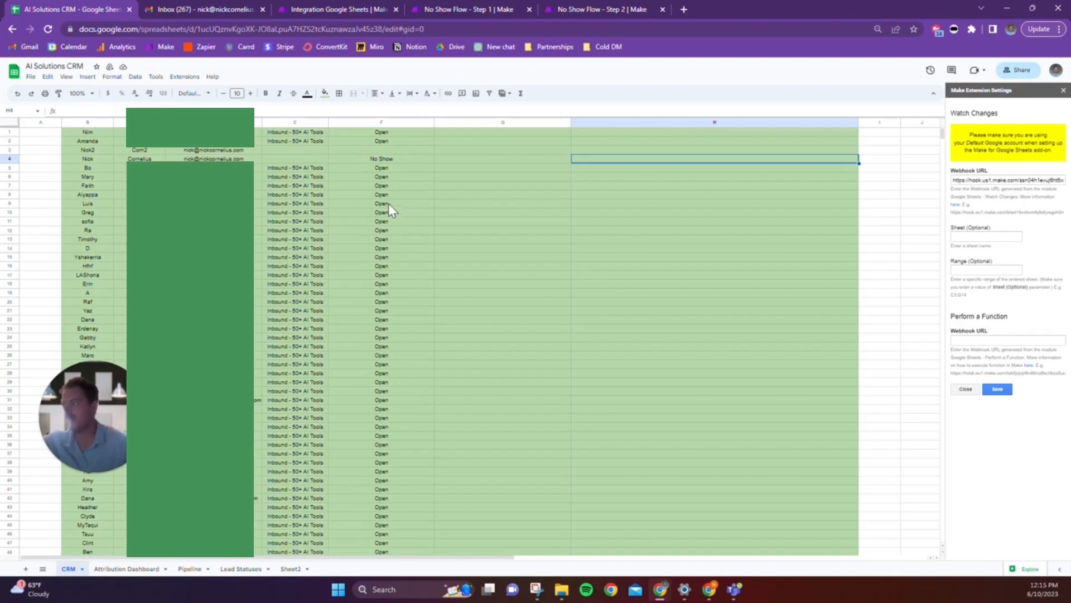
click(310, 6)
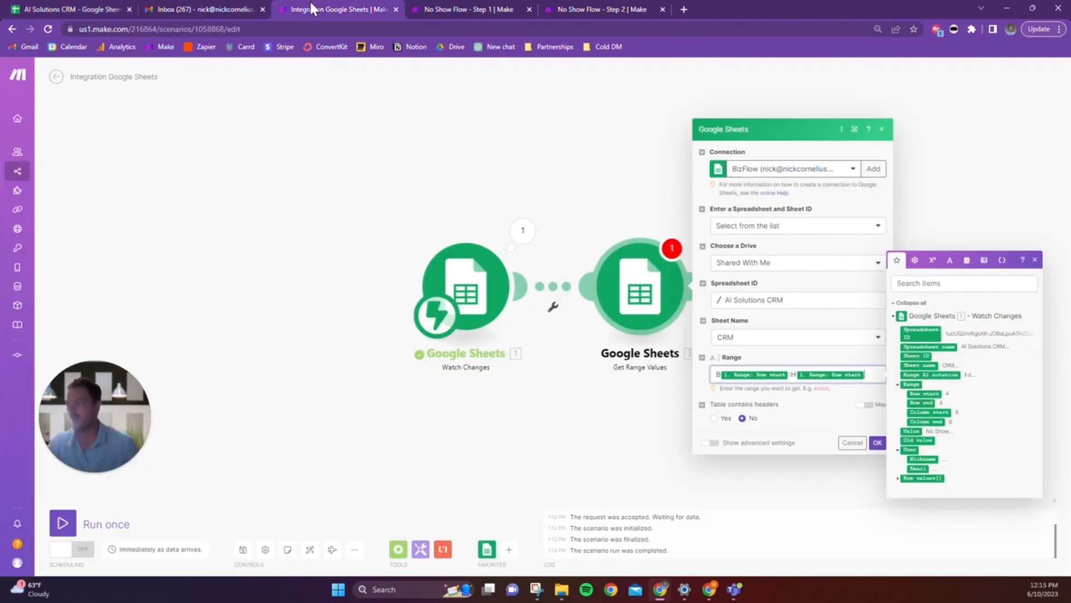
click(878, 444)
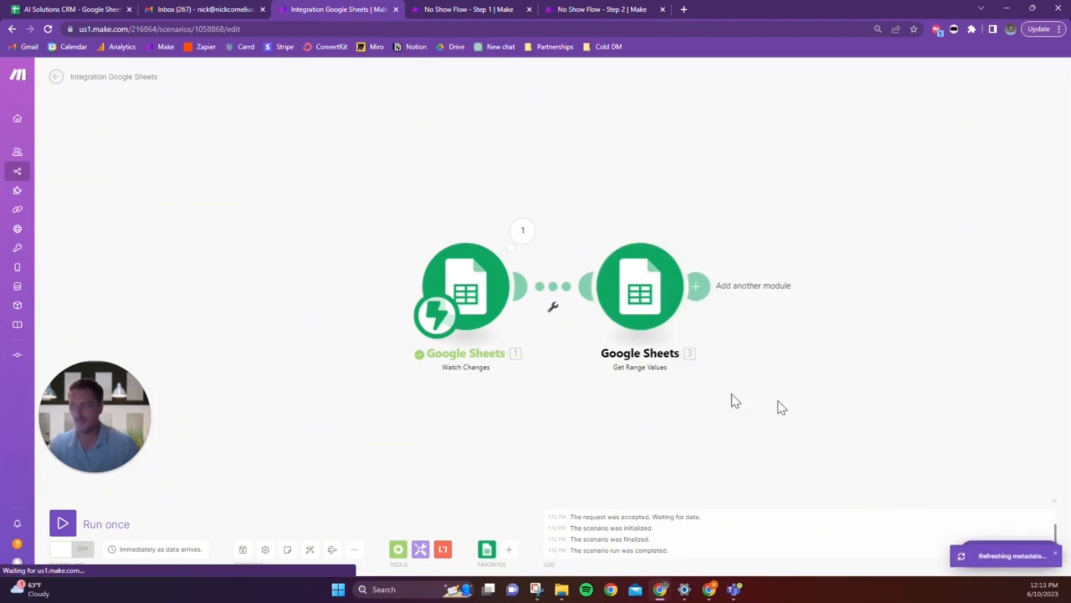
Step: Run only the Get Range Values module with Row start set to 4
right_click(537, 267)
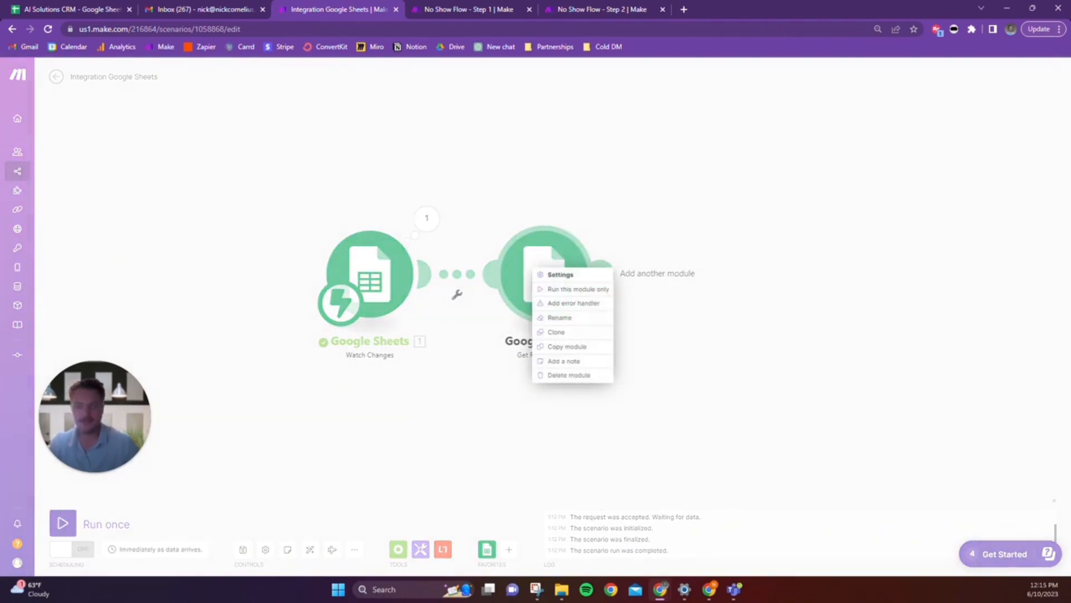
click(578, 289)
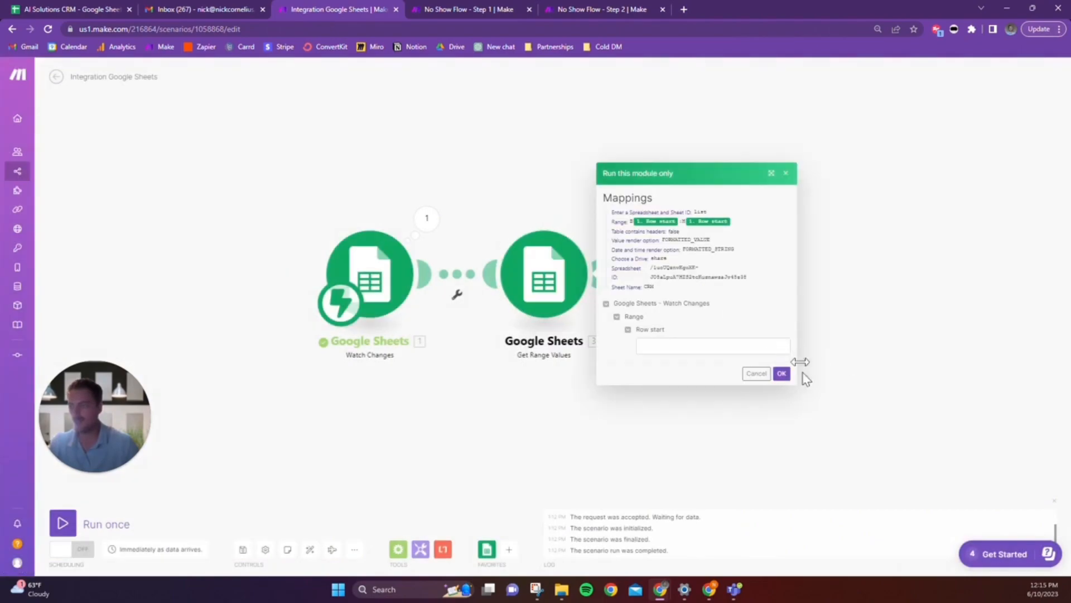
click(713, 346)
text(4)
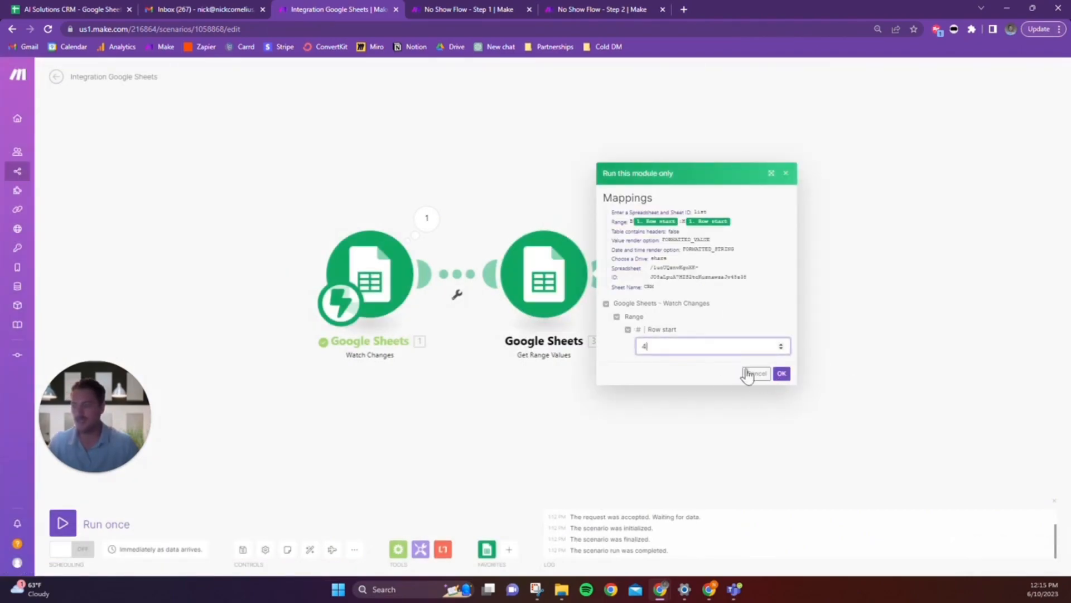
click(782, 372)
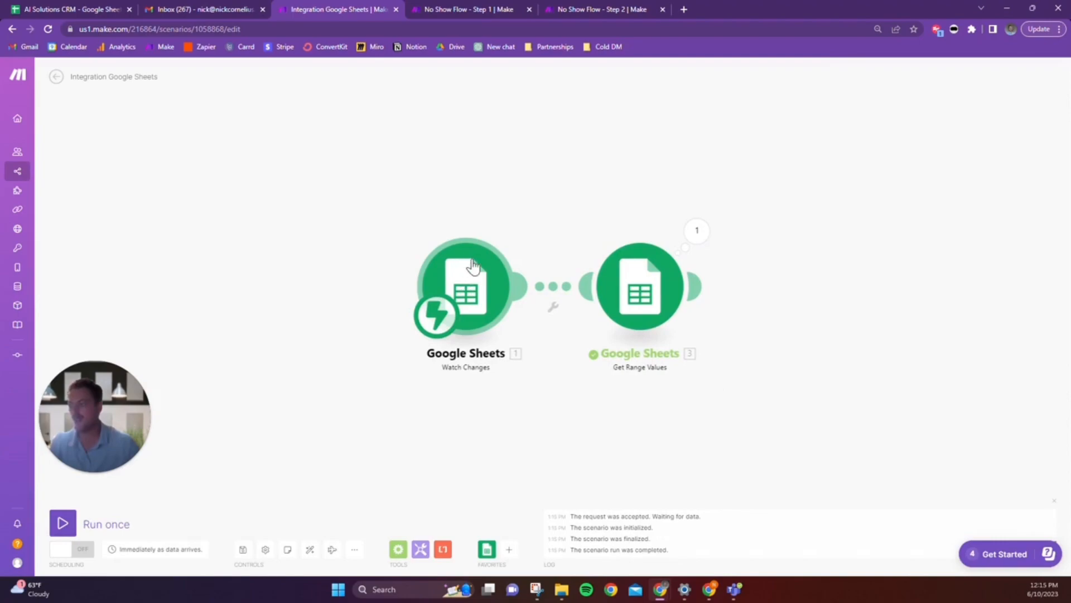
Step: Add a Gmail Send an email module after the Get Range Values module
click(699, 286)
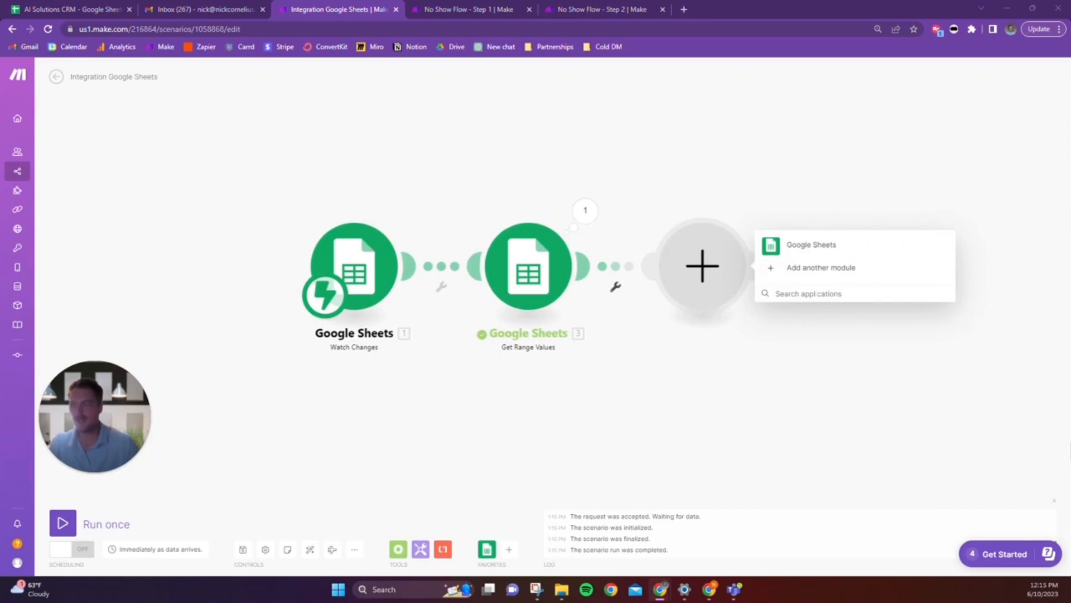
click(818, 293)
text(gmail)
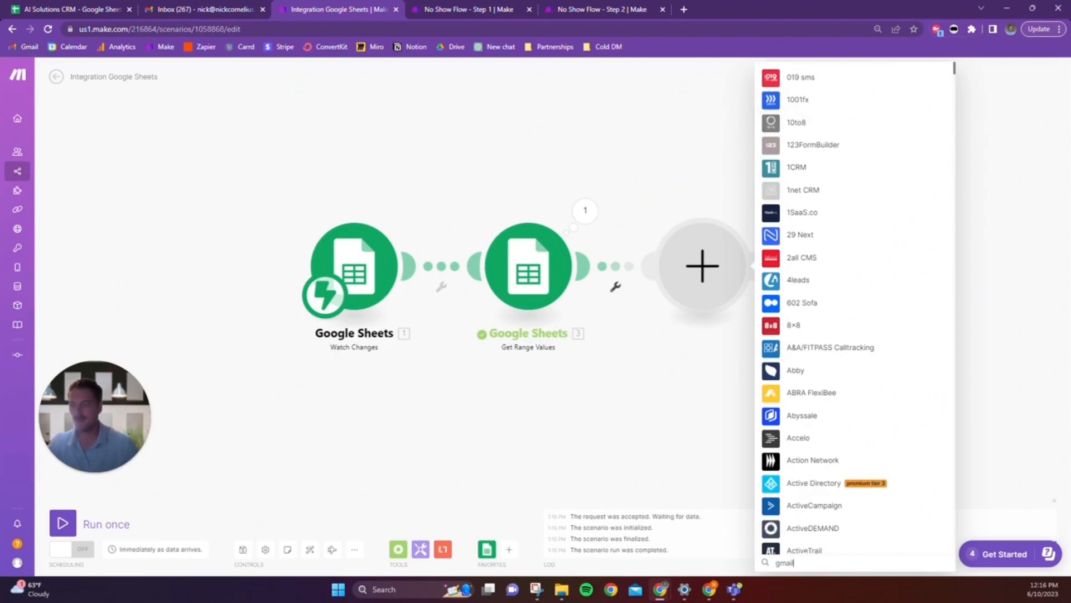
scroll(844, 531, down, 1)
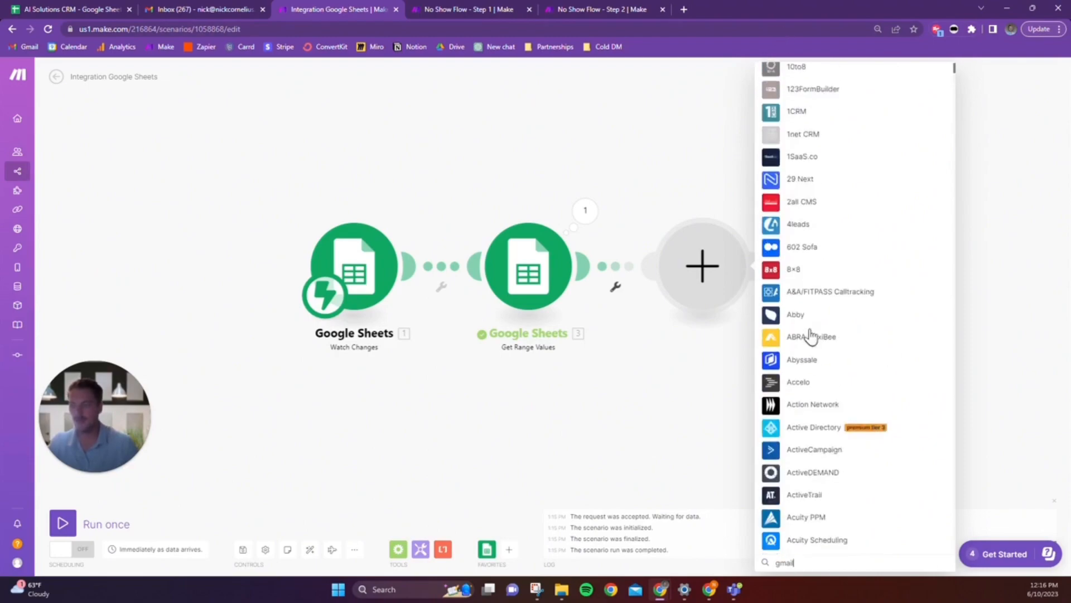
scroll(814, 536, up, 1)
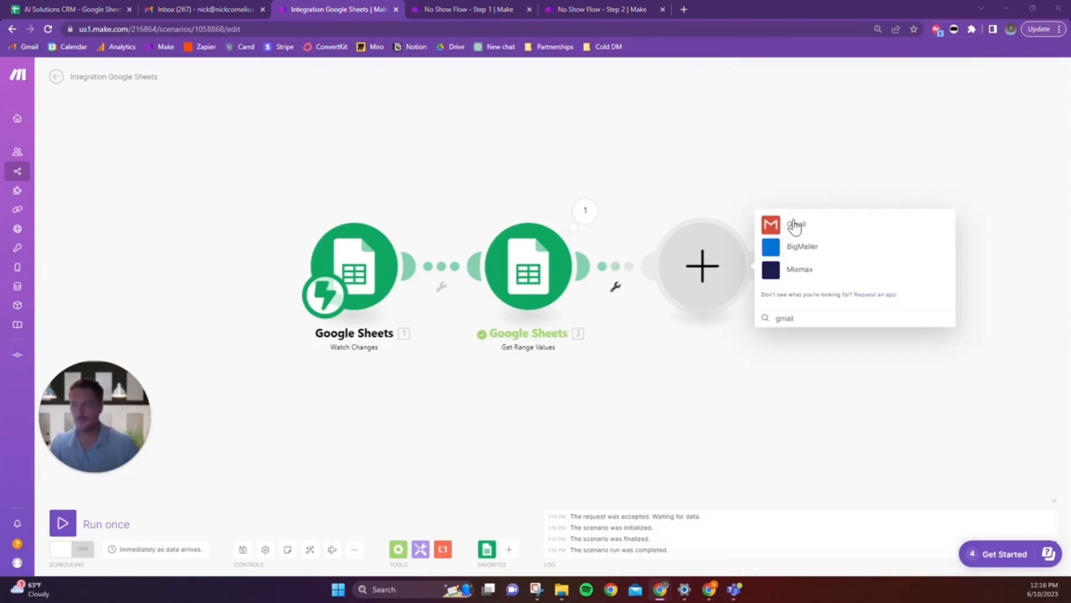
click(801, 228)
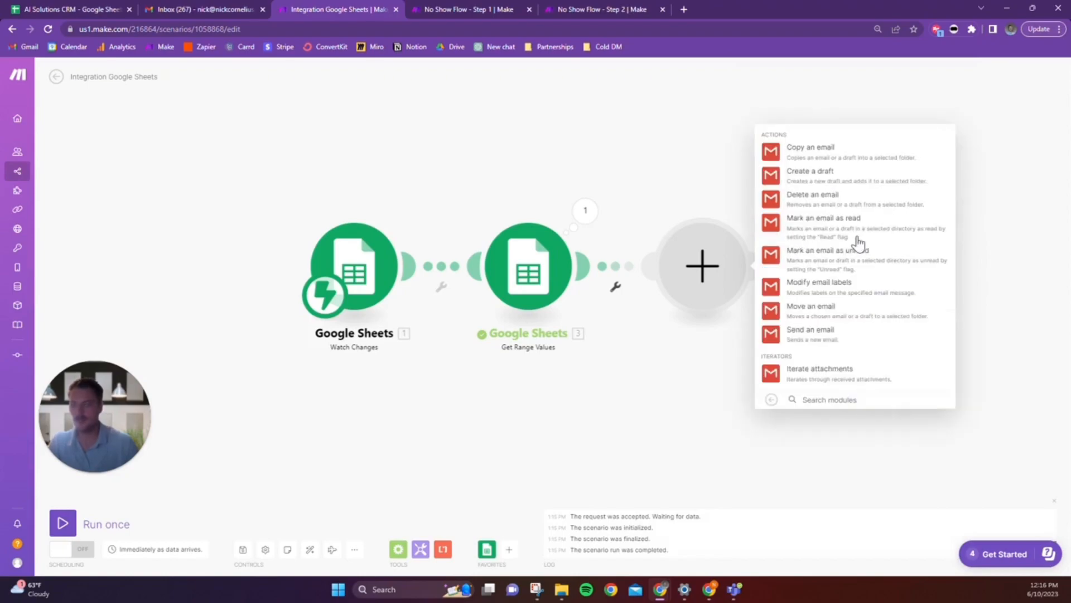
click(828, 342)
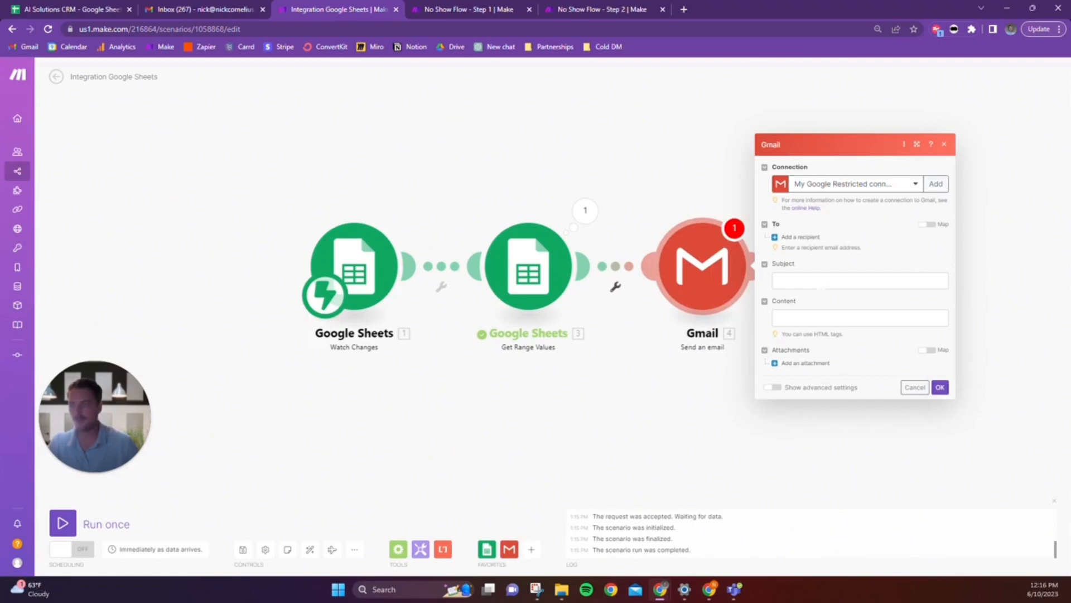
Step: Set the email subject to "Missed Appointment Today" and start the content with "Hey", the Get Range Values column B value, a comma and a blank line
click(823, 283)
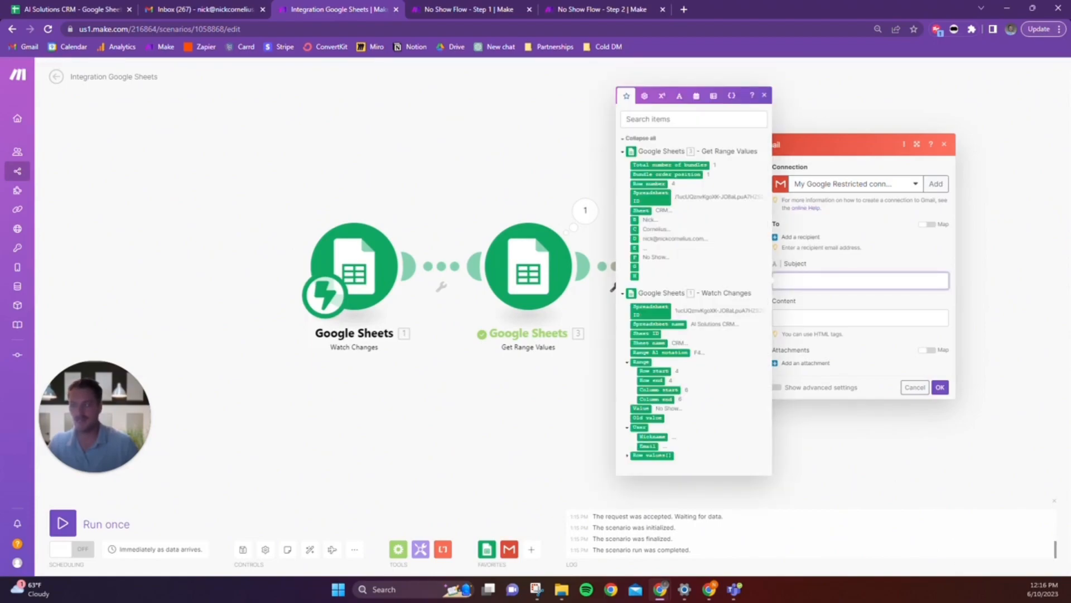
text(Missed Appointment Today)
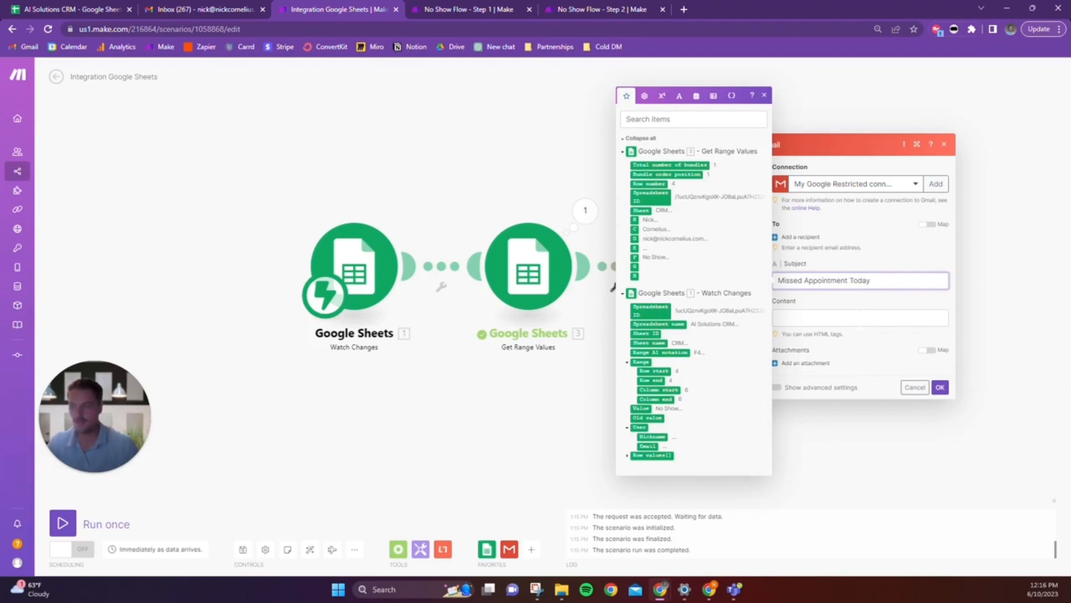
click(859, 318)
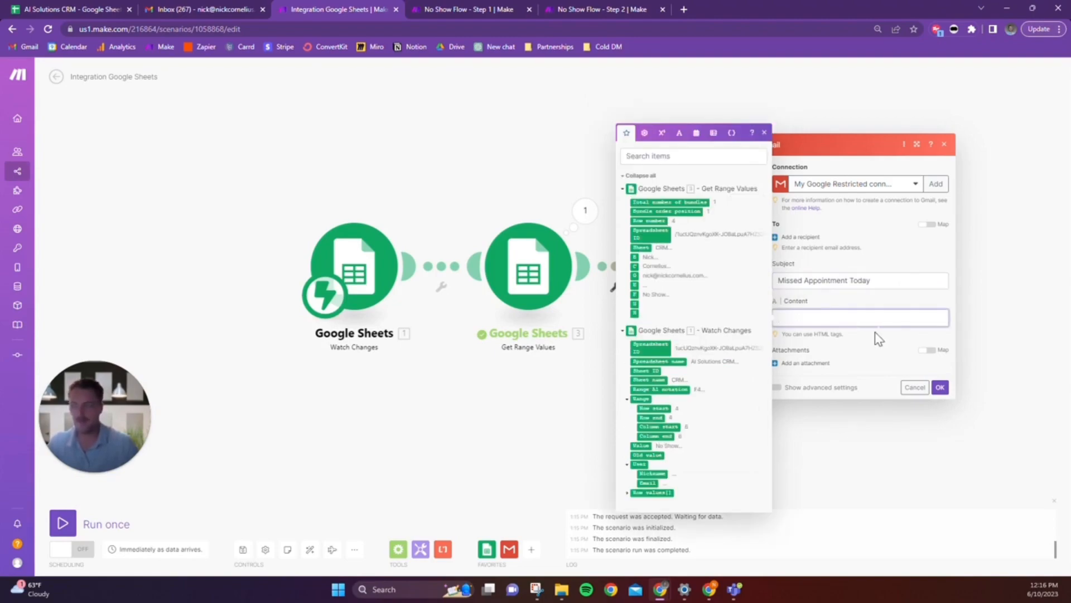
text(Hey)
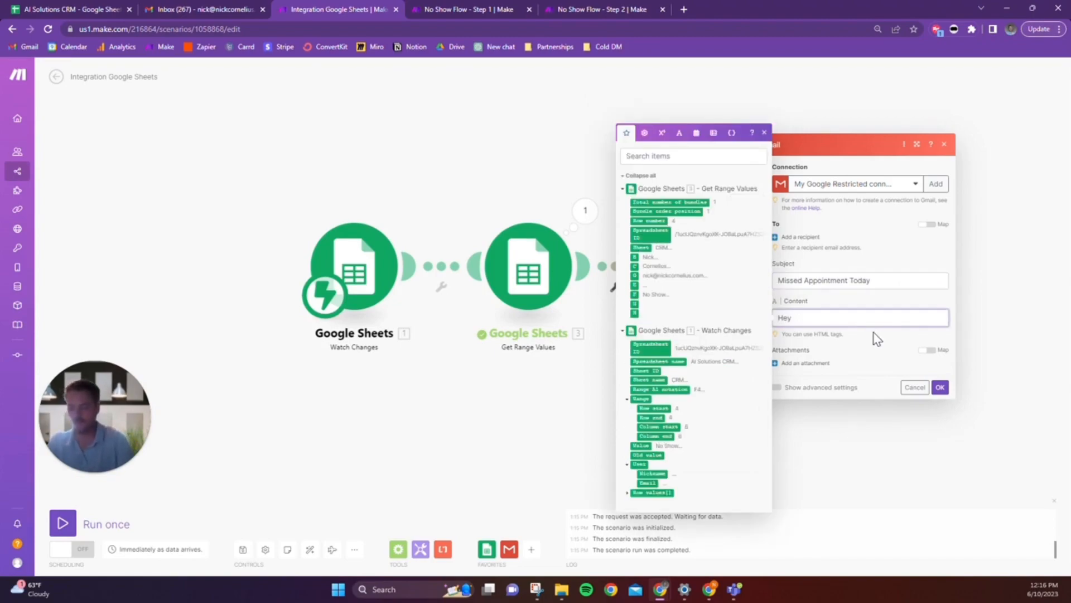
click(635, 257)
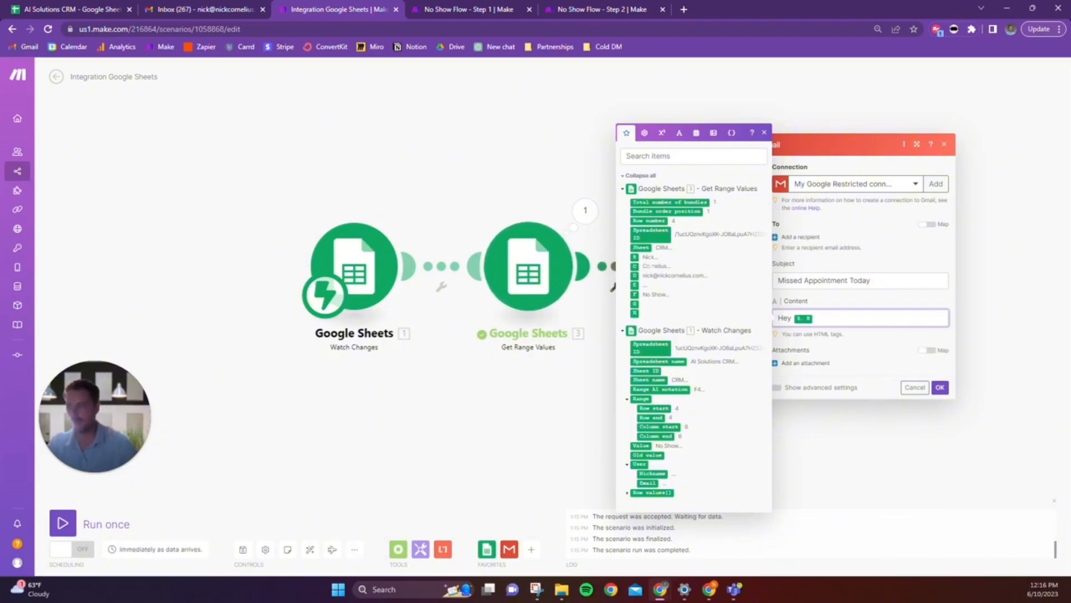
text(,)
key(Return)
key(Return)
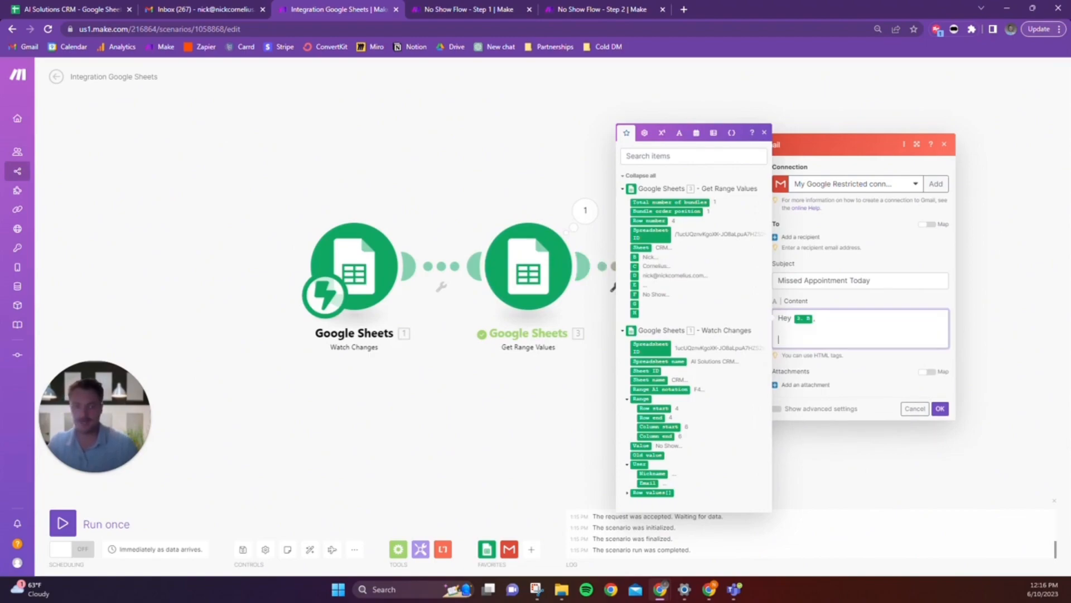
Step: Write the email body regretting the missed call, with the Calendly re-booking link, an offer to email back, and a thank-you signed with the sender's first name
key(alt+Tab)
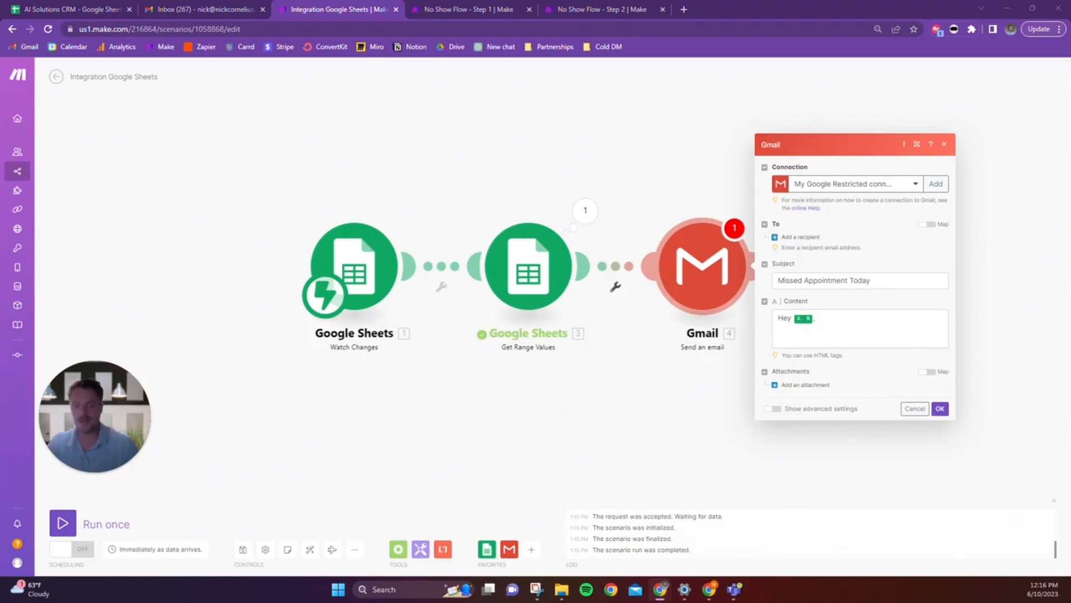
key(alt+Tab)
text(Sorry we couldn't connect during our call today - no worries, I understand life gets busy.  You can re-book here: https://calendly.com/nickcornelius/15min  If you're having trouble finding a slot just email me back.  Thanks, Nick)
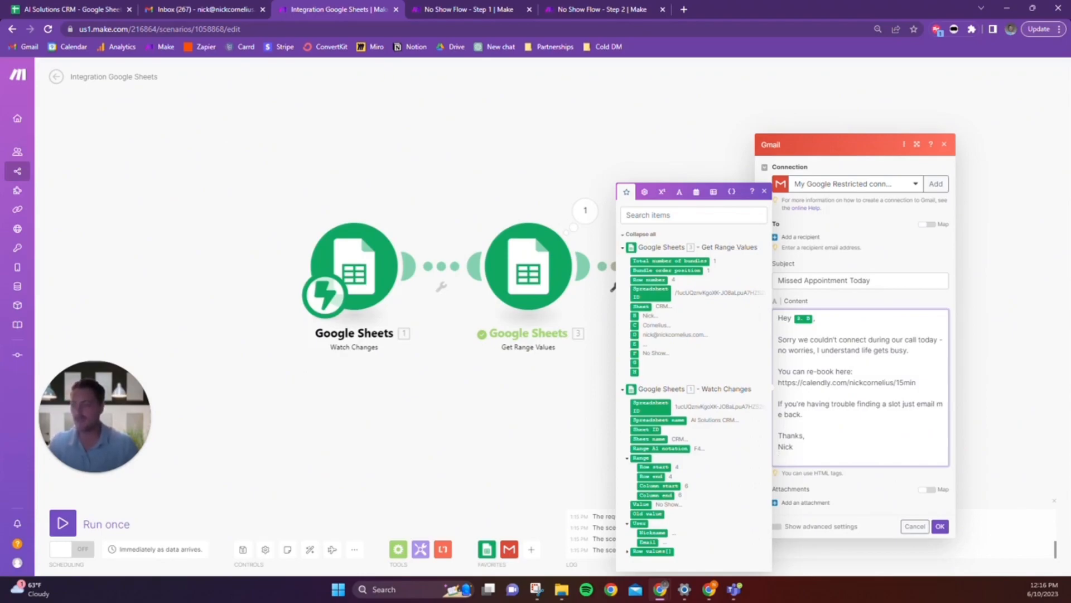
click(865, 498)
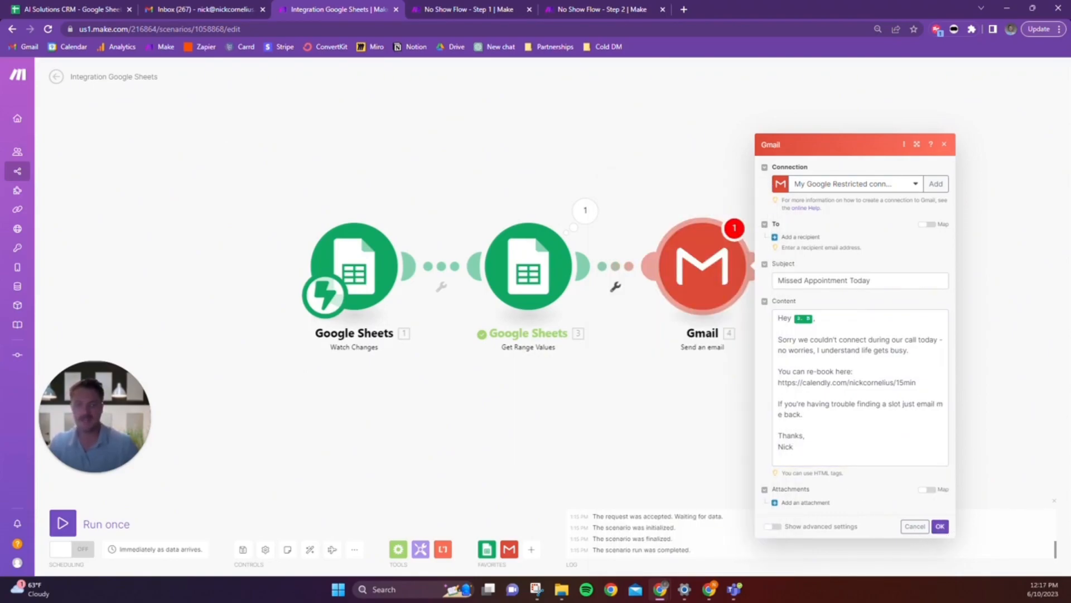
Step: Add a recipient mapped to the column D value from Get Range Values and save the Gmail module
click(804, 239)
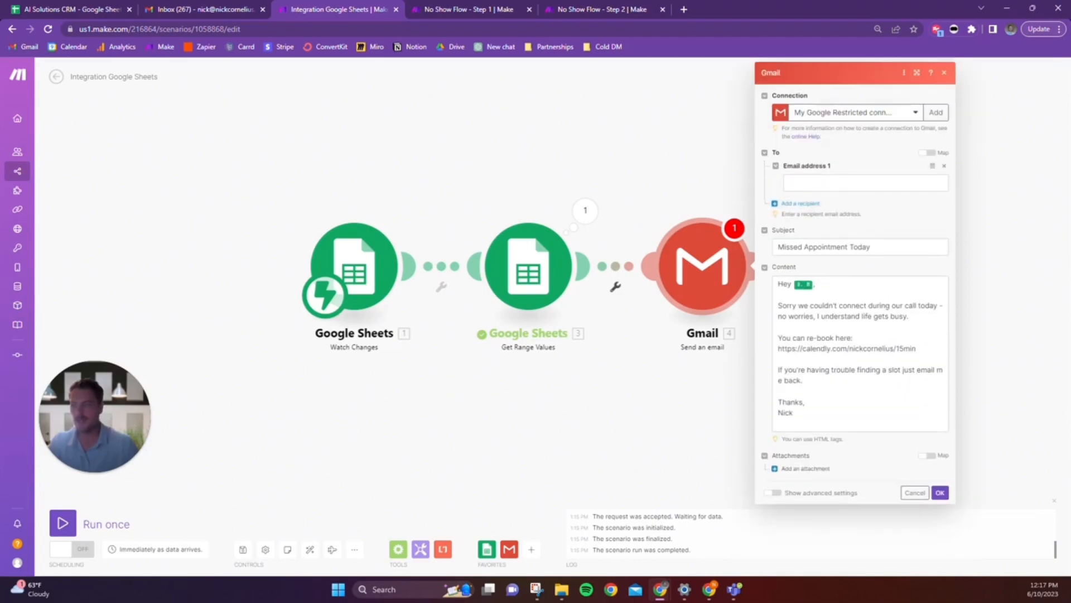
click(806, 186)
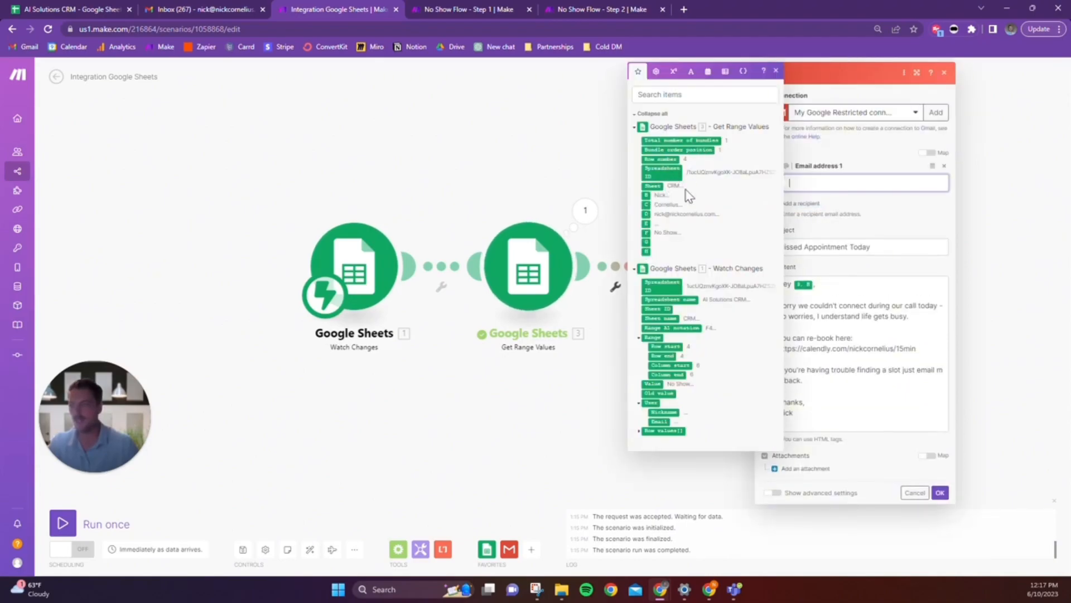
click(659, 215)
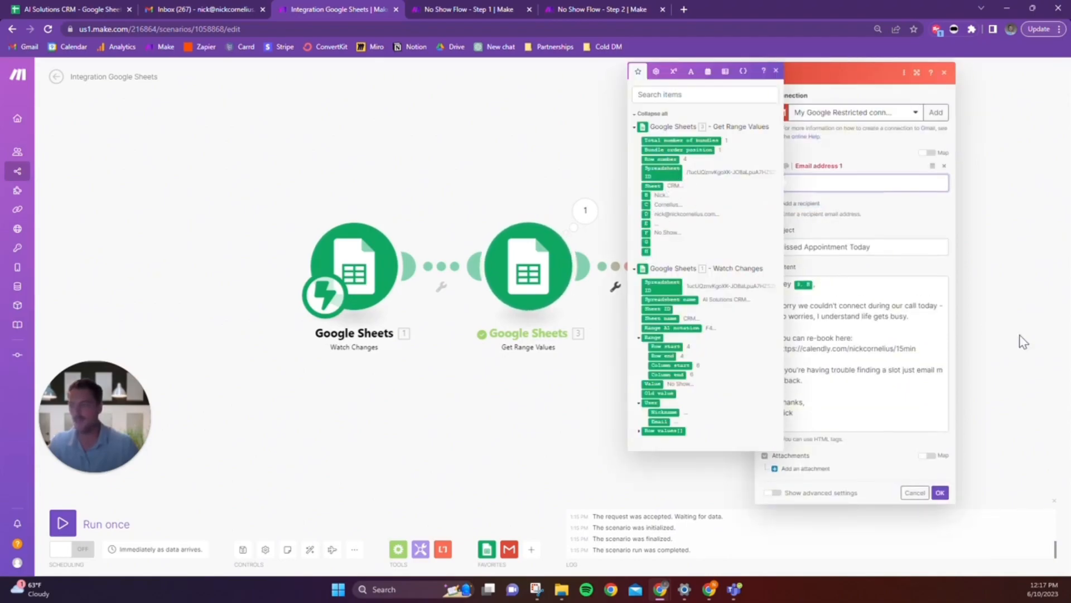
click(892, 230)
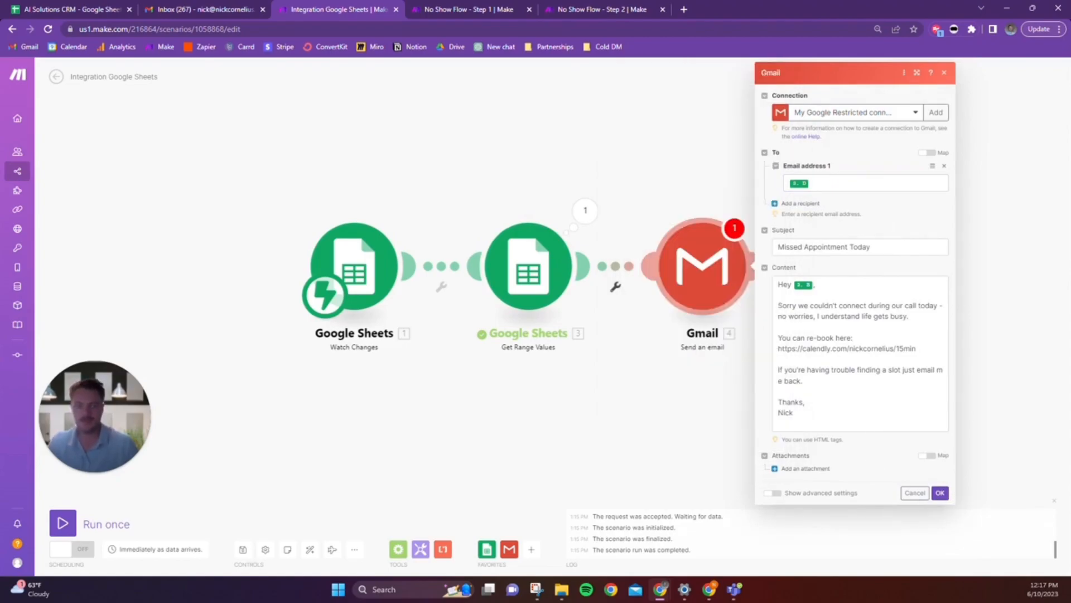
click(940, 493)
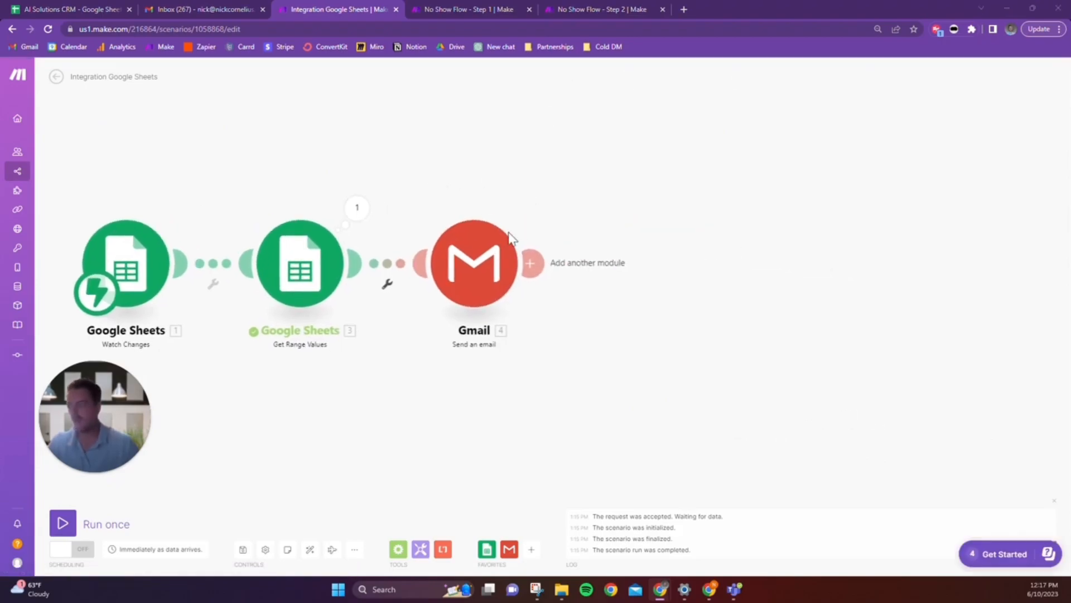
Step: Run the whole scenario once, waiting for new data instead of using the queued data
right_click(487, 254)
click(201, 373)
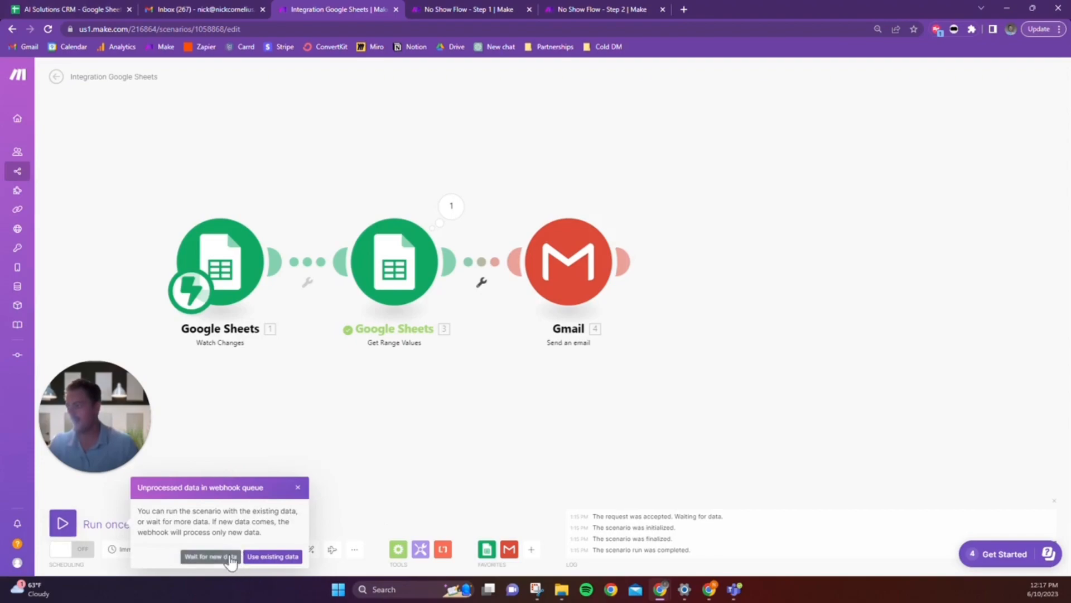
click(231, 558)
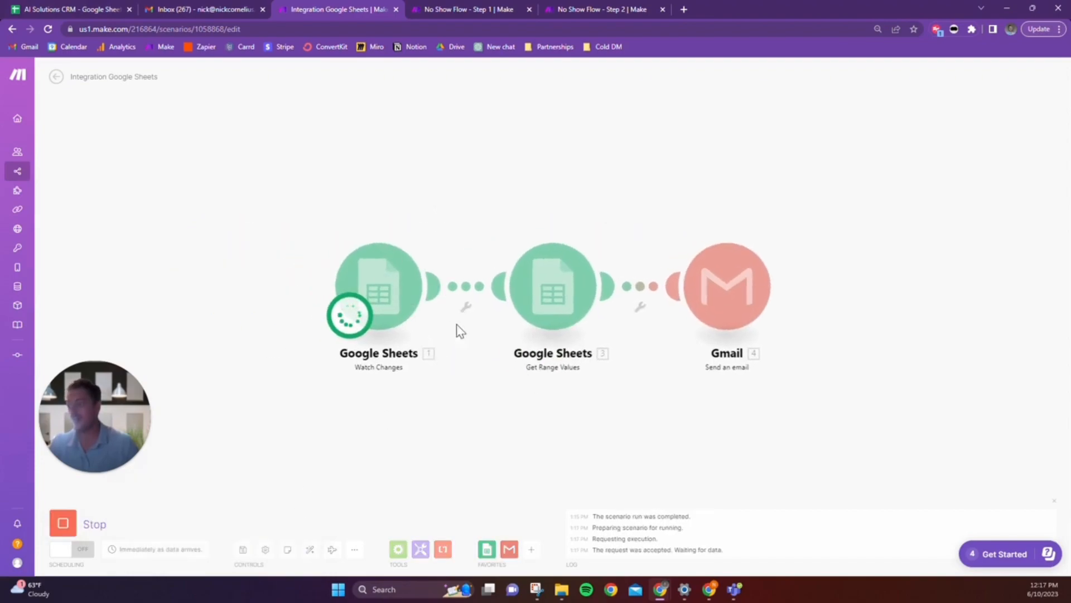
Step: Switch to the AI Solutions CRM spreadsheet and enter No Show as the status in cell F3
click(40, 8)
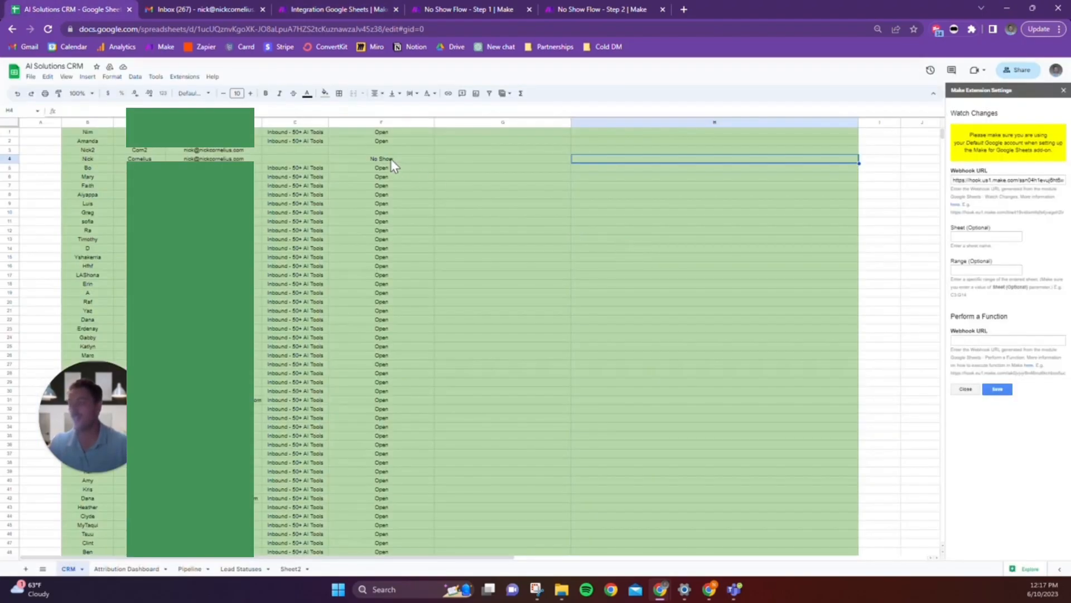
click(390, 158)
click(402, 150)
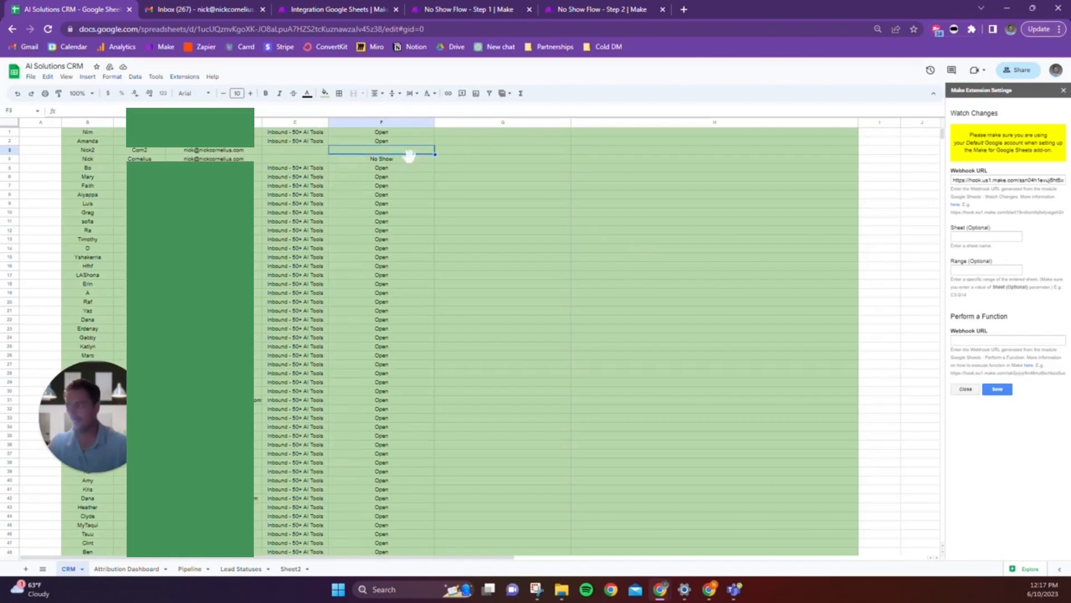
text(No Show)
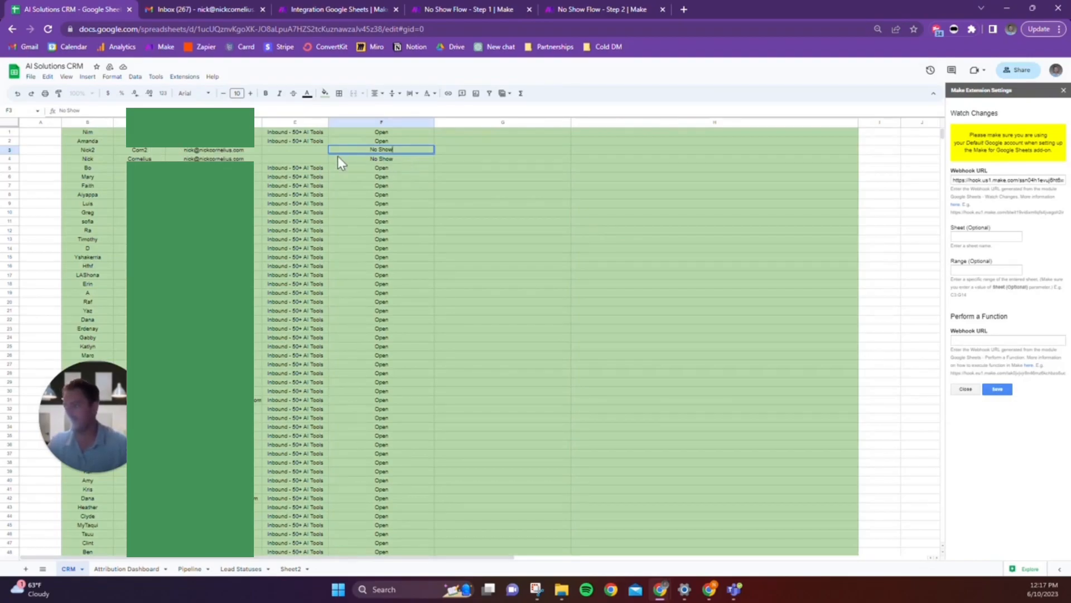
key(Return)
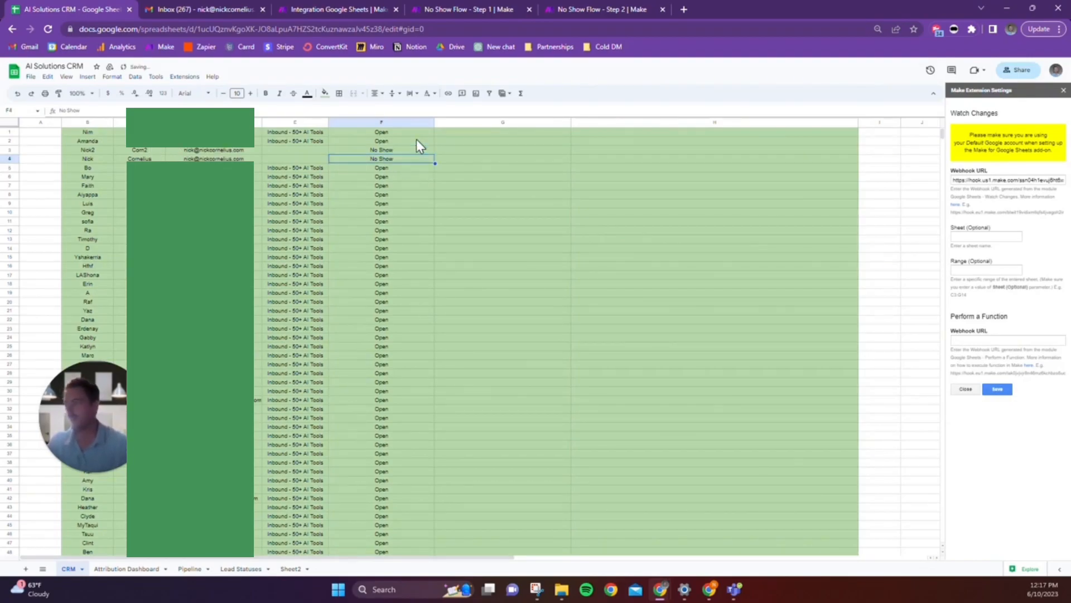
Step: Check the scenario run in Make, and open the newest Missed Appointment Today email in Gmail to read its greeting and text
click(340, 6)
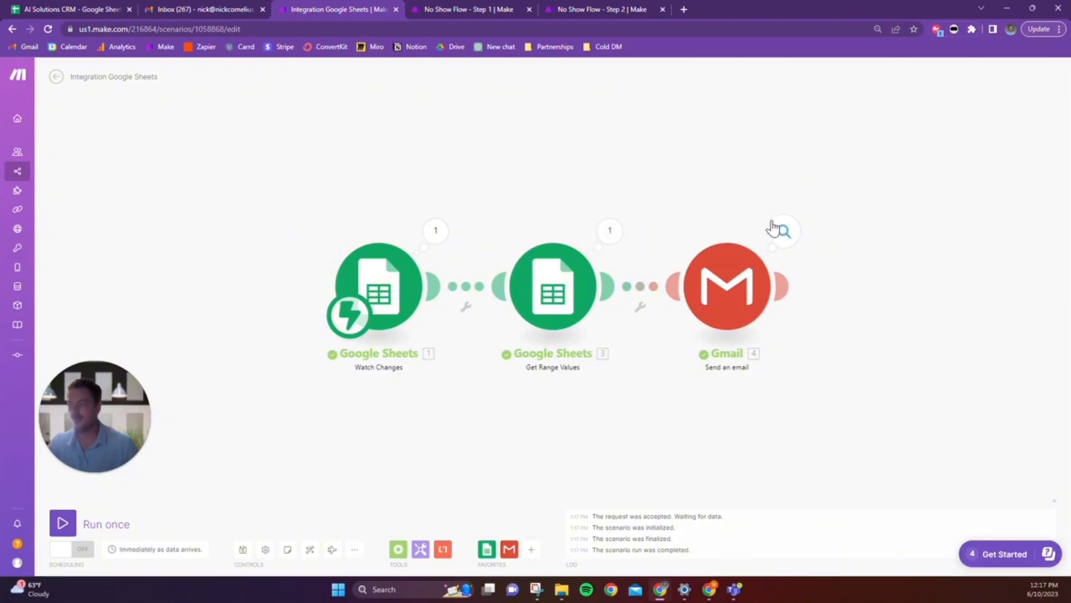
click(212, 8)
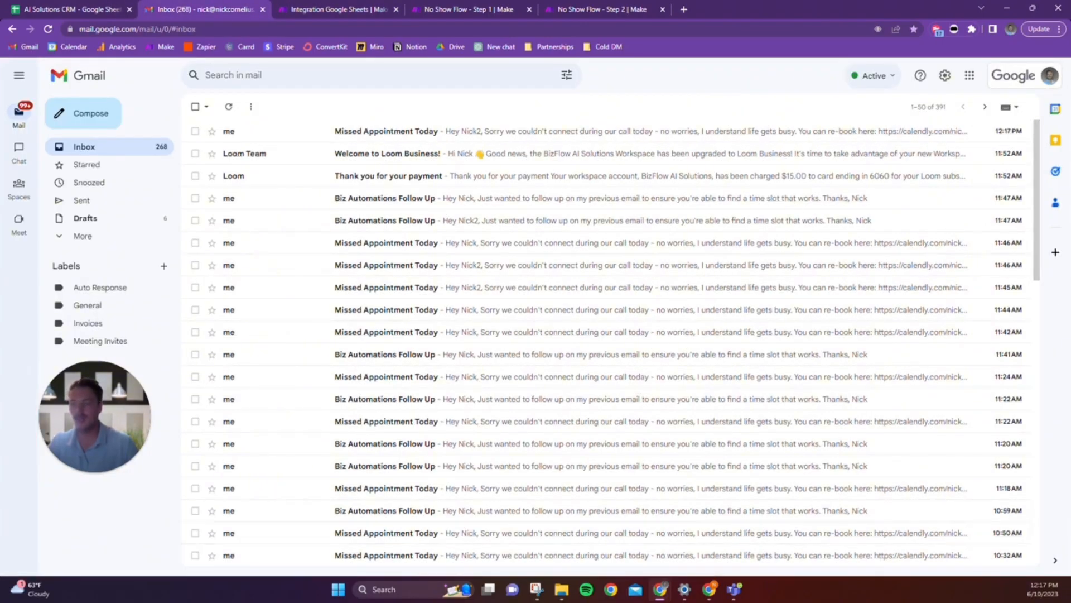
click(421, 134)
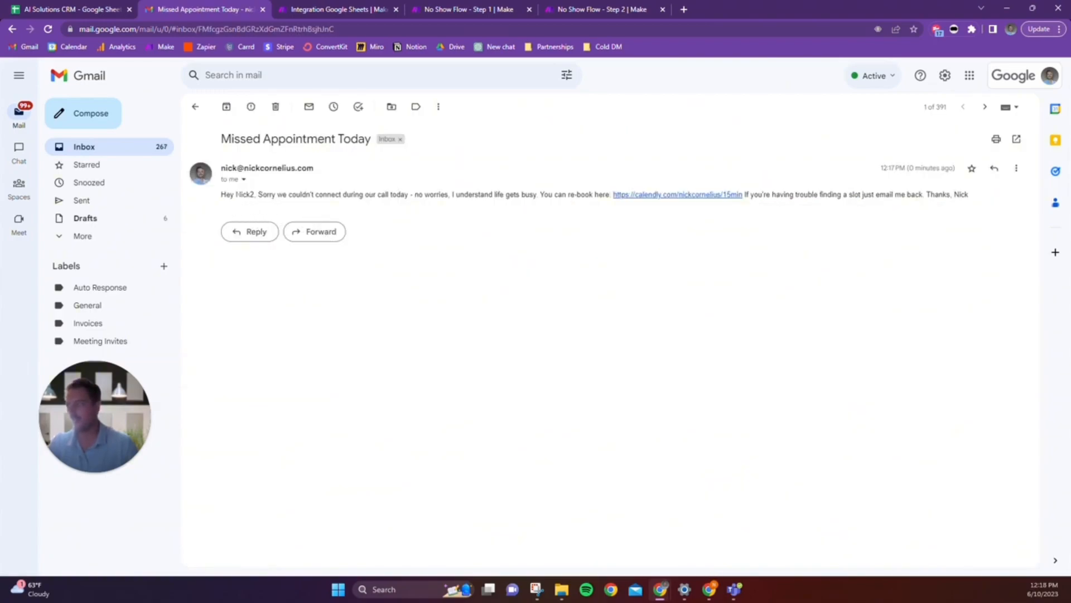
drag(219, 195, 449, 197)
click(451, 204)
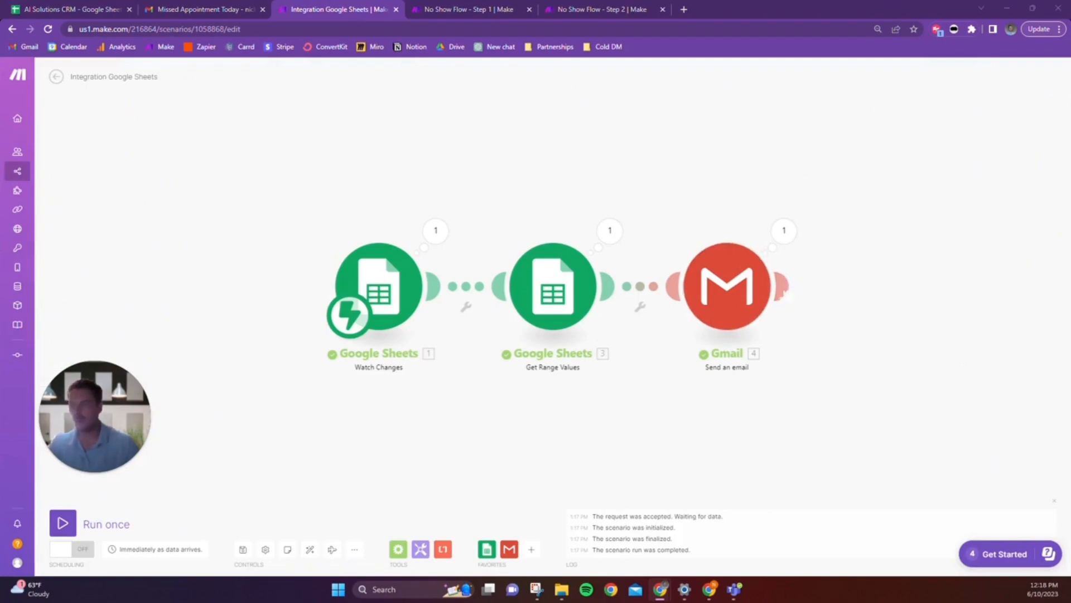
Step: Return to the Make scenario and add a Data store Add/replace a record module after the Gmail module
click(781, 286)
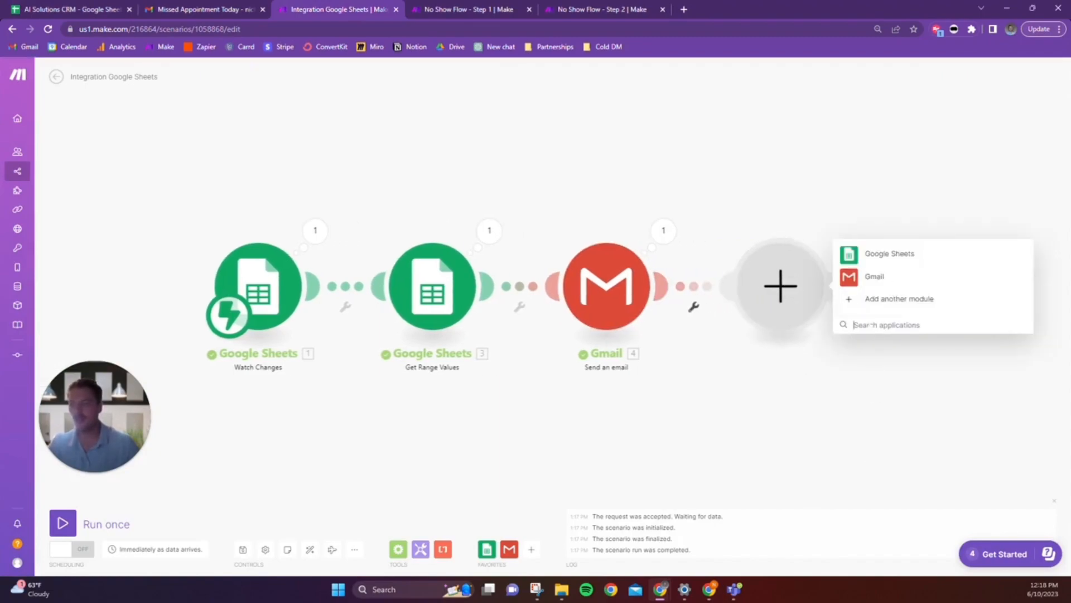
text(data store)
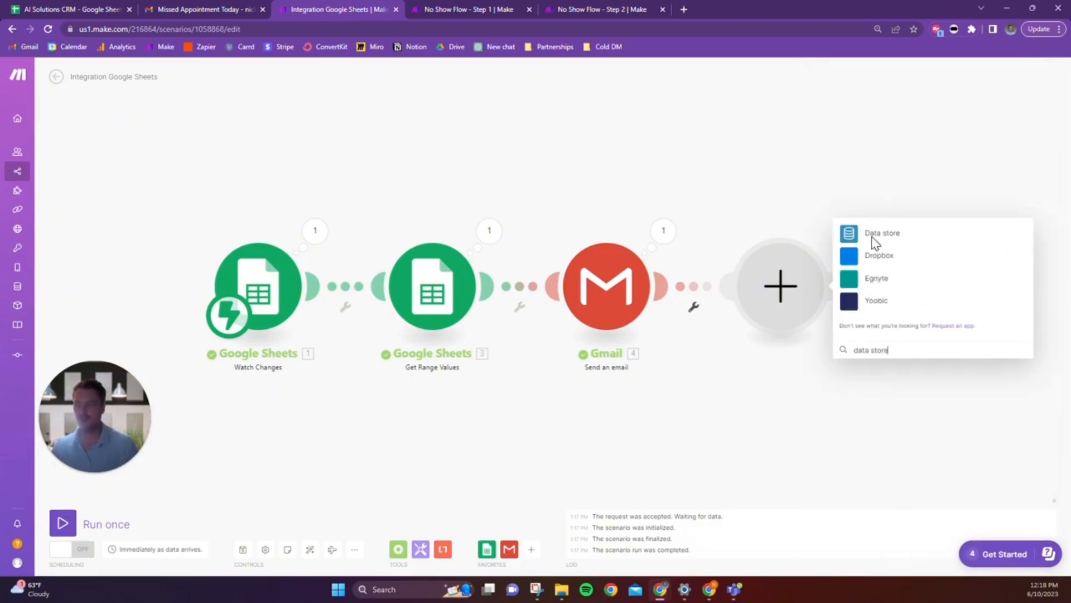
click(873, 233)
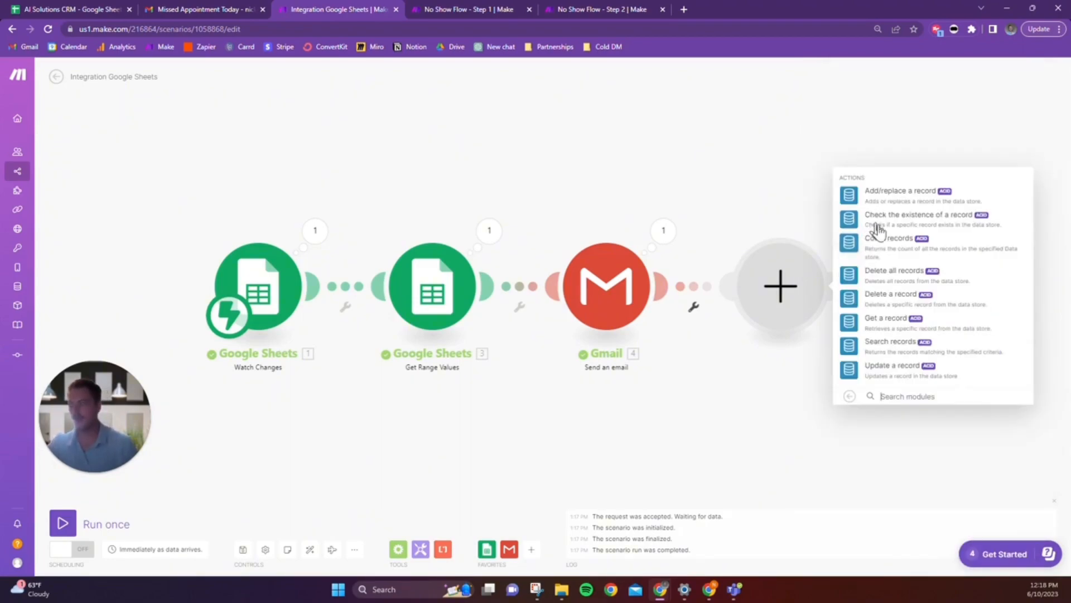
click(880, 193)
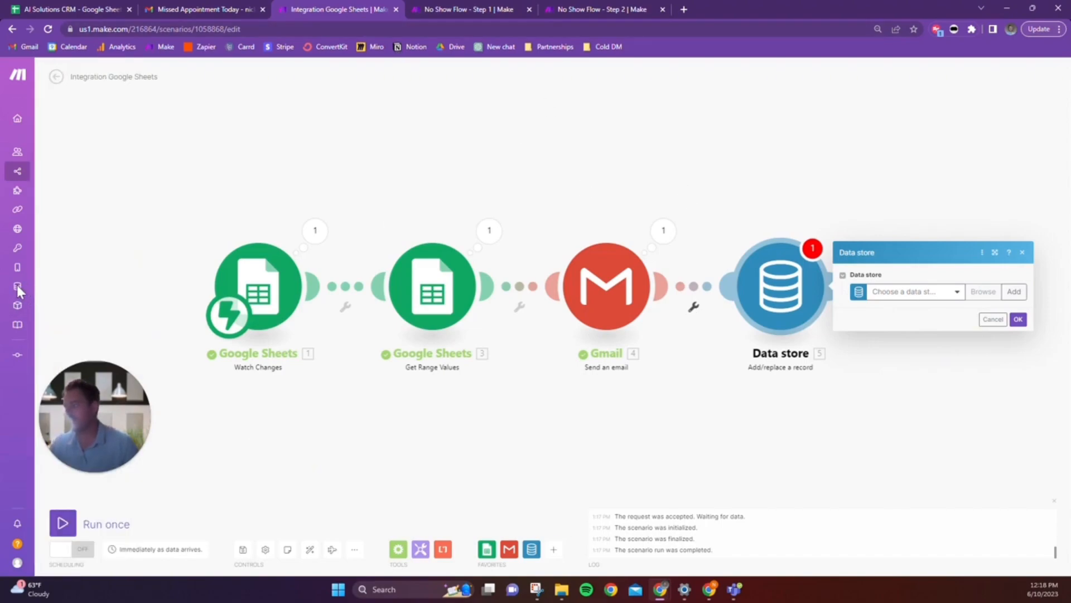
Step: Try to create a new data store from the Add/replace a record module's settings
click(949, 298)
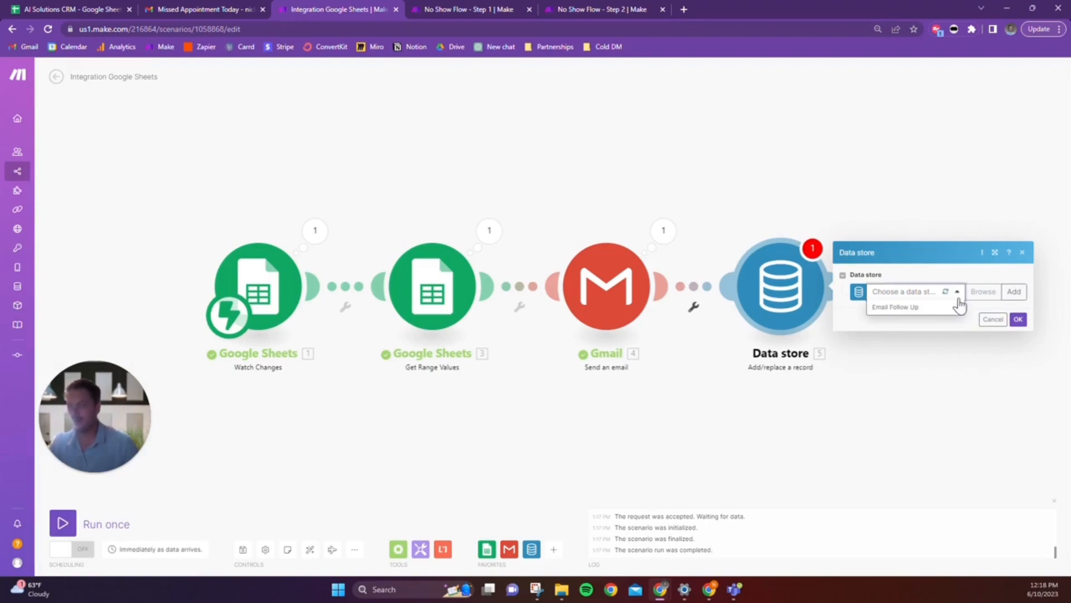
click(1015, 291)
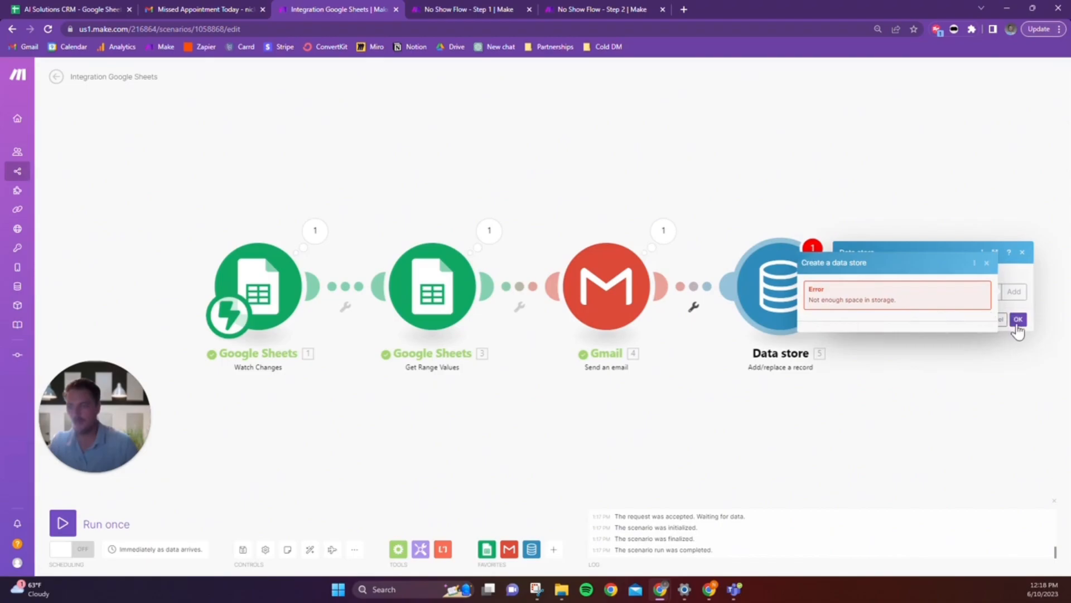
click(1014, 371)
click(859, 293)
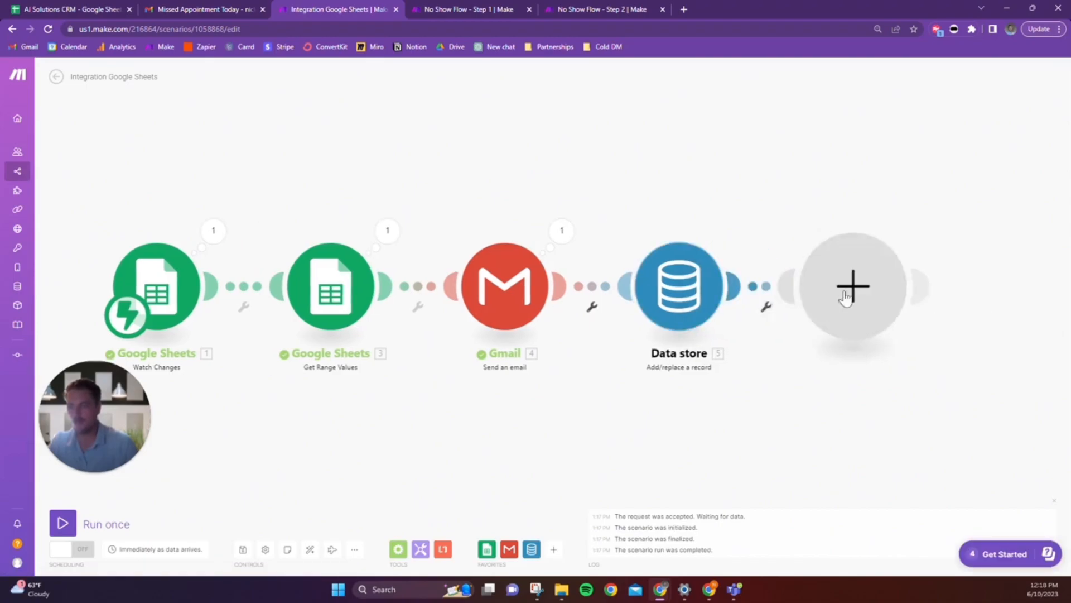
right_click(790, 299)
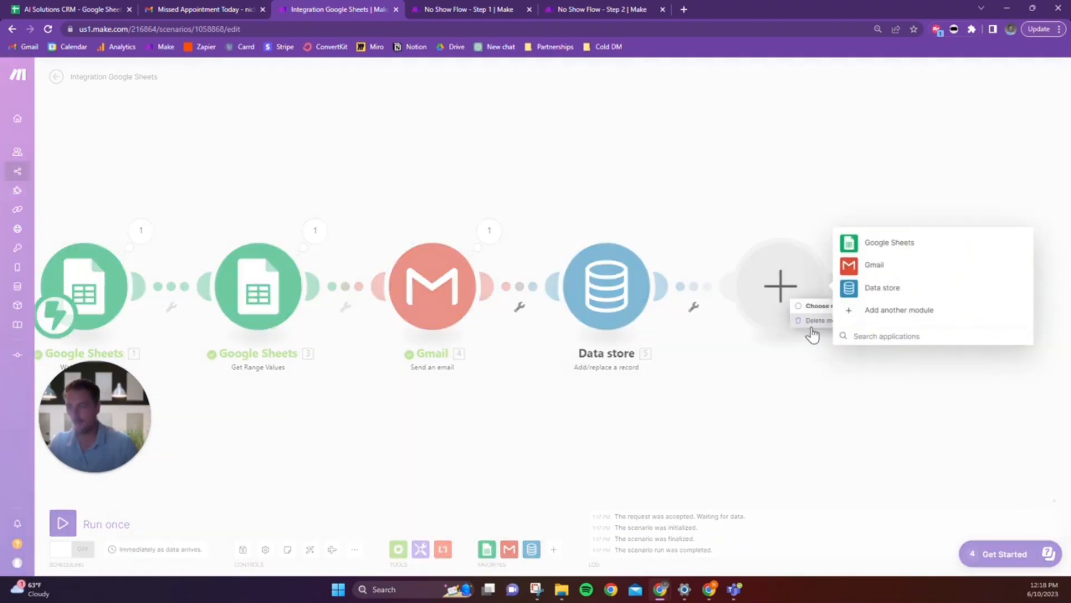
click(810, 322)
Step: Reopen the Data store module's settings and try once more to create a data store
click(620, 290)
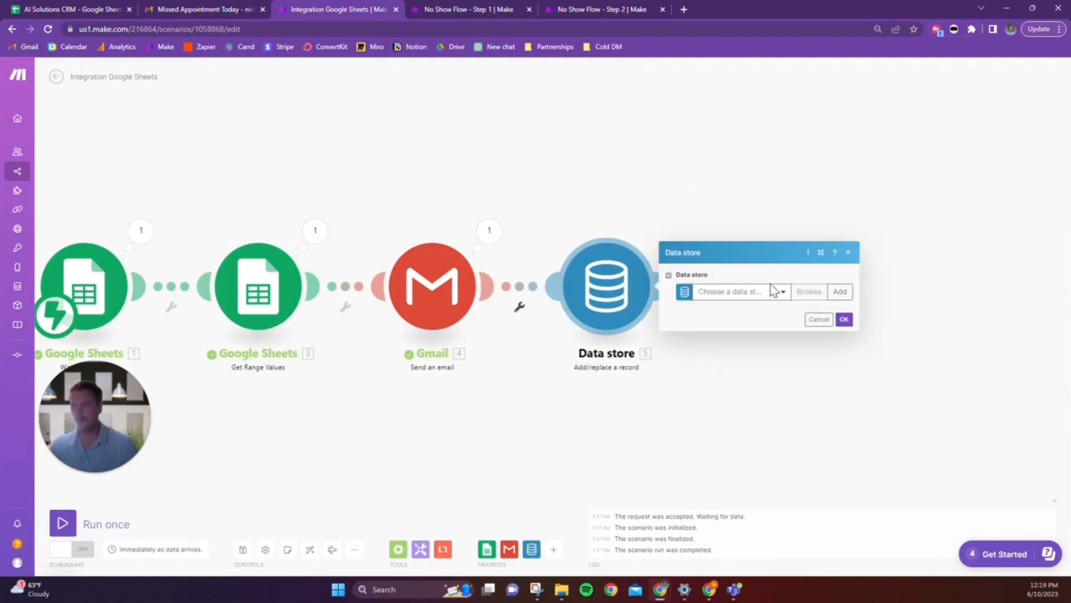
click(837, 291)
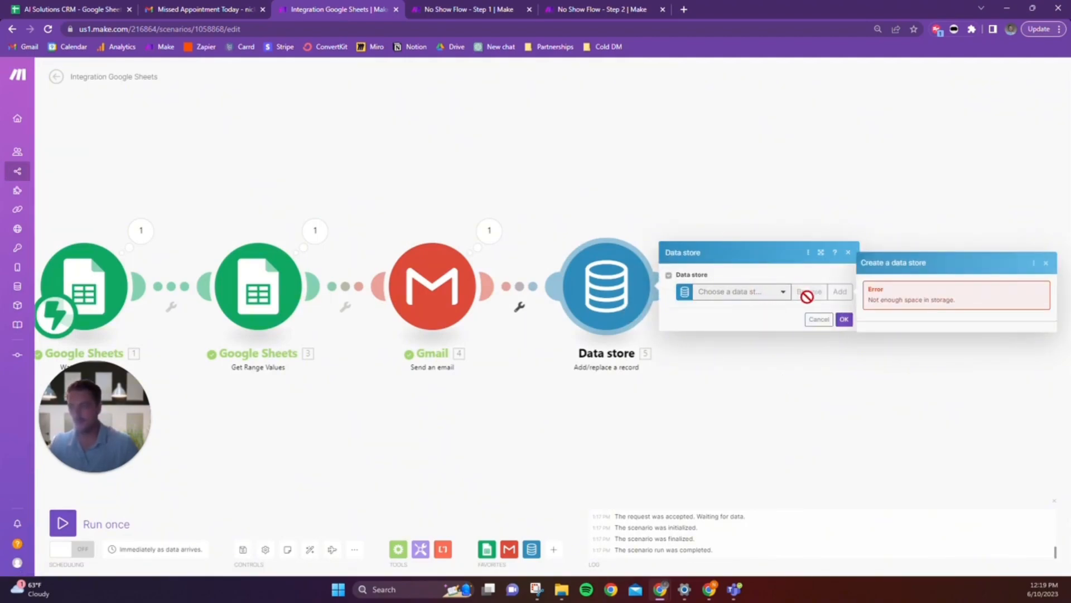
click(1046, 263)
Step: Select the Email Follow Up data store and set the record's key to datastore followed by the random variable
click(784, 292)
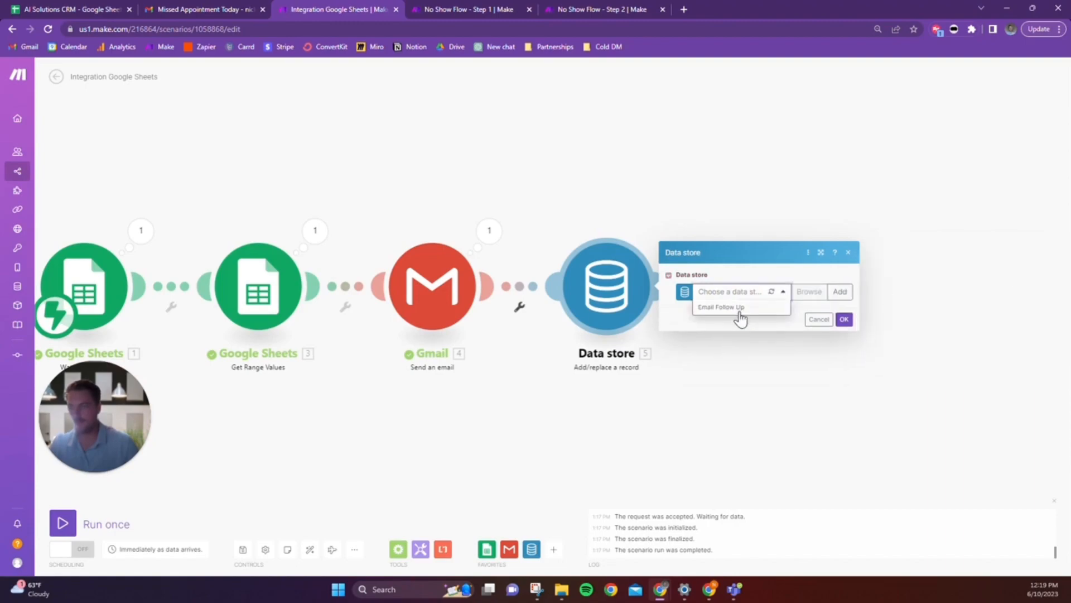
click(736, 310)
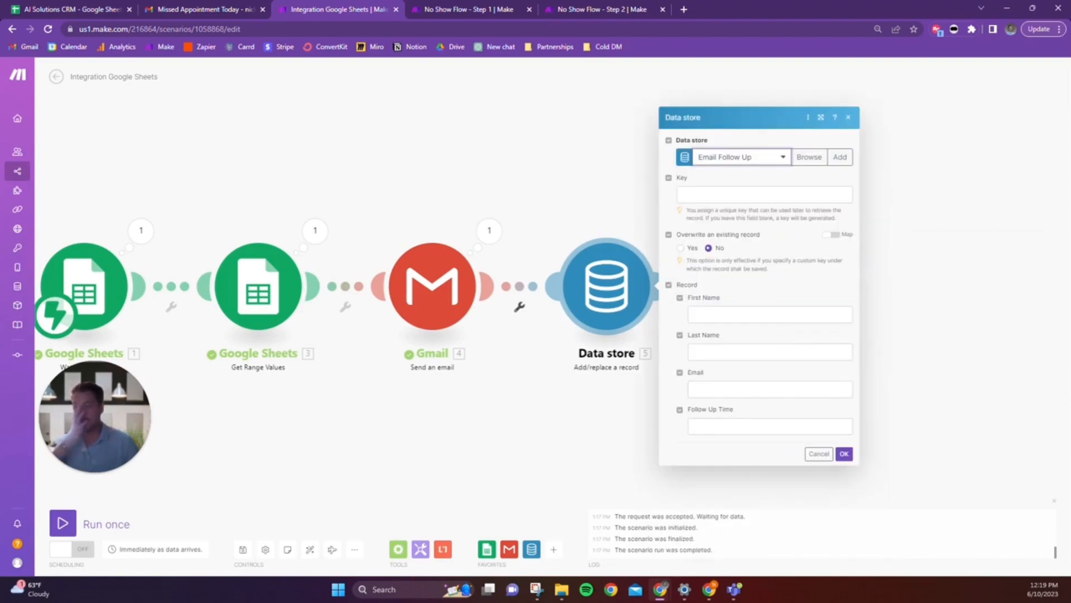
click(738, 190)
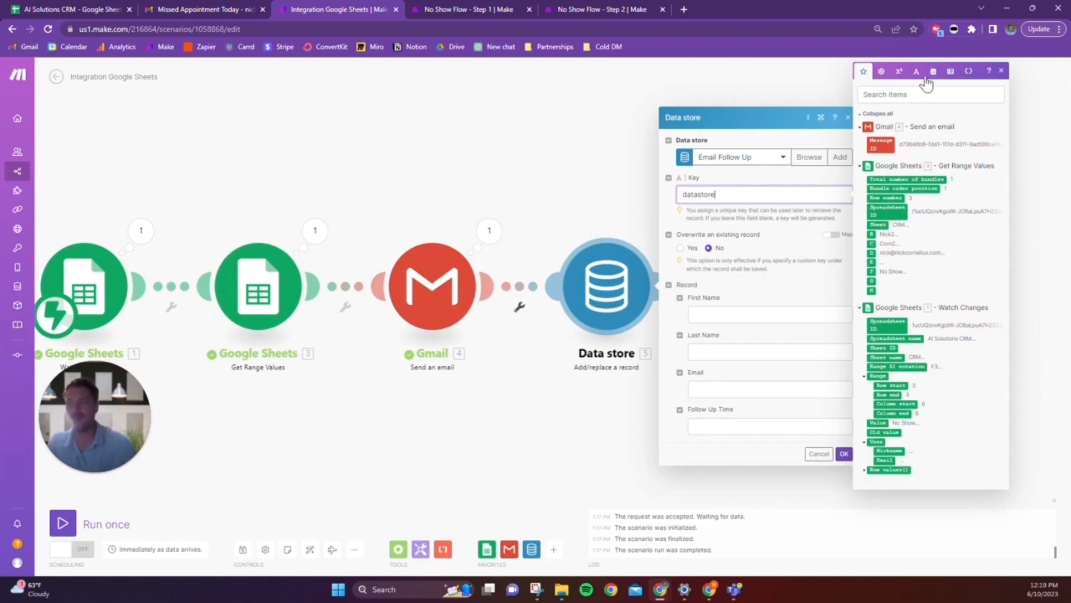
click(899, 71)
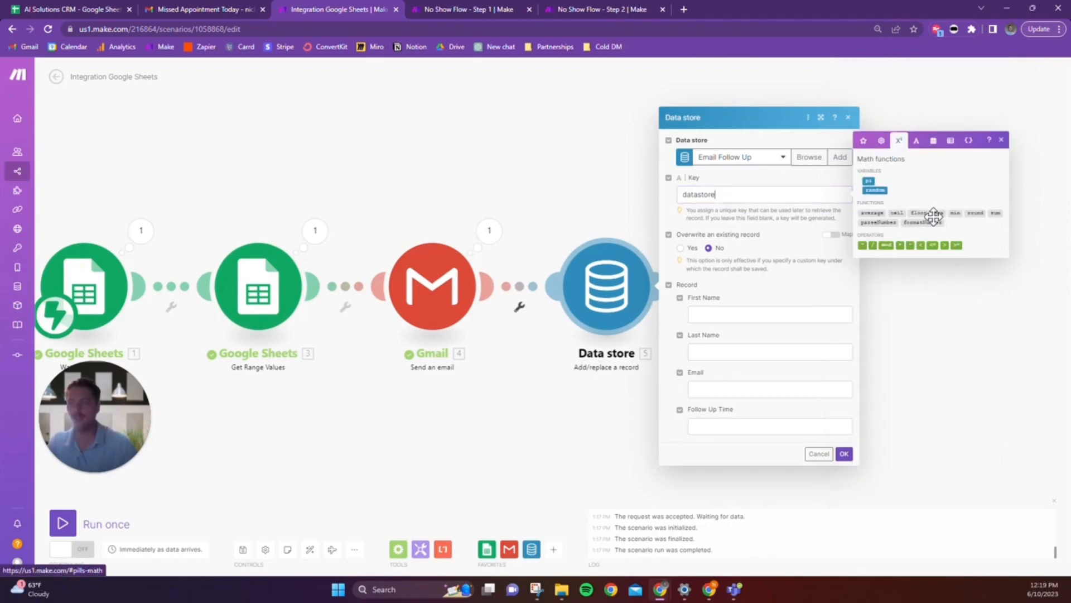
click(882, 190)
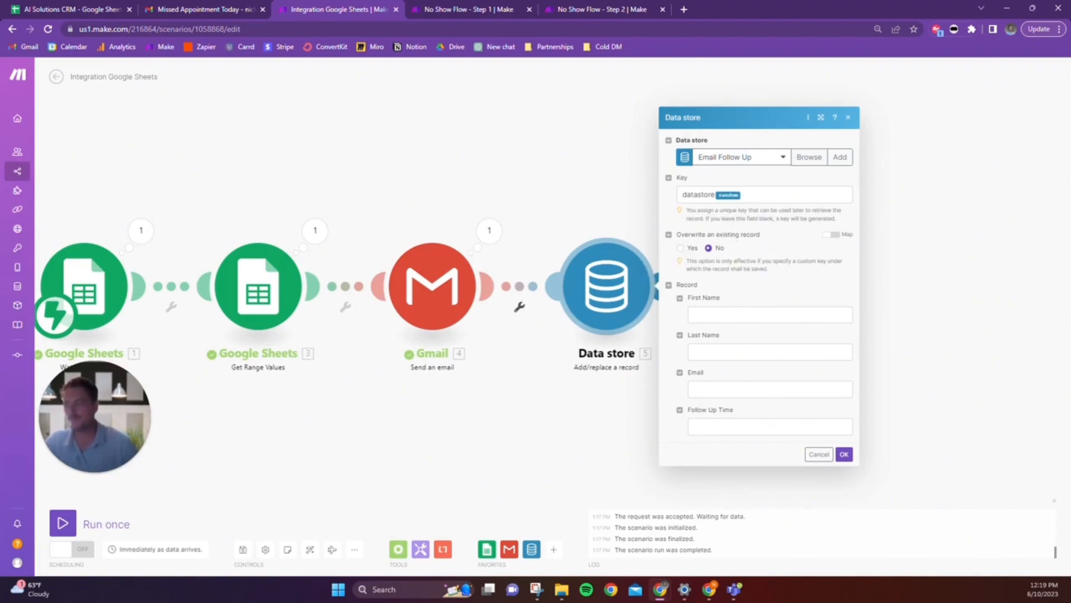
Step: Map the record's First Name, Last Name and Email to columns B, C and D of the Get Range Values module
click(782, 314)
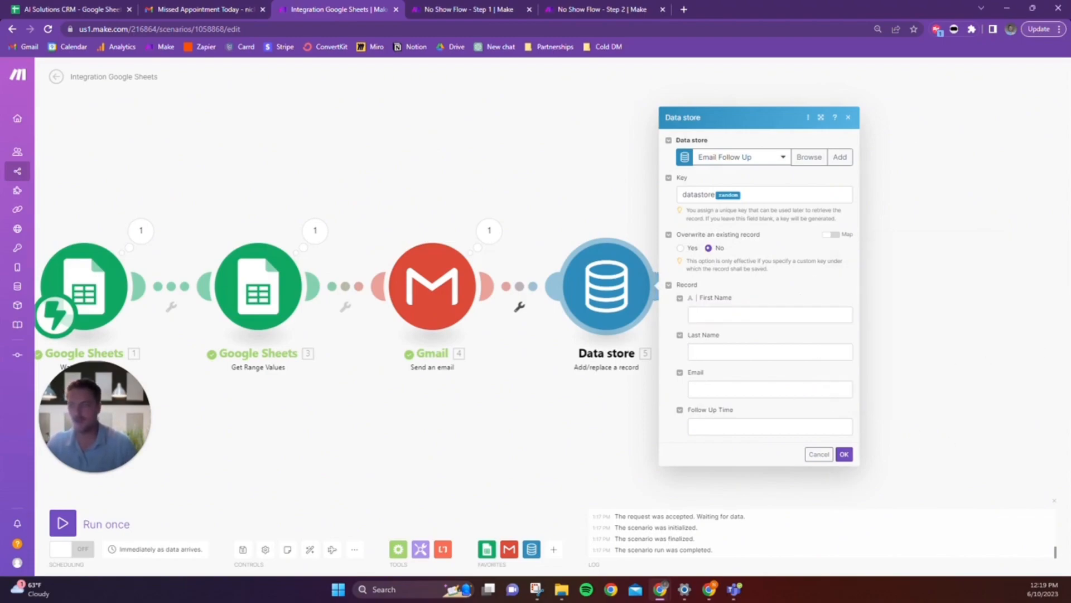
click(711, 318)
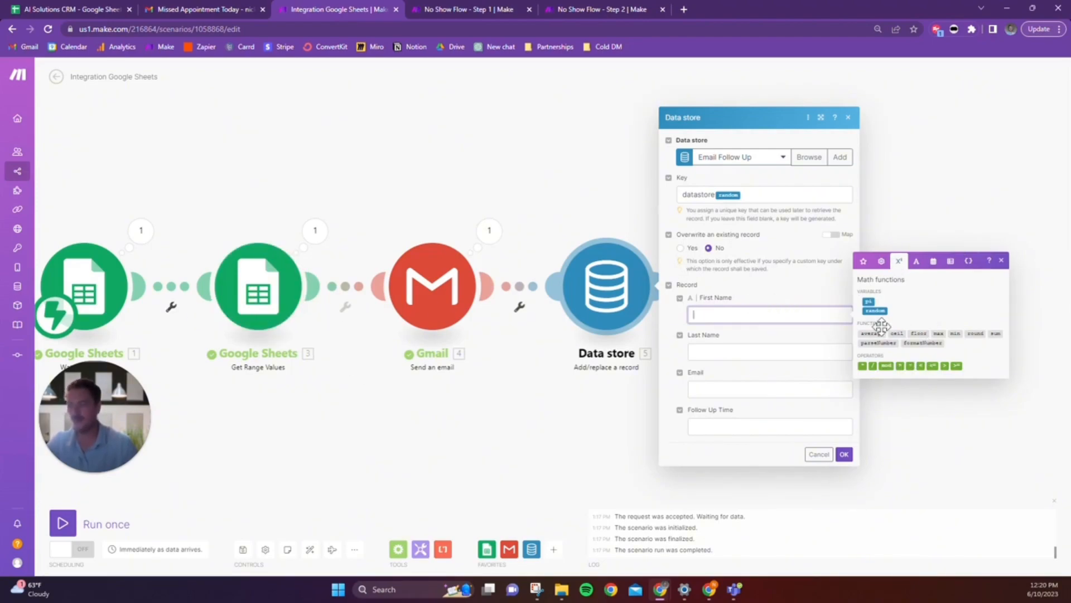
click(864, 261)
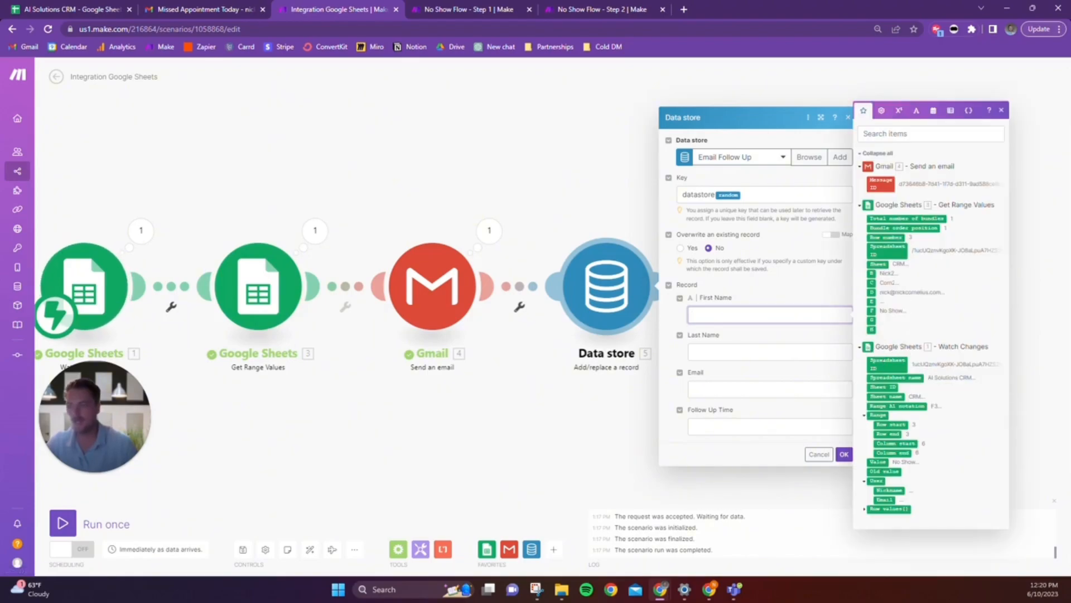
click(872, 273)
click(847, 341)
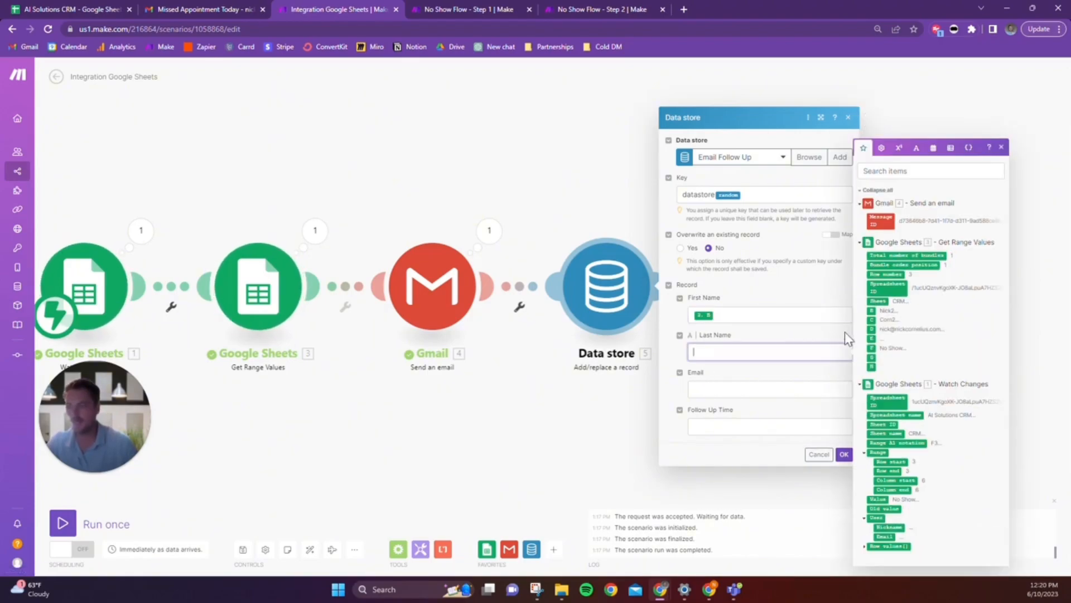
click(870, 321)
click(742, 389)
click(872, 335)
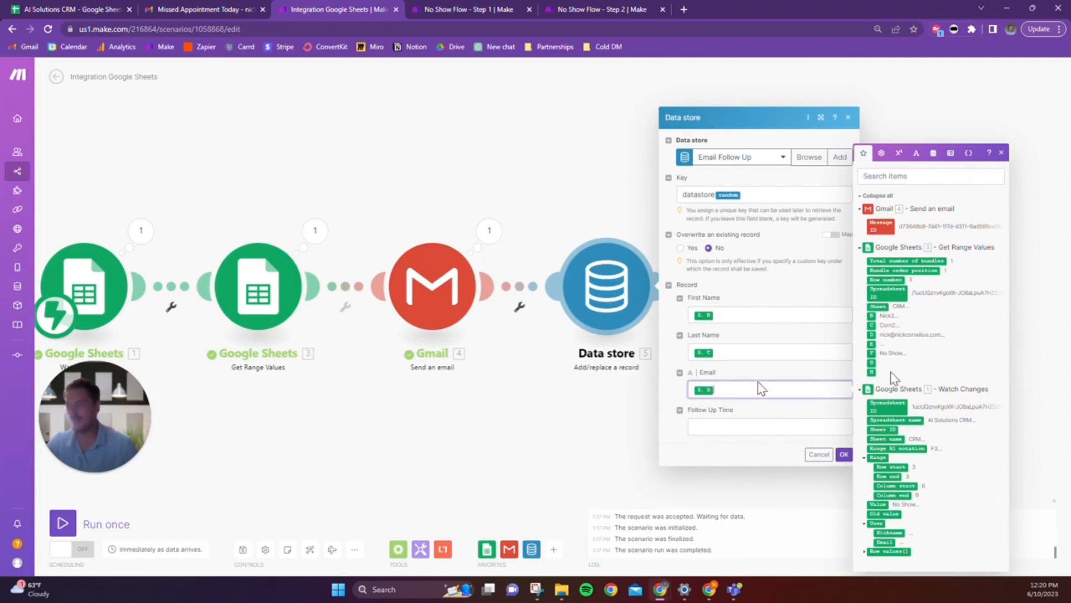
Step: Switch to the No Show Flow - Step 1 tab, open Data stores, and open Email Follow Up's Email Followup data structure for editing
click(22, 286)
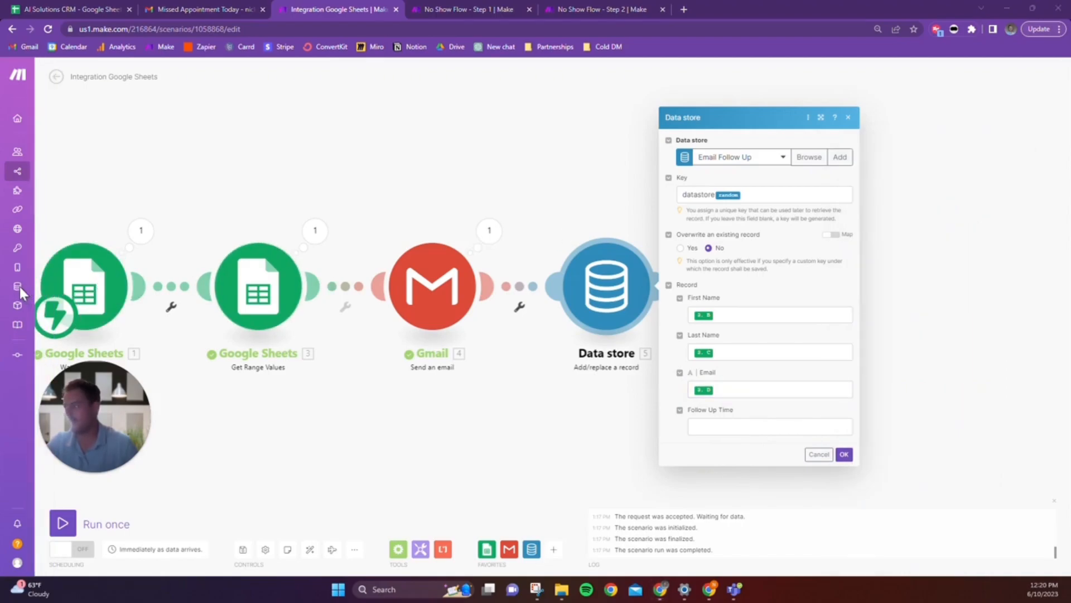
click(478, 9)
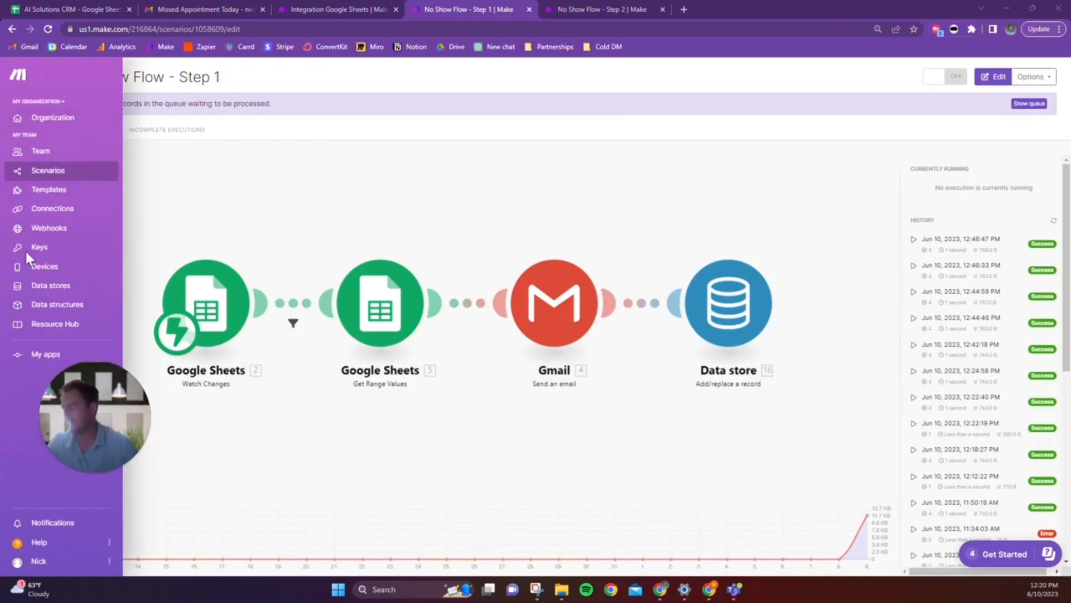
click(49, 286)
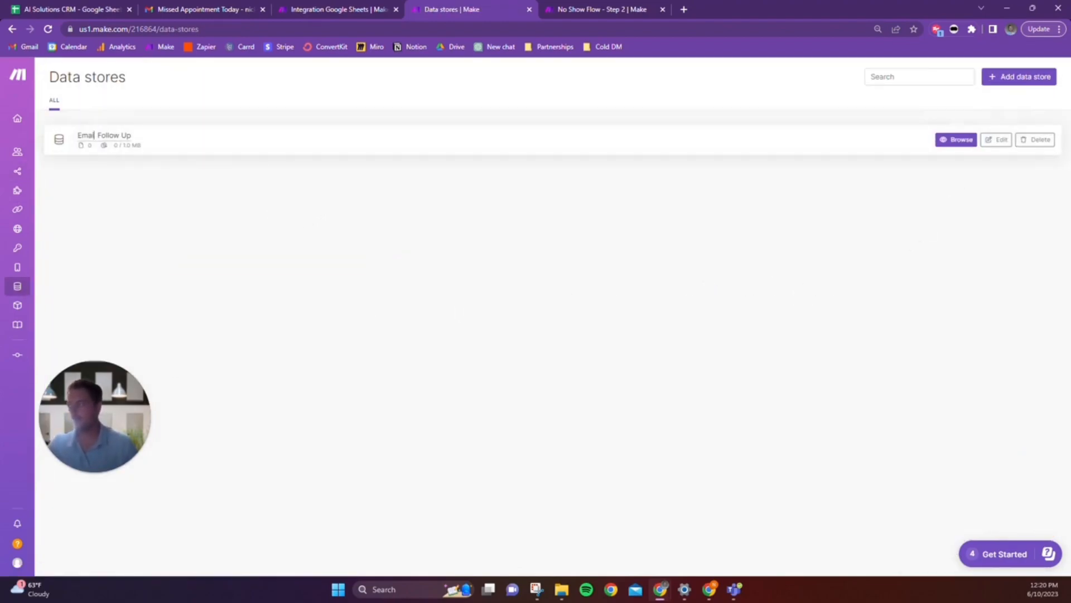
click(995, 140)
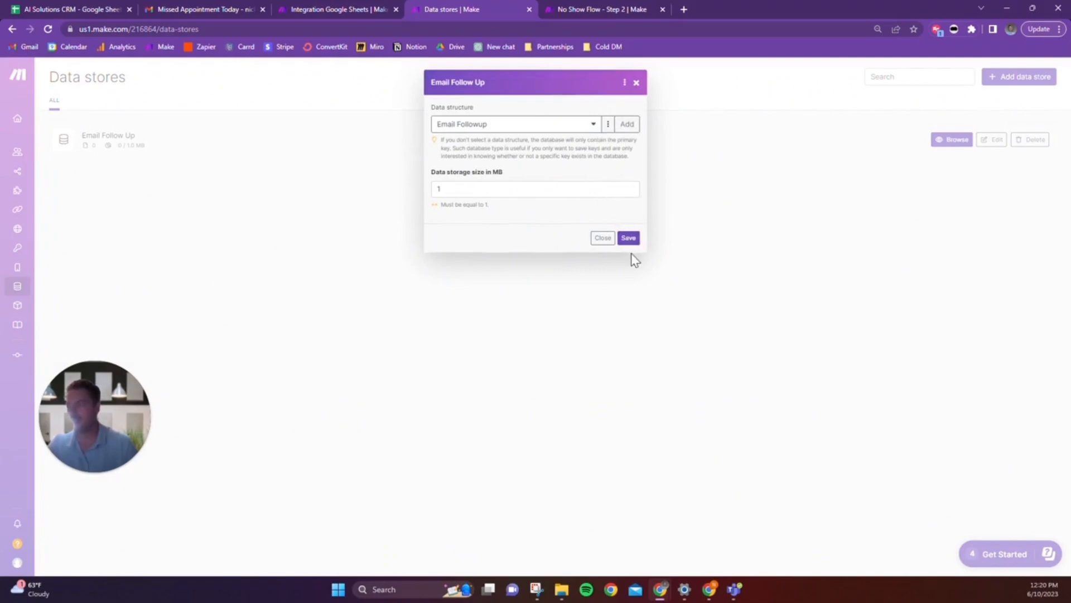
click(608, 124)
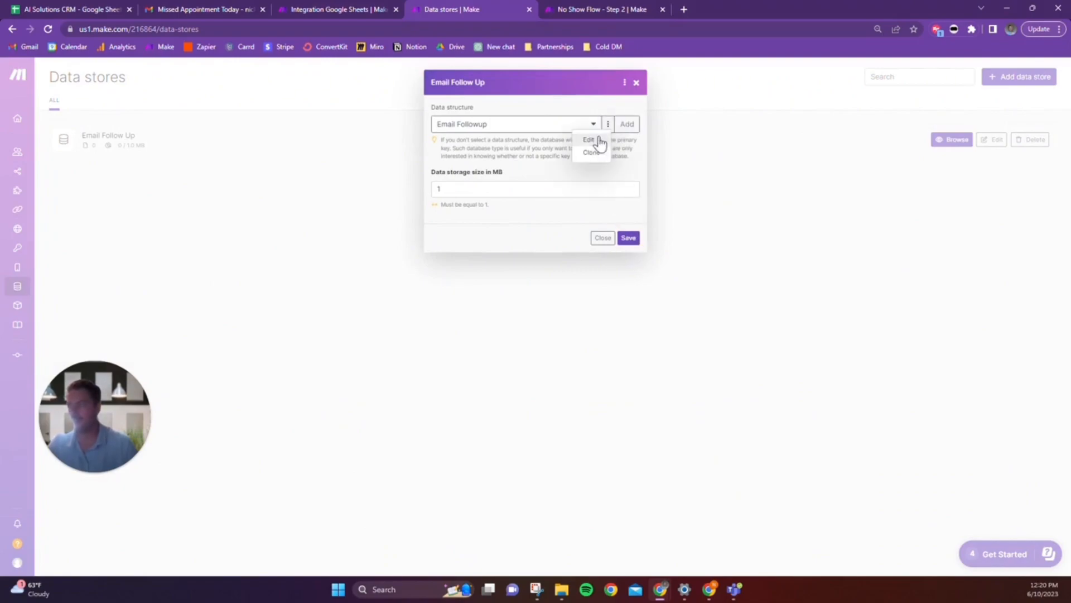
click(594, 144)
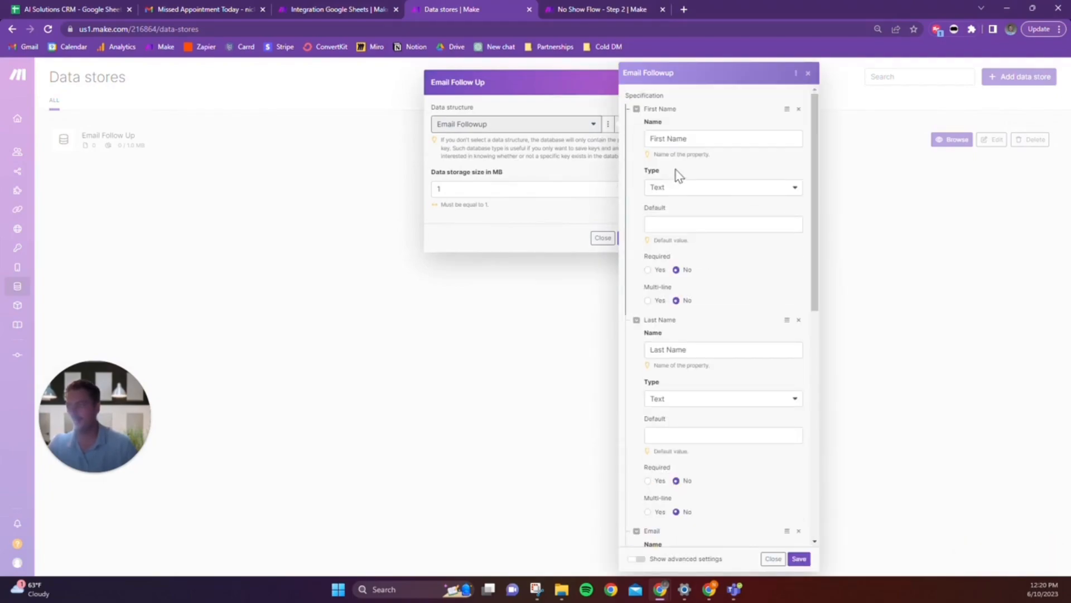
Step: Examine the names and types of the fields defined in the Email Followup data structure, and save it
scroll(717, 218, down, 1)
scroll(717, 216, up, 1)
triple_click(720, 140)
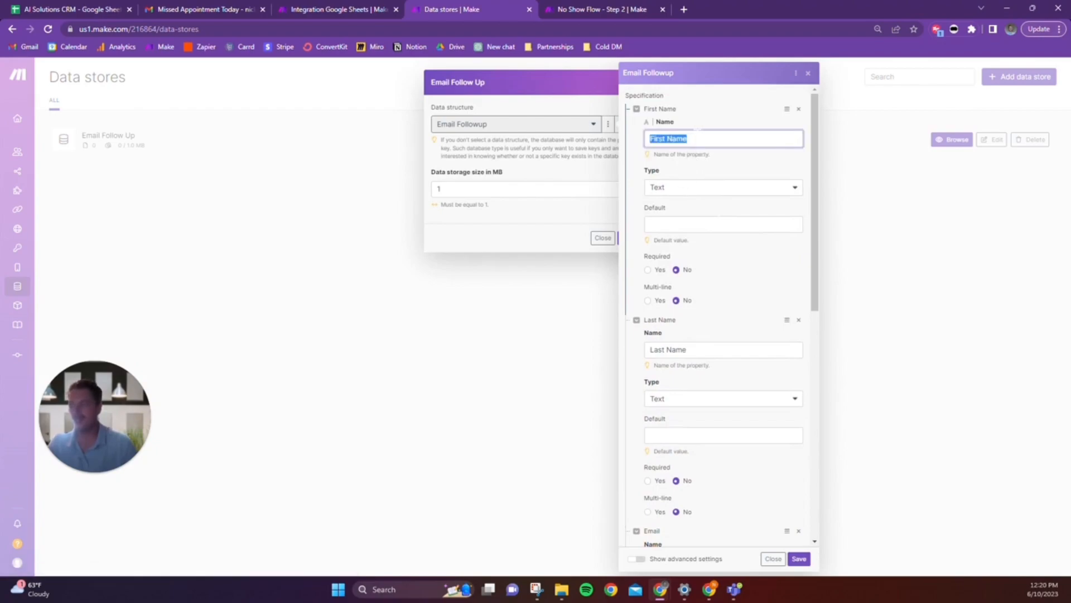
scroll(711, 255, down, 1)
scroll(717, 273, down, 1)
scroll(742, 438, down, 1)
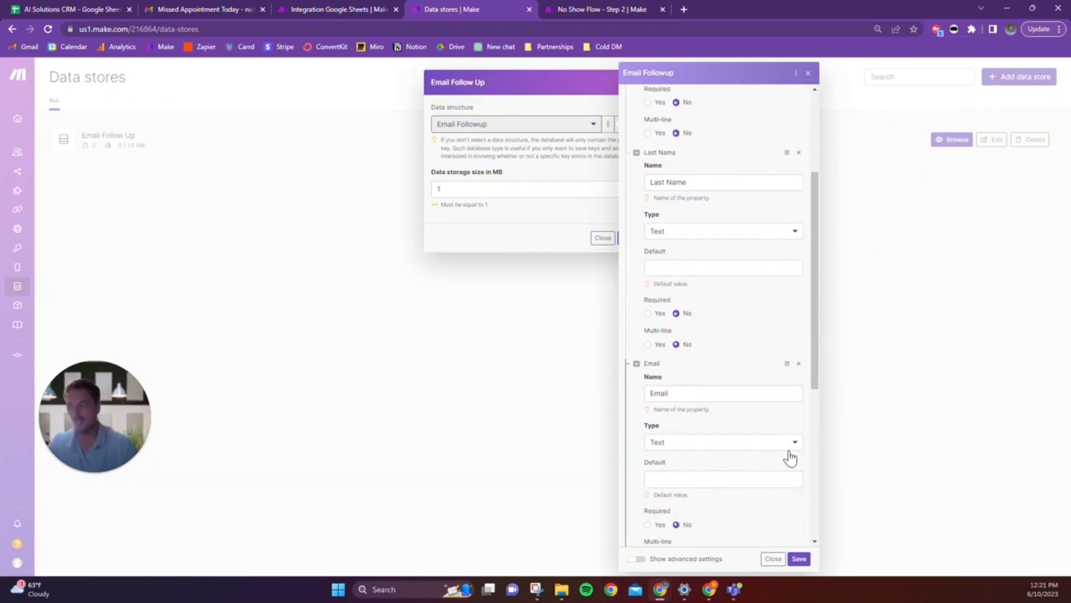
scroll(791, 457, down, 1)
scroll(747, 510, down, 1)
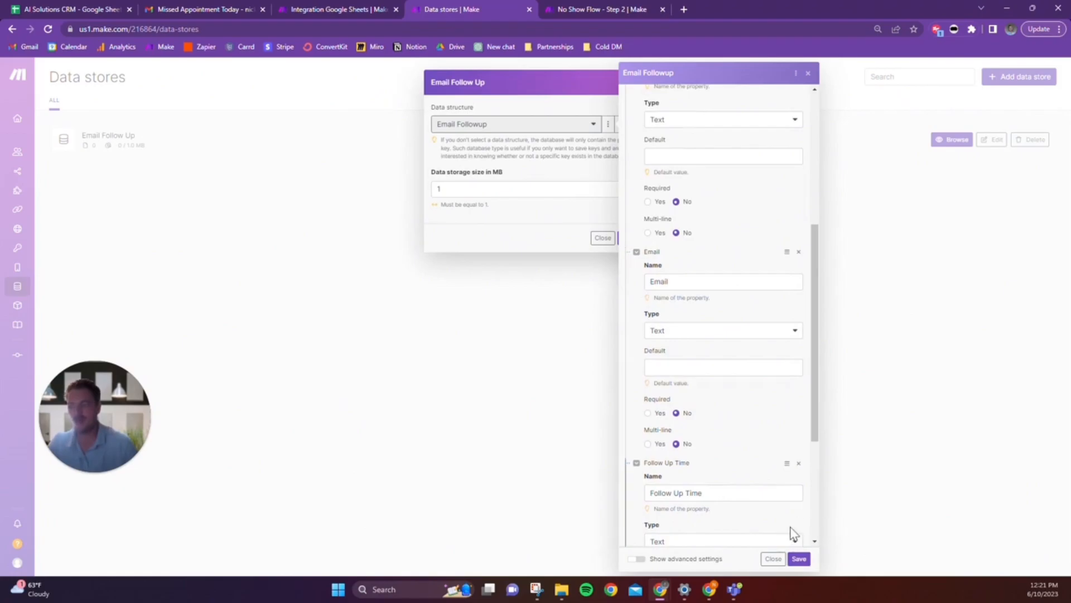
scroll(806, 553, up, 2)
scroll(748, 262, up, 1)
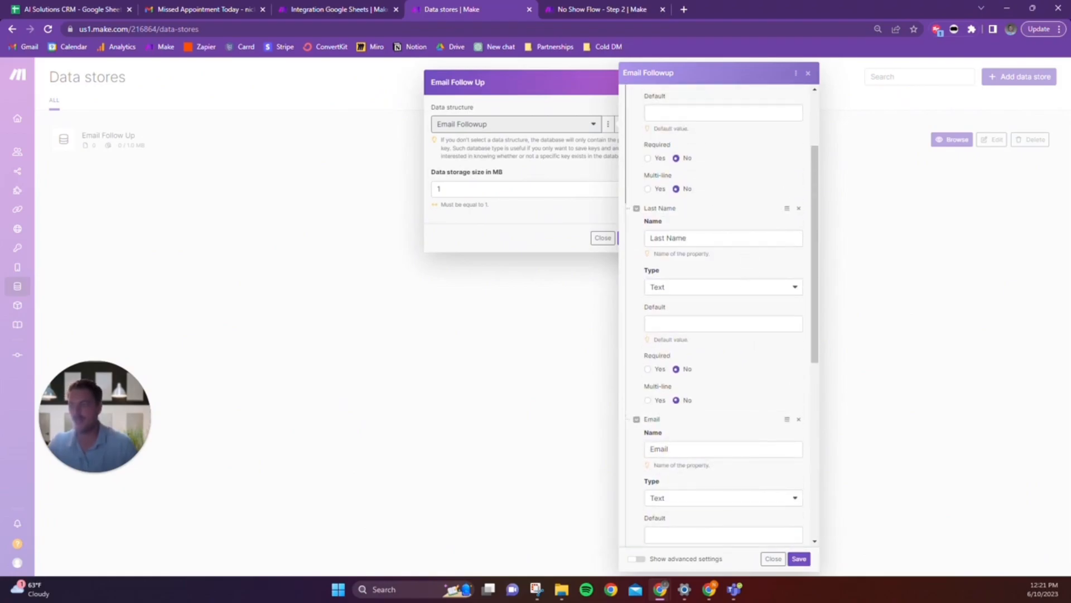
click(798, 558)
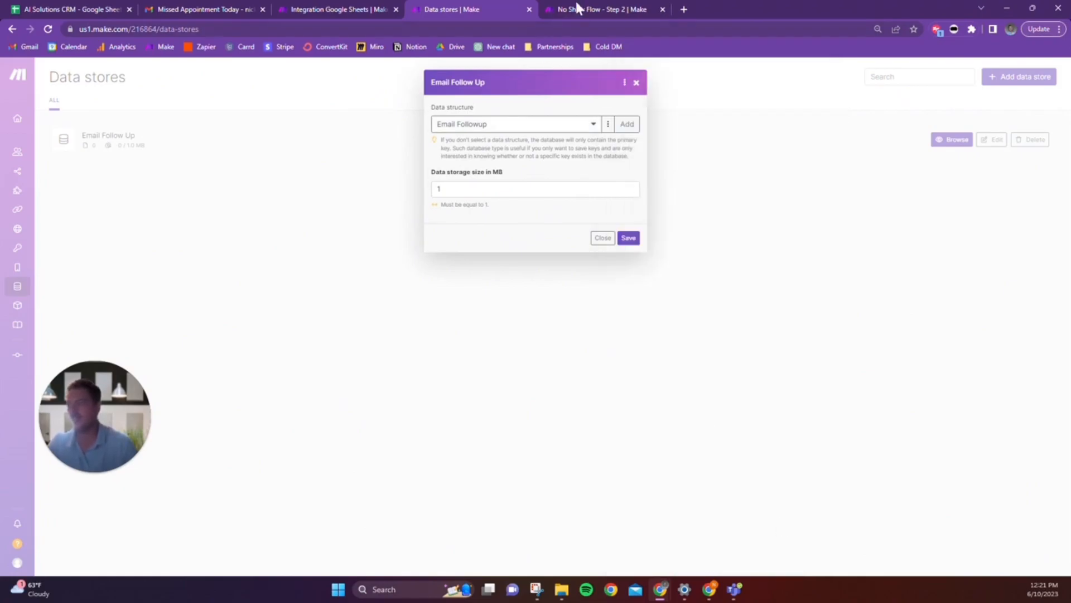
Step: Return to the Integration Google Sheets scenario and confirm the Data store module's settings with Follow Up Time left empty
click(617, 10)
click(501, 8)
click(376, 7)
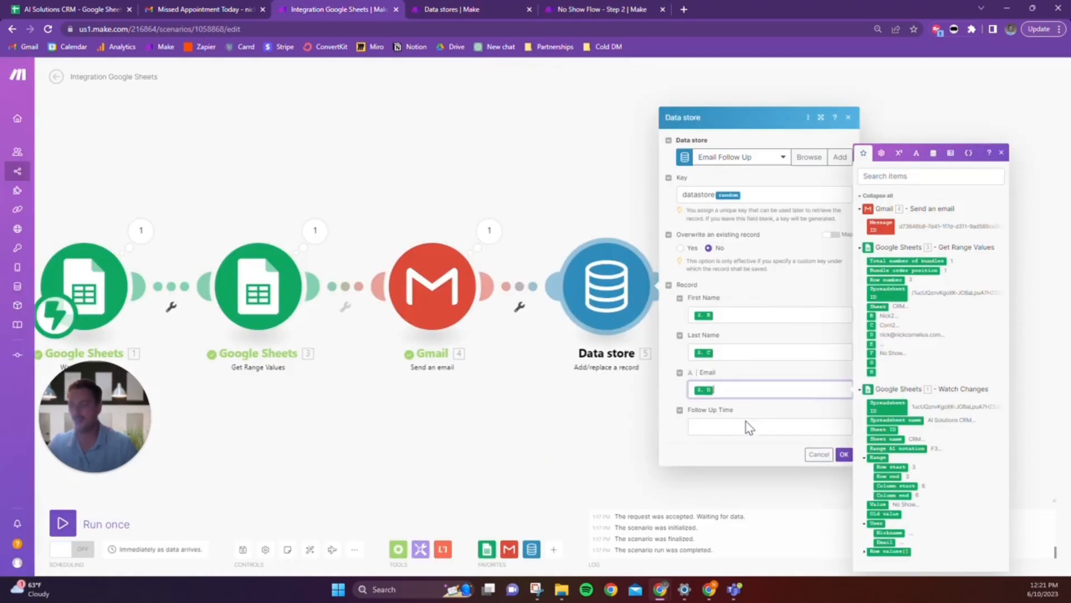
click(844, 455)
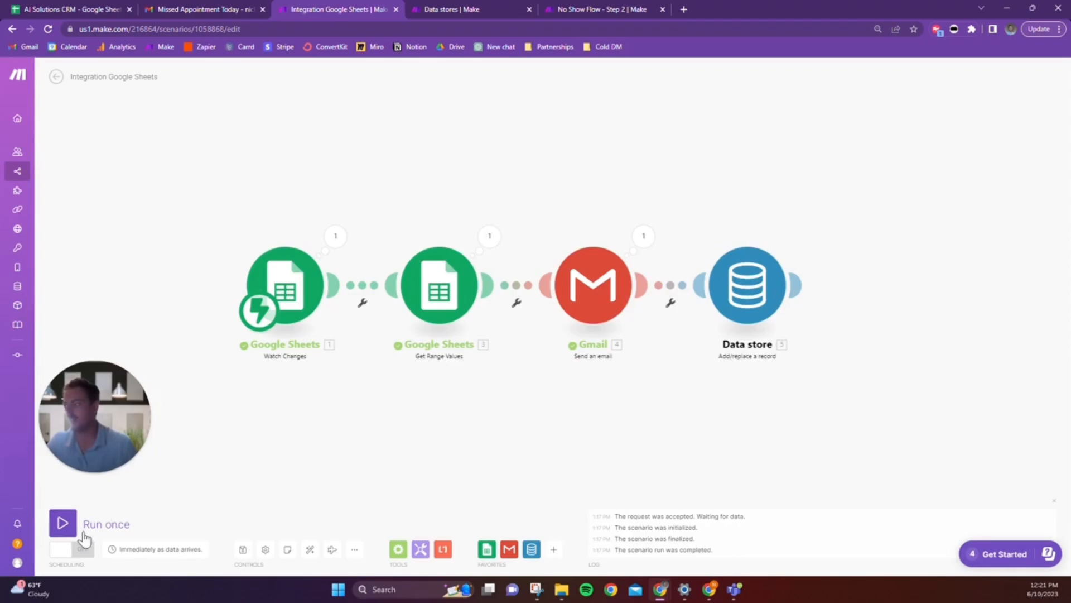
Step: Start a single run of the scenario, and clear the No Show statuses in rows 3 and 4 of the CRM sheet
click(63, 525)
click(120, 8)
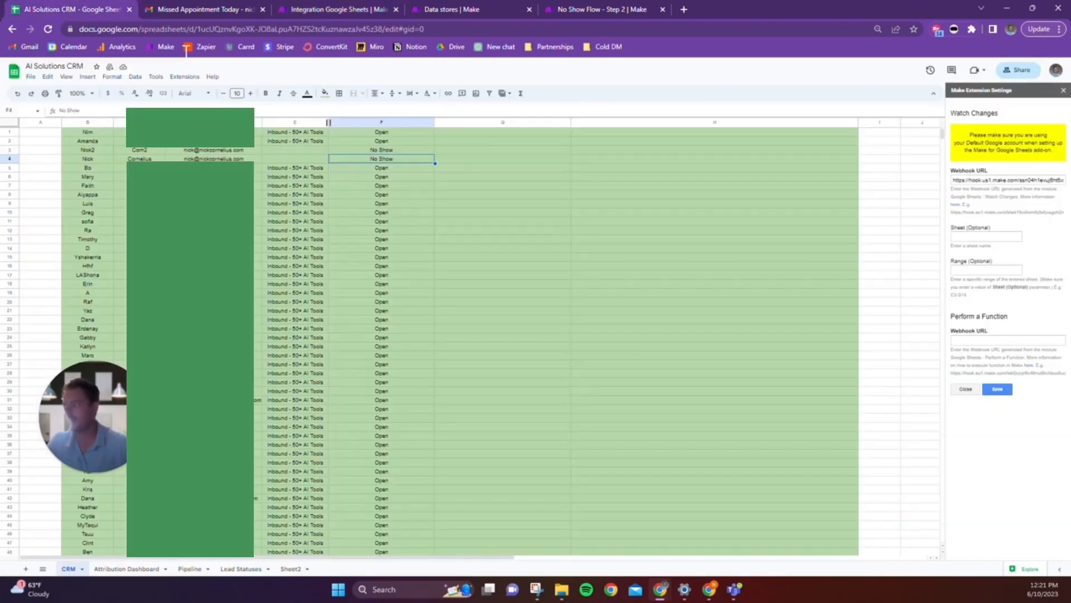
shift+click(387, 148)
key(Delete)
click(391, 160)
Step: Return to the Integration Google Sheets scenario and make its run wait for new data
click(452, 8)
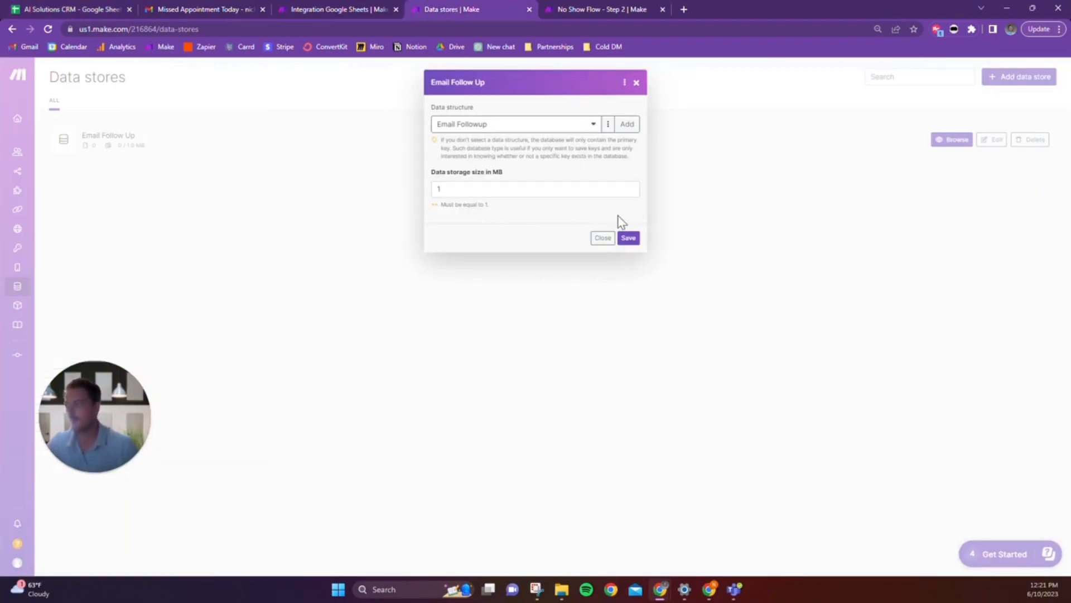
click(619, 9)
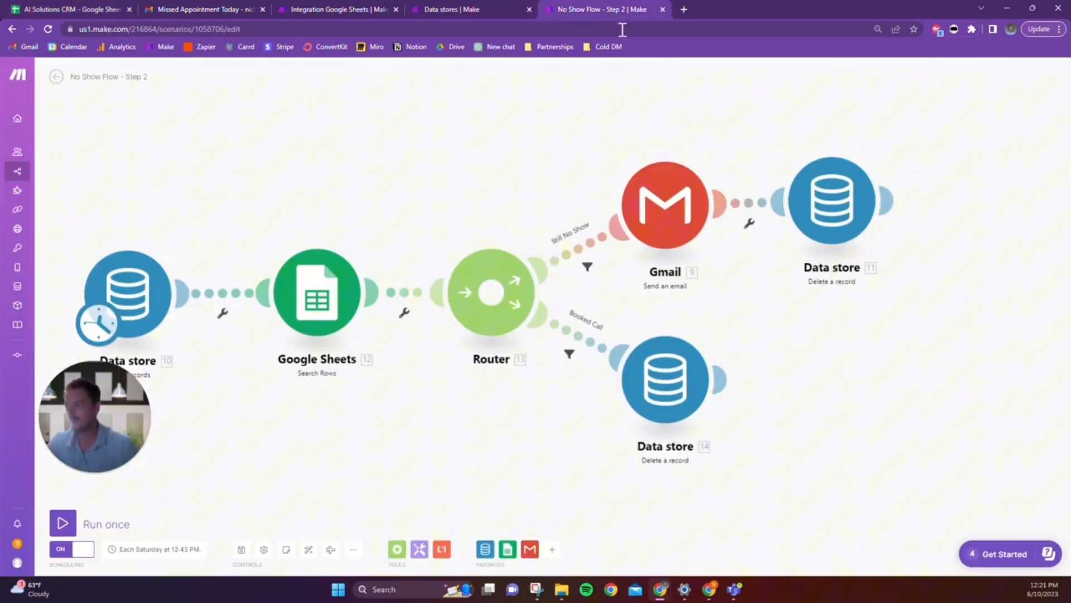
click(344, 3)
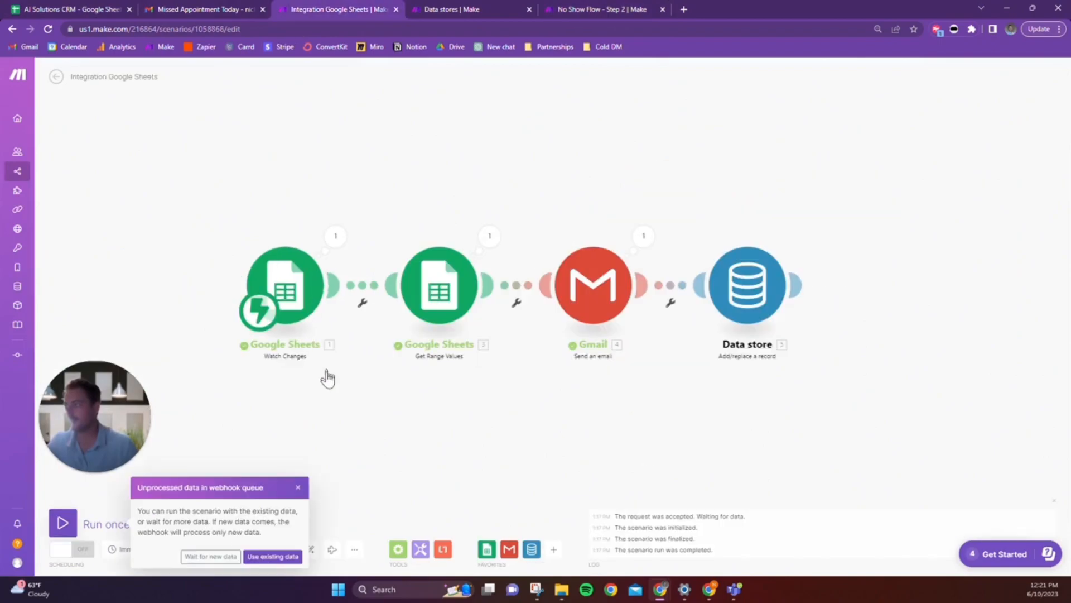
click(234, 557)
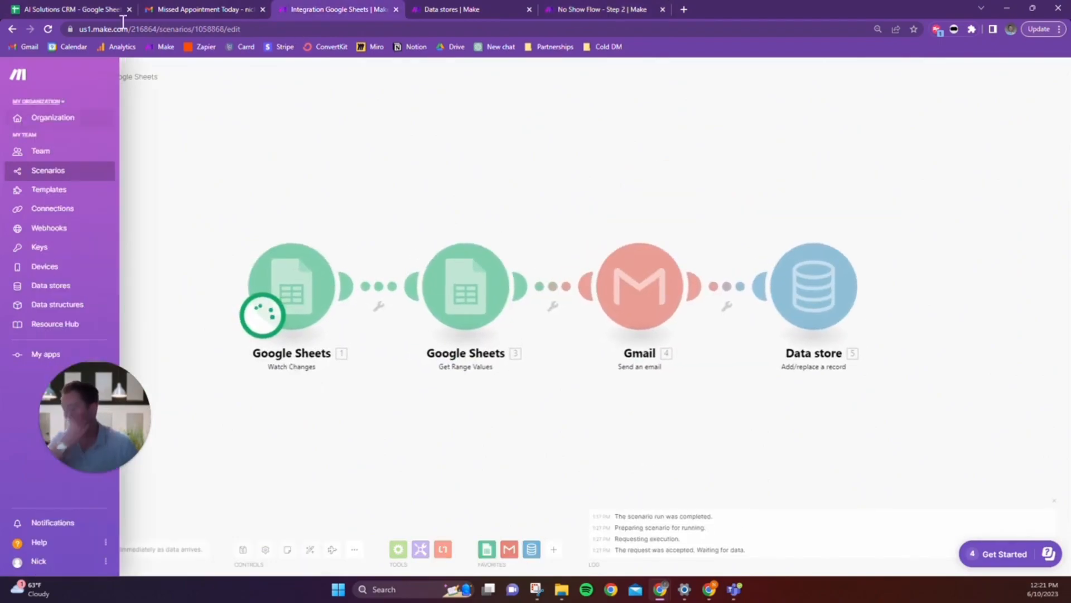
Step: Set the status in cell F4 of the CRM sheet to No Show
click(62, 8)
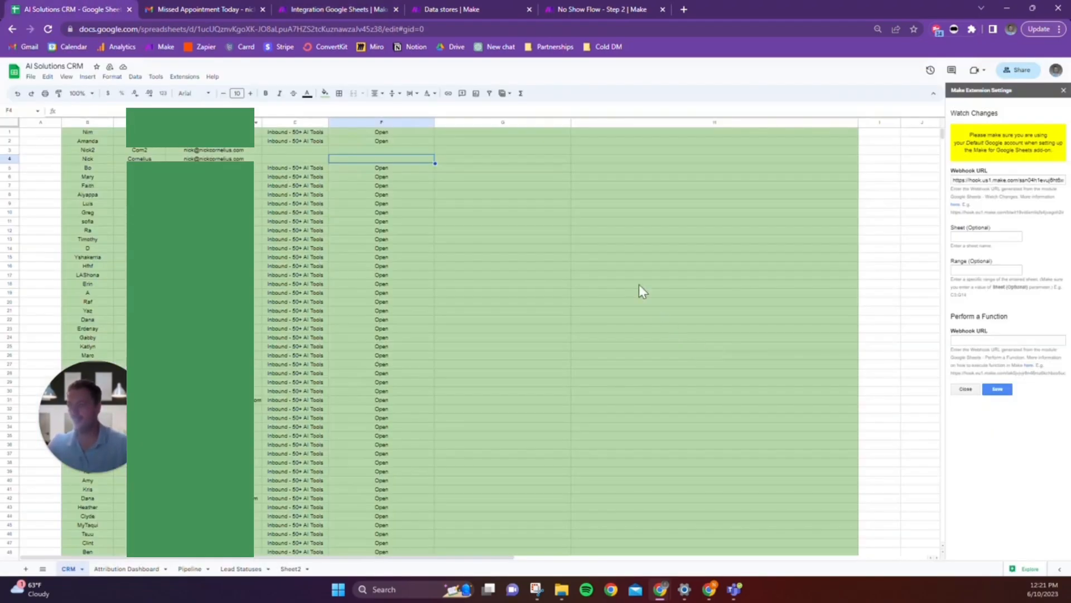
text(No Show)
key(Return)
Step: Check the scenario run in Make, and browse the Email Follow Up data store to inspect the stored record and its key
click(301, 9)
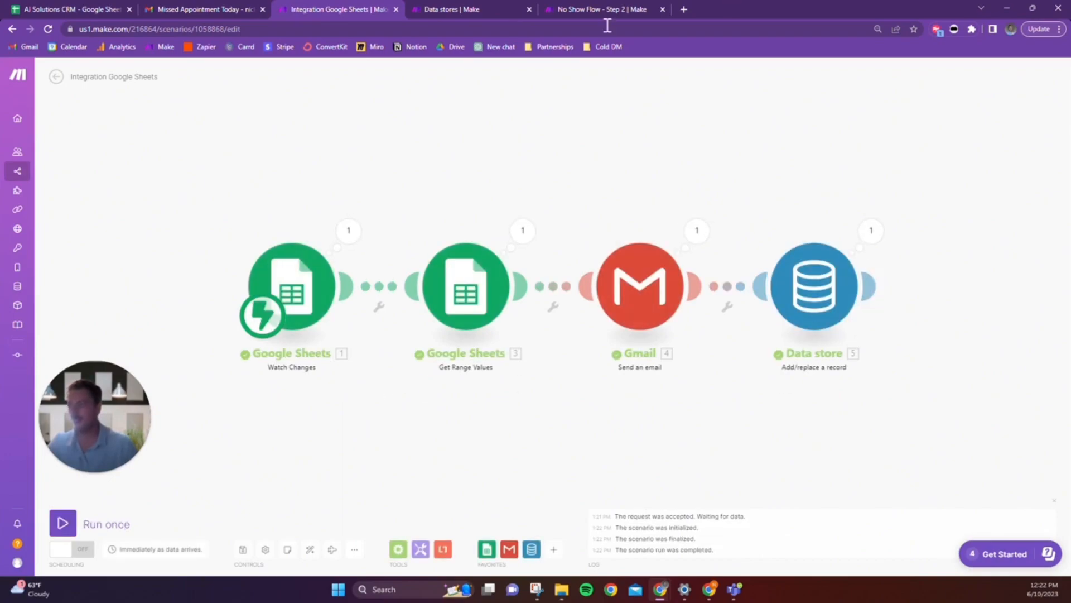
click(484, 7)
click(604, 239)
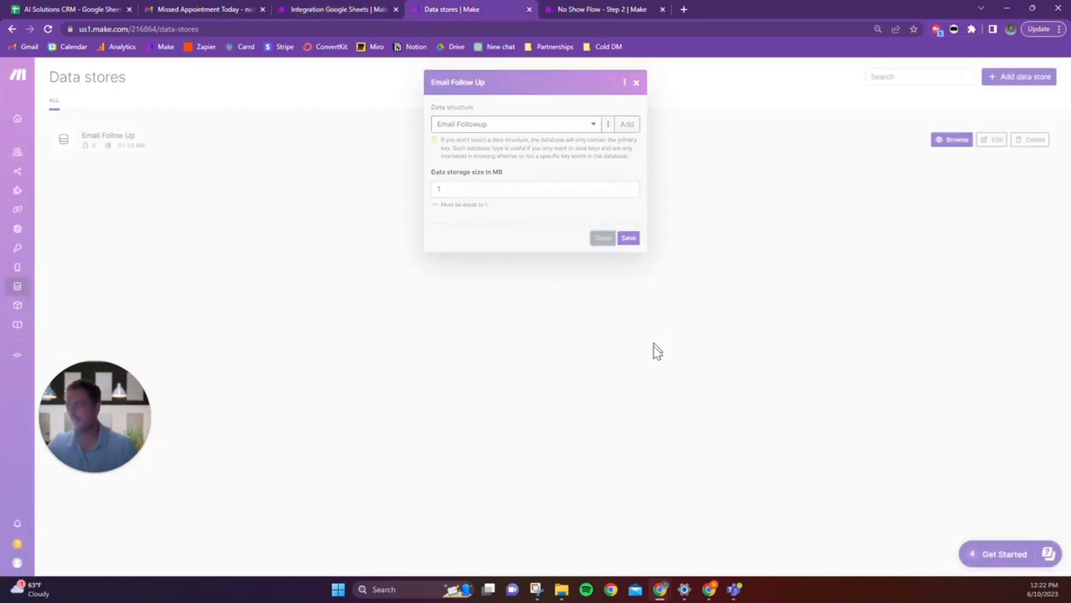
click(955, 141)
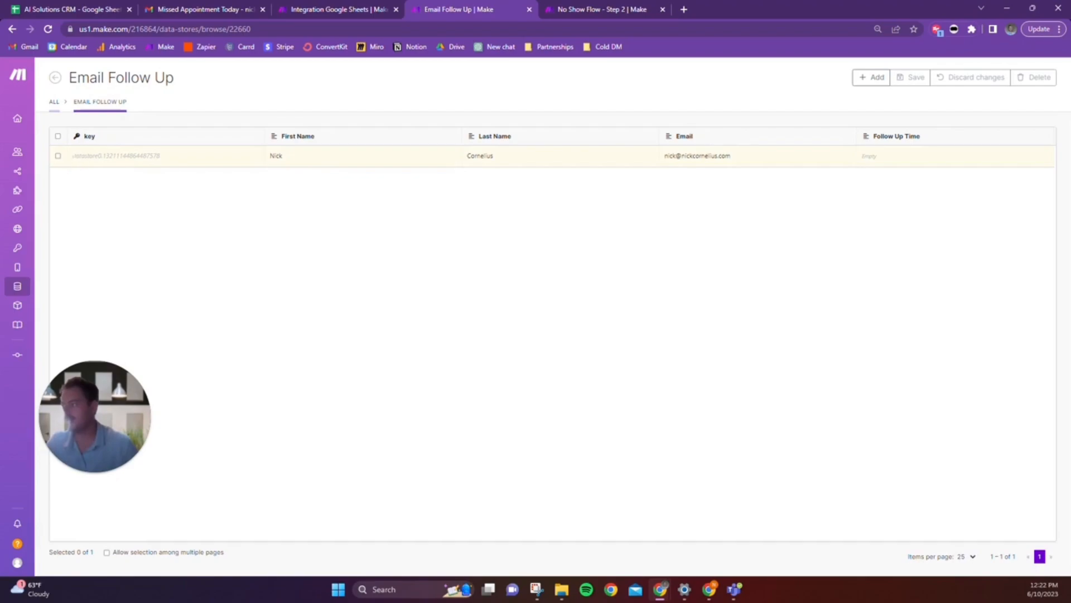
drag(73, 155, 141, 159)
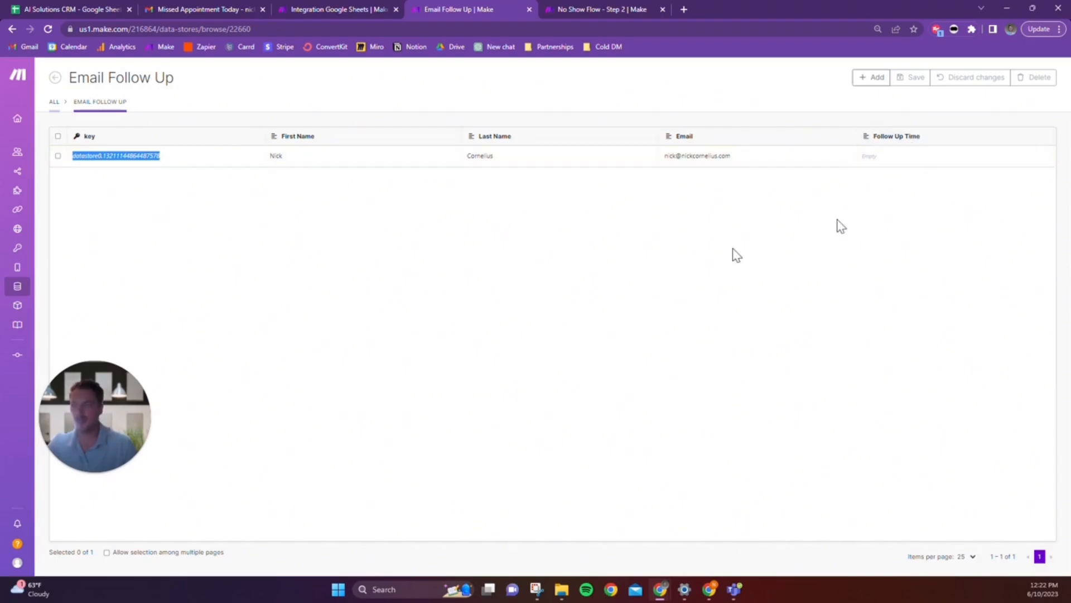
click(359, 6)
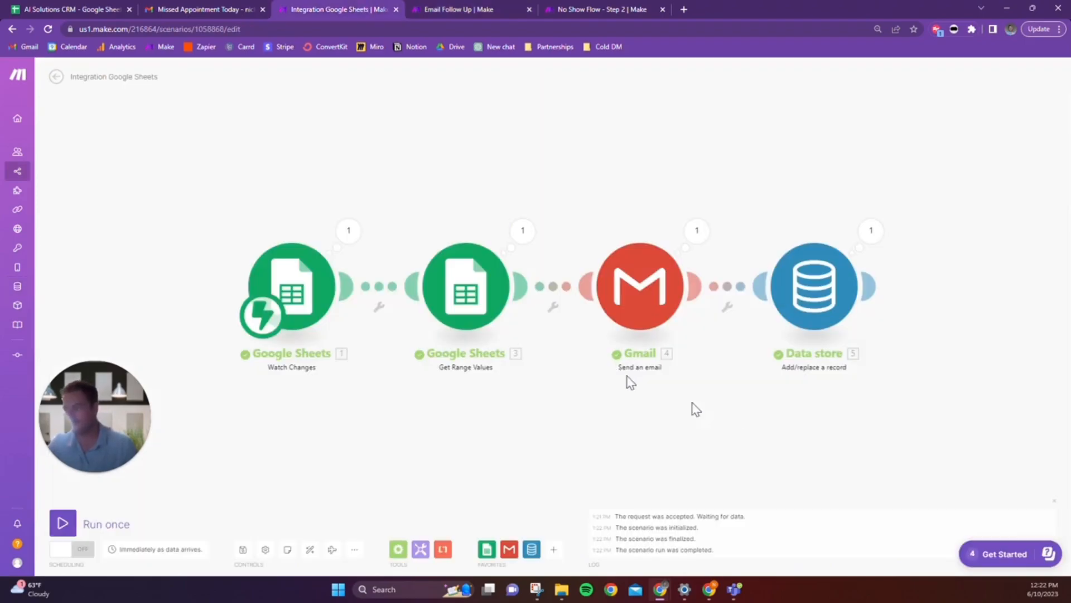
scroll(561, 158, down, 1)
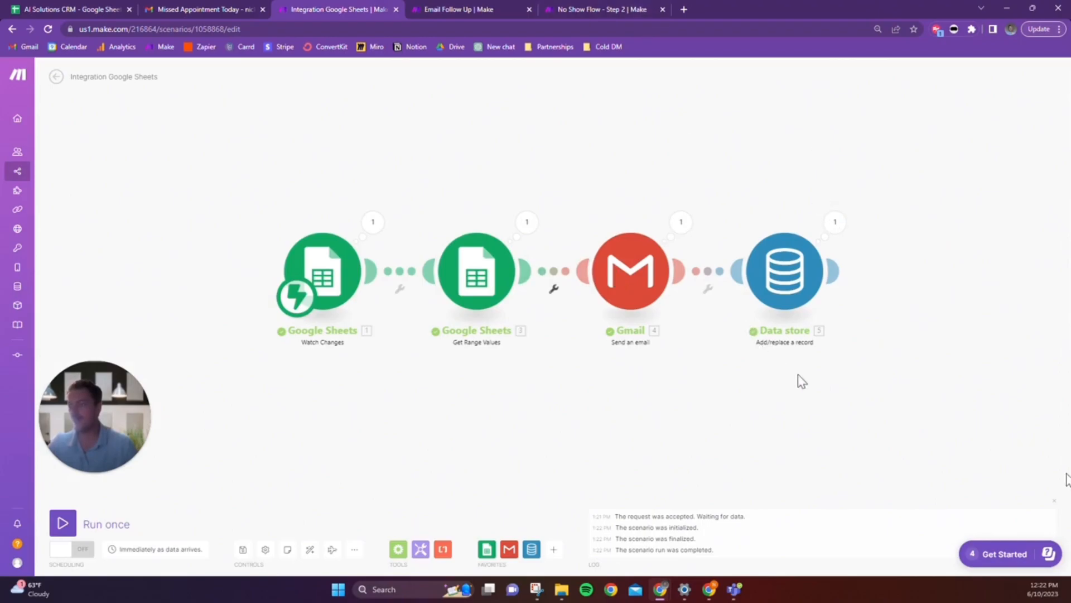
Step: Leave the No Show Flow - Step 2 scenario for the list of all scenarios, and create a new scenario
click(590, 1)
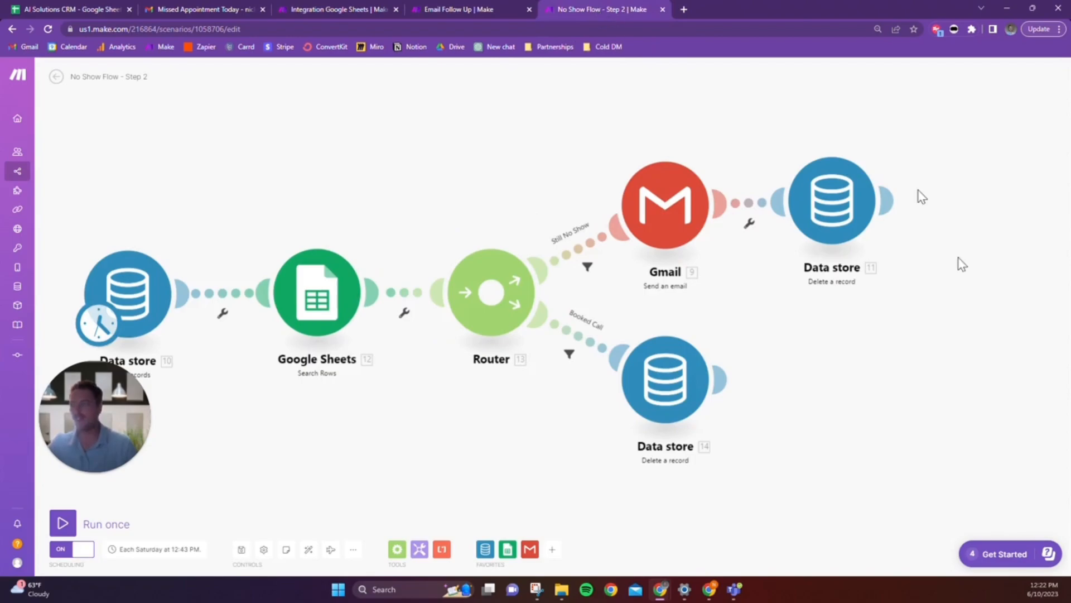
click(312, 9)
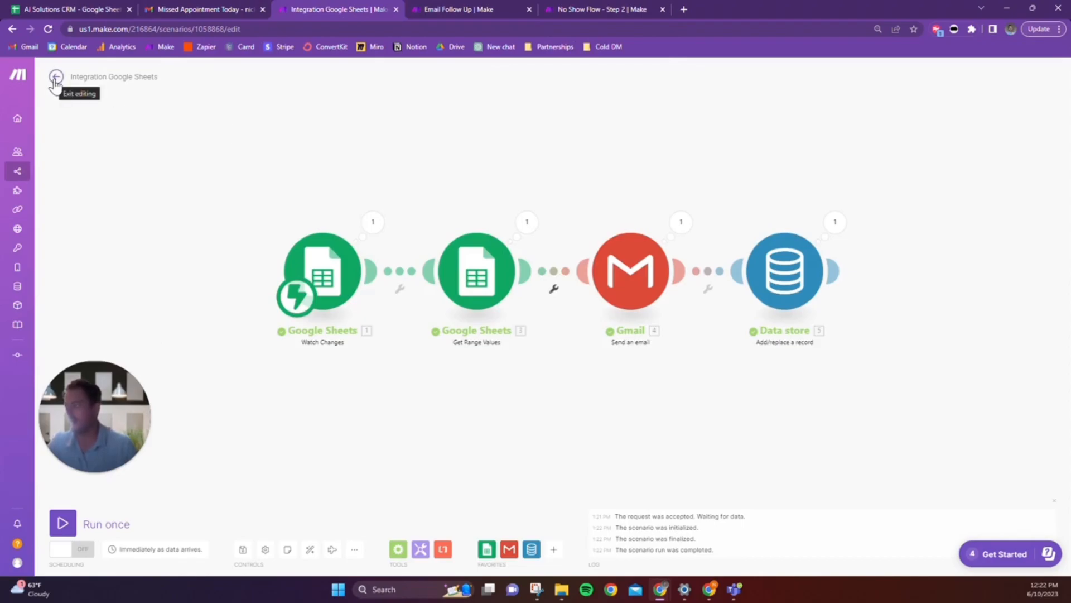
click(471, 8)
click(659, 8)
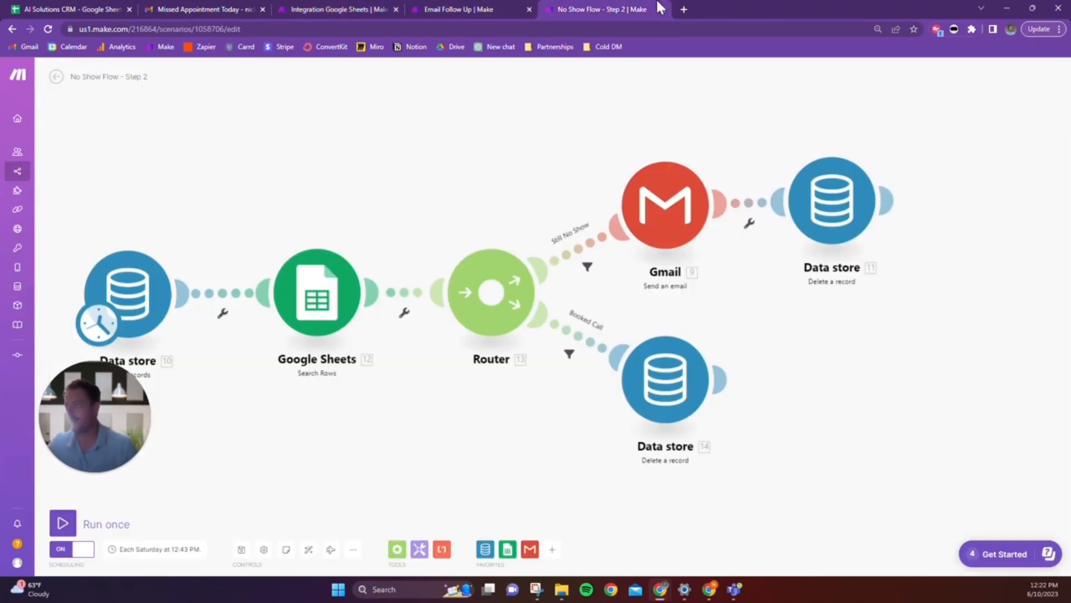
click(56, 77)
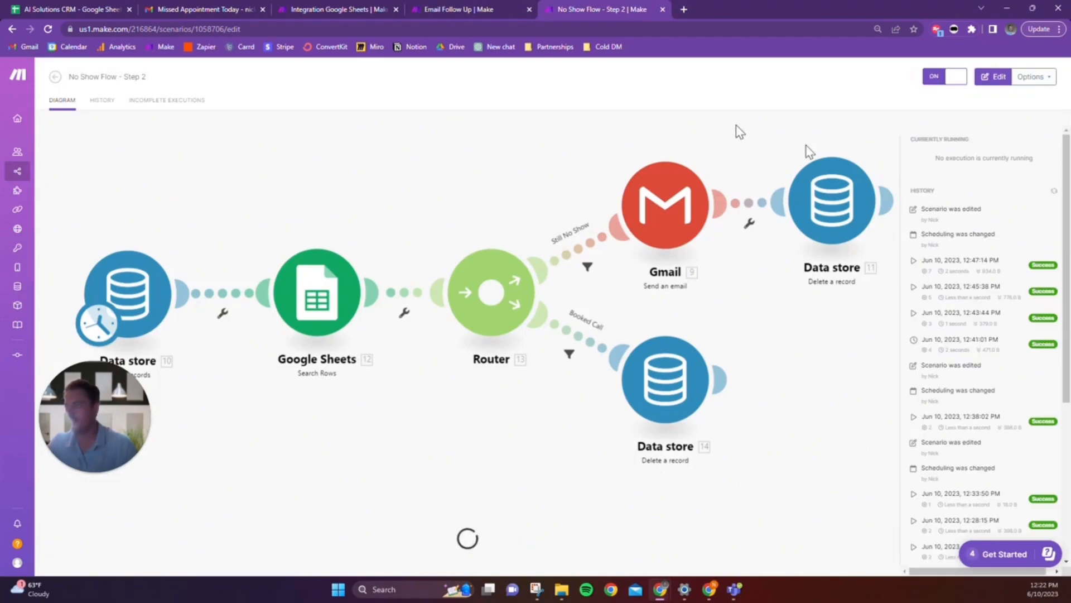
click(55, 78)
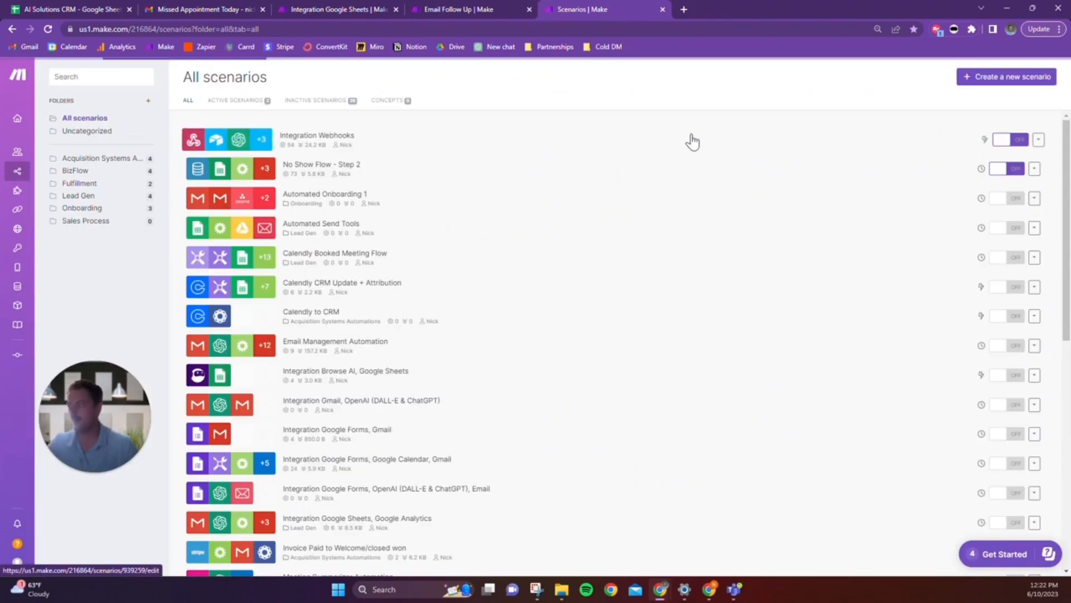
click(994, 78)
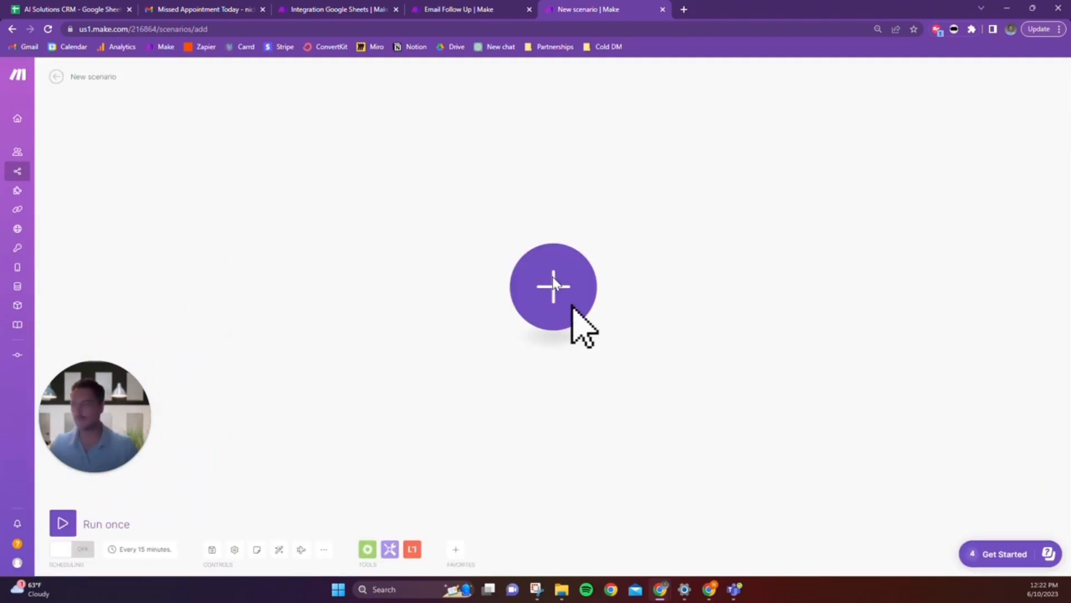
click(554, 304)
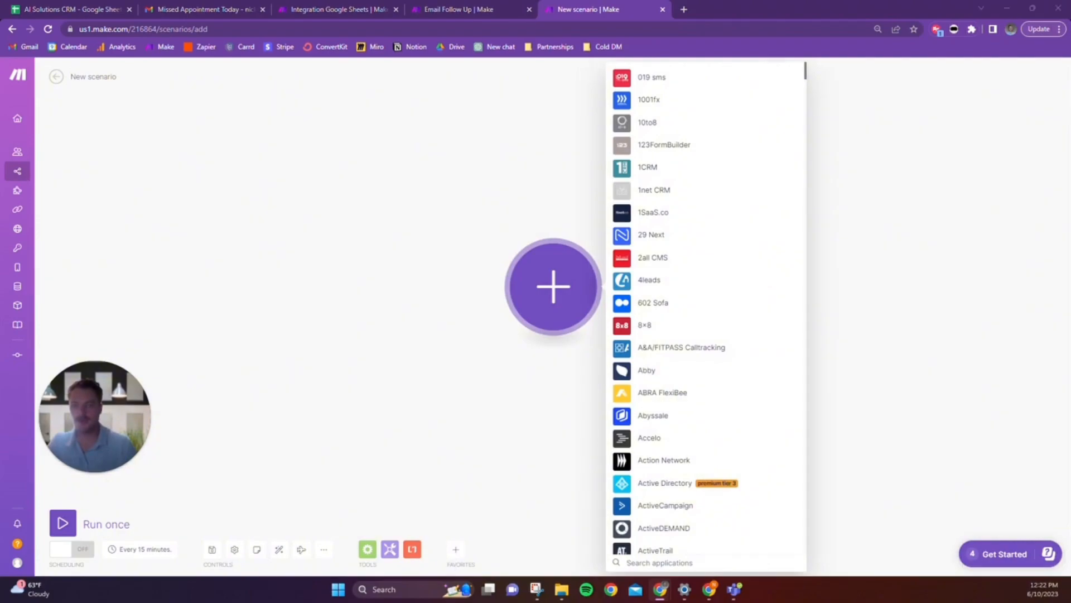
click(669, 564)
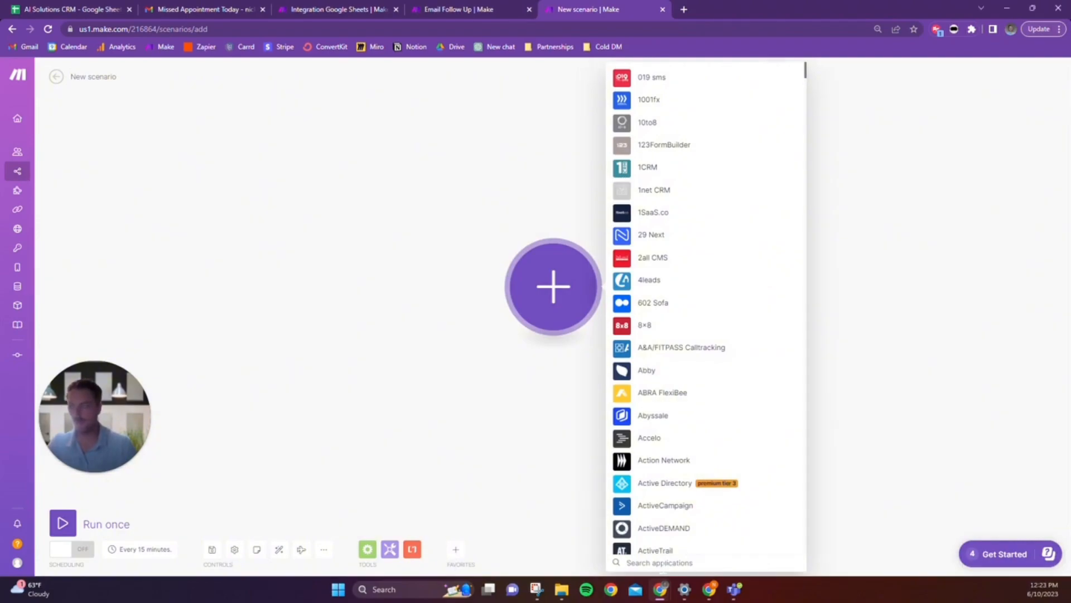
text(data)
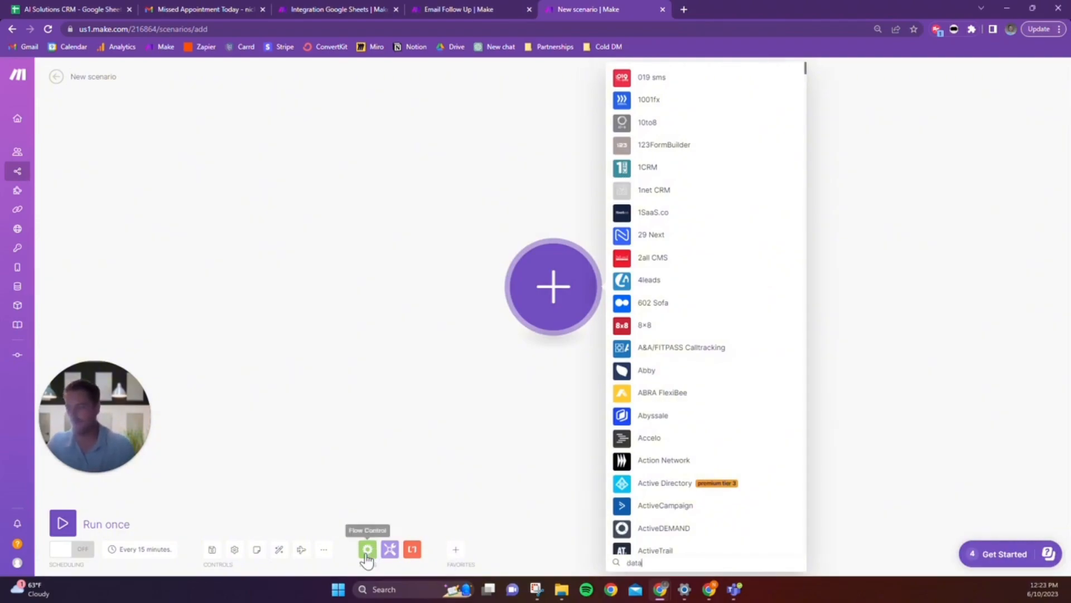
text( store)
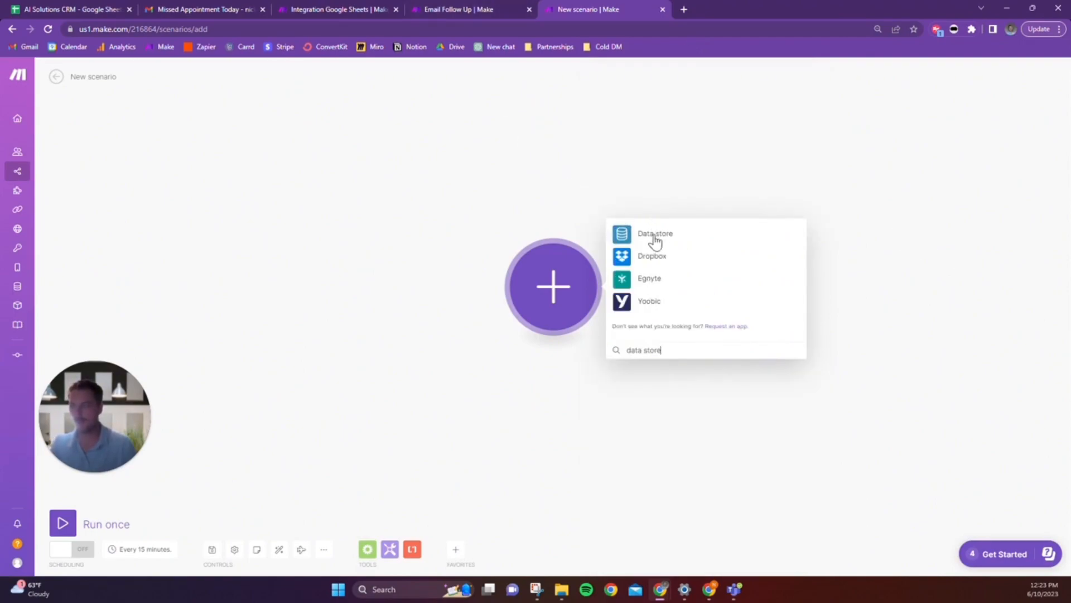
click(655, 241)
click(653, 240)
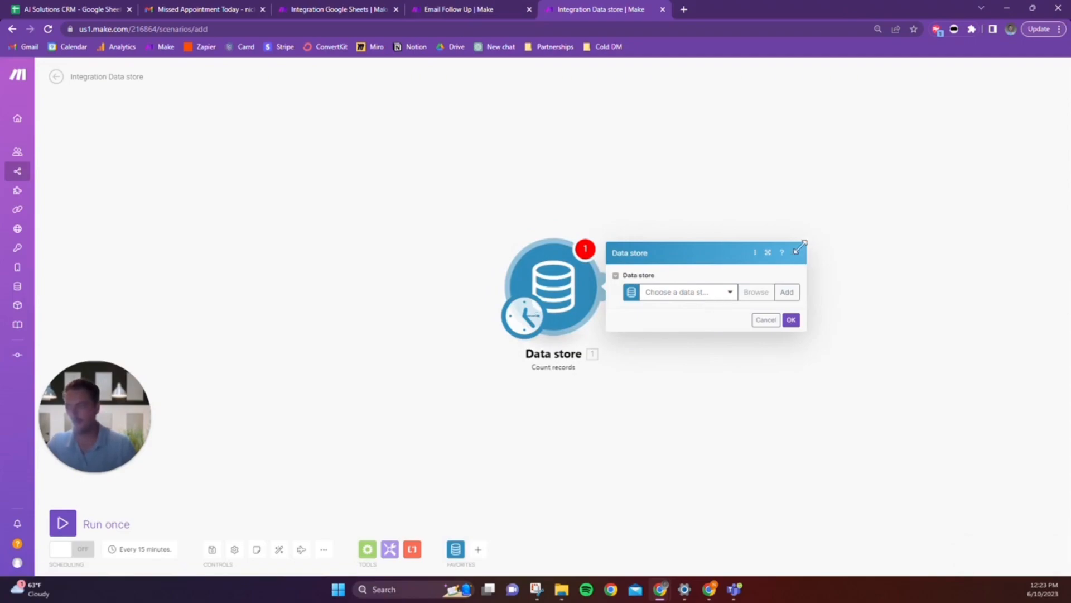
click(766, 320)
right_click(566, 305)
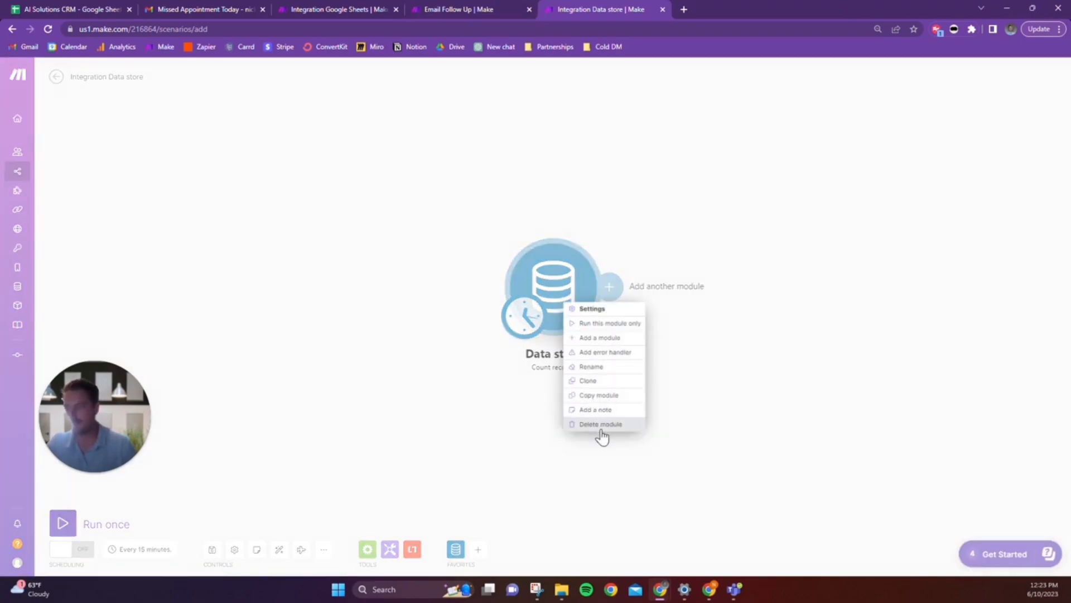
click(600, 424)
Step: Add a Data store Search records module as the first module and point it at the Email Follow Up data store
click(566, 322)
click(641, 263)
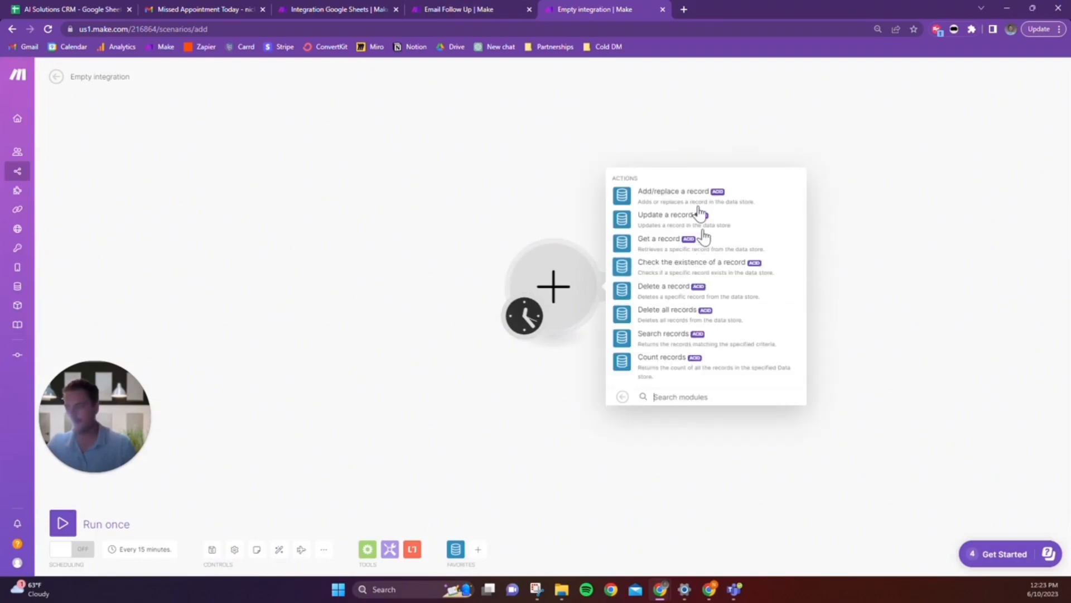
click(659, 340)
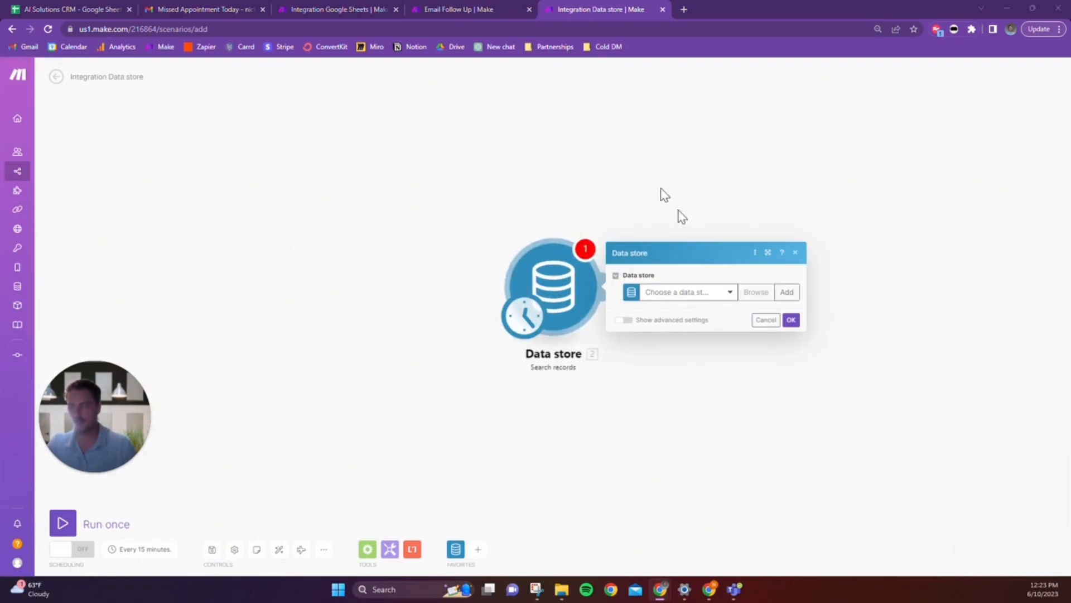
click(731, 294)
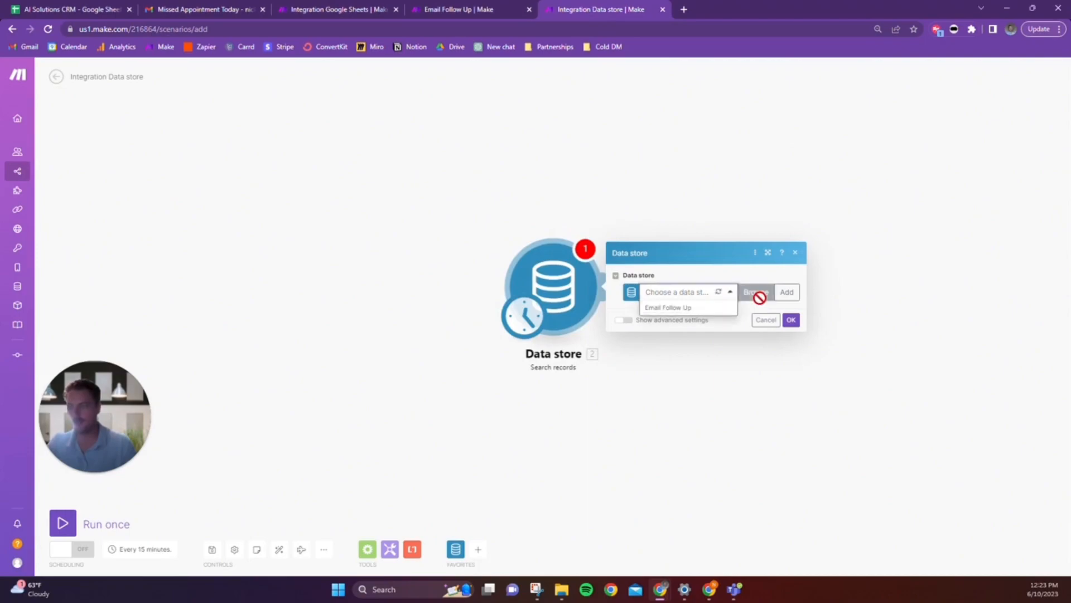
click(669, 307)
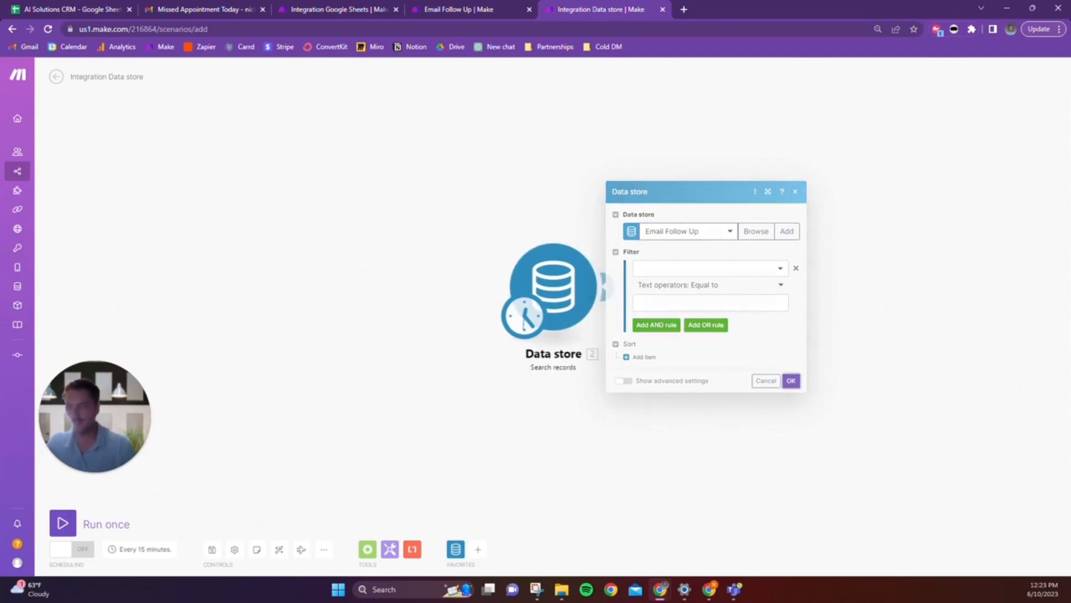
click(793, 382)
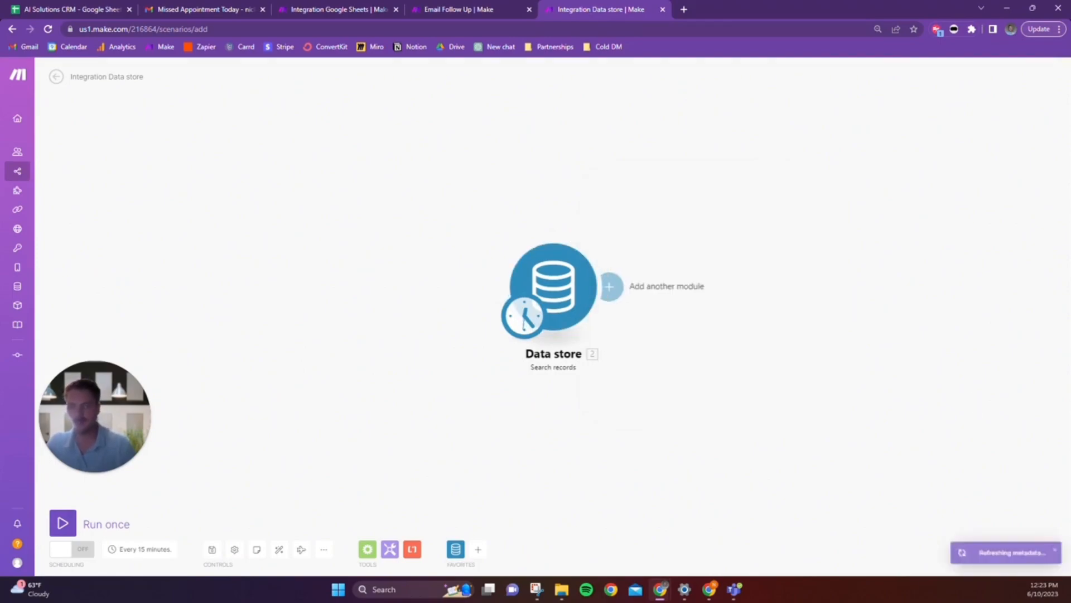
Step: Schedule the scenario to run by days of the week, every Sunday at 12:24 PM
click(543, 318)
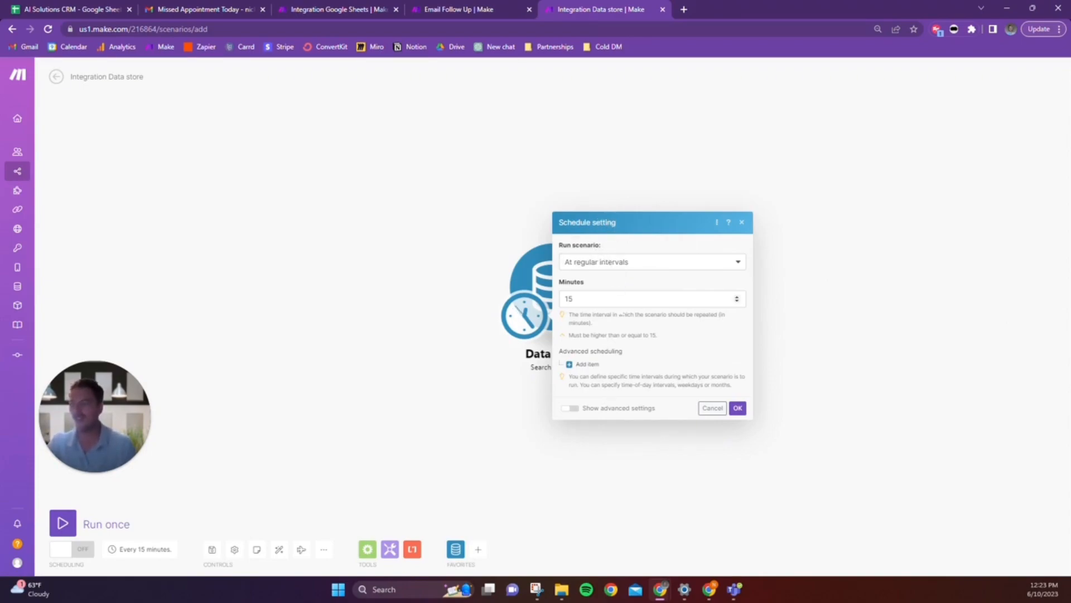
click(635, 264)
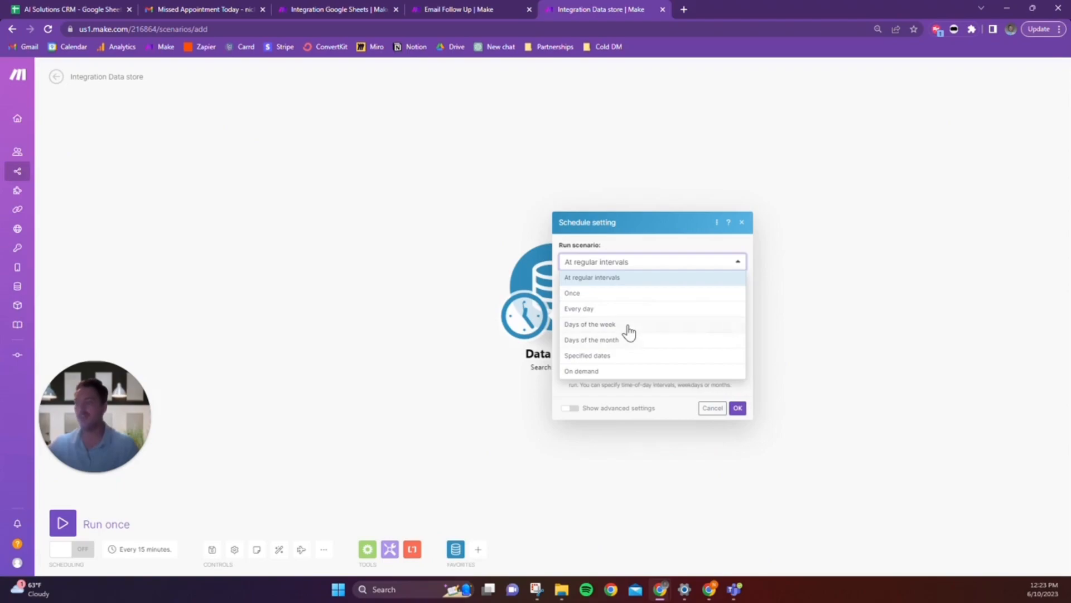
click(614, 357)
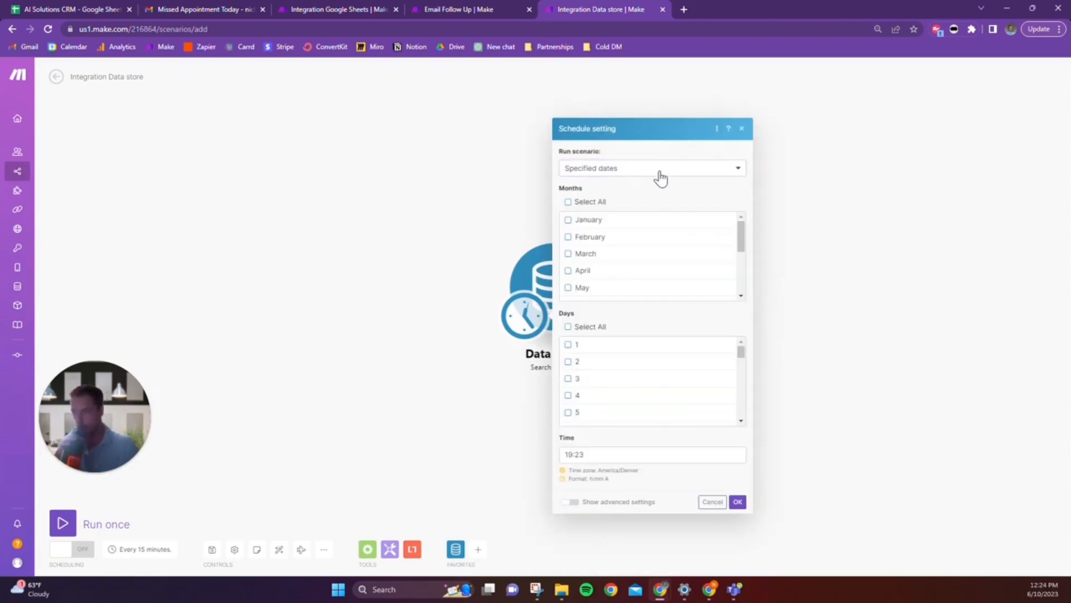
click(660, 171)
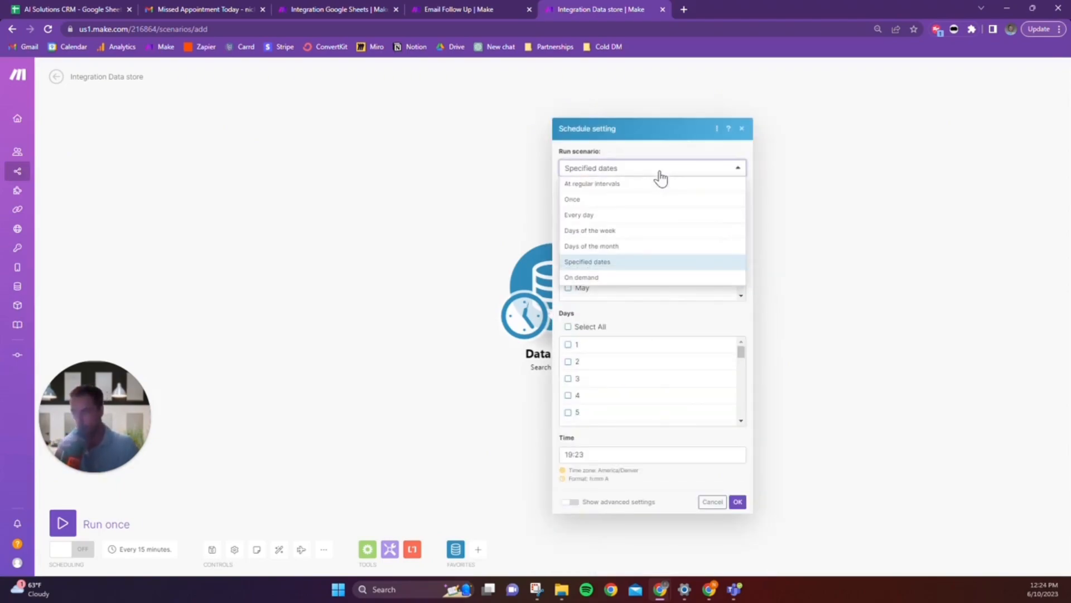
click(608, 231)
drag(741, 318, 742, 343)
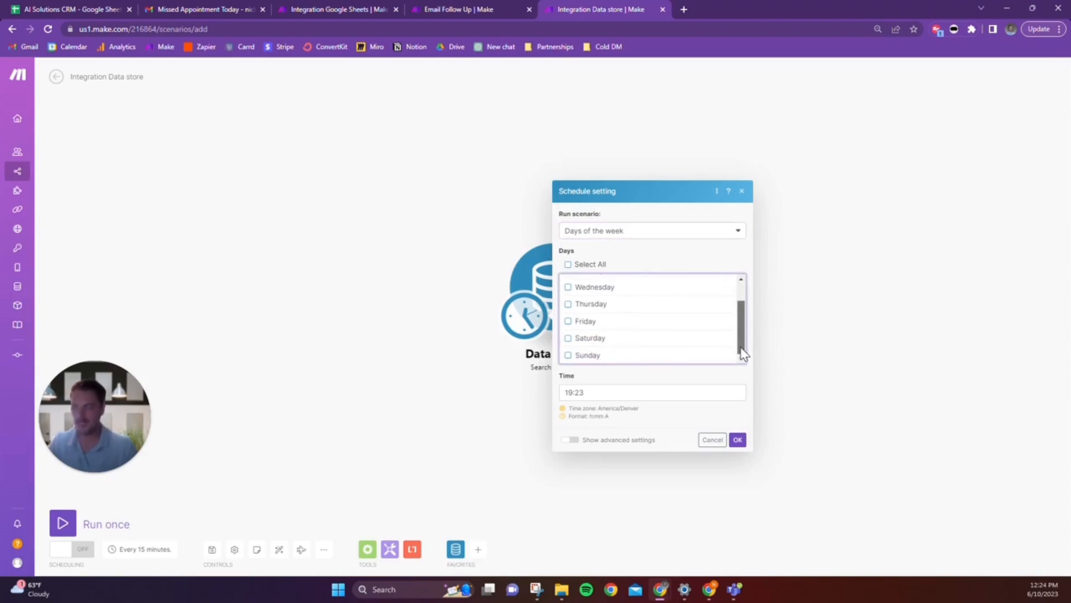
click(583, 358)
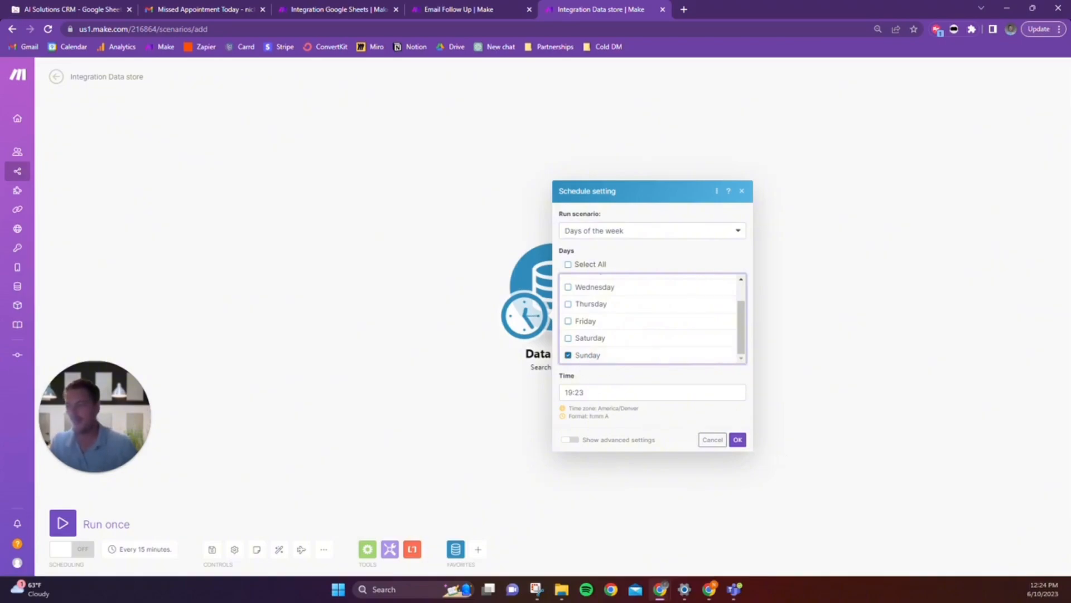
click(569, 392)
text(12)
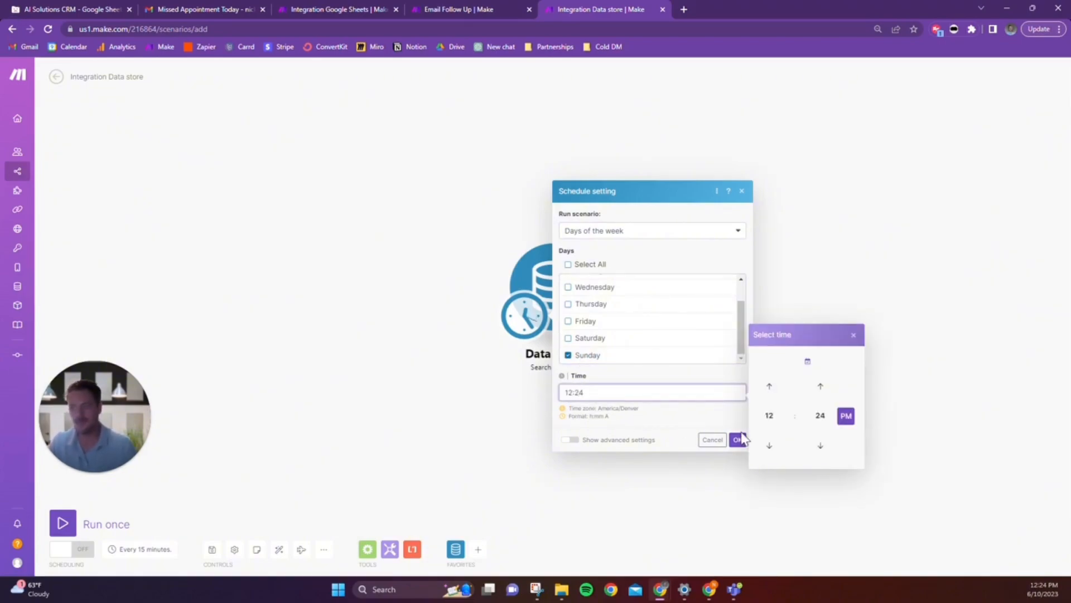
click(736, 441)
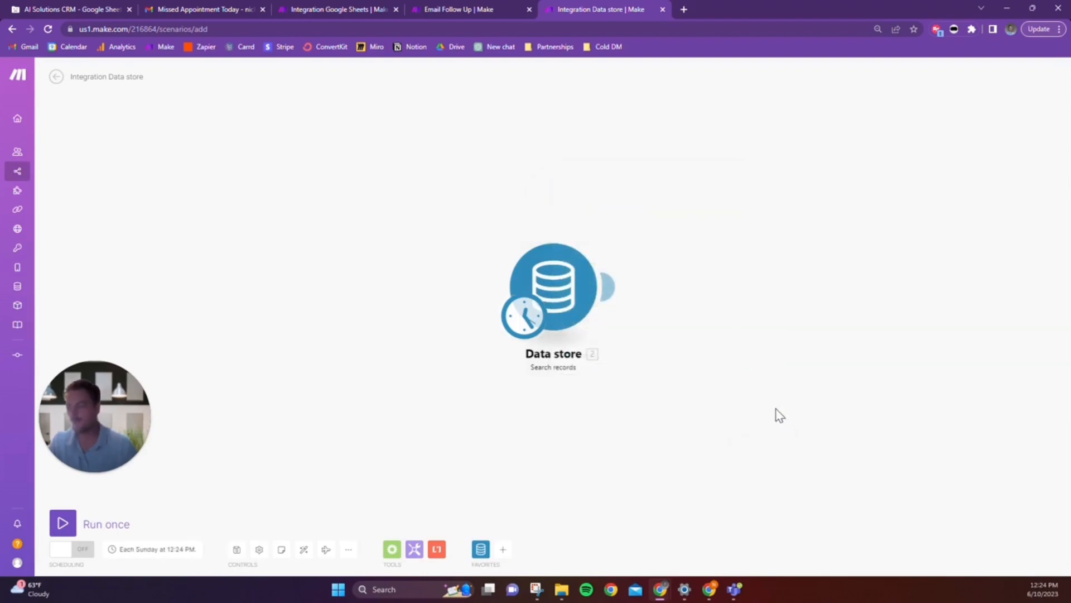
Step: Add a Google Sheets Search Rows module after the Data store module
click(613, 288)
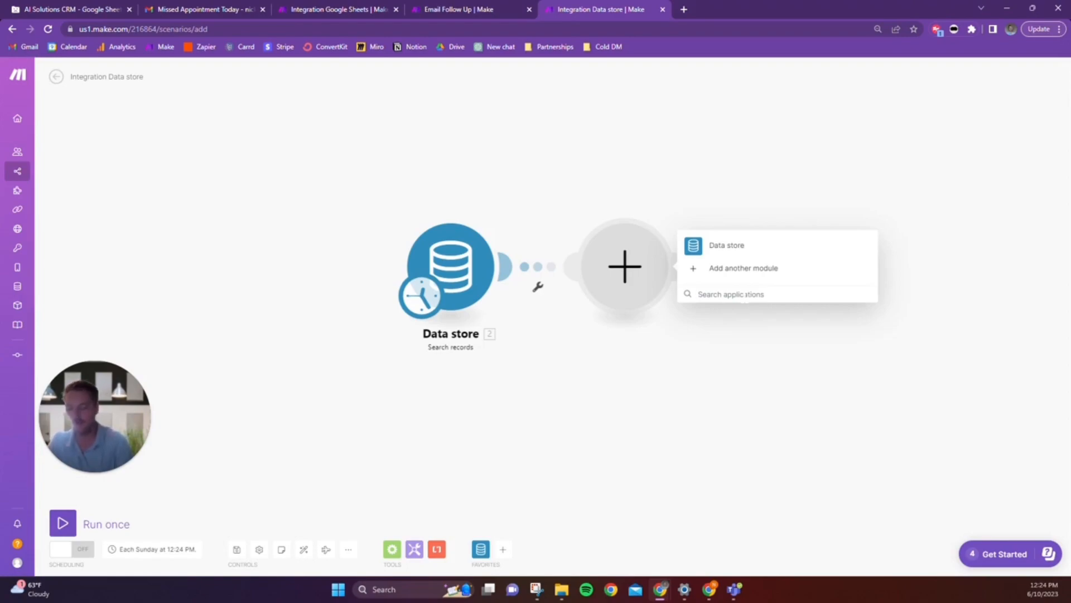
text(sheets)
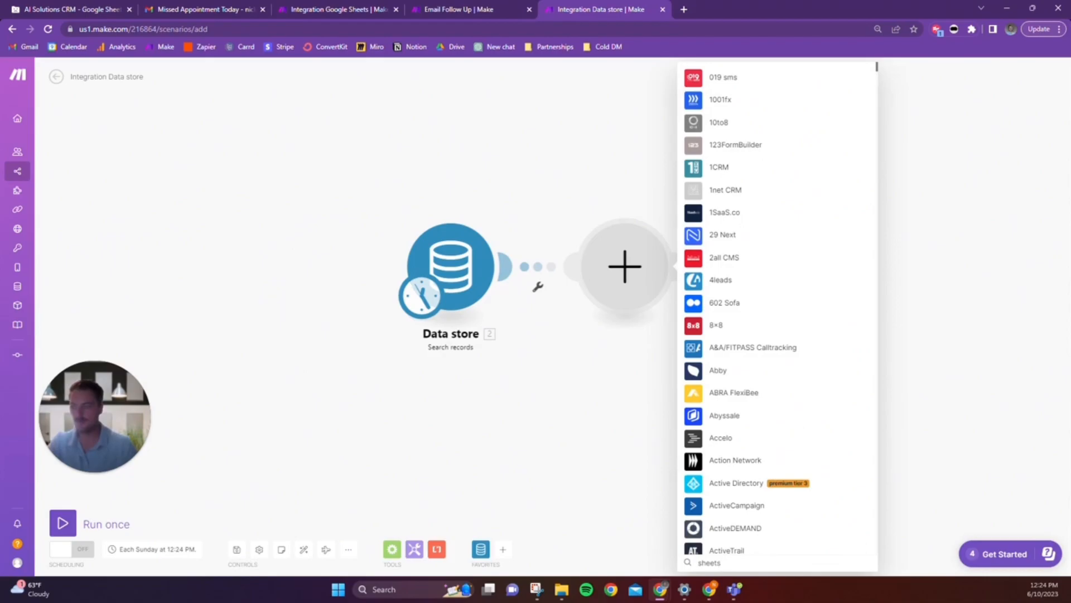
click(720, 104)
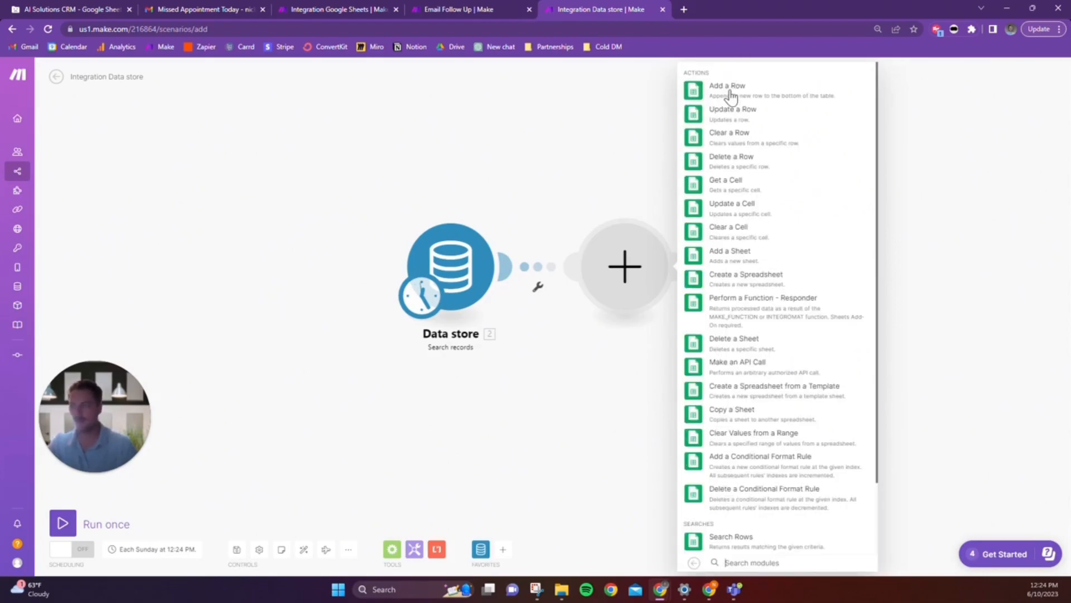
scroll(766, 411, down, 2)
click(748, 471)
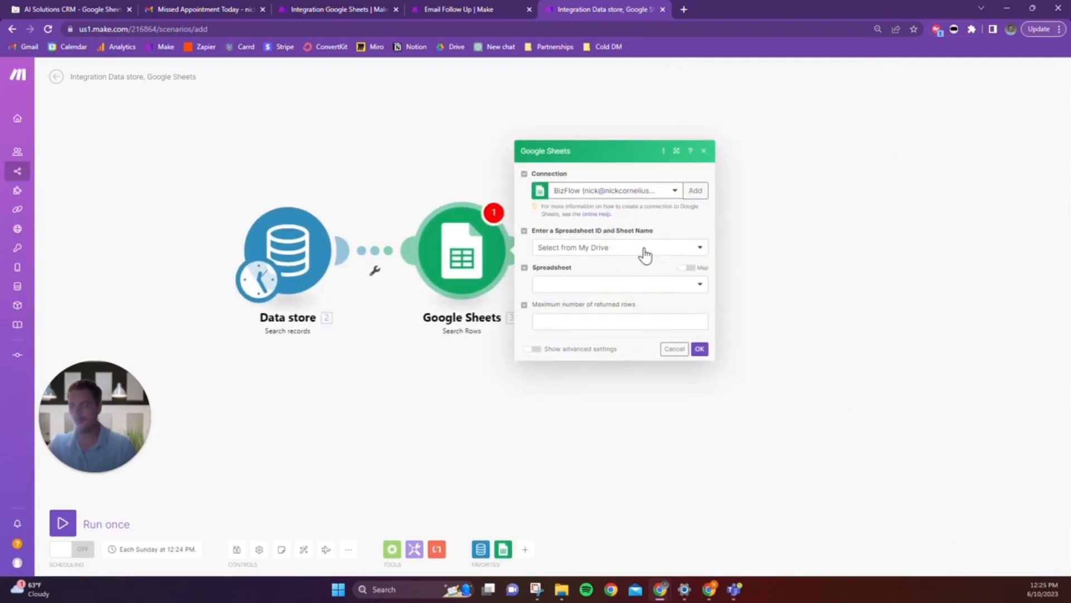
Step: Set the Search Rows module to use the CRM sheet of the AI Solutions CRM spreadsheet
click(611, 286)
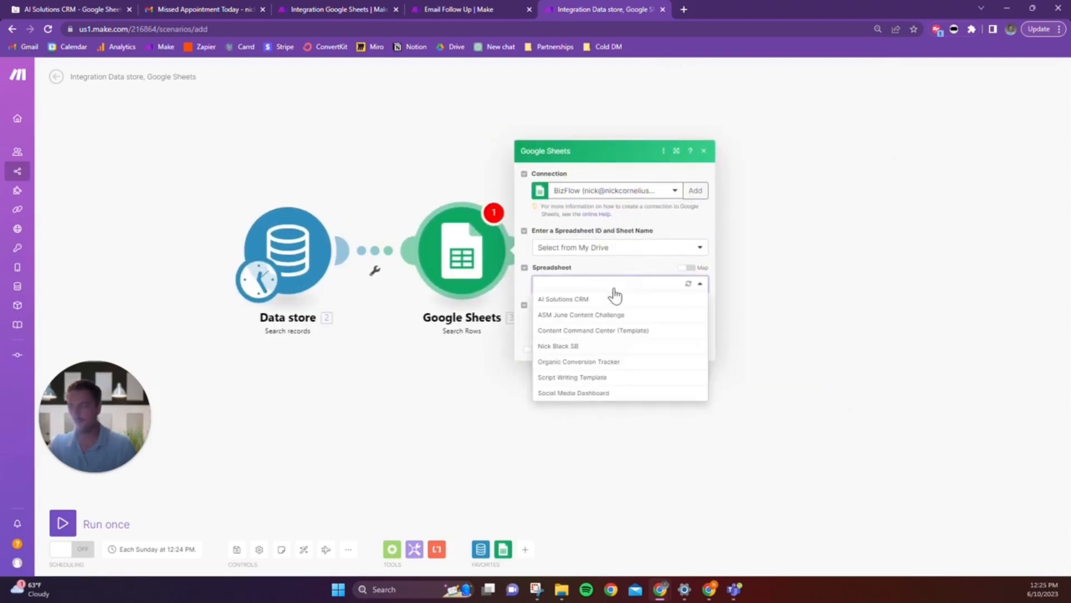
click(577, 301)
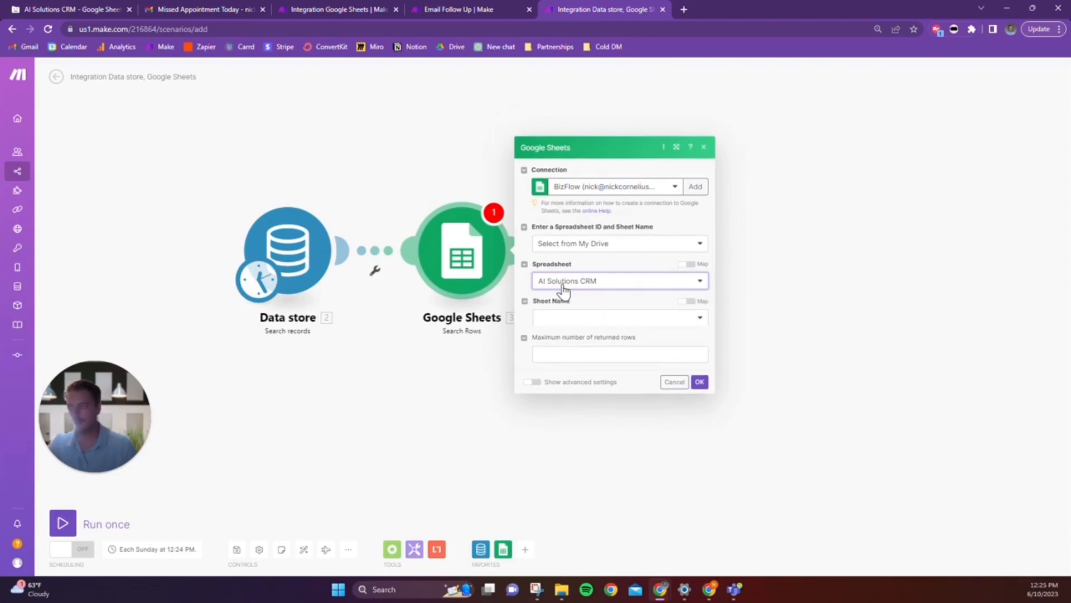
click(599, 302)
click(543, 318)
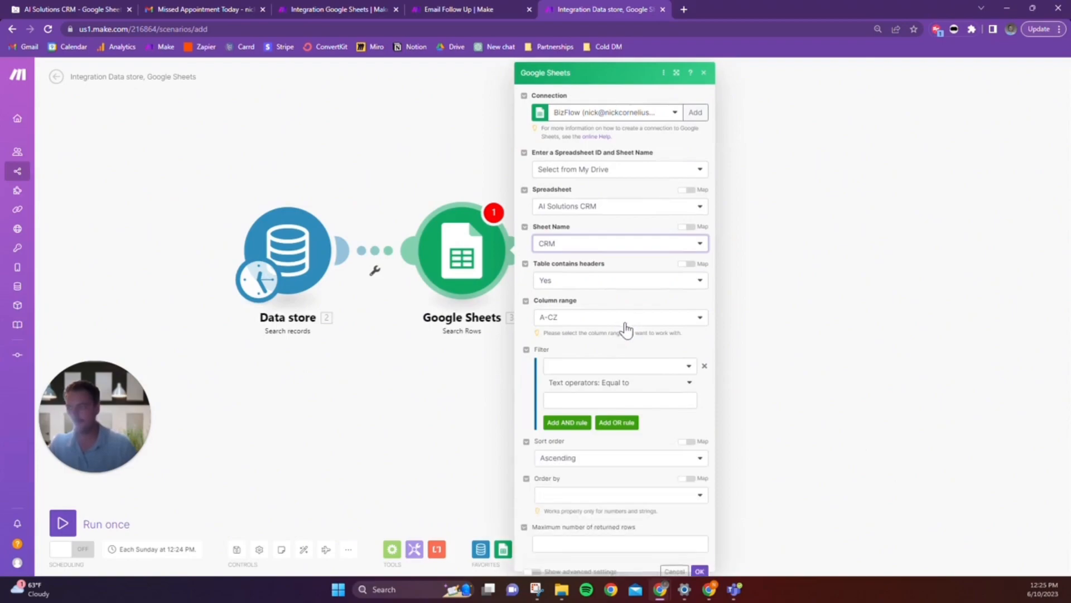
Step: Filter the Search Rows module on column B of the CRM sheet
scroll(716, 419, down, 1)
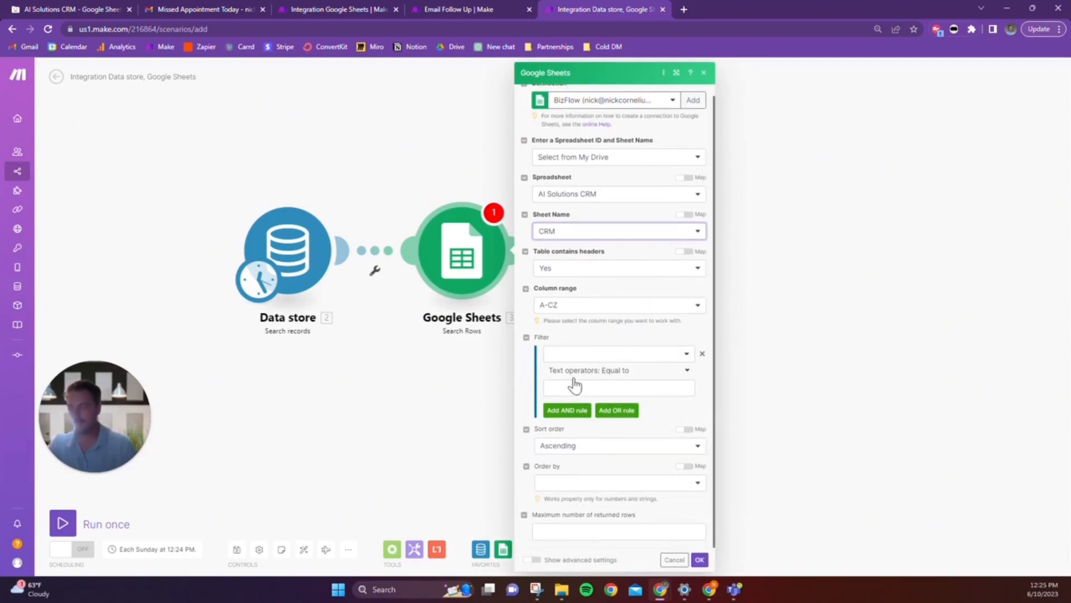
click(577, 354)
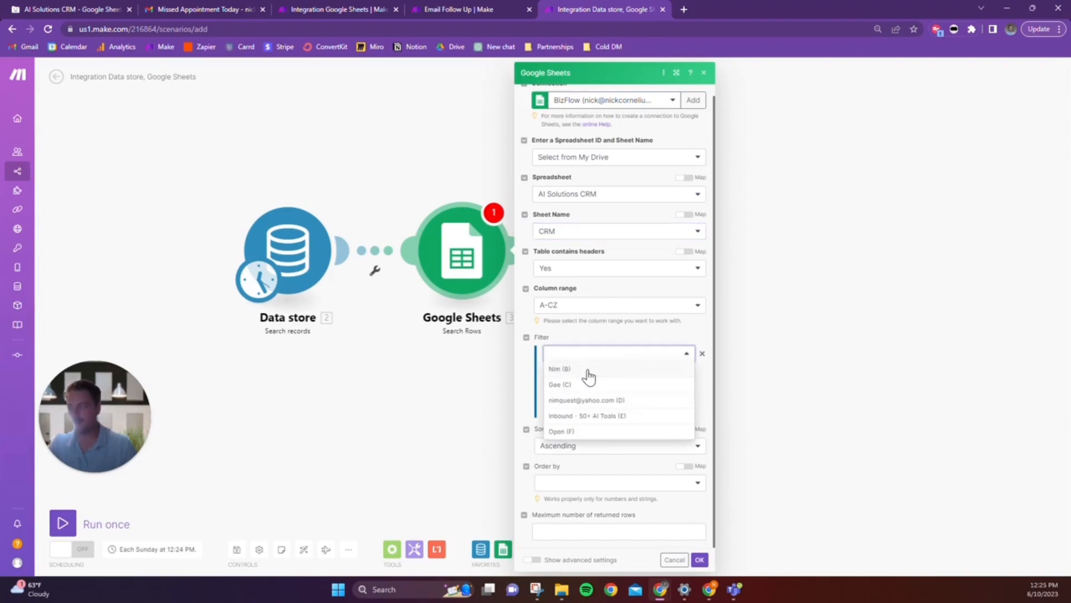
click(587, 369)
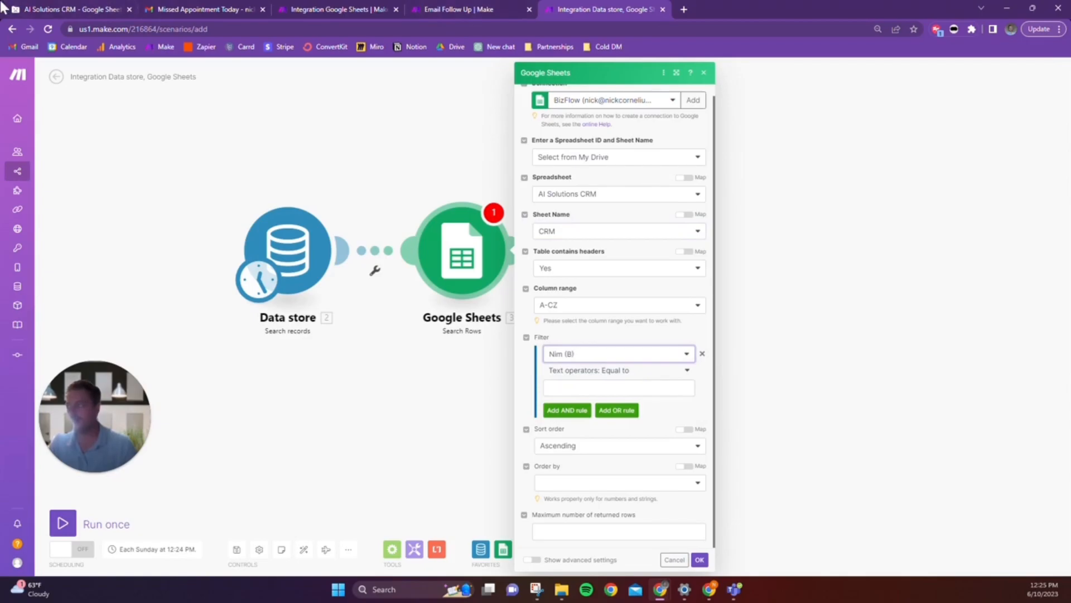
Step: Reload the crashed AI Solutions CRM spreadsheet page and return to the Data store scenario in Make
click(26, 6)
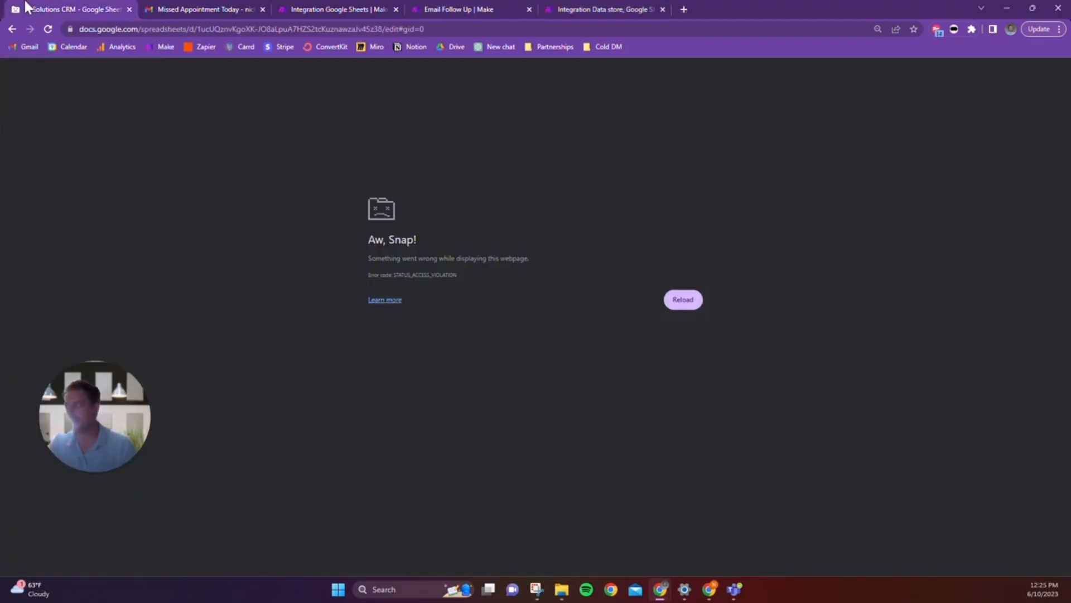
click(47, 29)
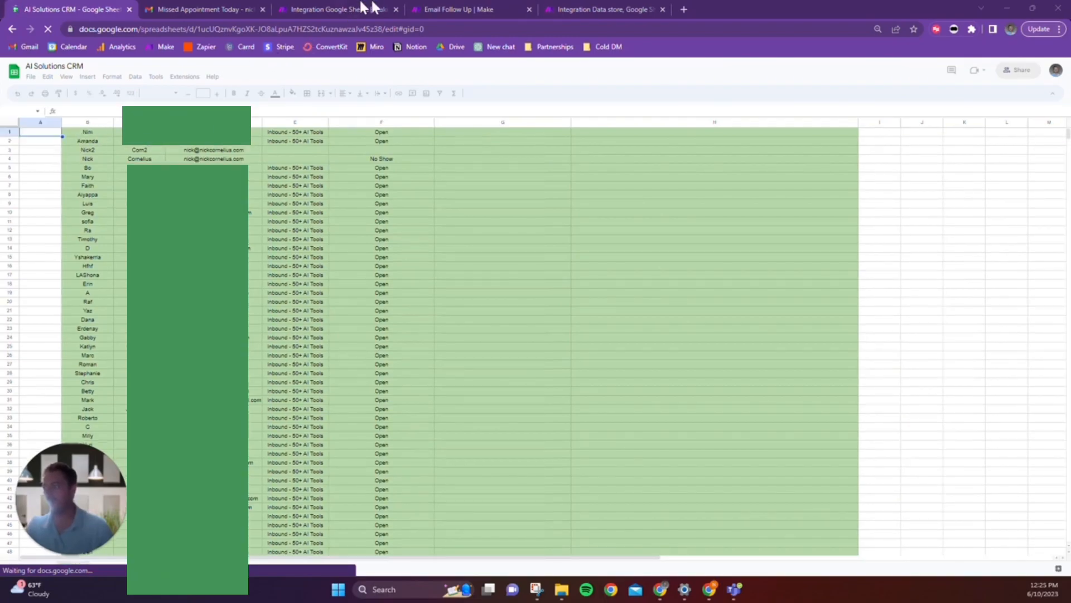
click(459, 7)
click(585, 8)
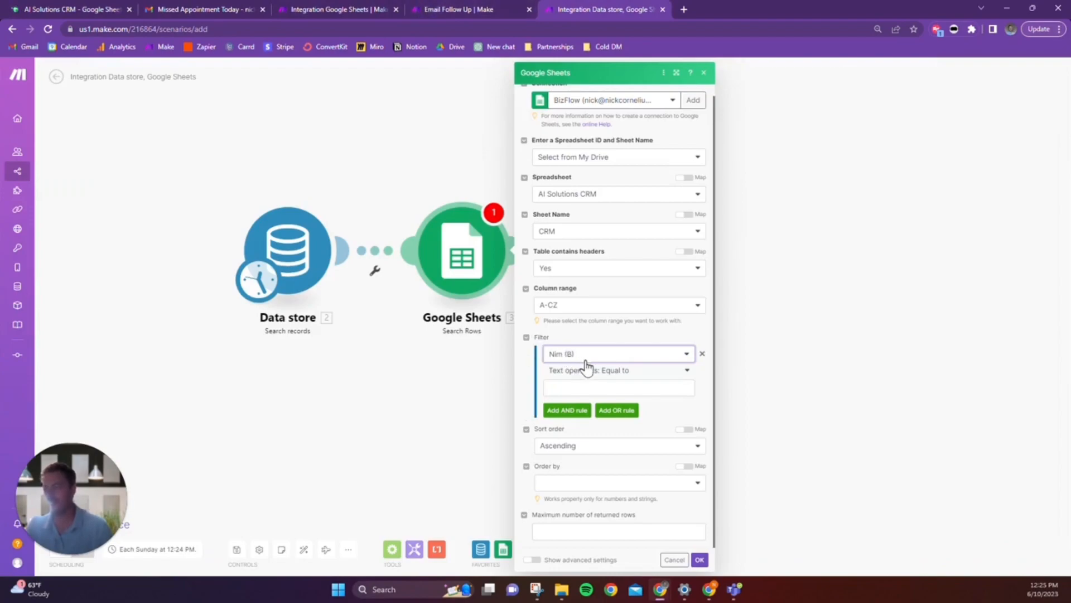
Step: Delete the Google Sheets Search Rows module and run the Data store module on its own
click(591, 388)
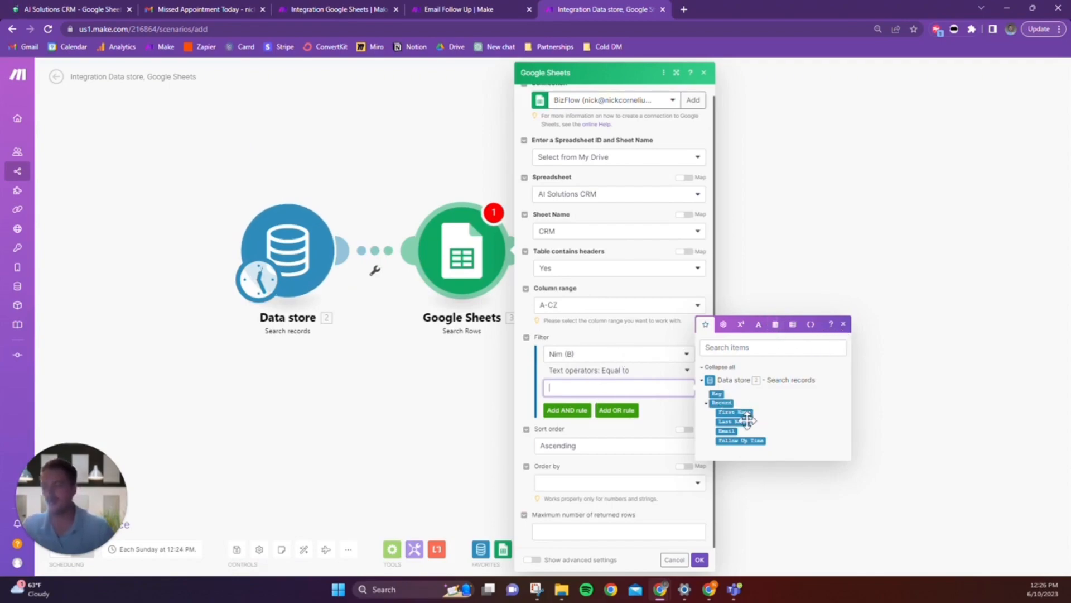
click(437, 448)
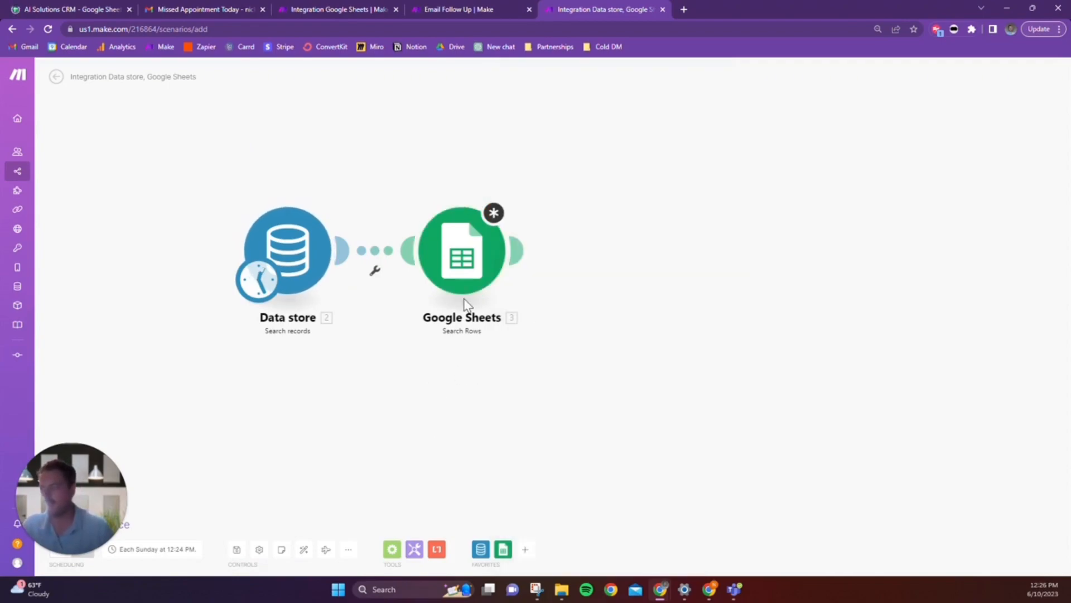
right_click(456, 234)
click(485, 341)
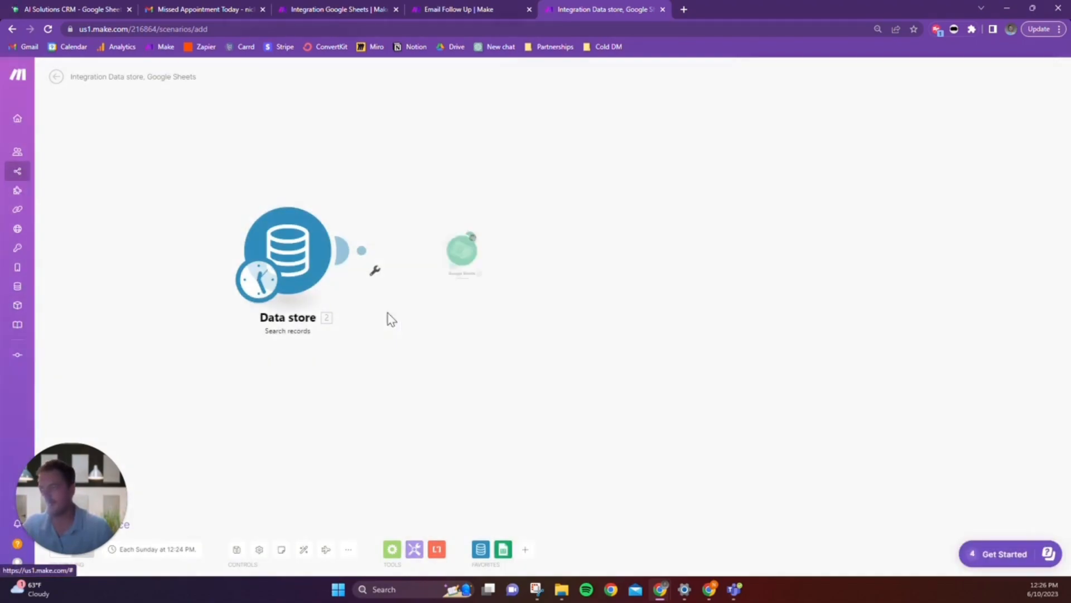
right_click(293, 264)
click(340, 287)
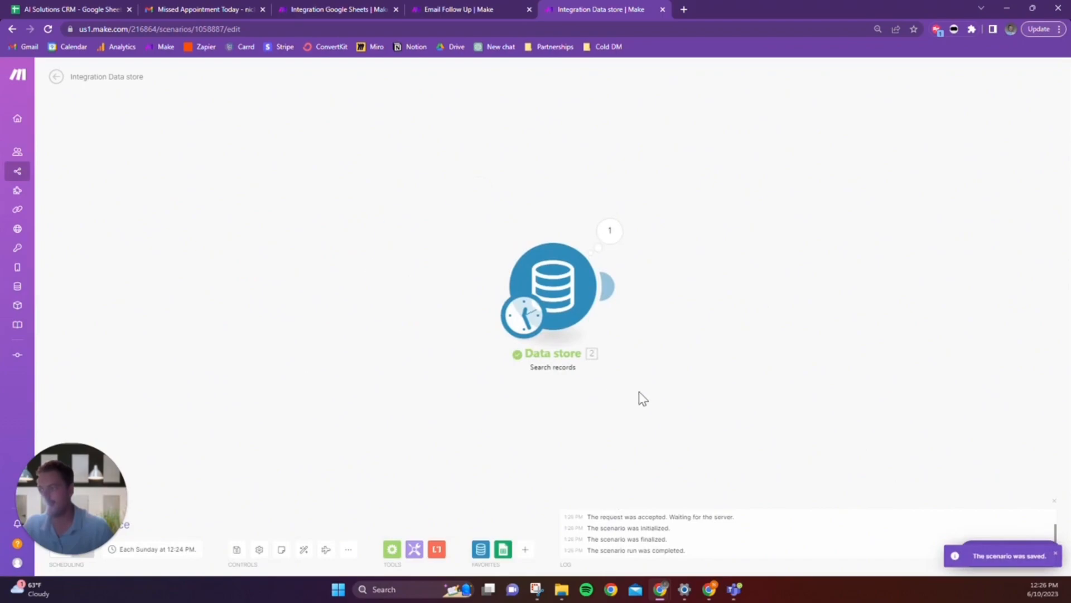
Step: Add a new Google Sheets Search Rows module directly after the Data store module
drag(639, 391, 461, 336)
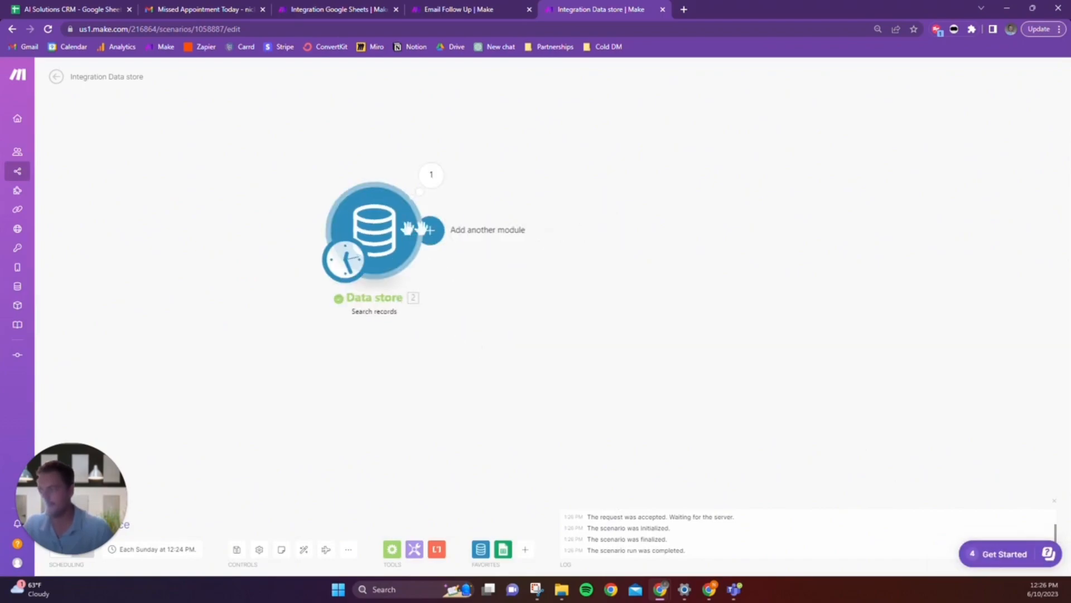
click(424, 228)
click(618, 225)
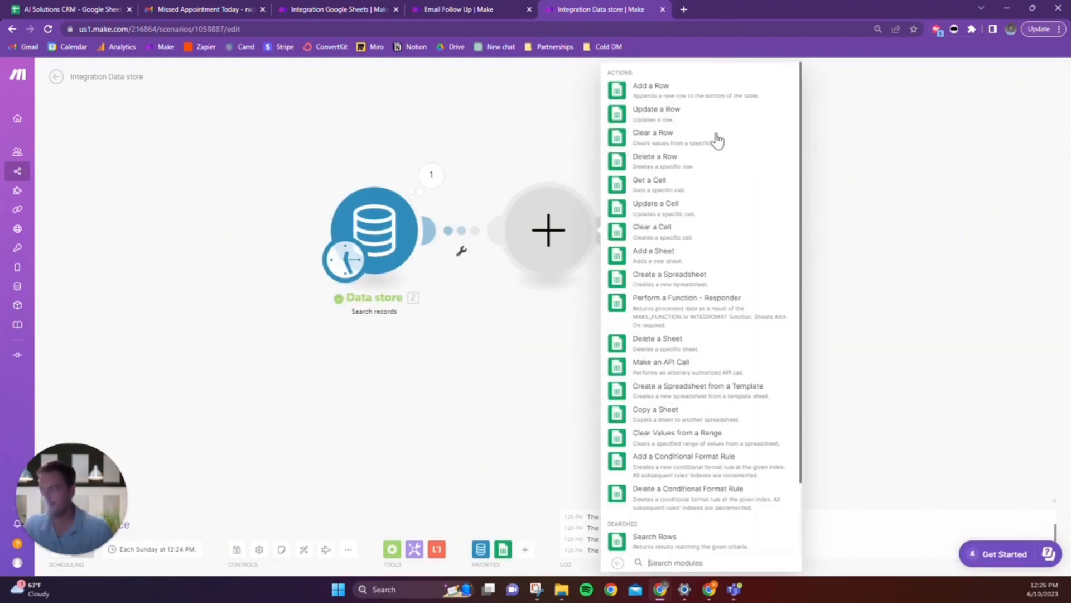
scroll(667, 488, down, 2)
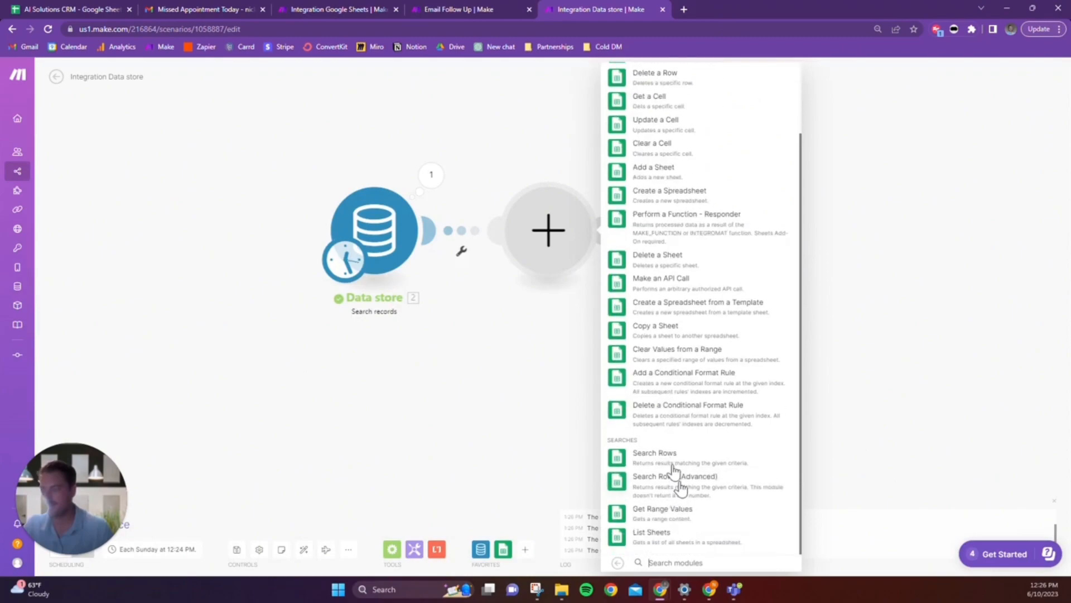
click(656, 453)
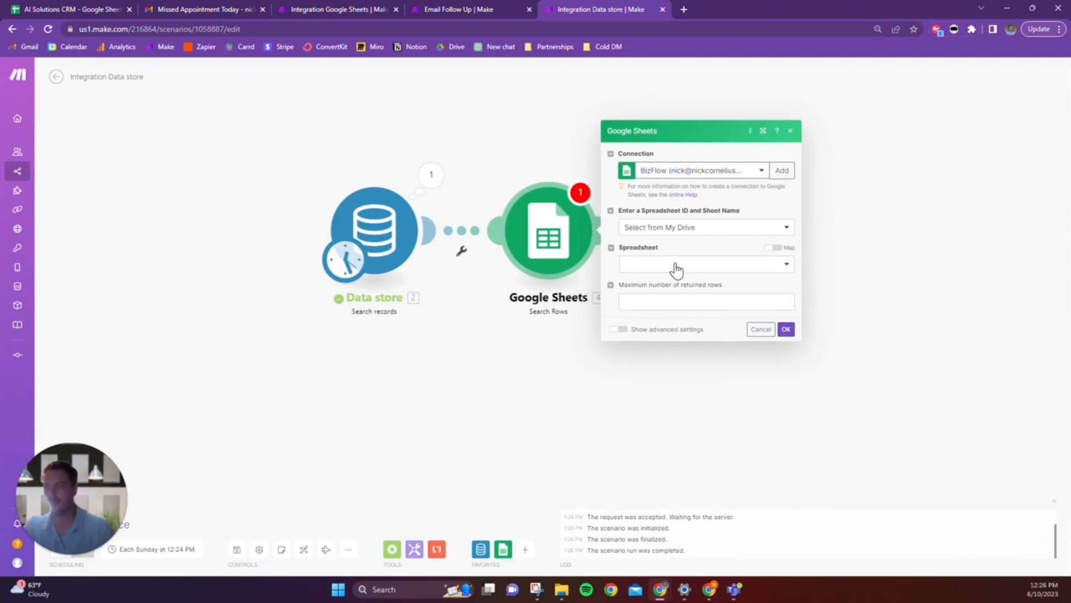
Step: Point the new Search Rows module at the CRM sheet of the AI Solutions CRM spreadsheet
click(690, 265)
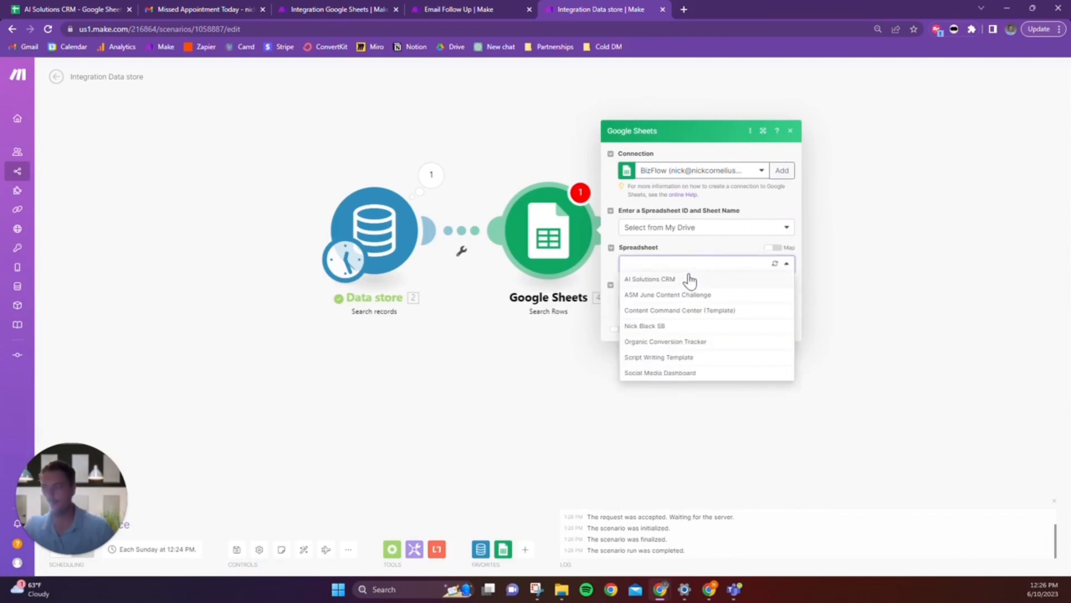
click(690, 279)
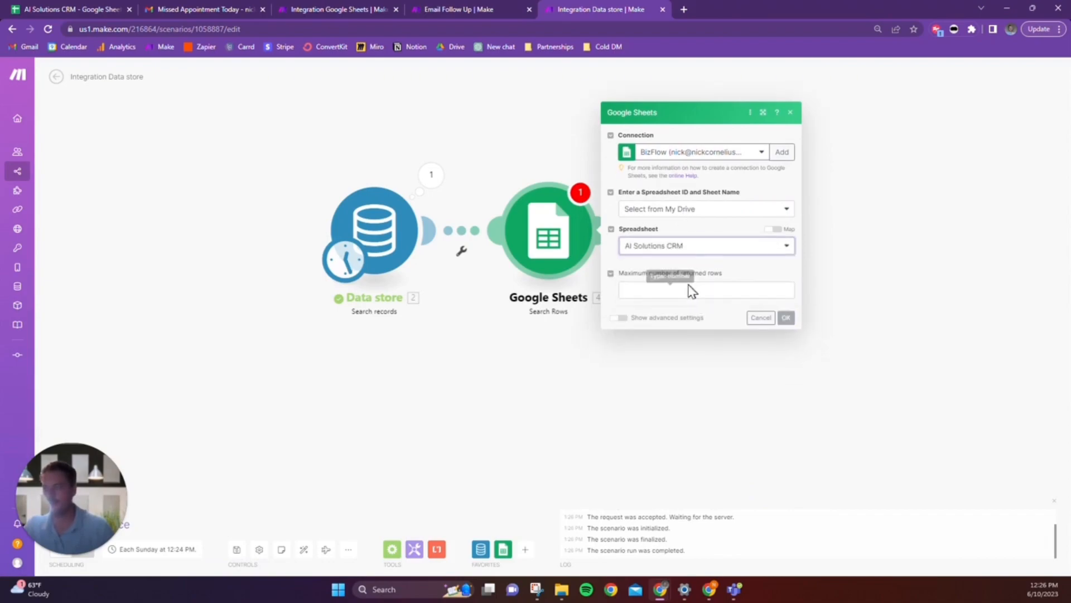
click(689, 283)
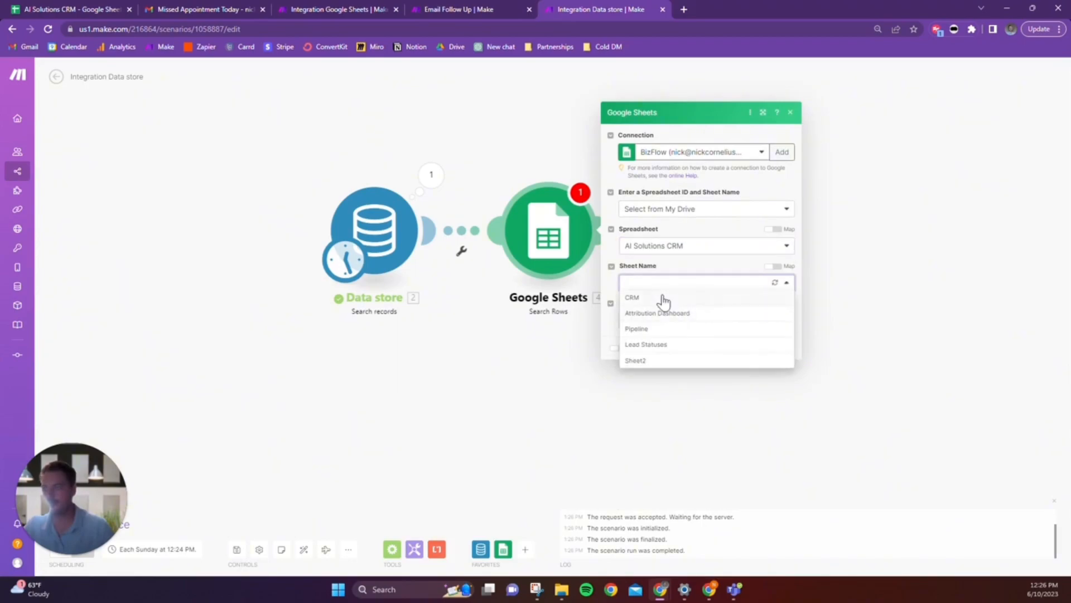
click(663, 298)
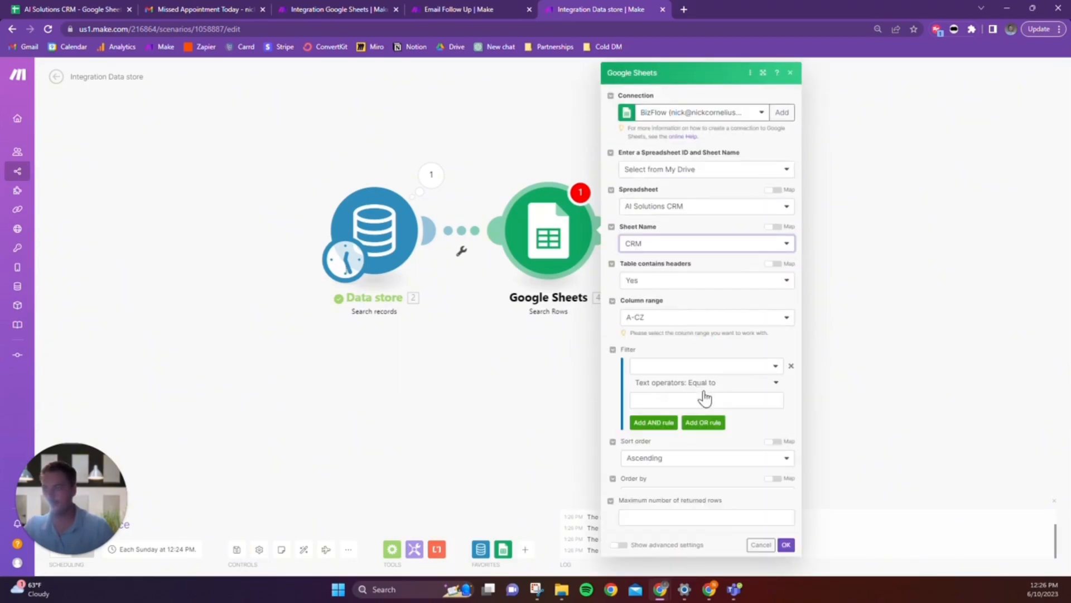
Step: Filter the rows so that column B equals the First Name of the Data store record
scroll(707, 367, down, 1)
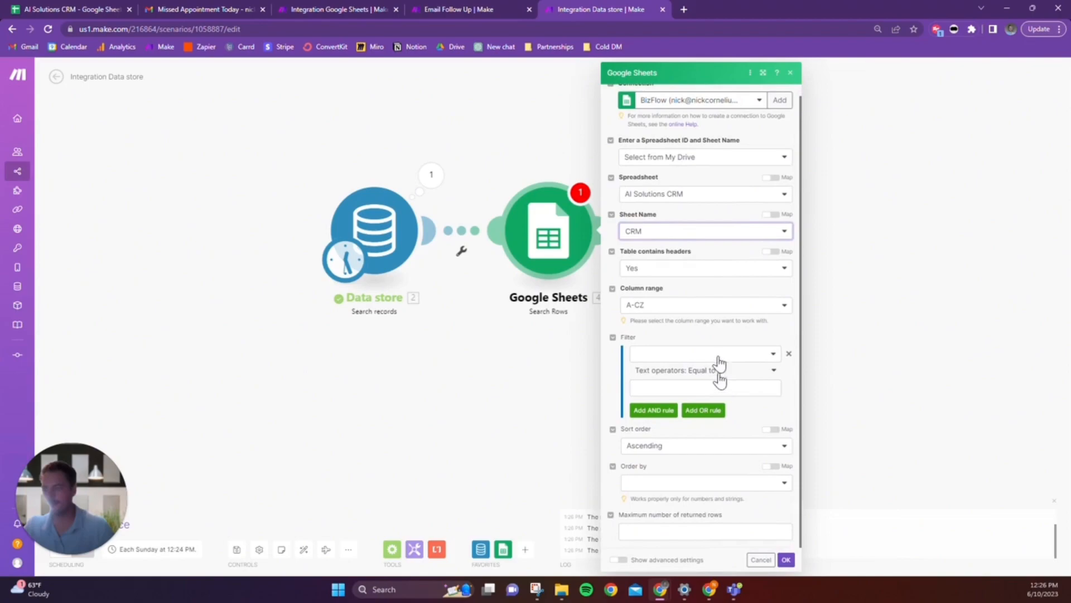
click(718, 355)
click(664, 372)
click(705, 387)
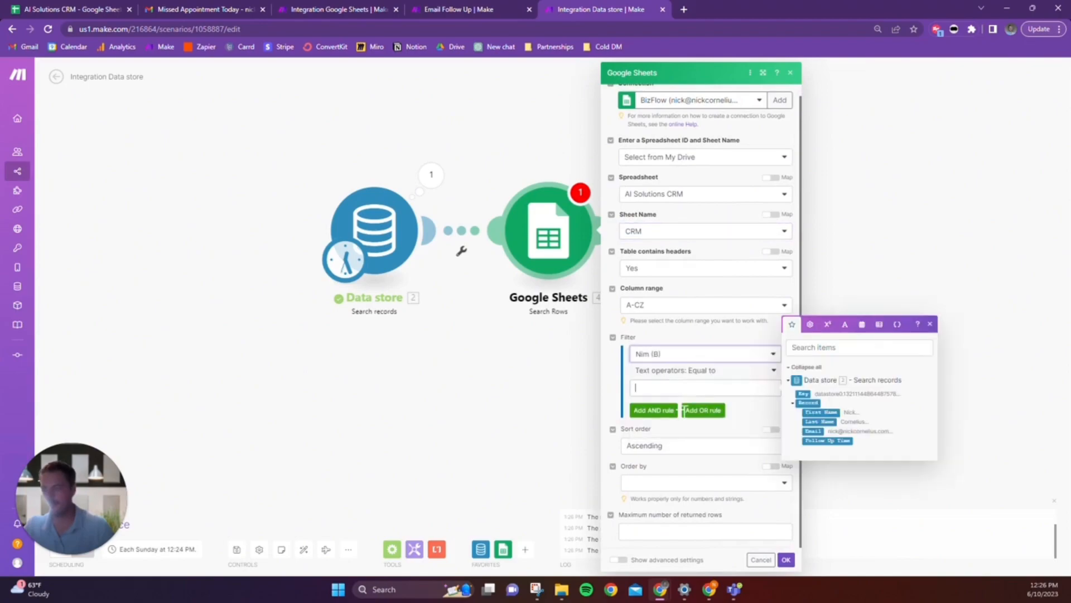
click(821, 412)
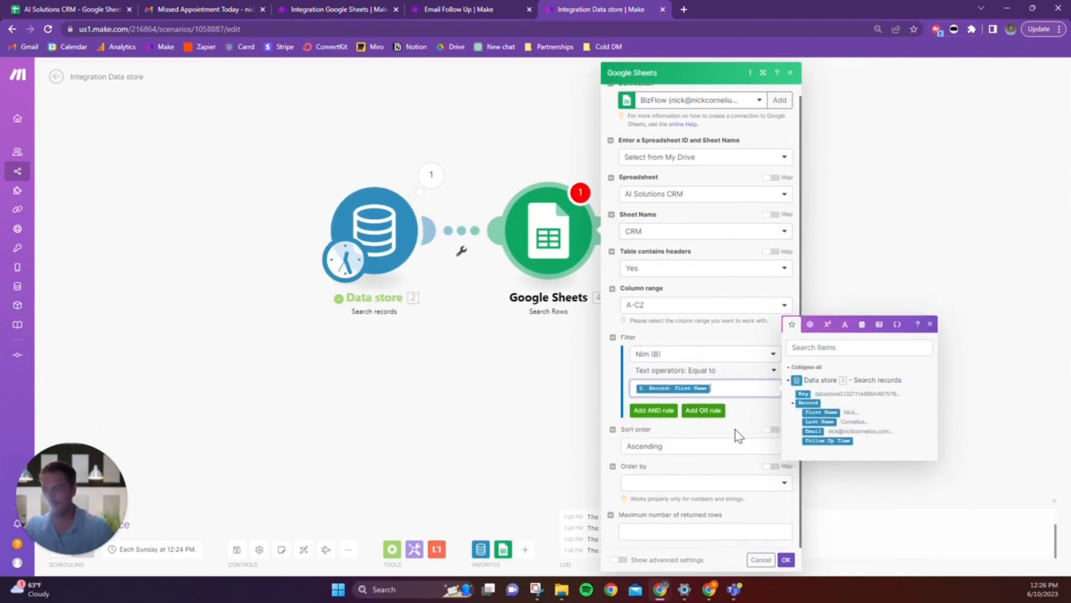
Step: Add an AND rule matching column C to the Data store record's Last Name, and save the Search Rows settings
click(661, 410)
click(684, 357)
click(656, 384)
click(675, 387)
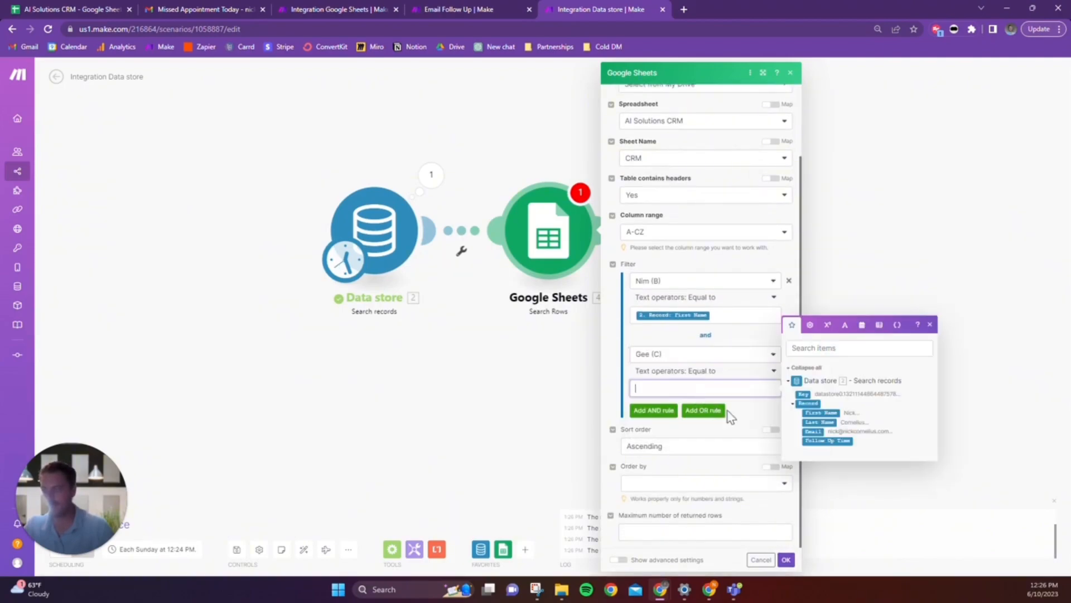
click(834, 422)
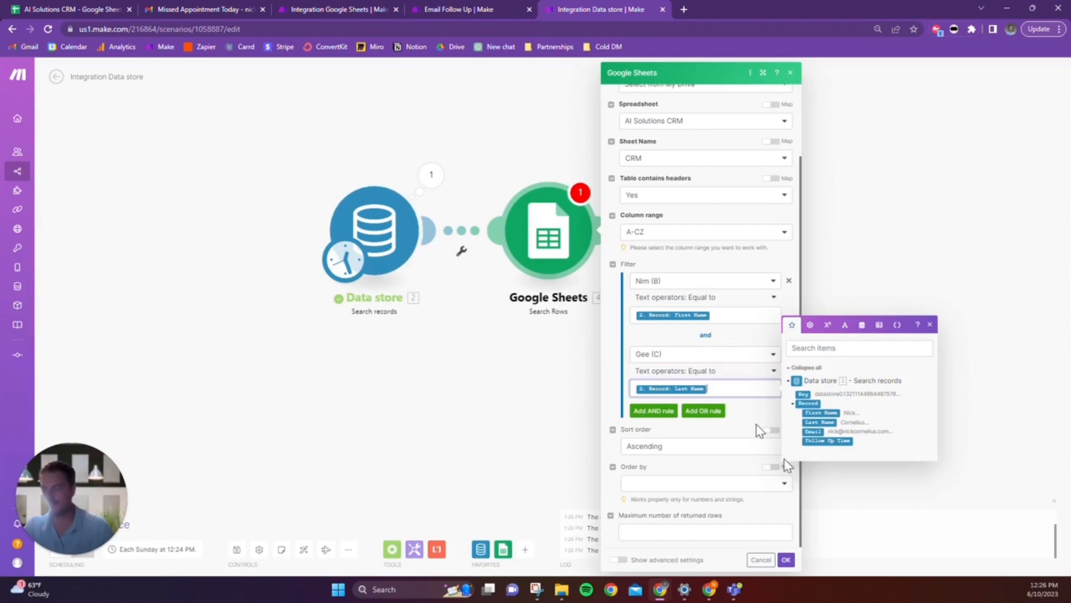
click(759, 430)
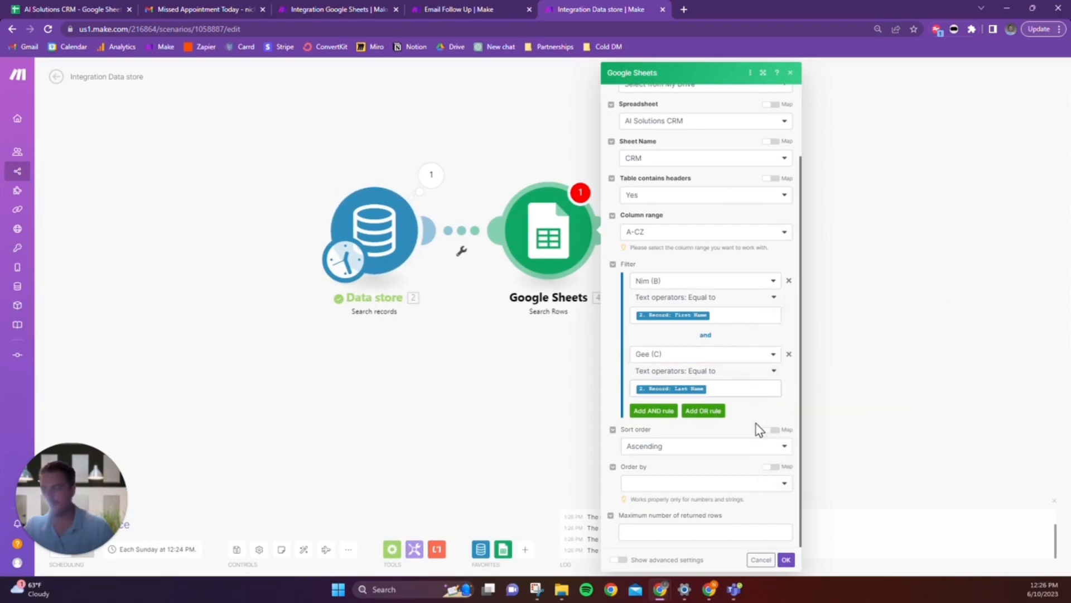
click(786, 560)
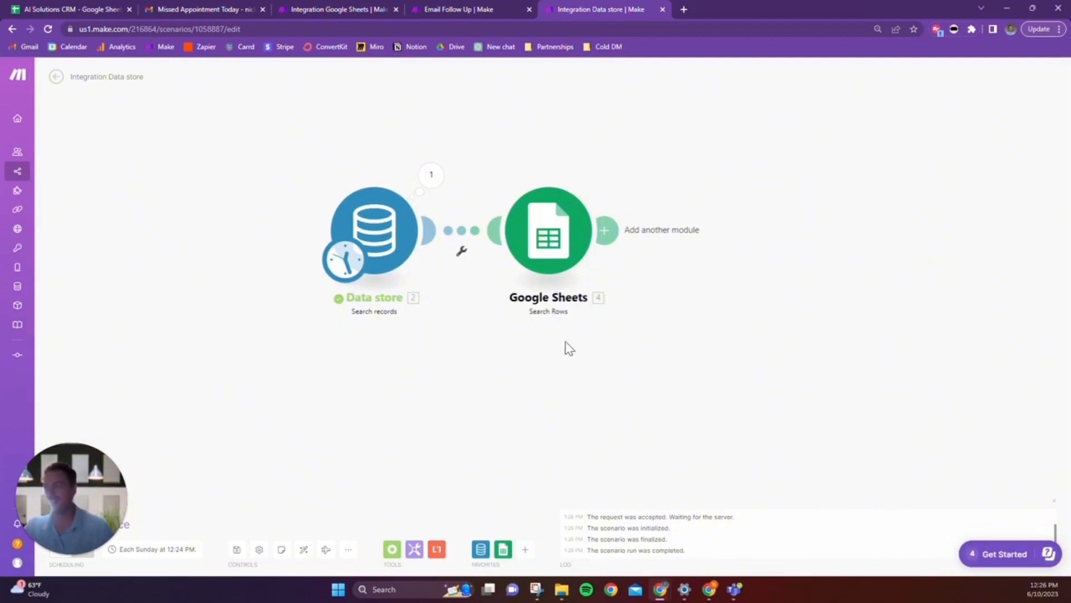
click(566, 249)
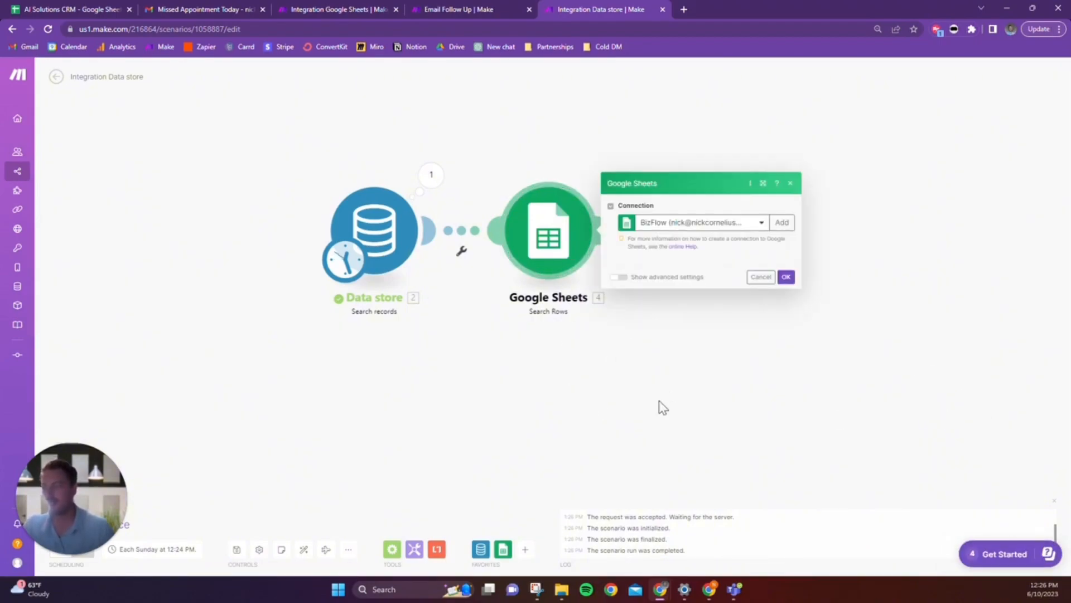
scroll(697, 380, down, 2)
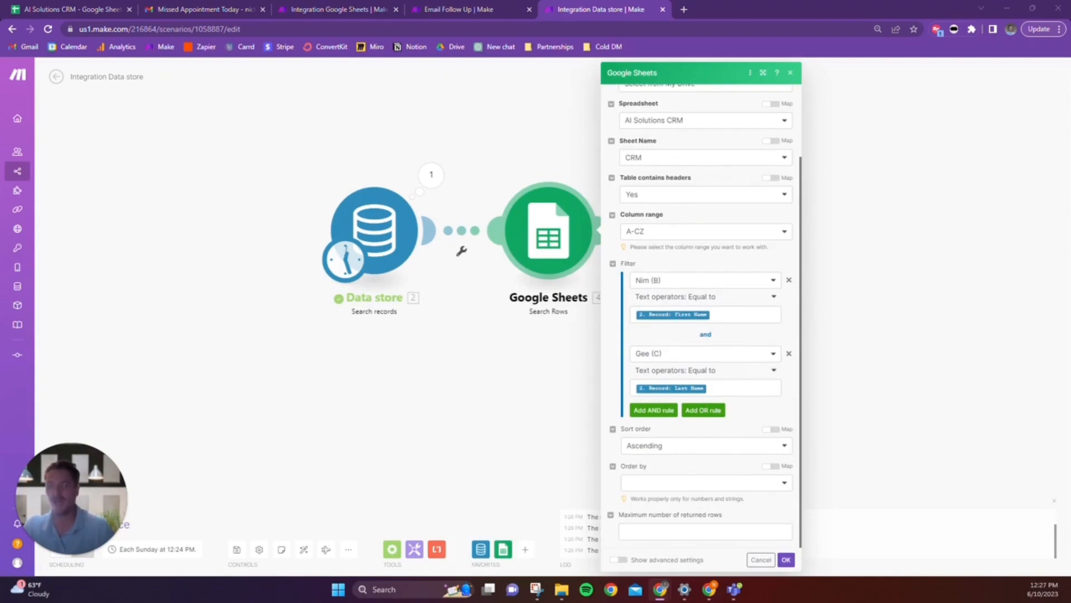
click(926, 251)
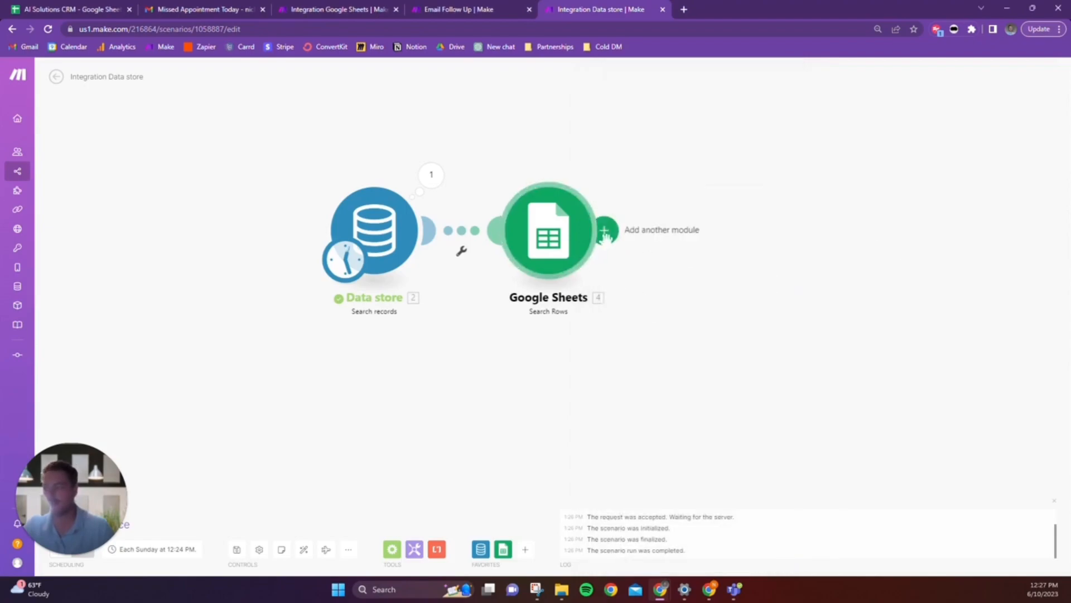
click(607, 232)
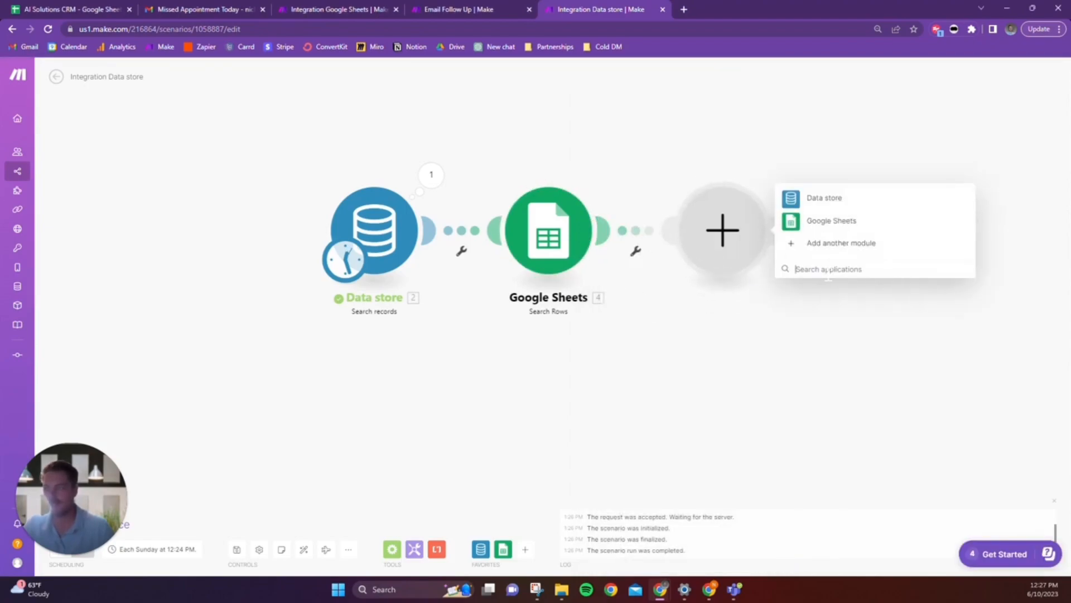
text(router)
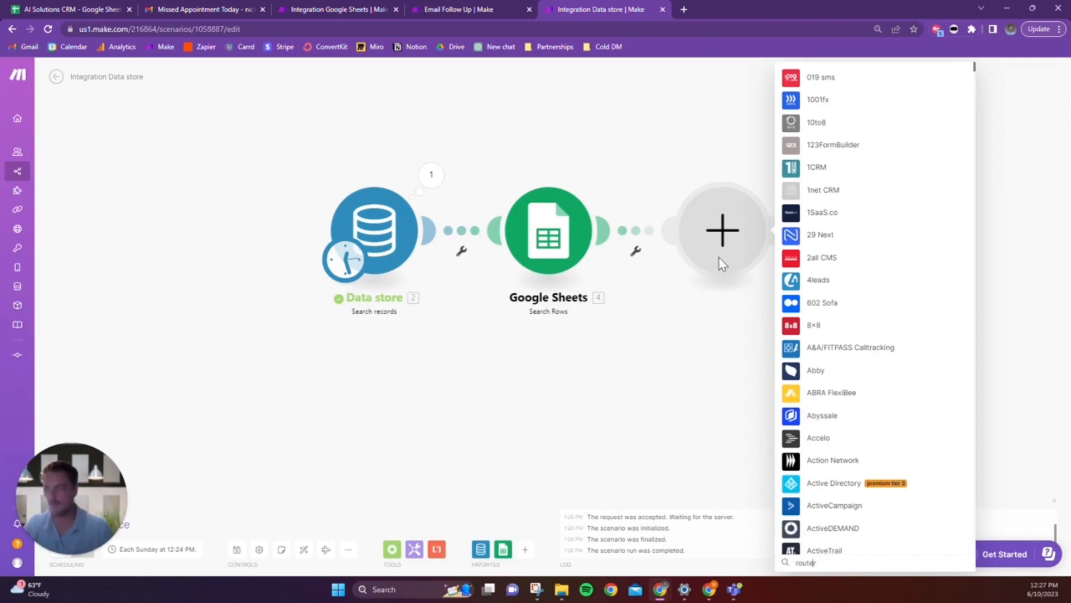
click(703, 416)
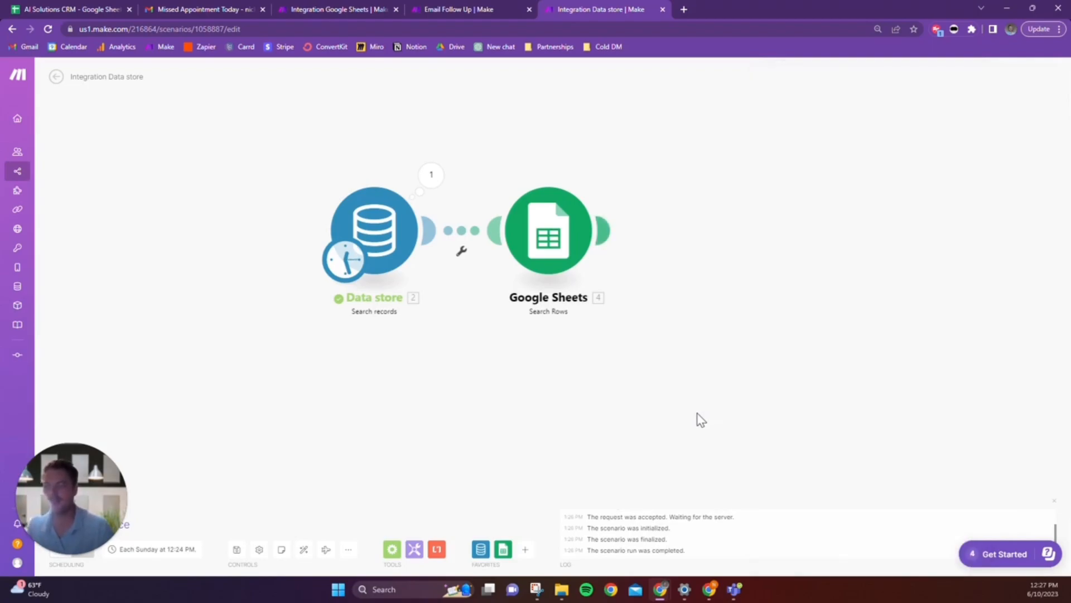
Step: Add a Gmail Send an email module after the Google Sheets module and insert a router between the two
click(614, 235)
right_click(724, 242)
click(759, 317)
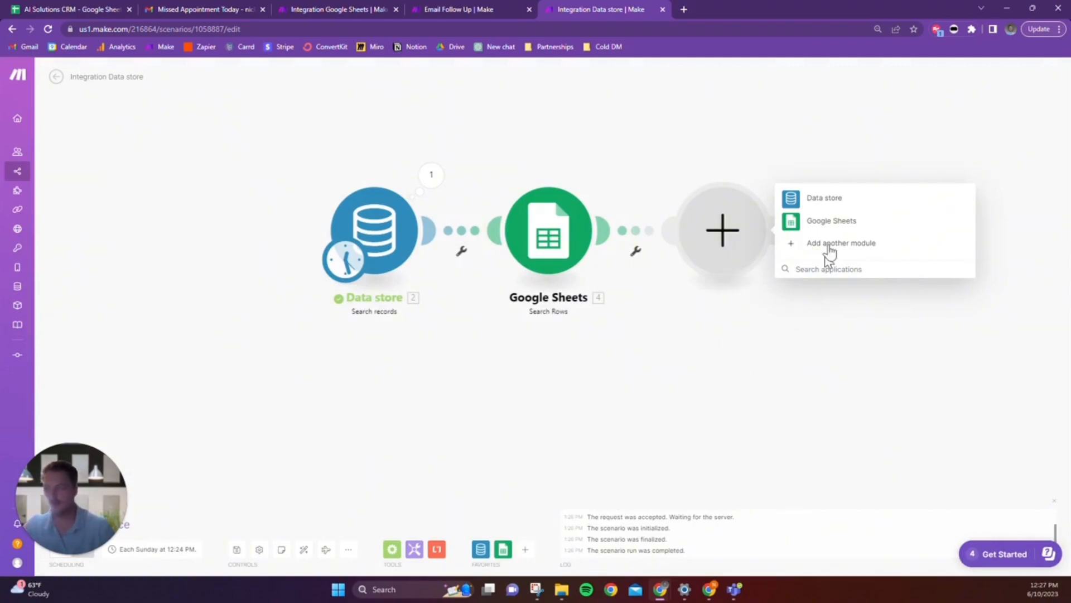
text(gma)
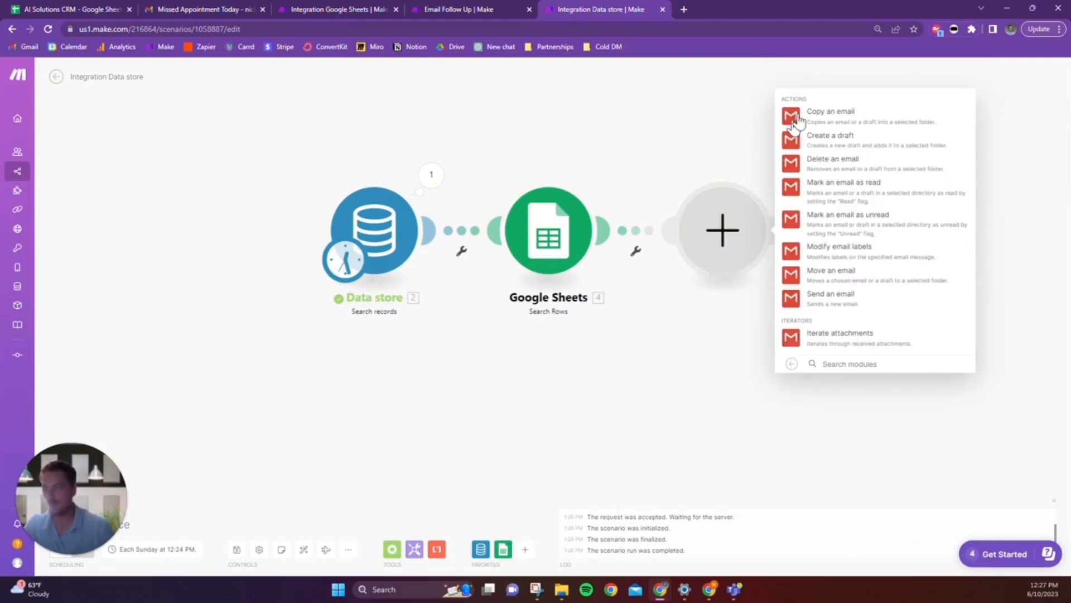
click(835, 296)
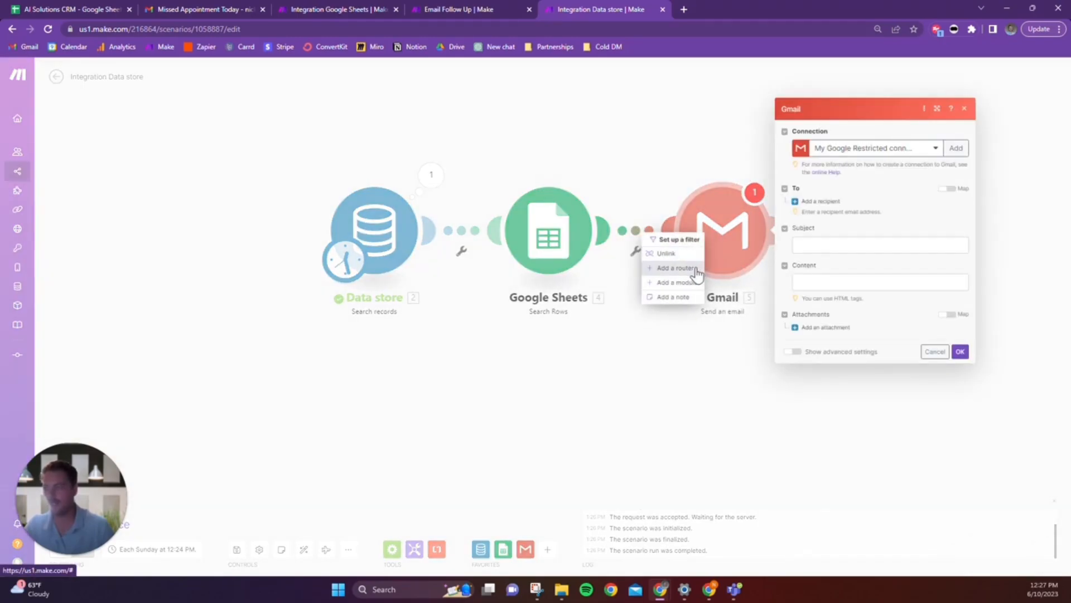
click(690, 273)
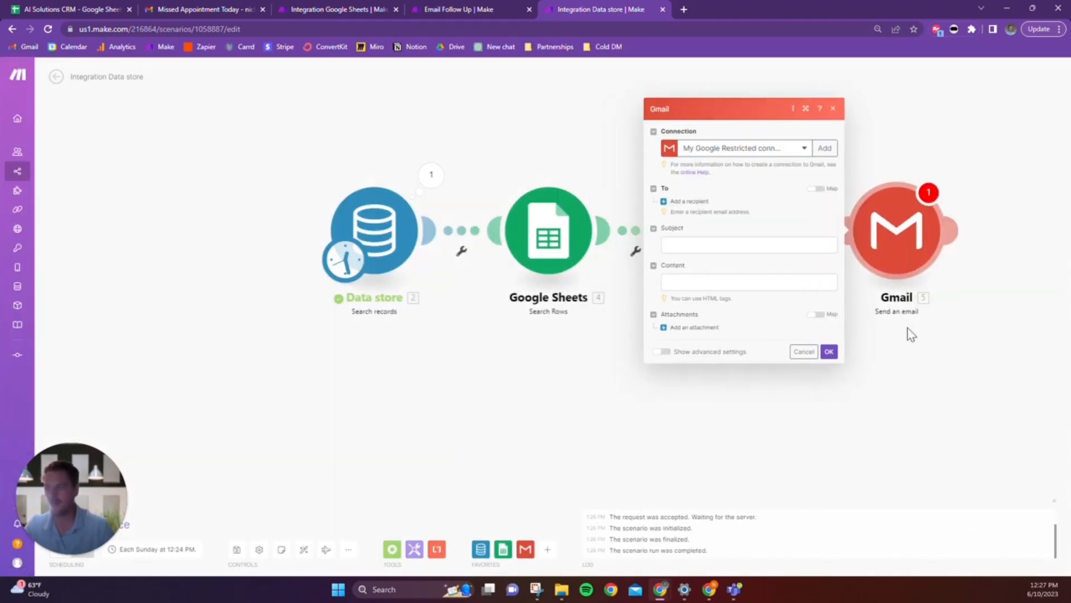
Step: Set the Gmail module's email subject to "Biz Automations Follow Up"
click(915, 350)
click(735, 248)
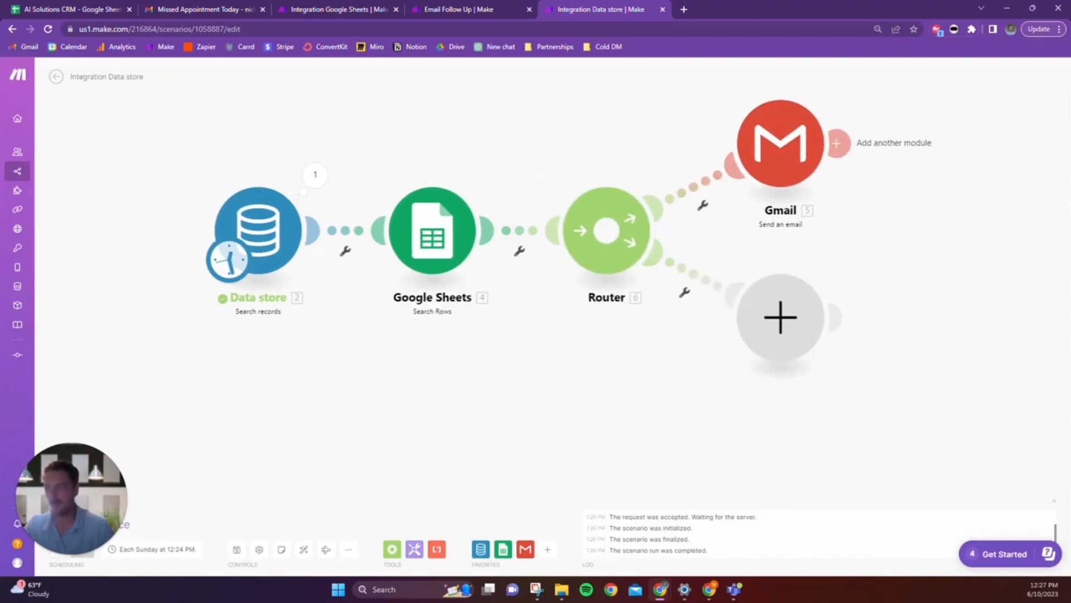
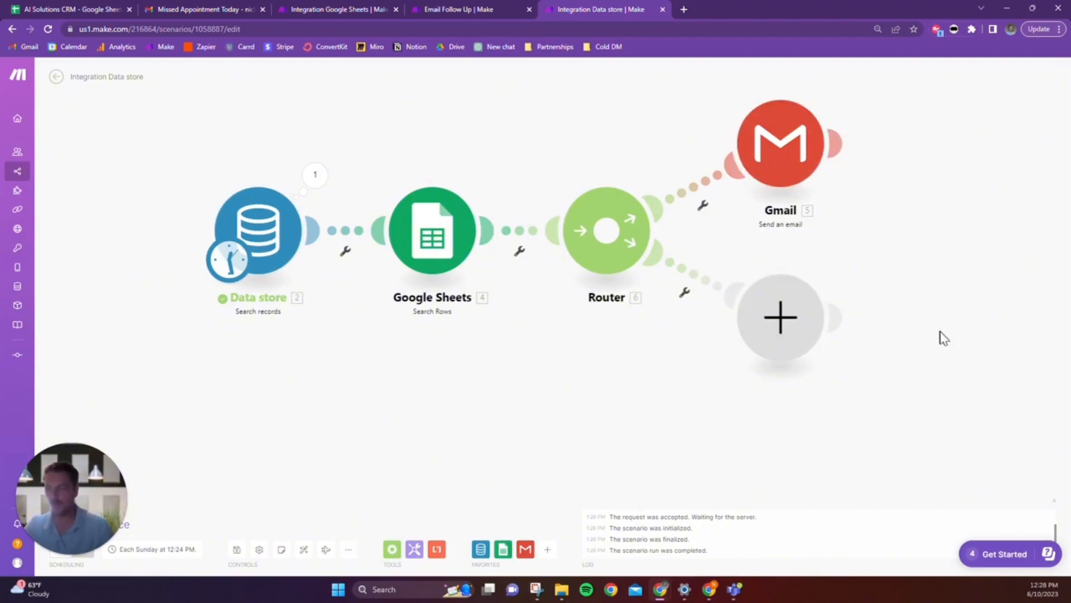
drag(956, 234, 885, 256)
click(721, 166)
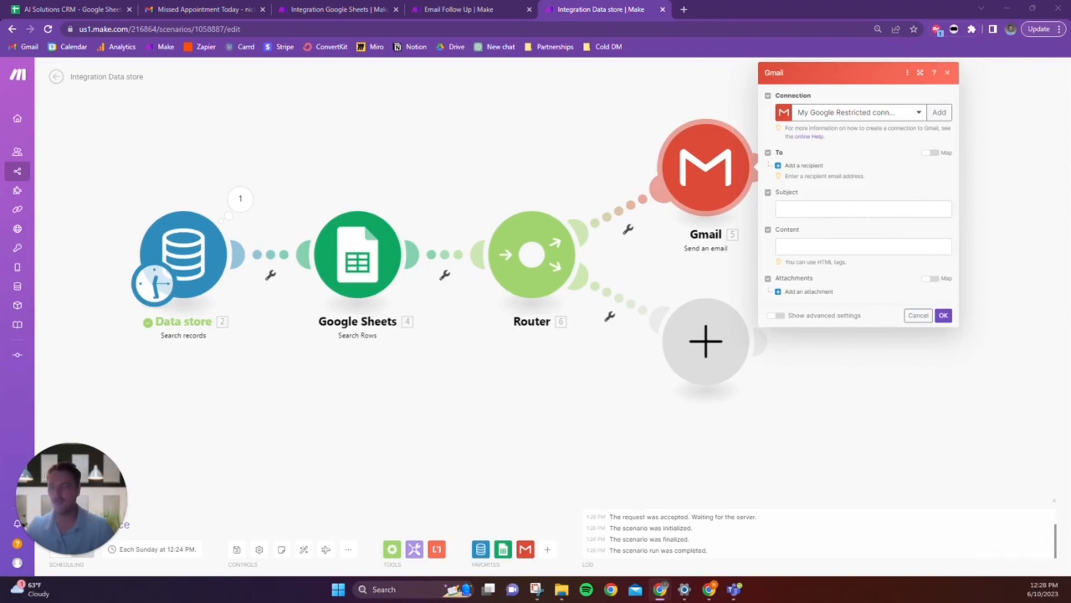
click(822, 205)
text(Biz Automations Follow Up)
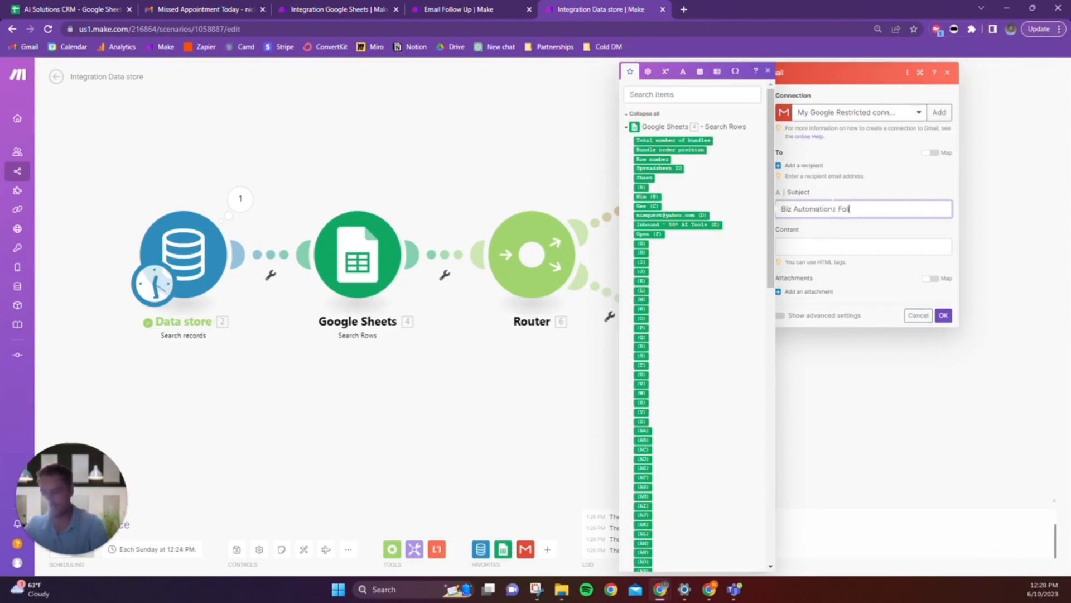
Step: Write the email content: "Hey" with the record's First Name, a line following up on the previous email about finding a time slot, and a "Thanks" sign-off
click(844, 247)
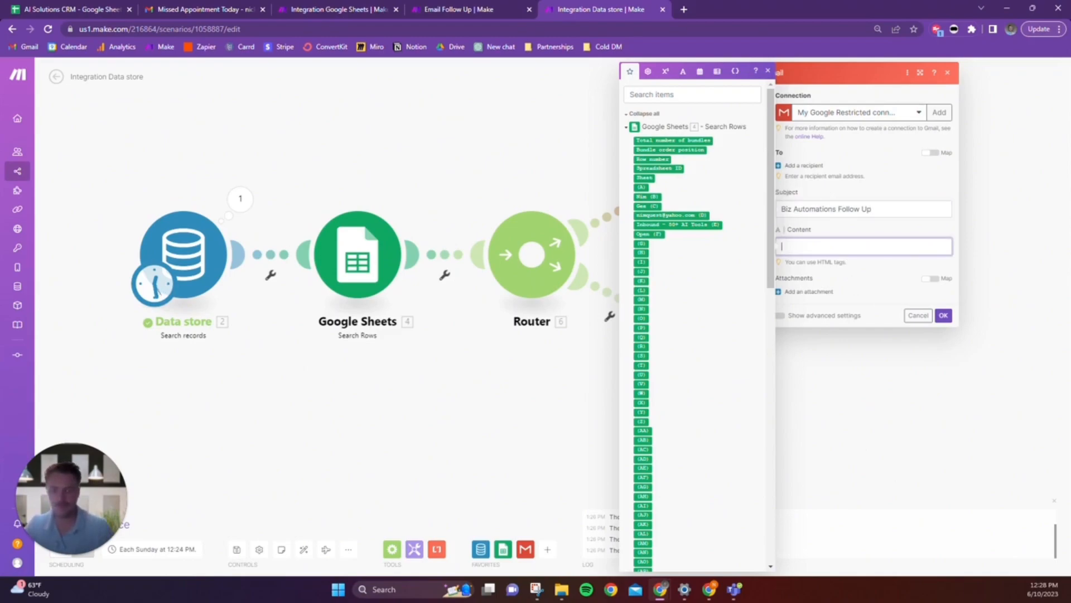
key(alt+Tab)
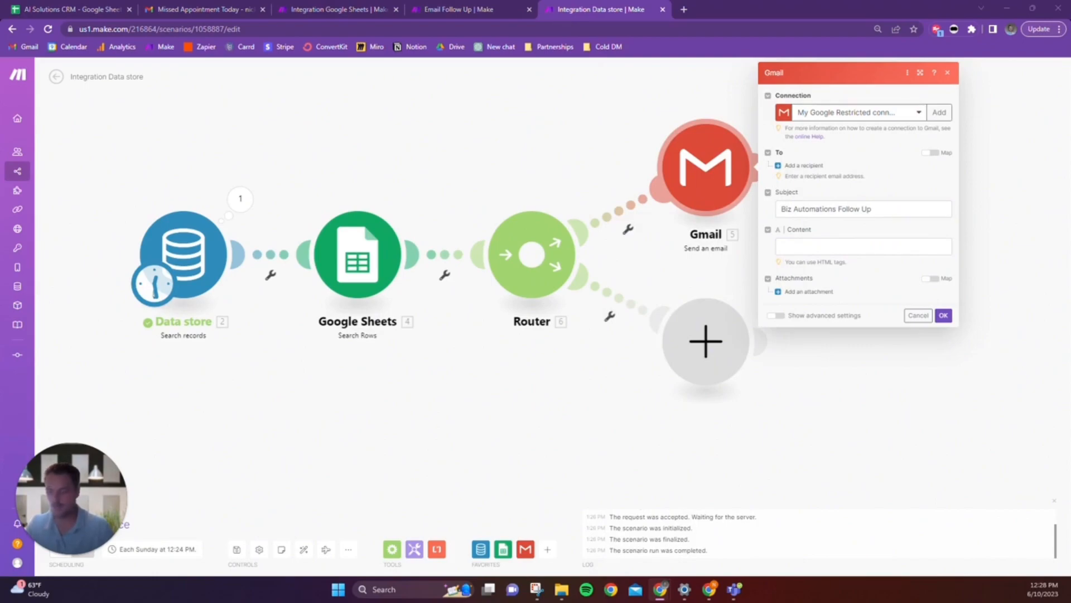
click(838, 249)
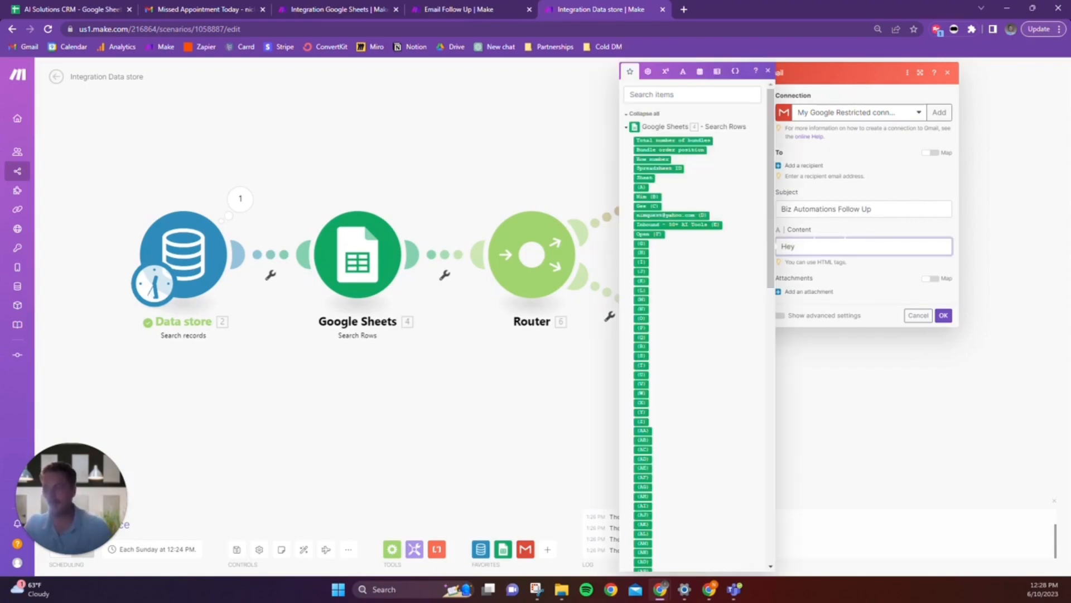
click(626, 127)
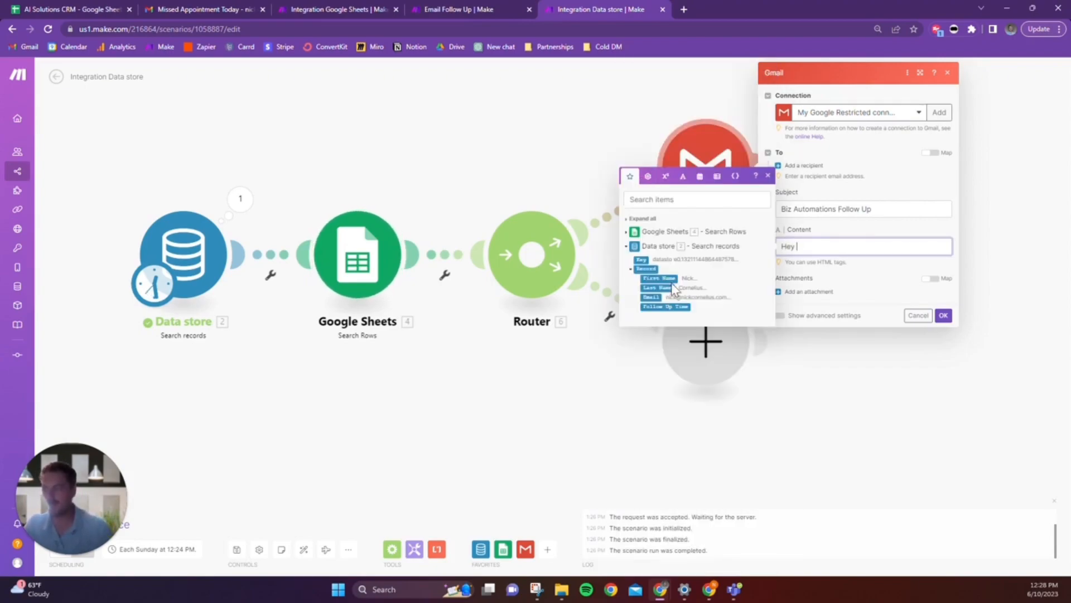
click(659, 278)
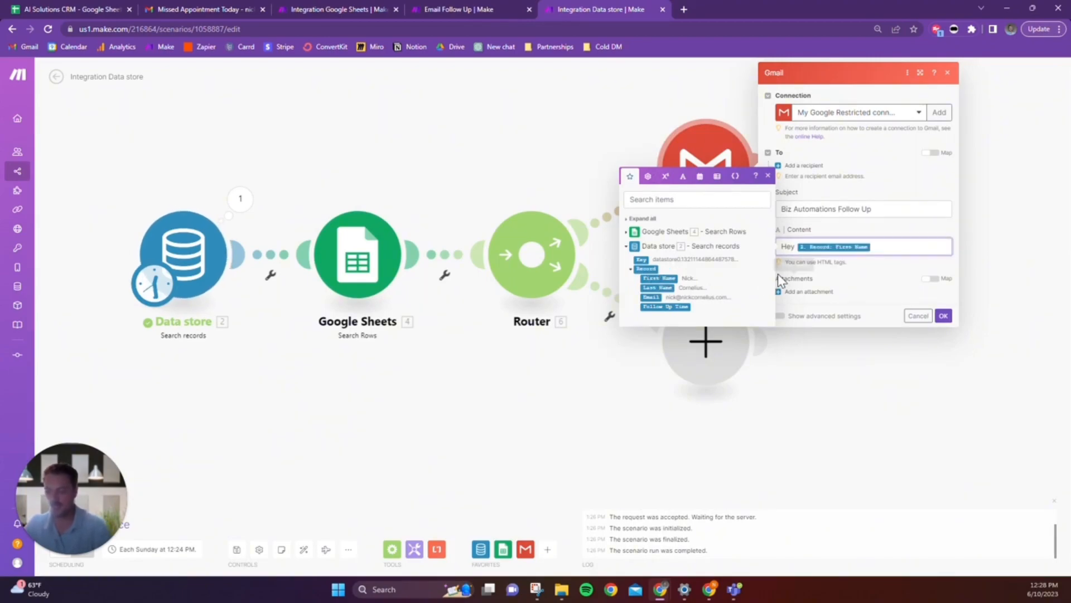
text(,)
key(Return)
key(Return)
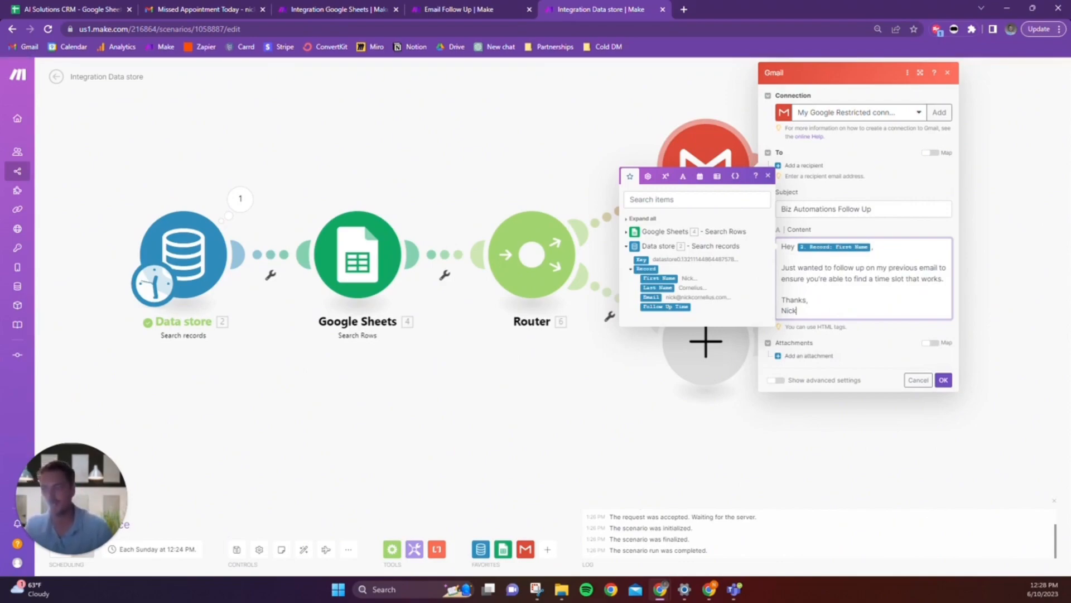
Step: Add the Data store record's Email as the recipient and save the Gmail module settings
click(943, 381)
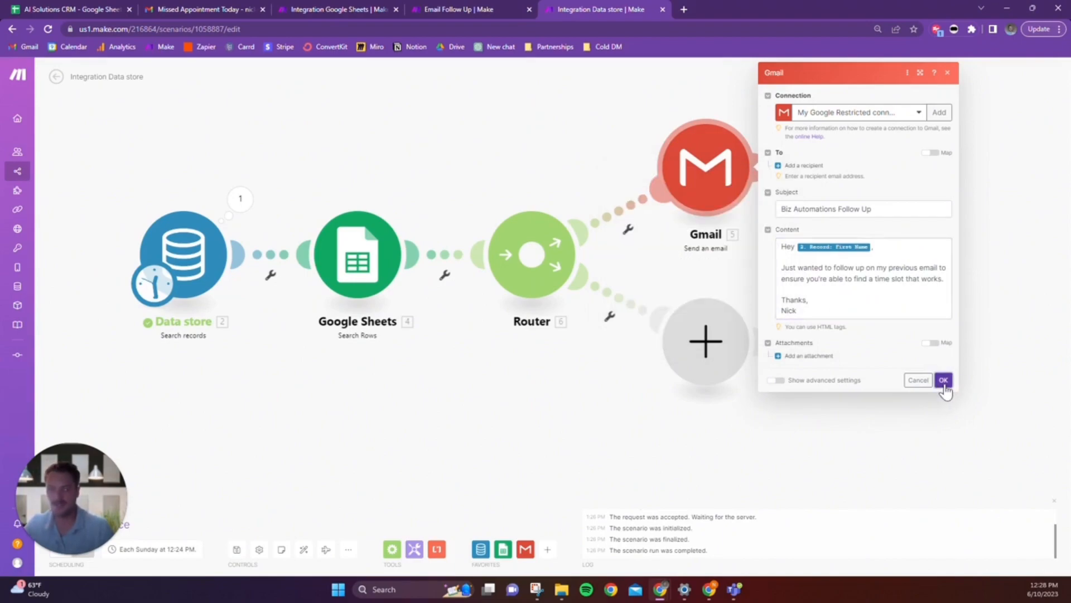
click(804, 165)
click(848, 183)
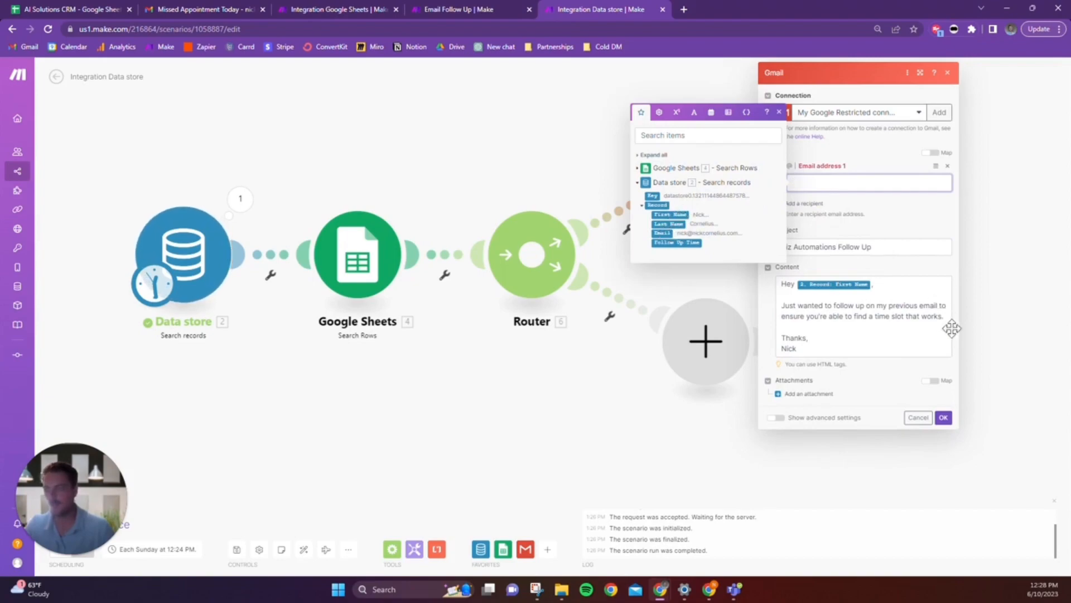
click(663, 233)
click(943, 419)
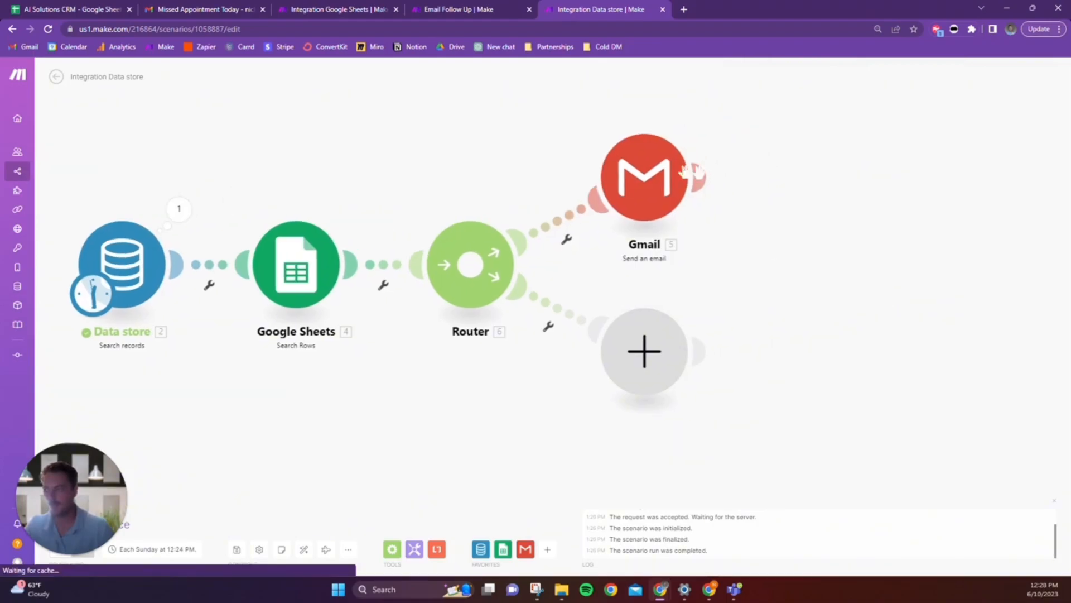
right_click(638, 175)
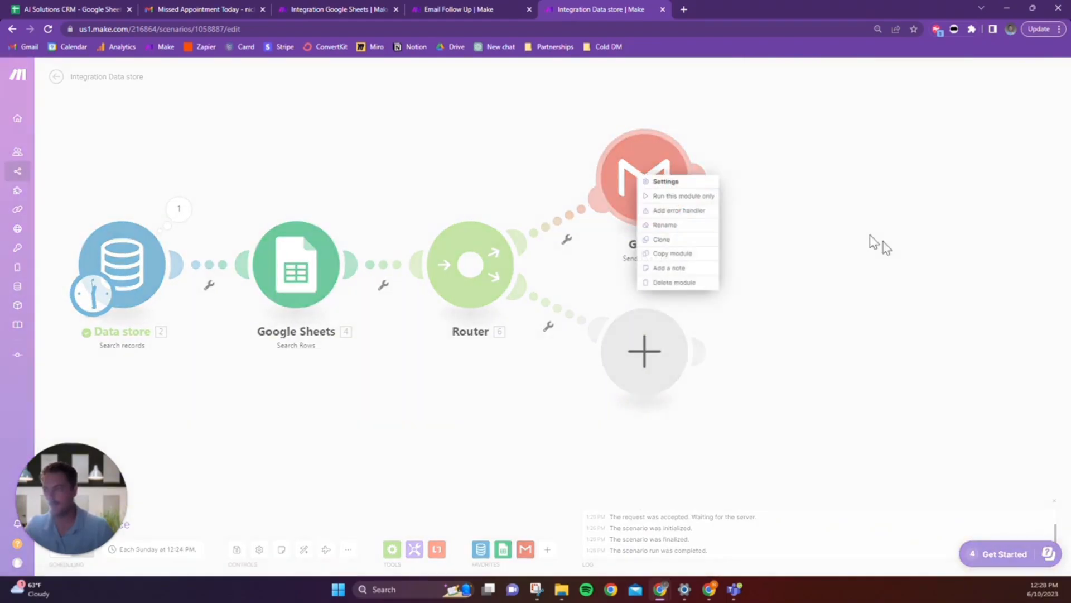
click(685, 198)
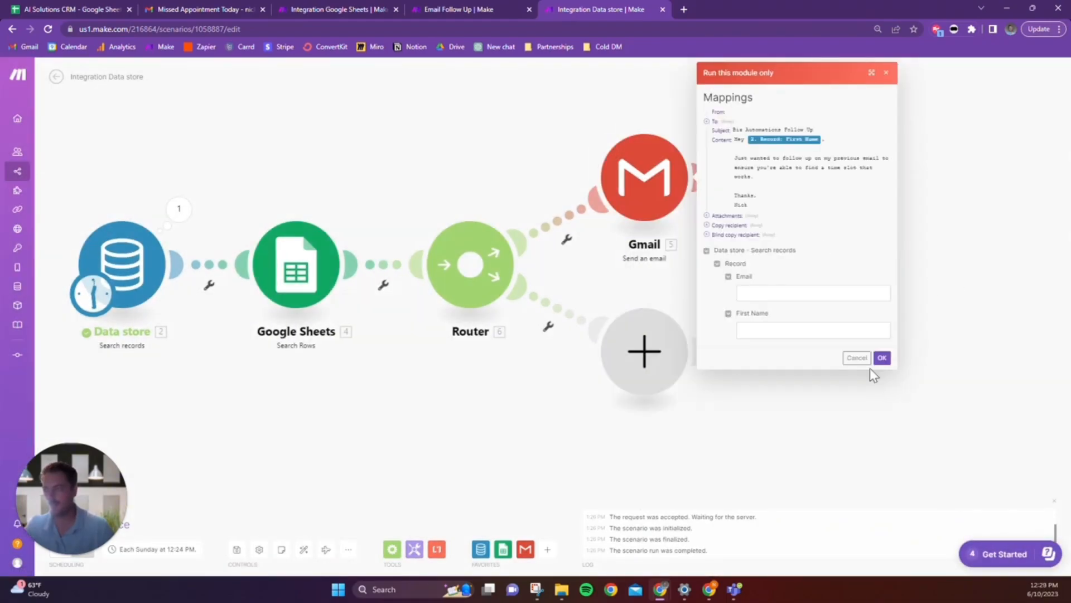
click(857, 357)
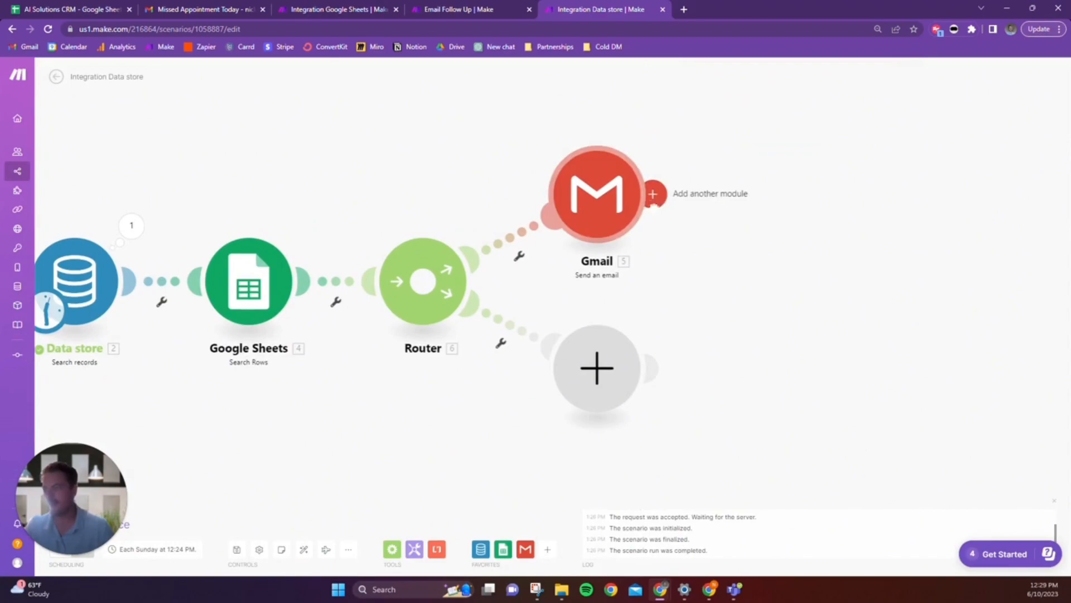
Step: Add a Data store Delete a record module after Gmail, removing the searched record from Email Follow Up by its Key
click(650, 194)
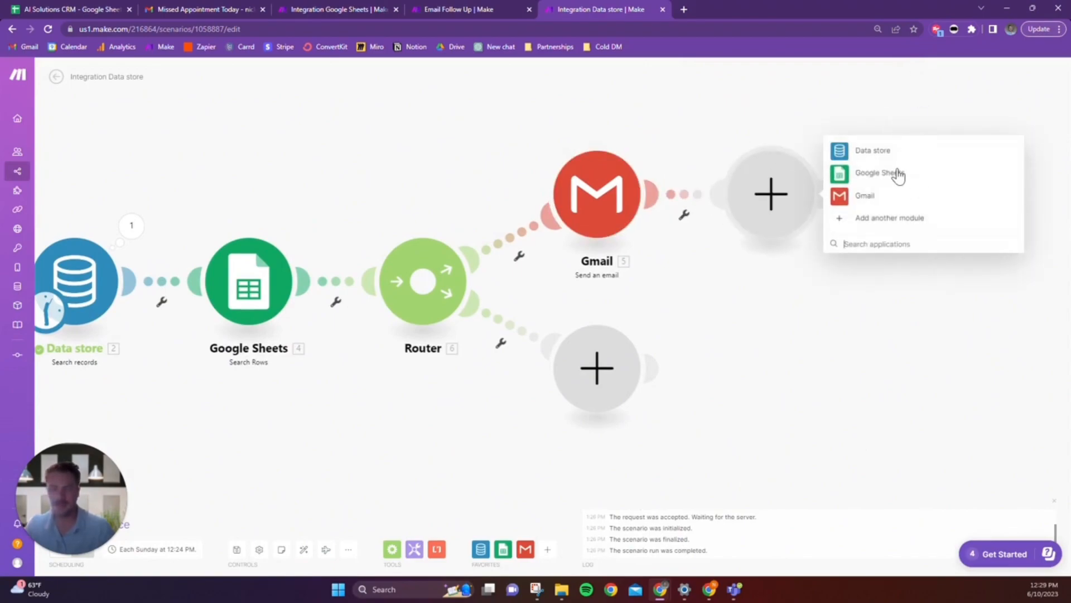
click(895, 155)
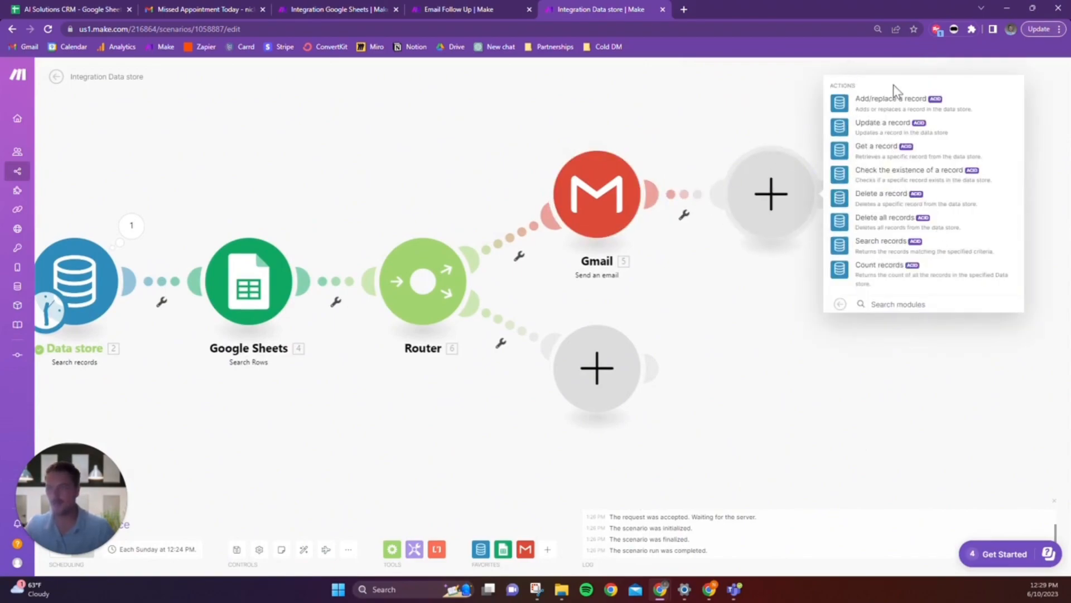
click(882, 197)
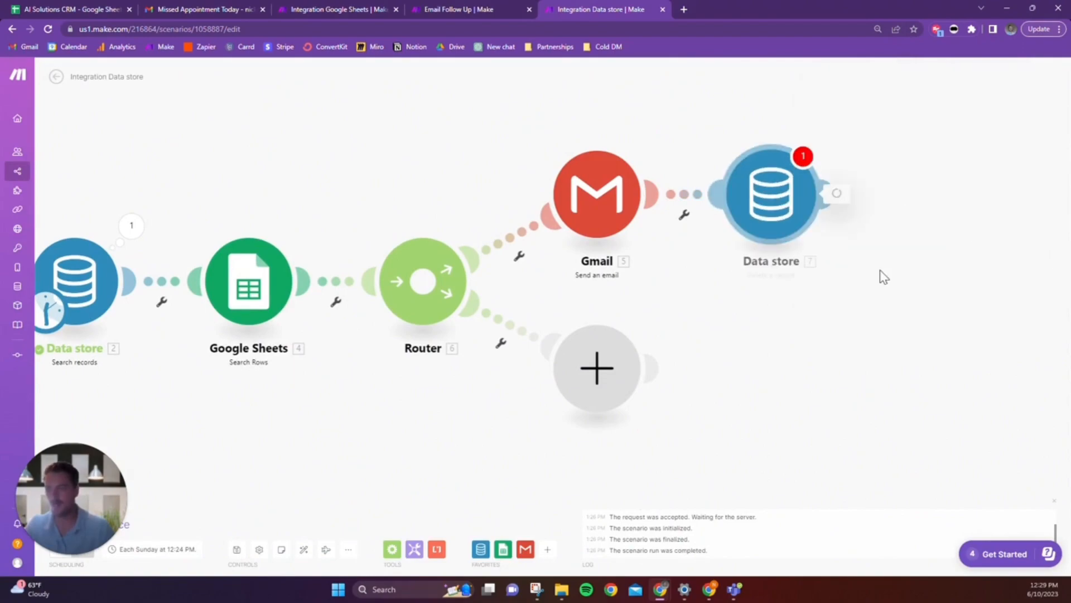
click(913, 189)
click(887, 196)
click(919, 220)
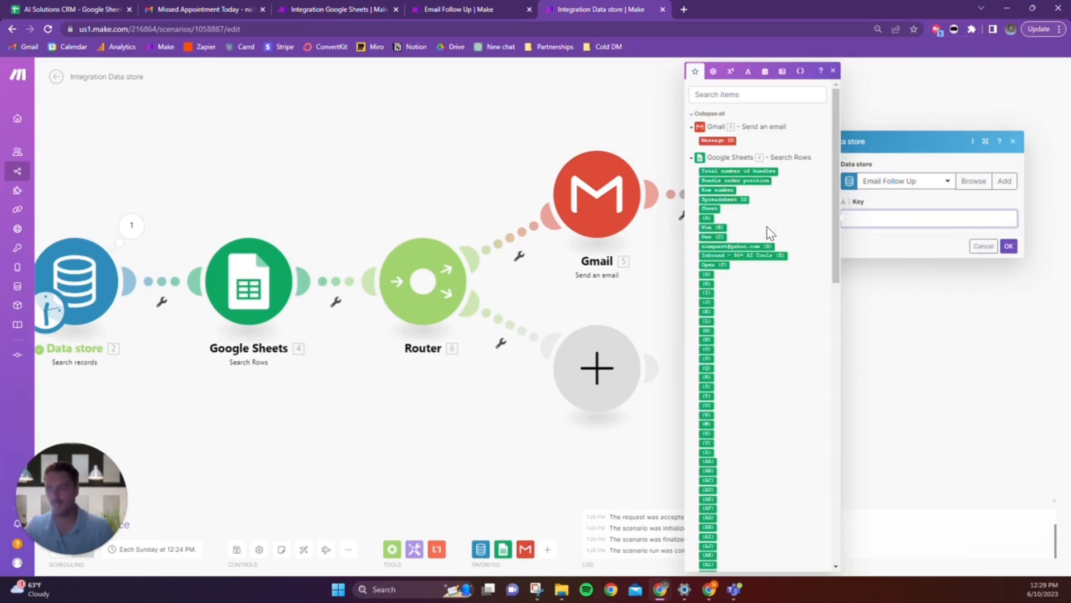
click(692, 159)
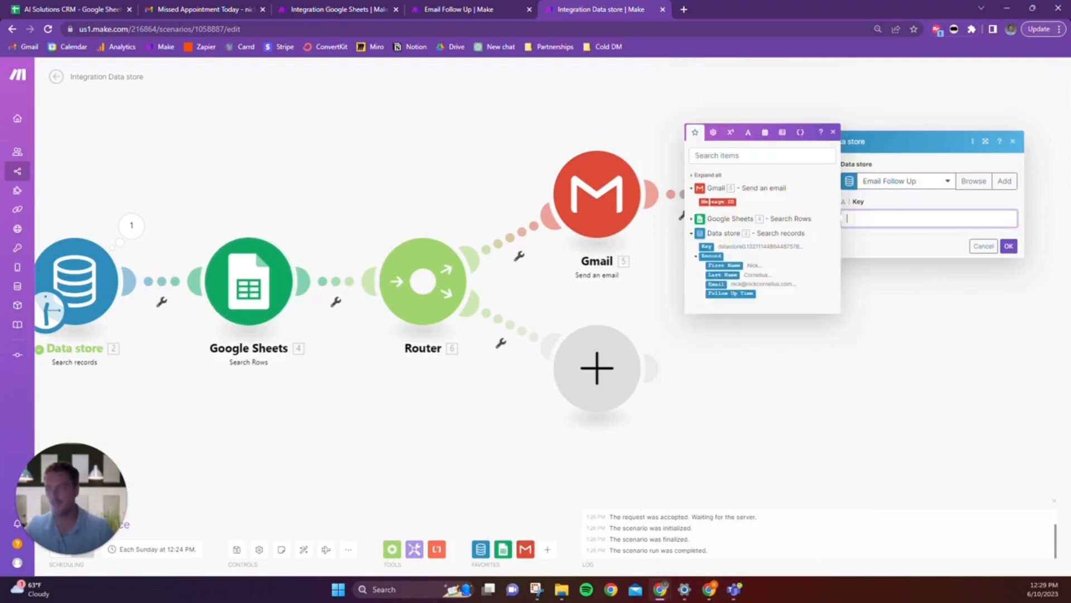
click(706, 246)
click(1009, 246)
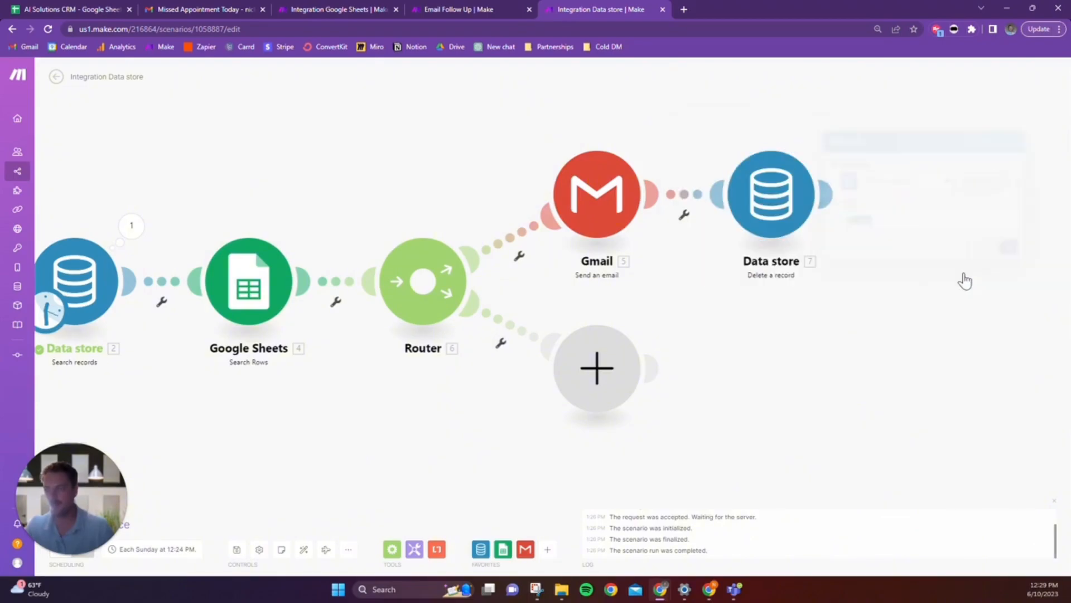
Step: Add a Data store Delete a record module on the router's empty route, using Email Follow Up and the searched record's Key
click(595, 366)
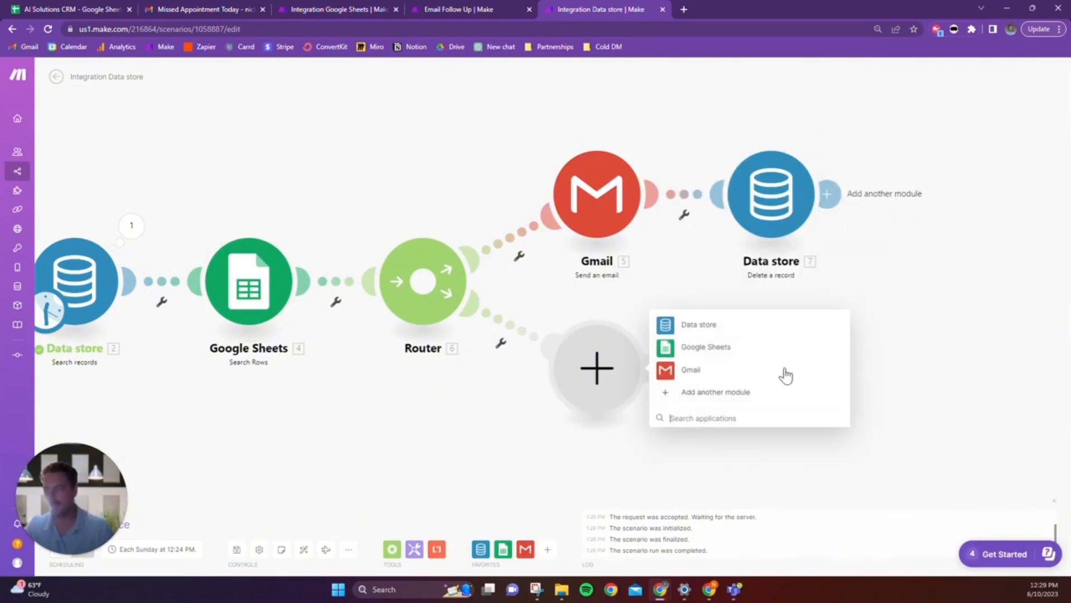
click(684, 326)
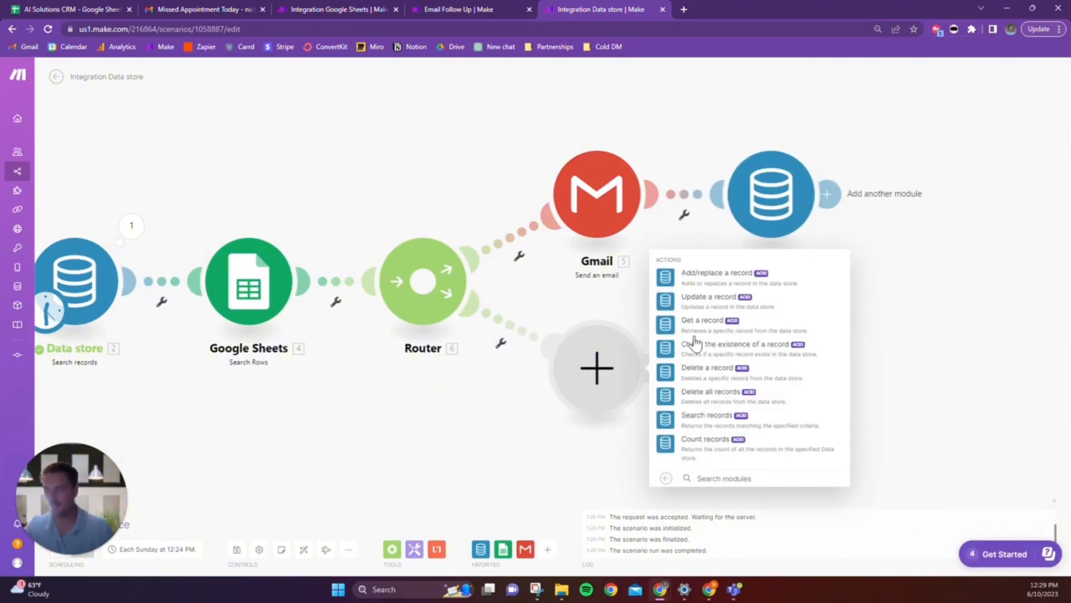
click(719, 373)
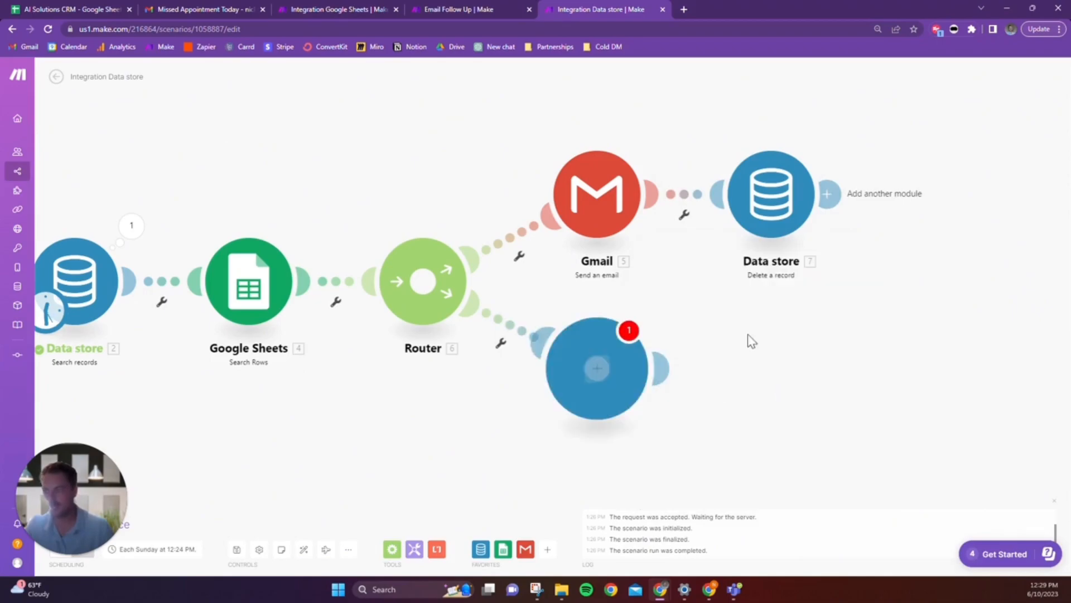
click(761, 359)
click(737, 371)
click(725, 392)
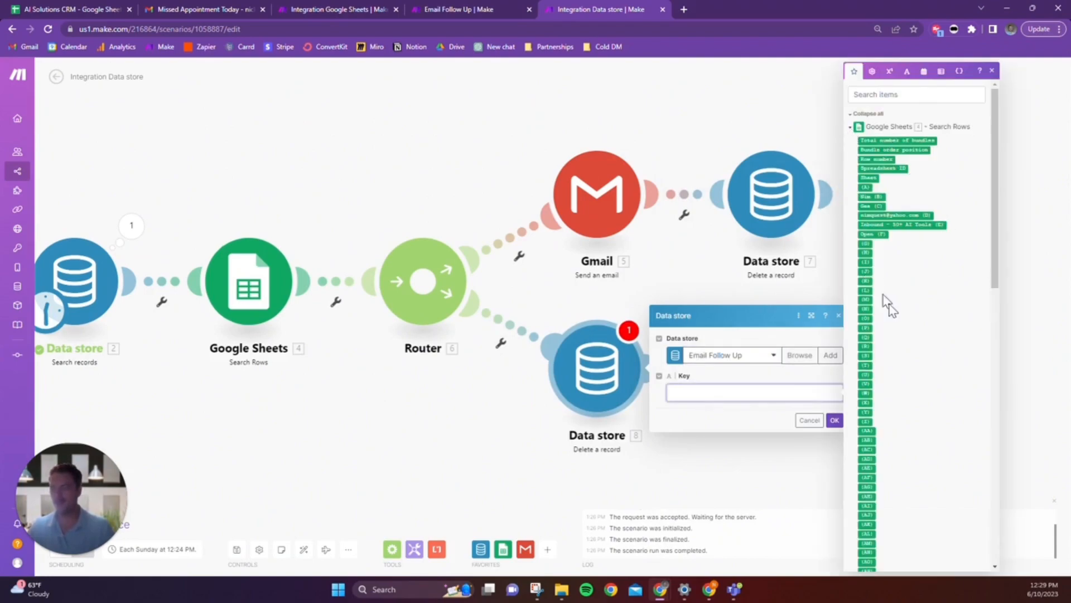
scroll(903, 370, down, 15)
click(869, 512)
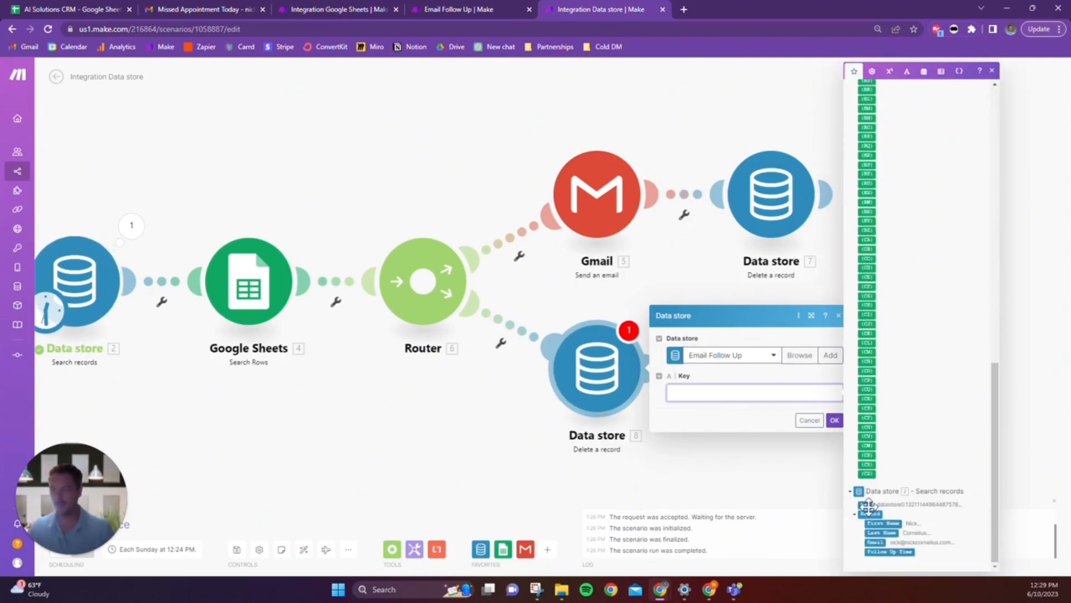
click(837, 444)
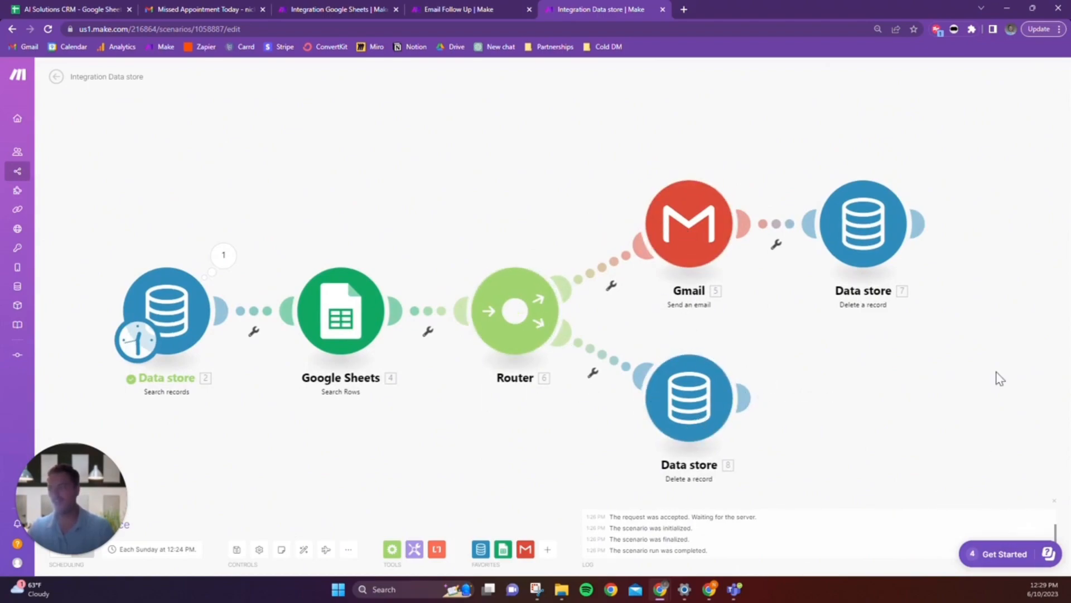
Step: Set up a filter on the route between the router and Gmail, labelled "Still No Show"
drag(983, 383, 993, 366)
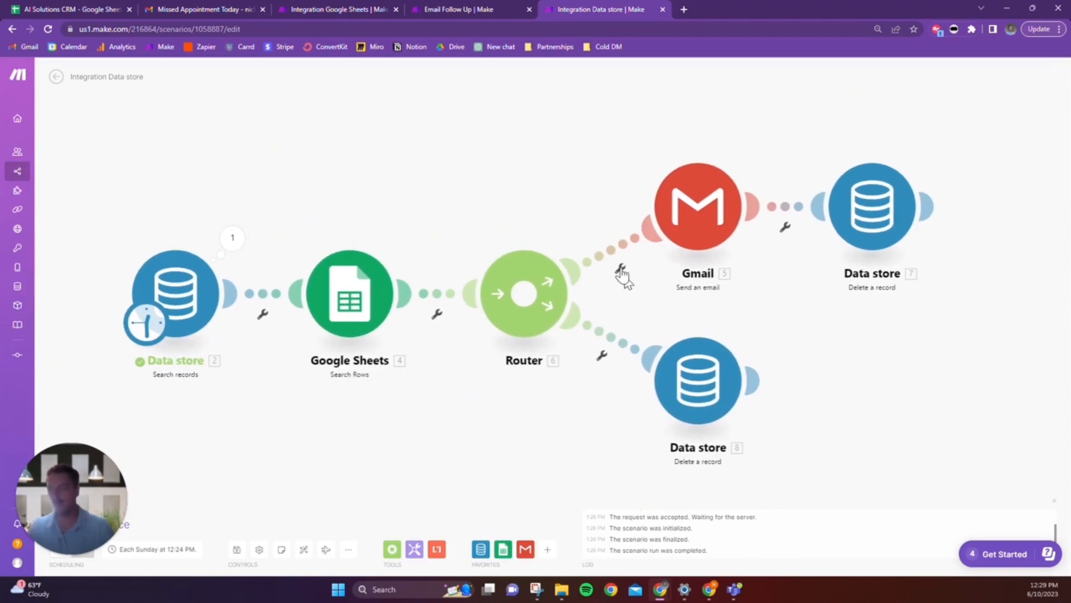
click(622, 271)
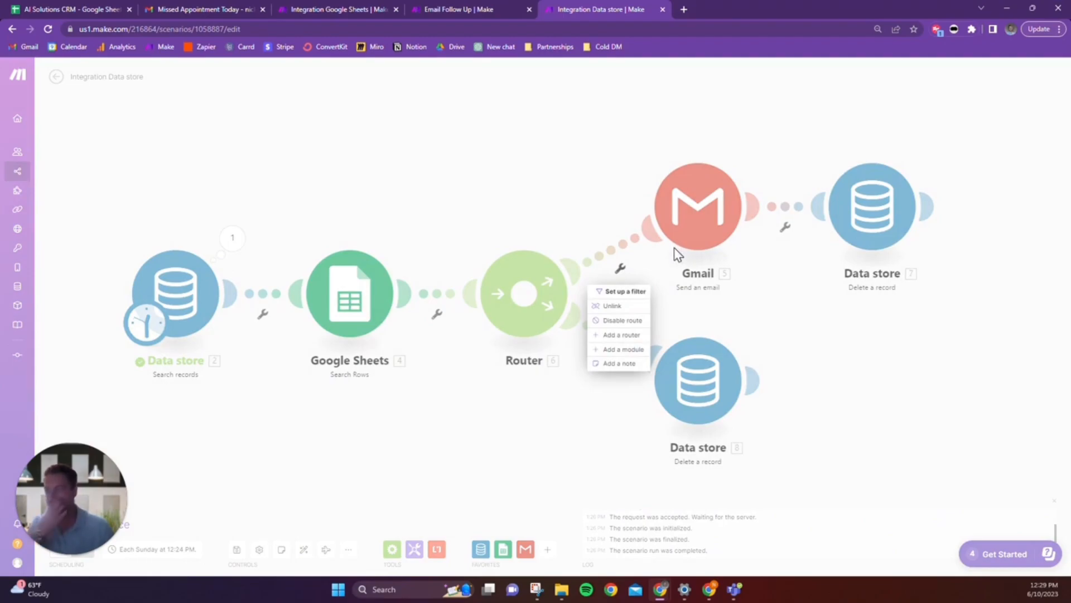
click(639, 296)
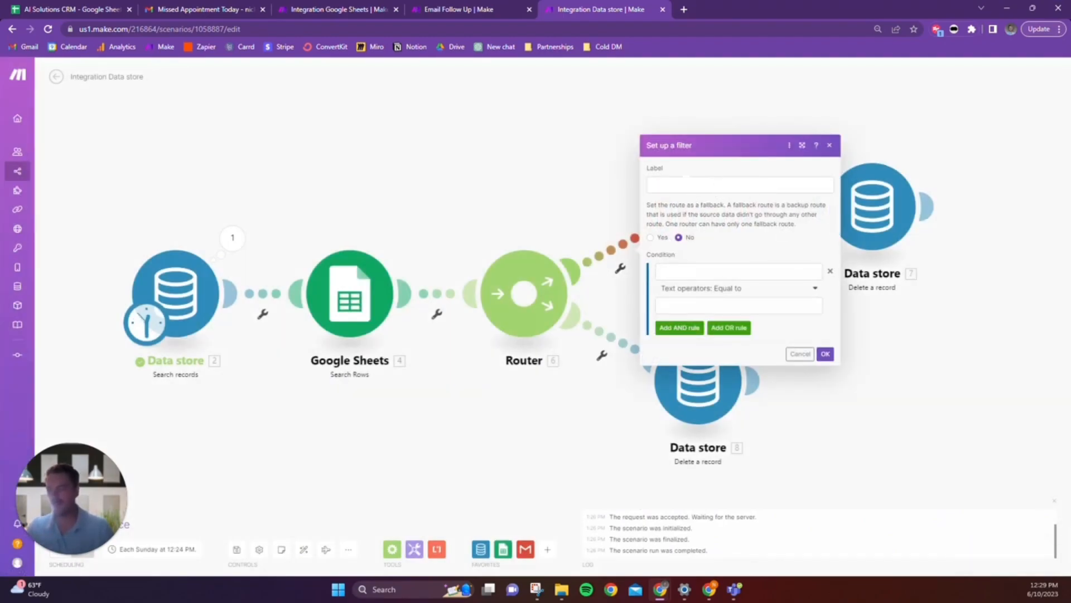
click(720, 185)
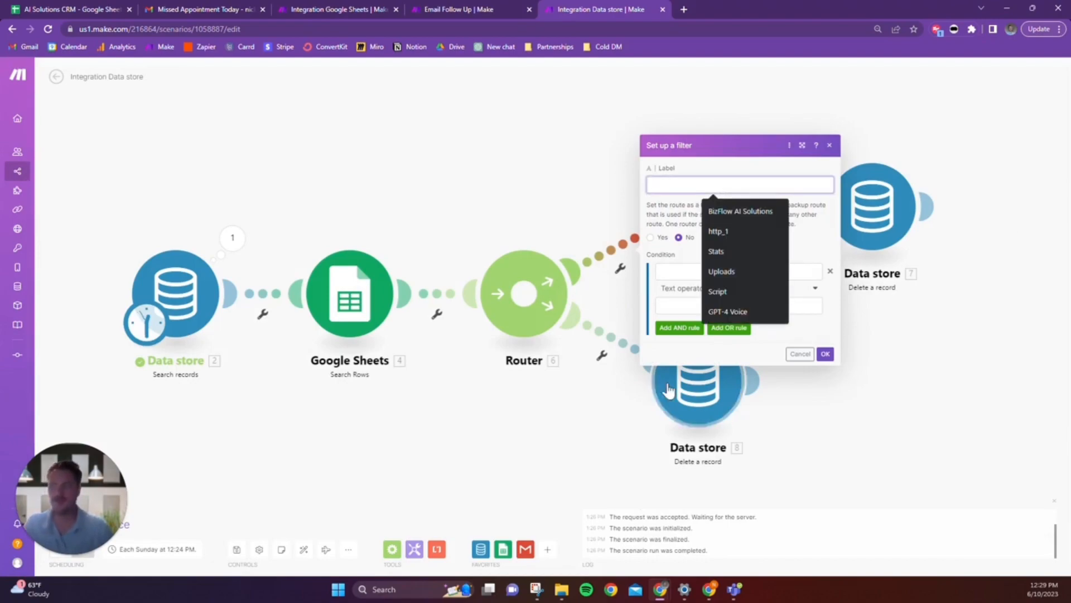
text(Still No Show)
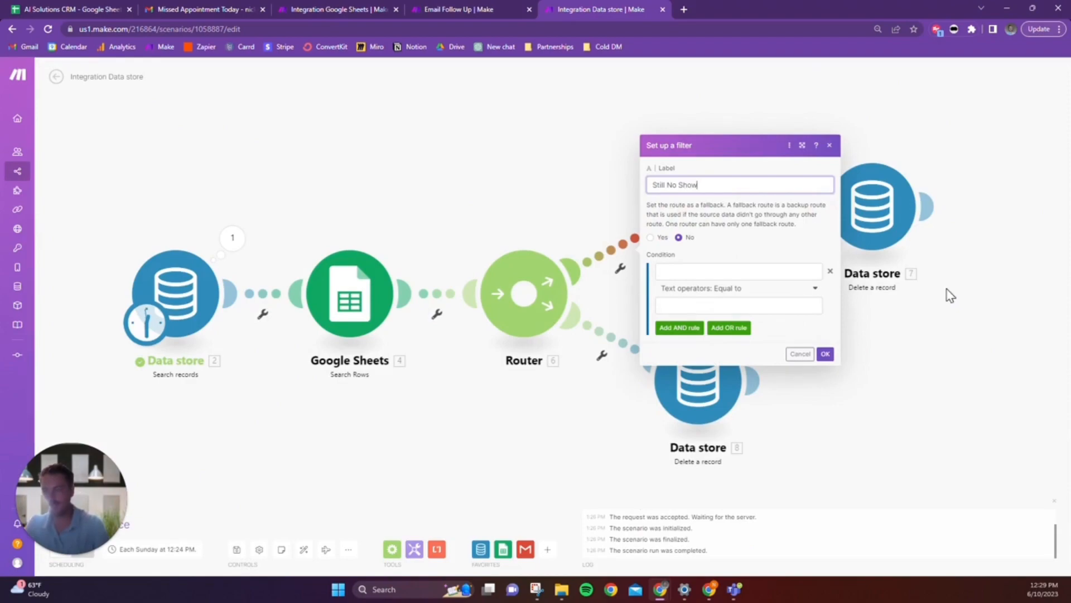
Step: Set the Still No Show filter's condition to Google Sheets column F, text operator Equal to, "No Show", and save it
click(769, 263)
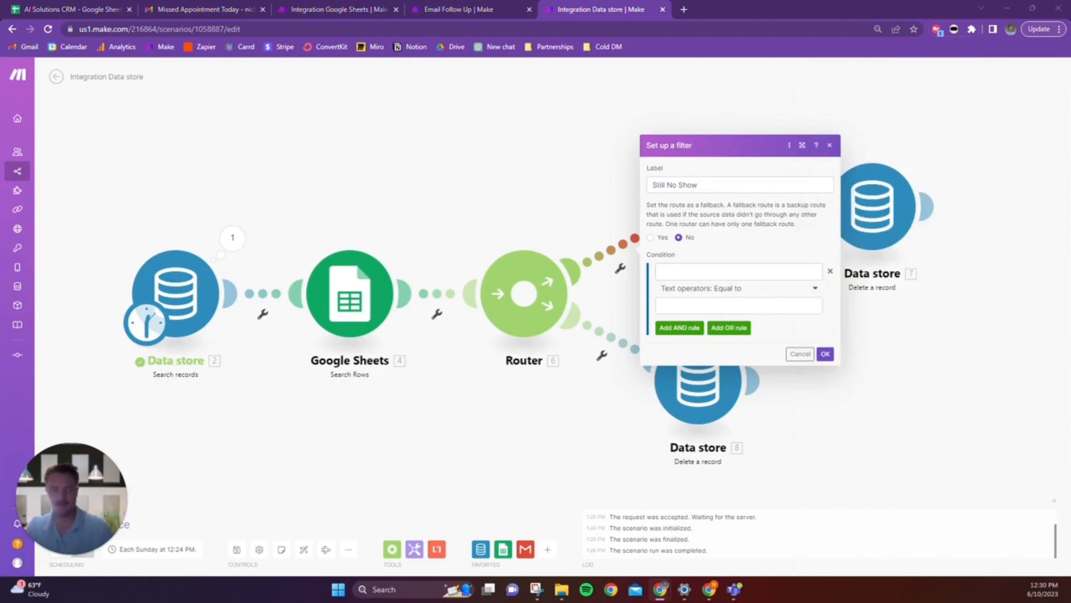
click(734, 269)
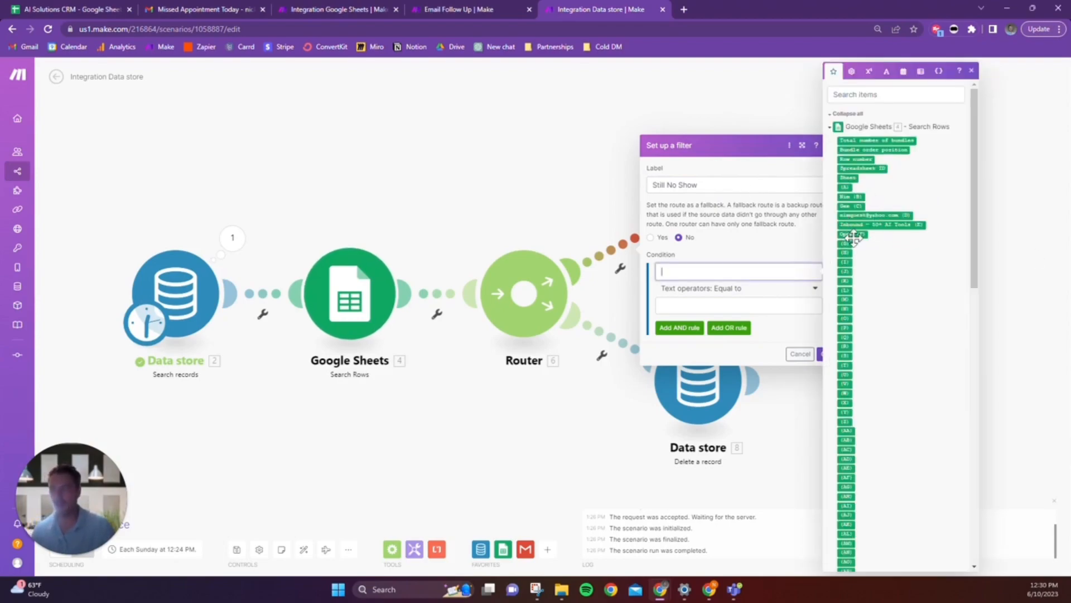
click(852, 235)
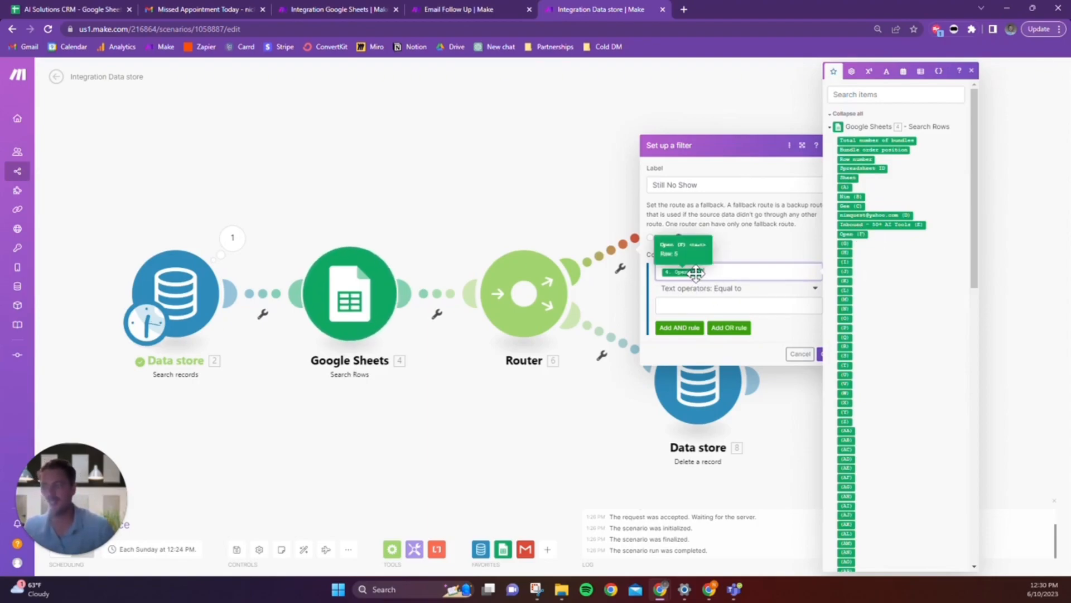
click(58, 8)
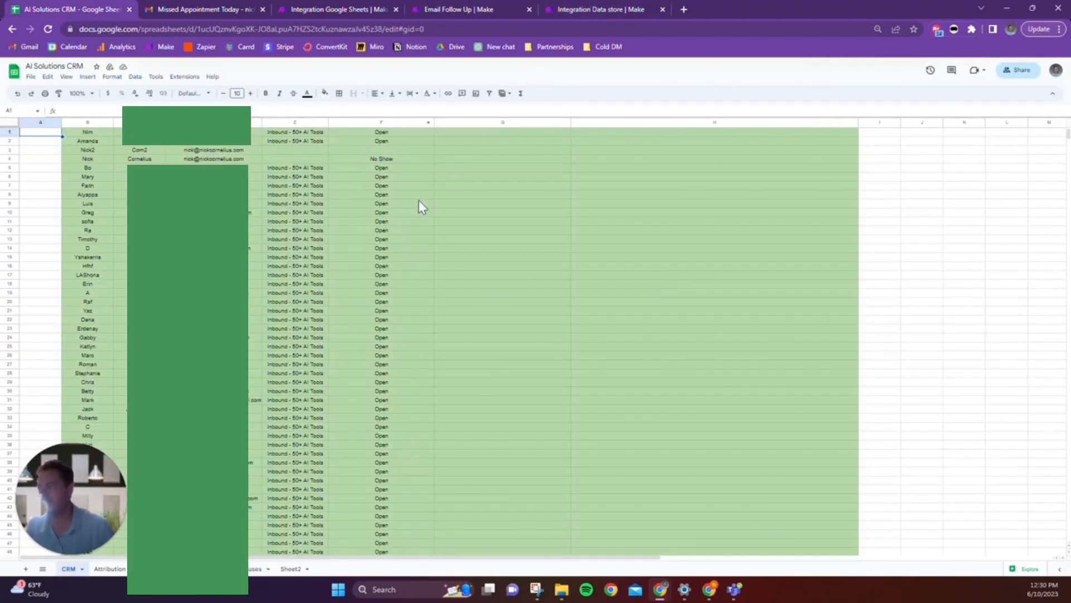
click(452, 9)
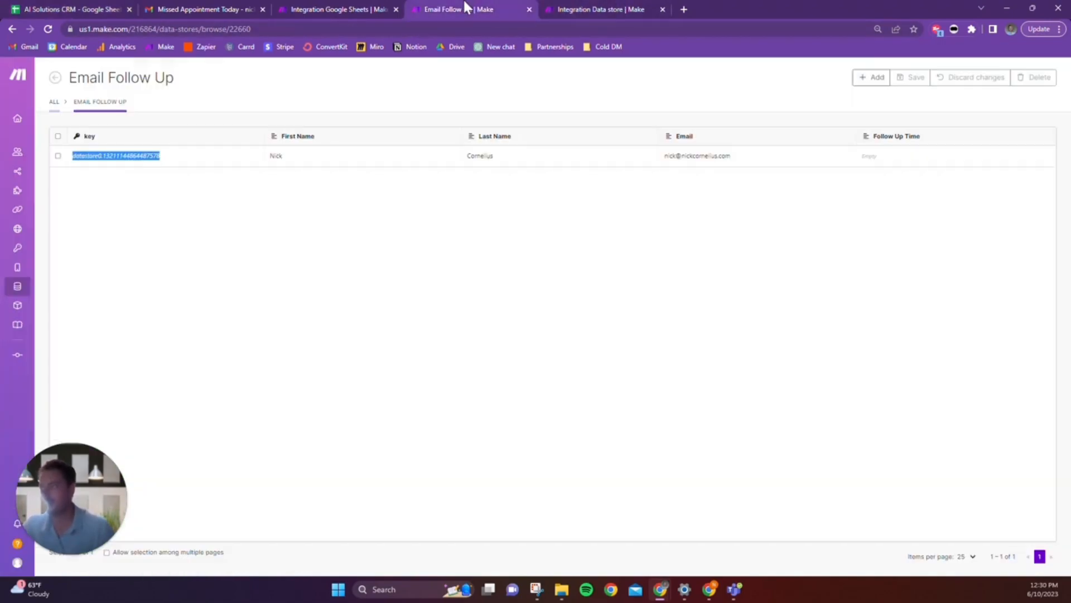
click(549, 6)
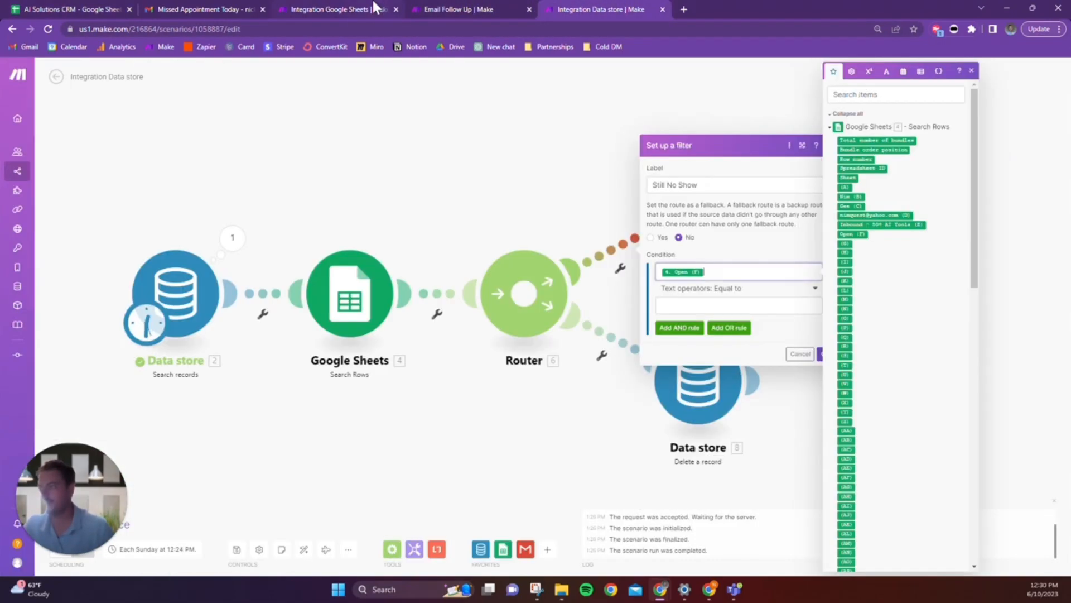
click(716, 305)
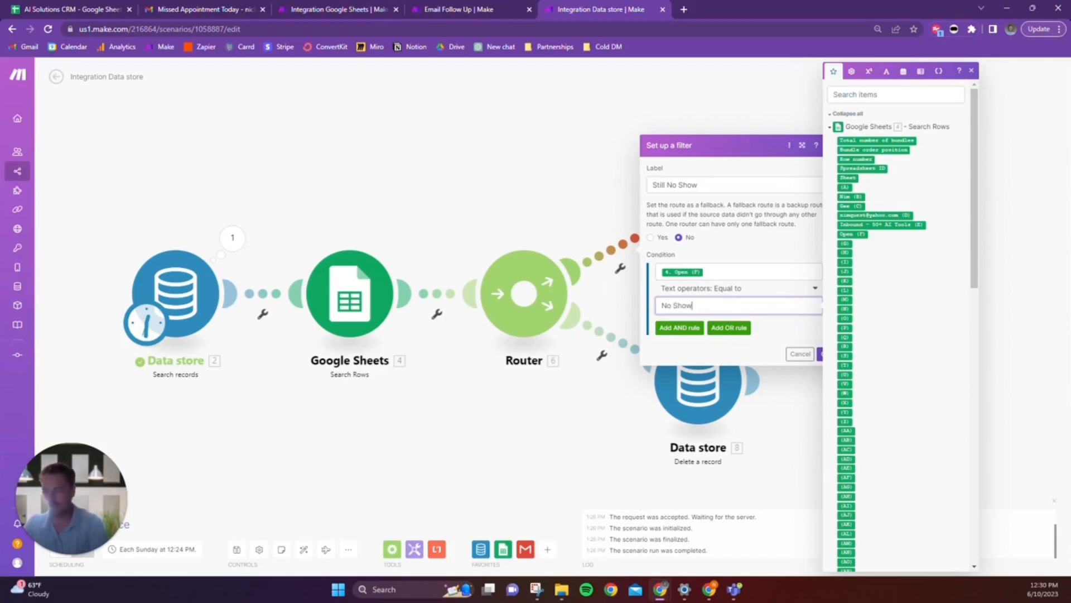
click(820, 355)
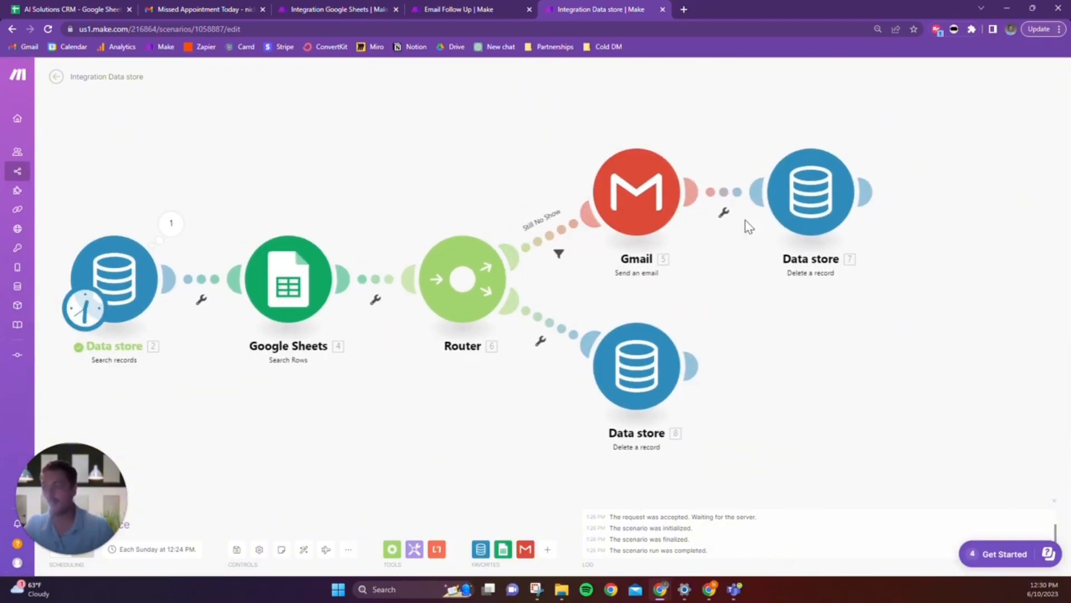
Step: Set up a filter labelled "Booked Call" on the route between the router and the lower Delete a record module
drag(803, 381, 954, 337)
click(693, 301)
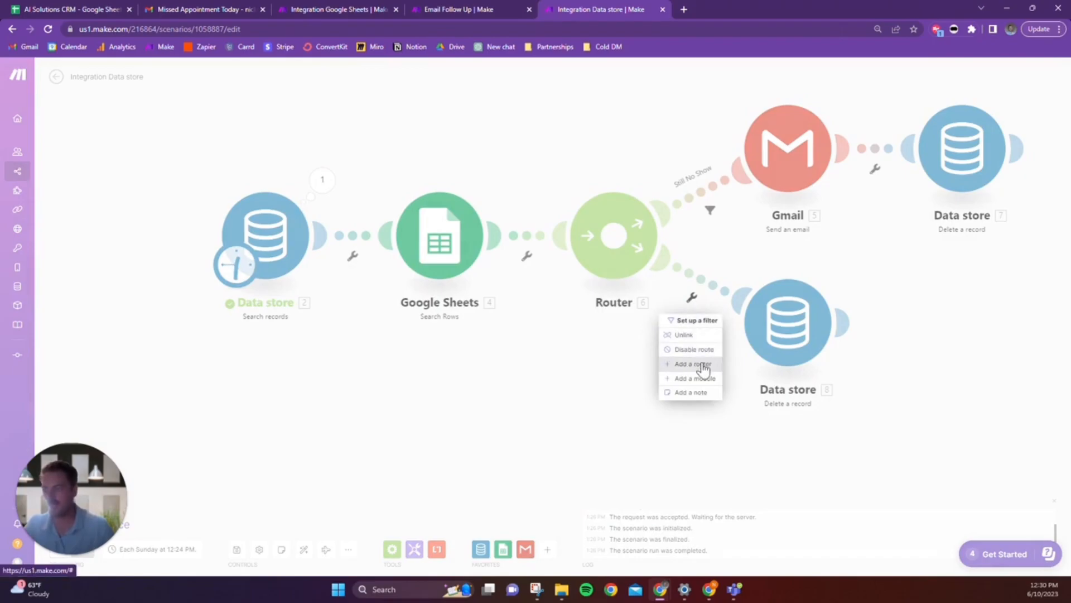
click(694, 320)
click(804, 214)
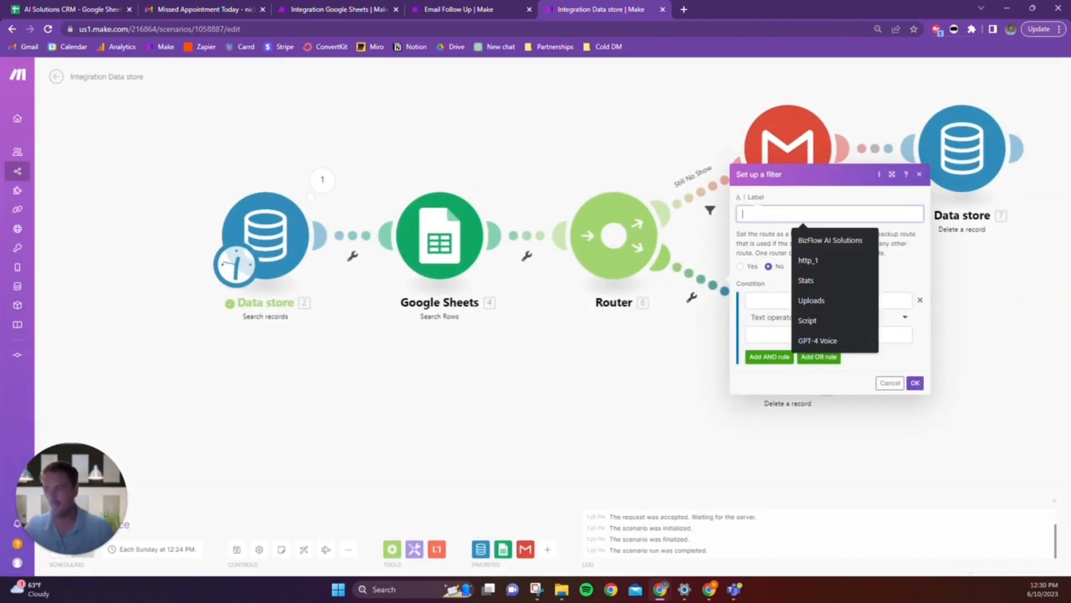
text(Booked Call)
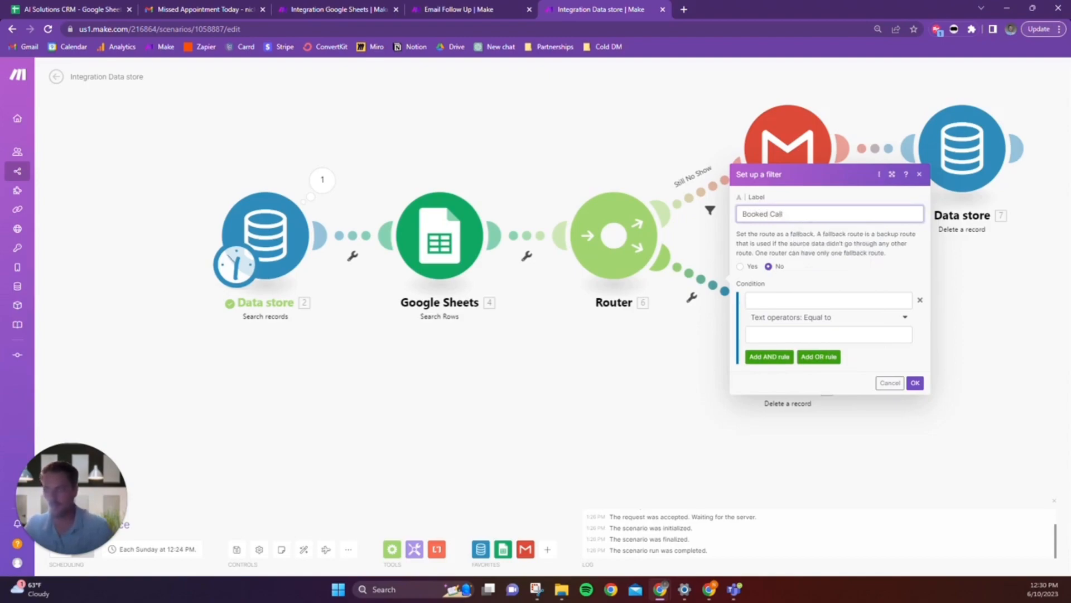
Step: Set the Booked Call filter's condition to Google Sheets column F, text operator Not equal to, "No Show", and save it
click(810, 300)
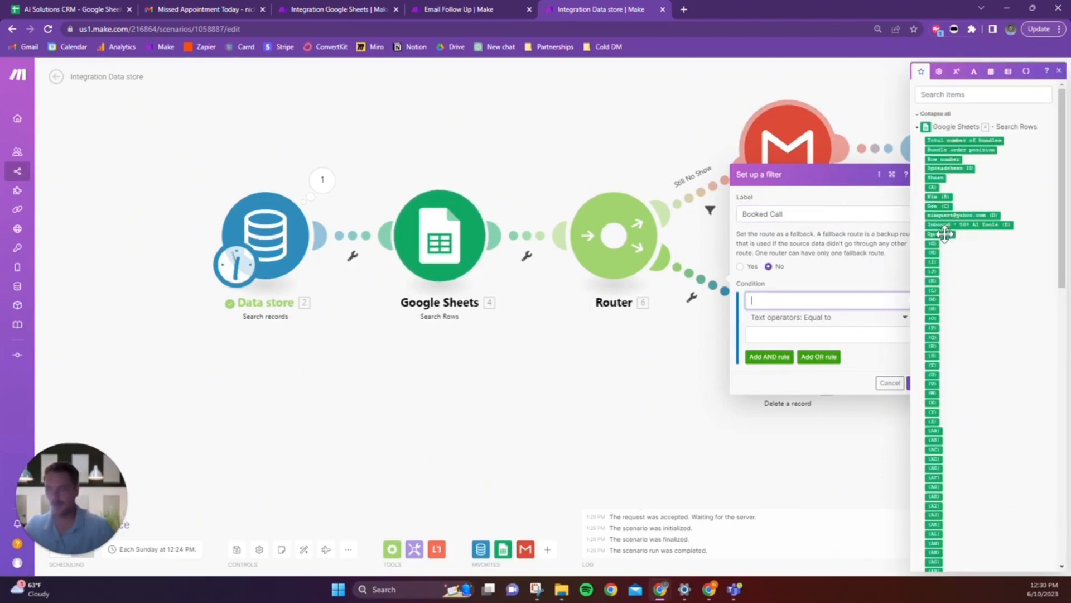
drag(888, 292, 870, 300)
click(834, 334)
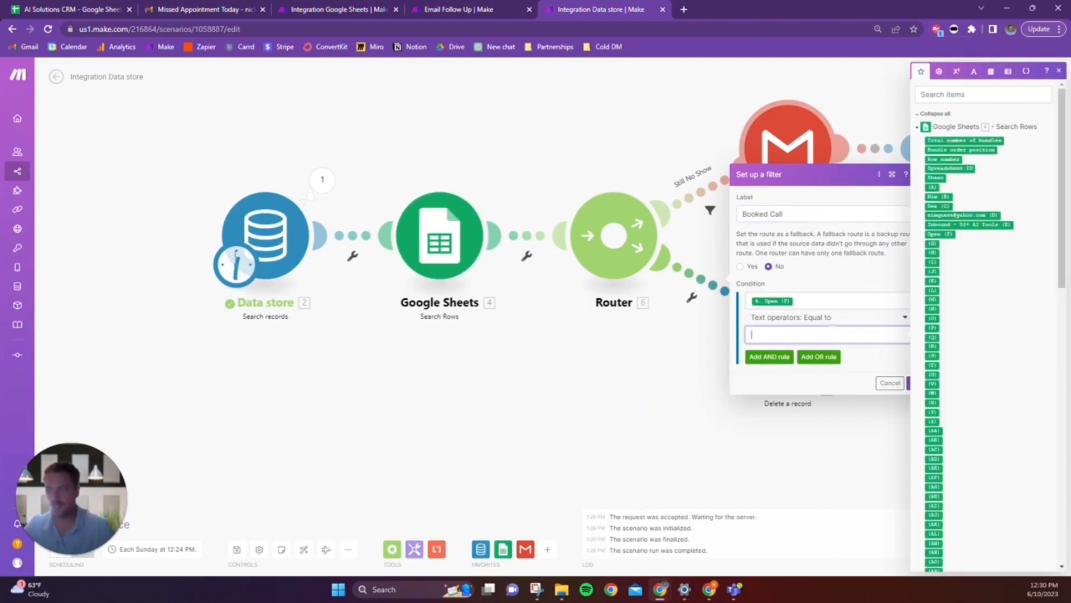
click(834, 320)
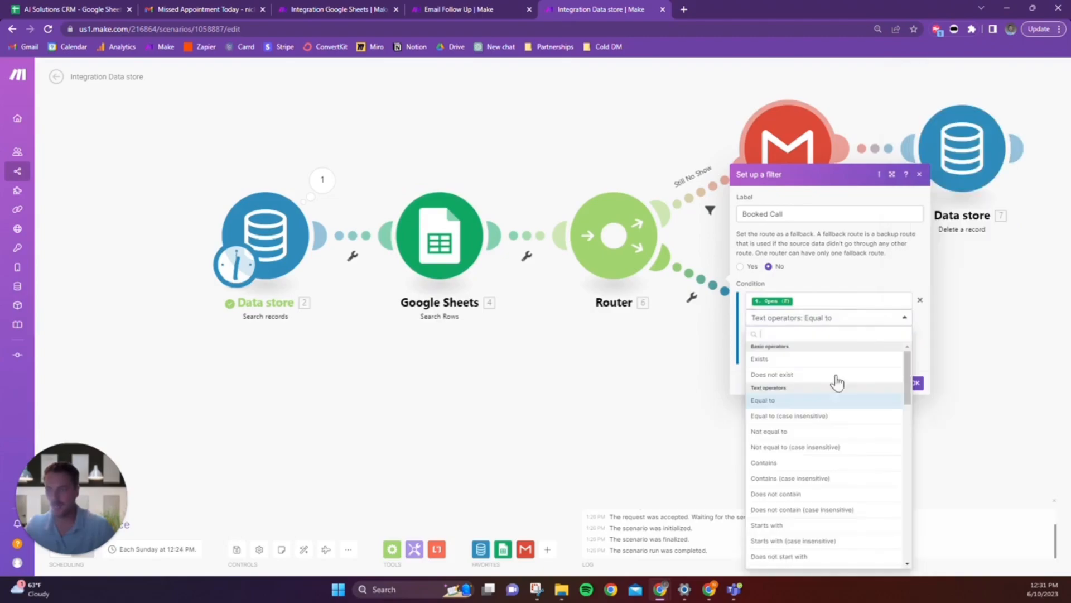
click(770, 431)
click(786, 333)
text(No Show)
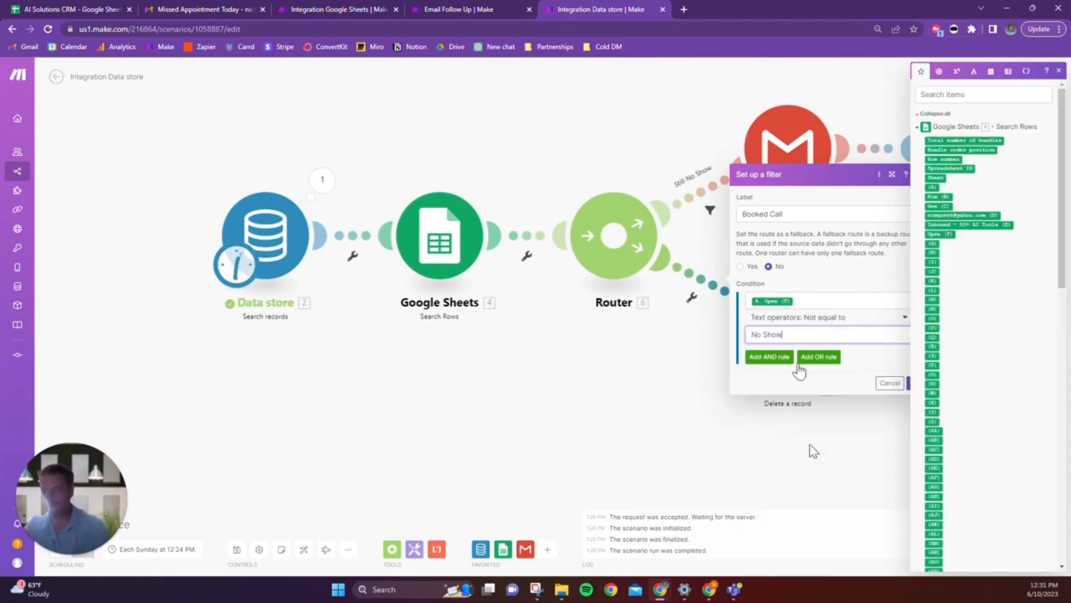
click(909, 384)
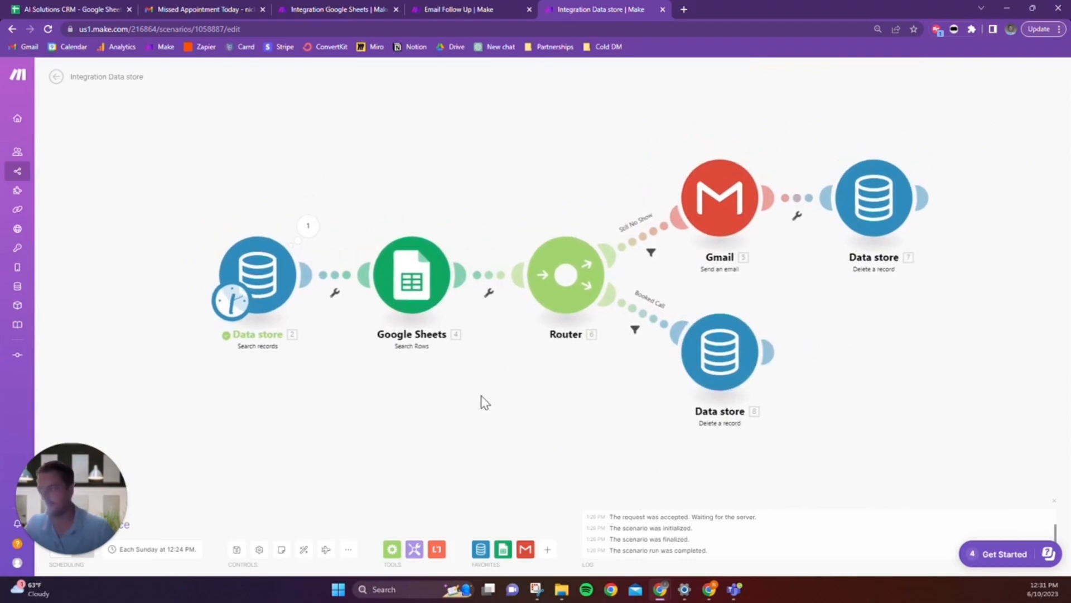
Step: Review the Email Follow Up record and the CRM sheet, and run the Integration Data store scenario once
click(463, 8)
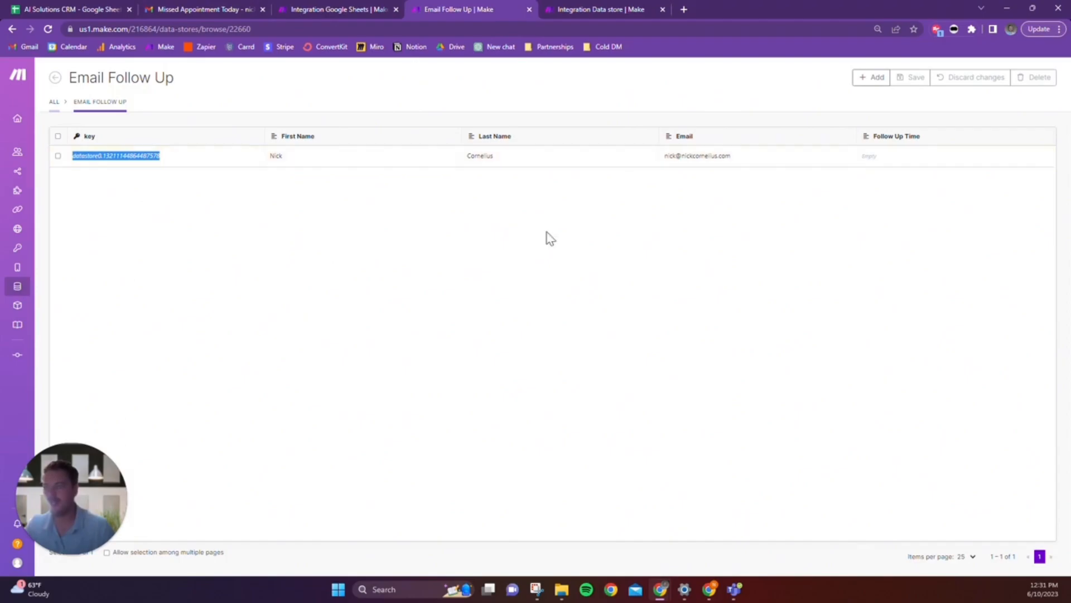
click(632, 10)
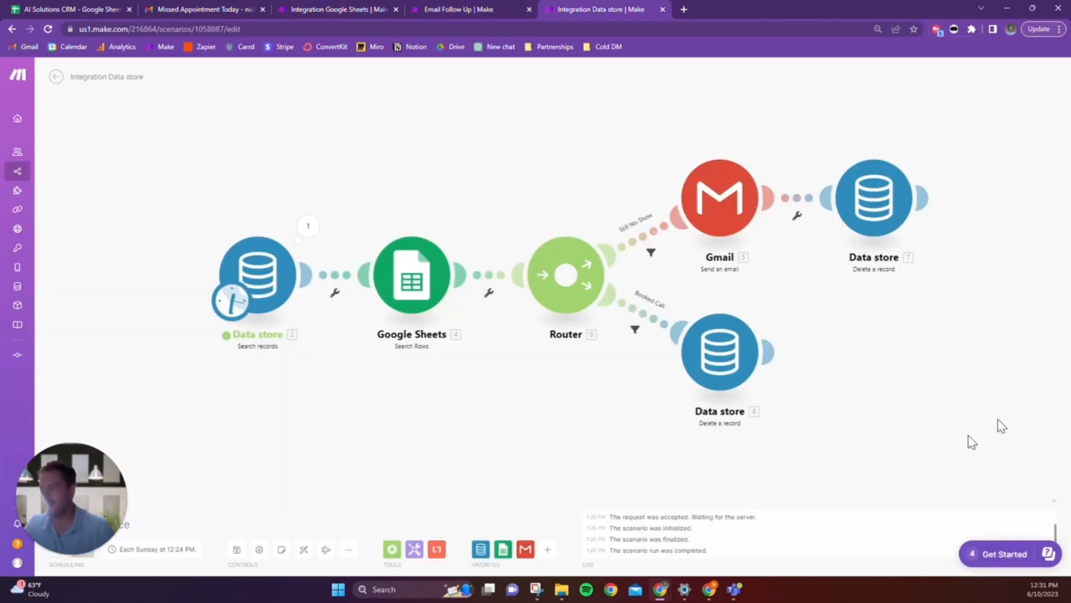
click(73, 7)
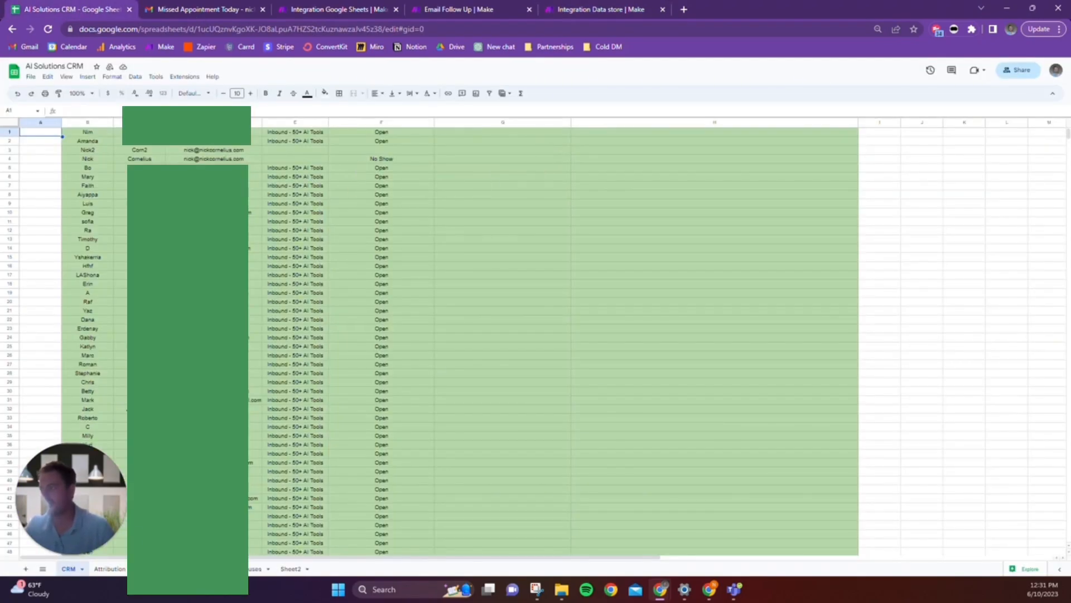
click(640, 8)
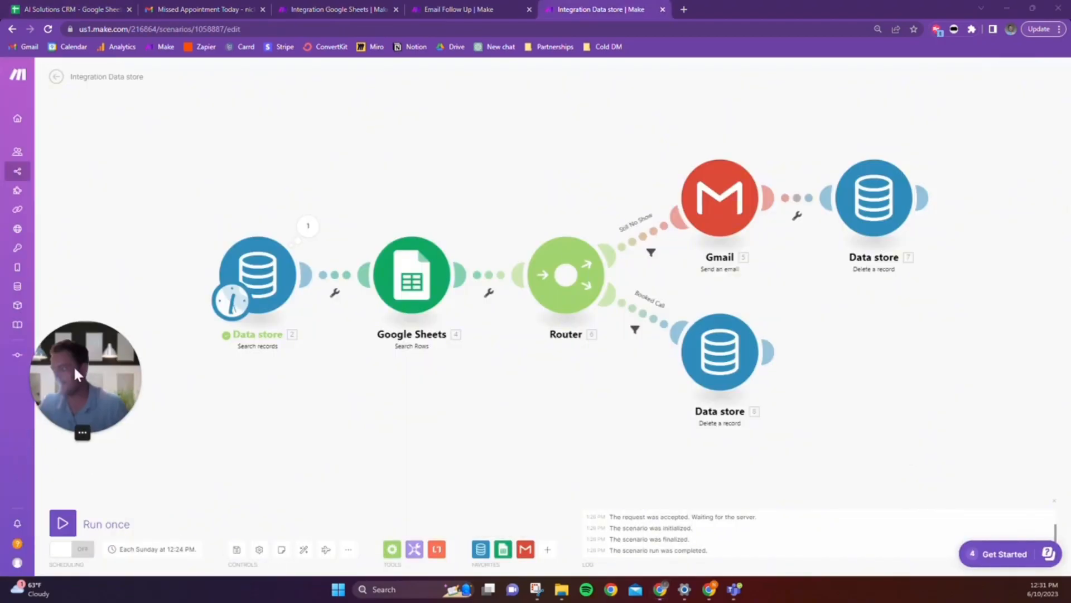
click(63, 522)
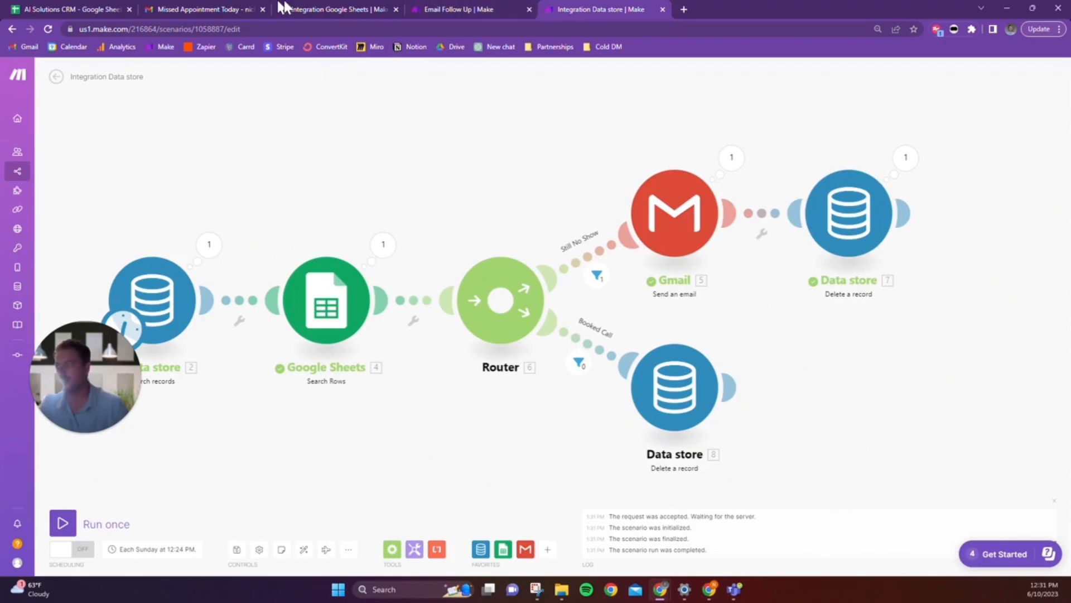
Step: Check the Gmail inbox for the Biz Automations Follow Up email and return to the Integration Data store scenario
click(307, 9)
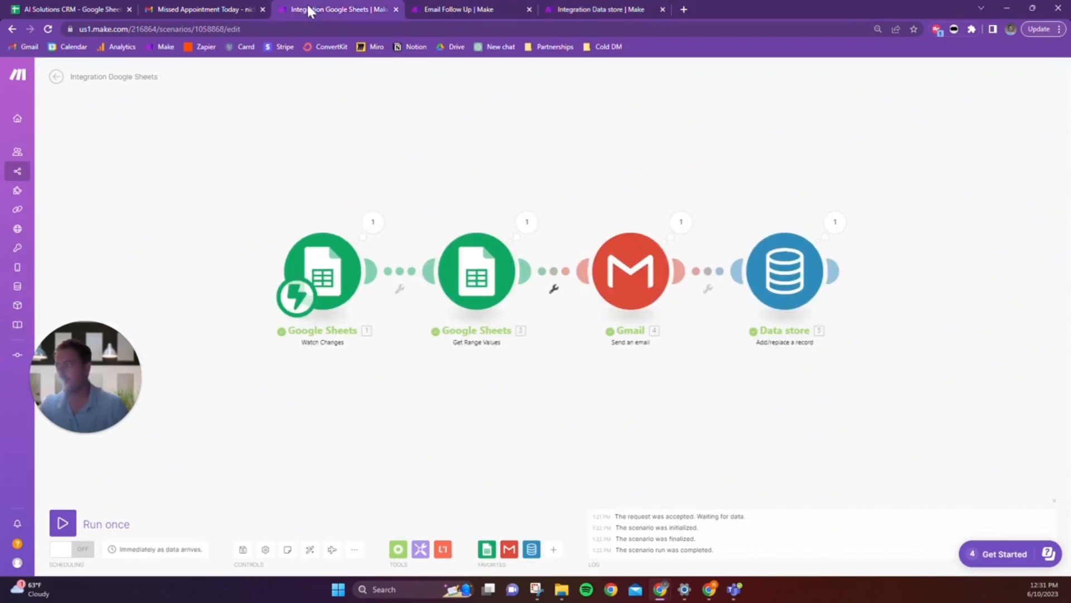
click(178, 11)
click(84, 147)
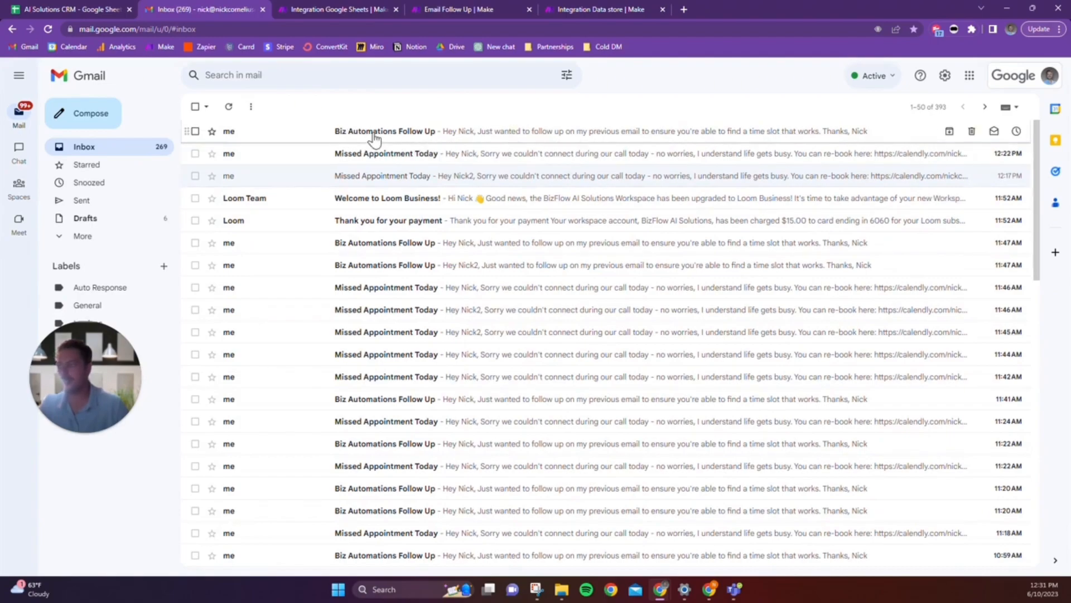
click(617, 2)
drag(812, 377, 883, 366)
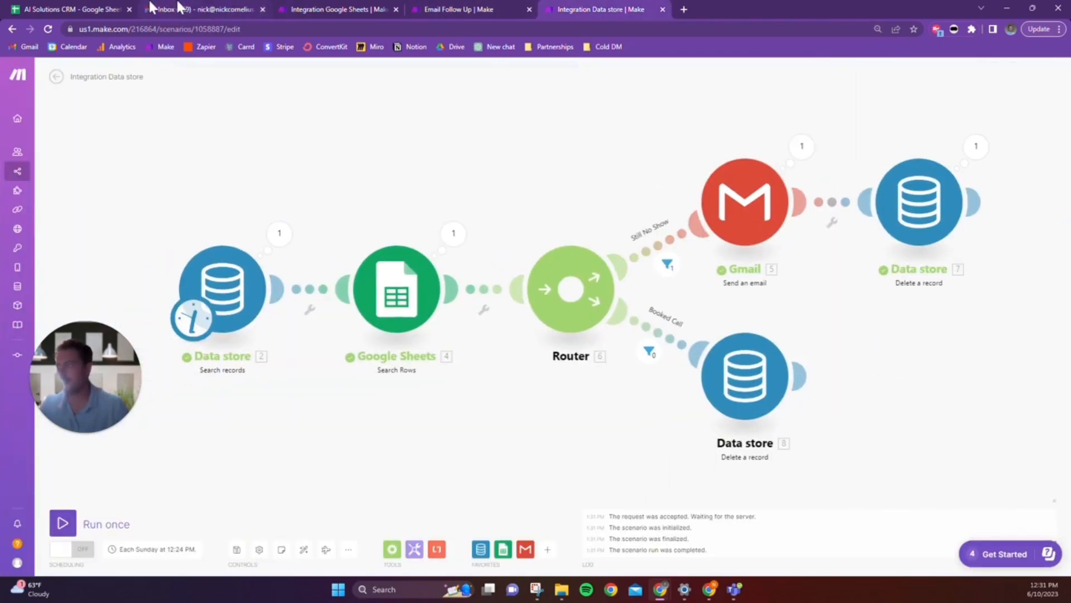
Step: Refresh the Email Follow Up data store to check whether the processed record is still there
click(453, 9)
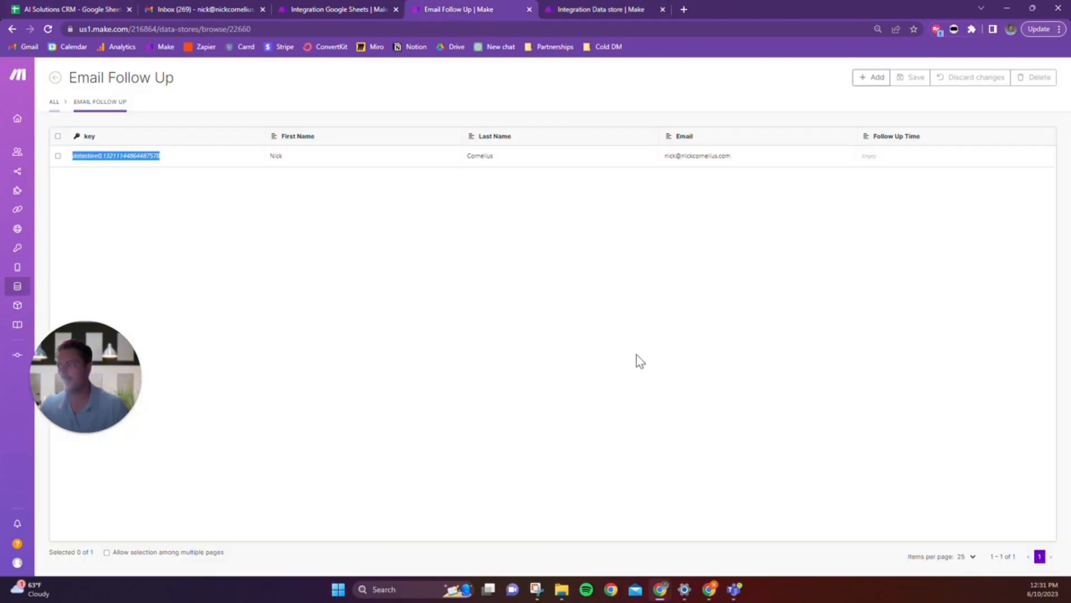
click(692, 393)
key(F5)
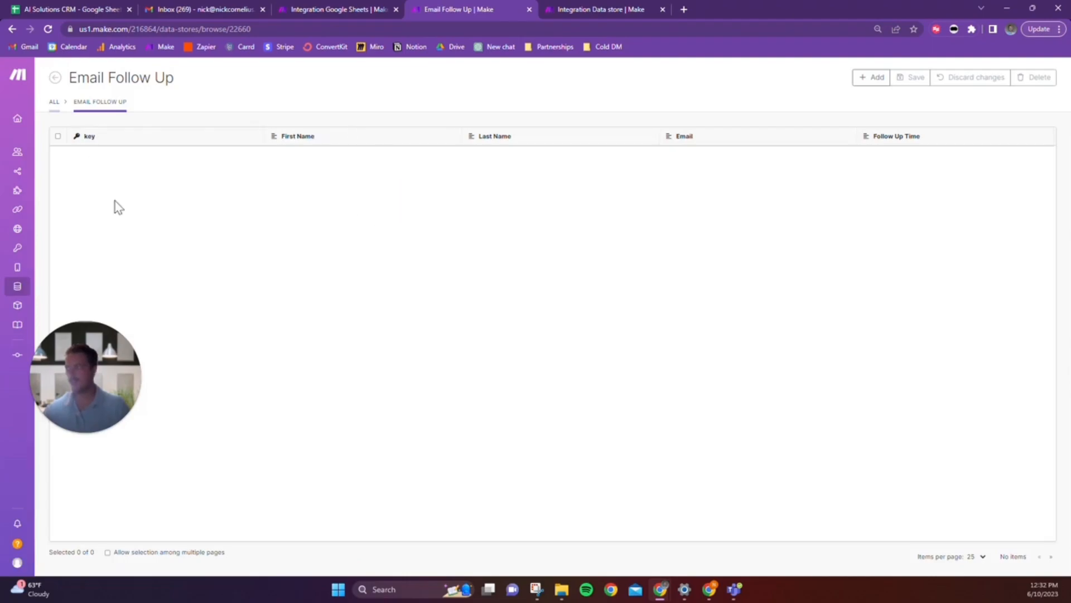
Step: Run the Integration Google Sheets scenario once, choosing to wait for new data instead of using the queued data
click(603, 8)
click(341, 9)
click(65, 532)
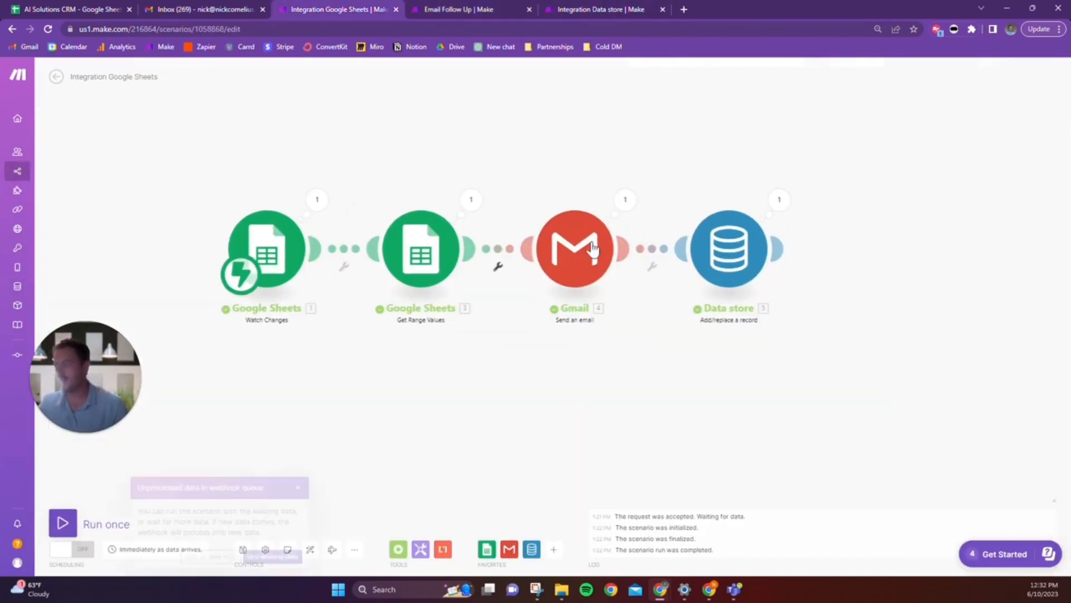
click(215, 557)
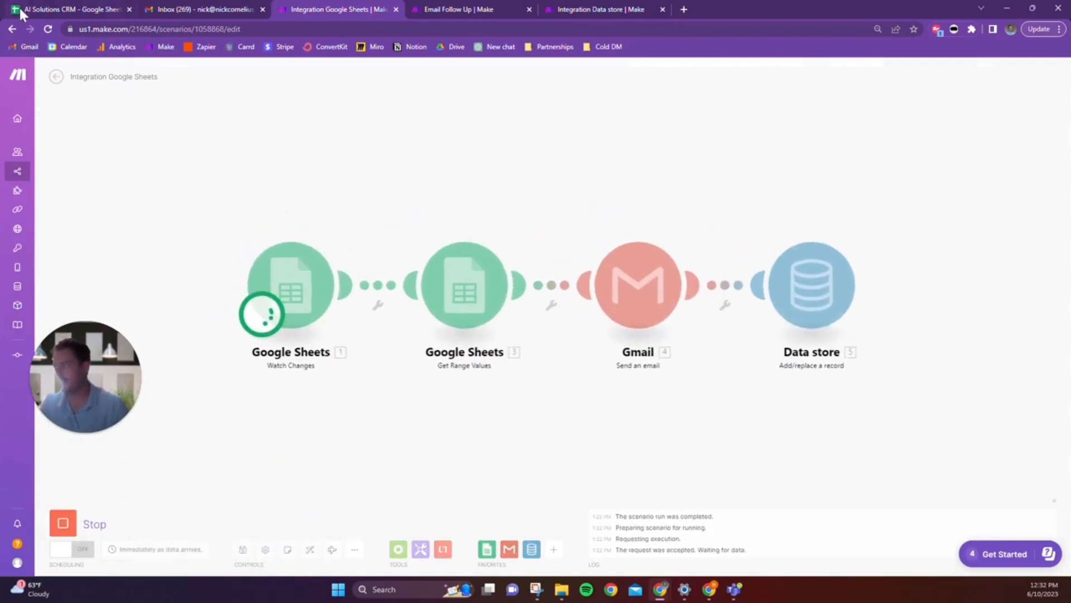
Step: Enter "No Show" as the status in cell F3 of the CRM sheet
click(6, 8)
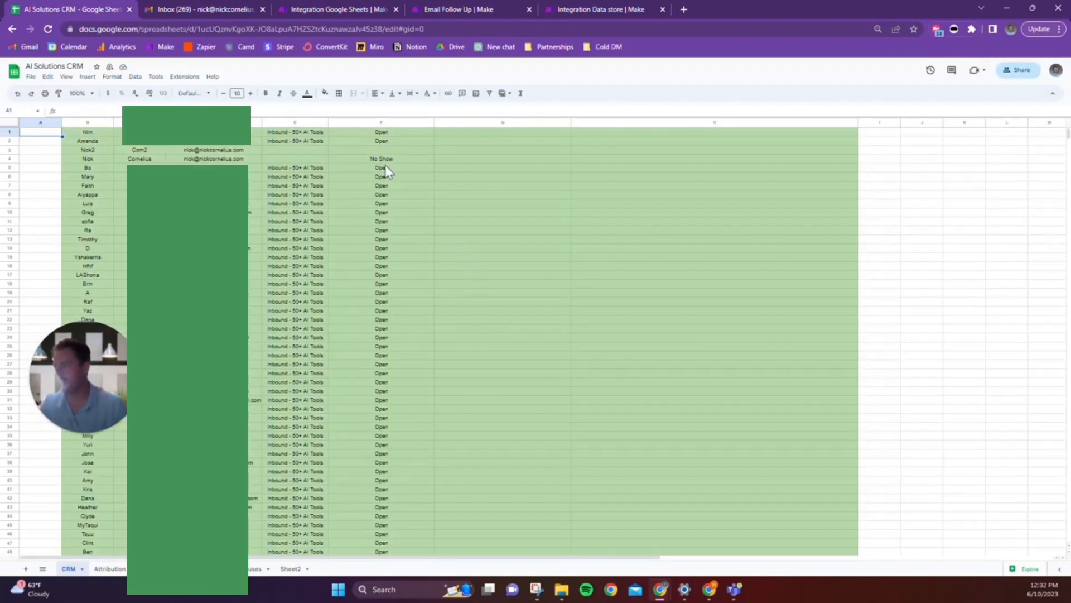
click(386, 151)
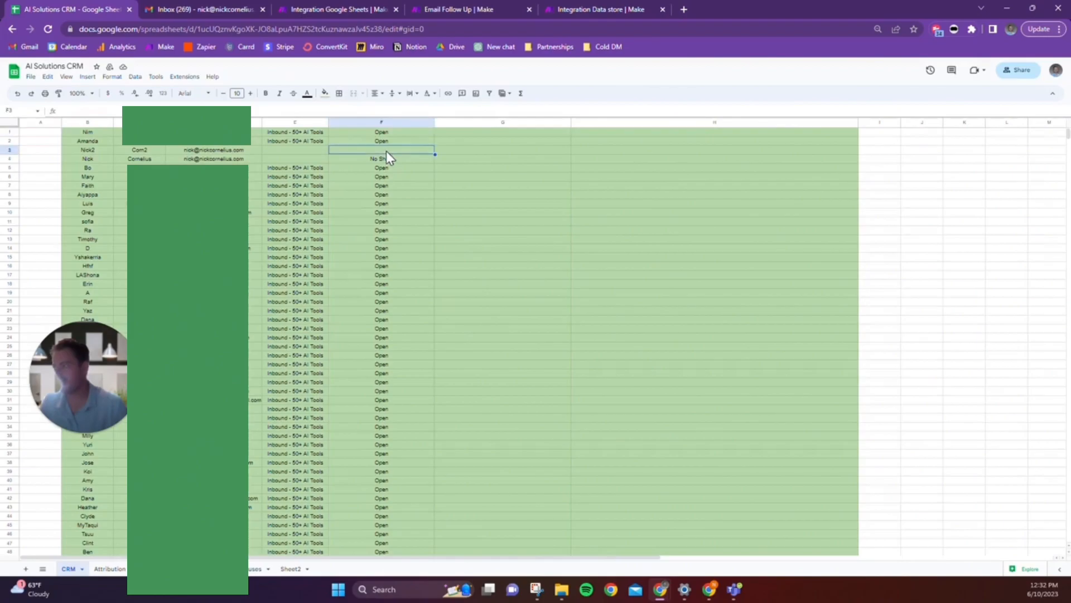
text(No Show)
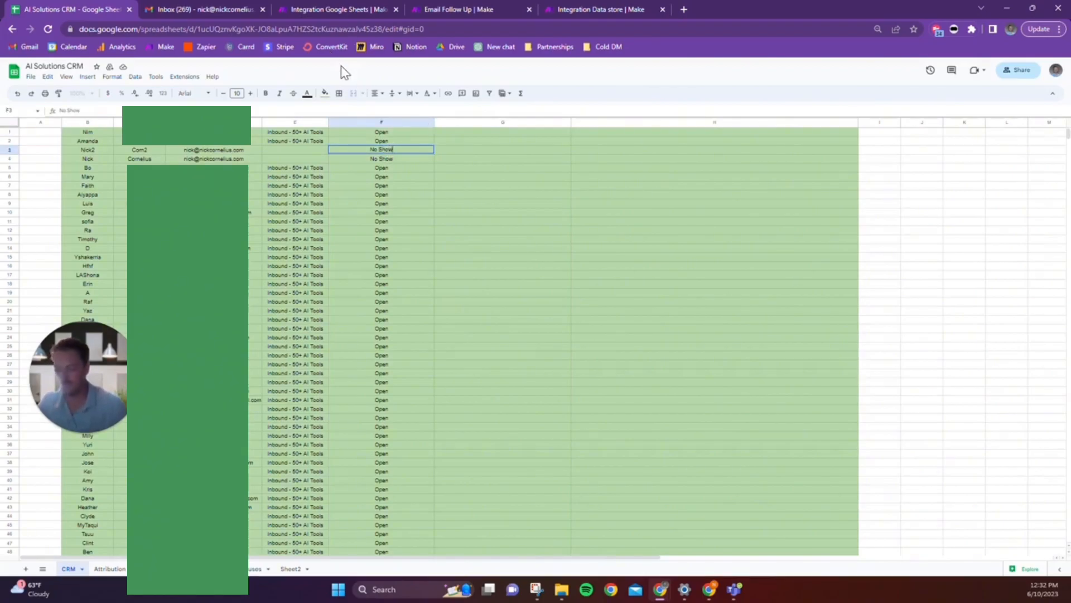
key(Return)
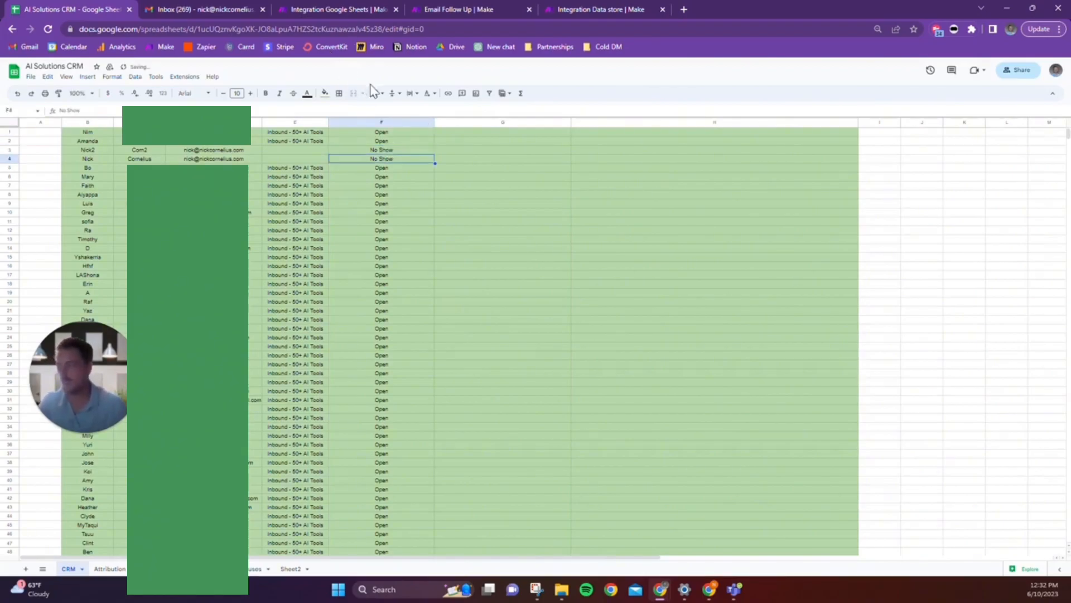
Step: Check the Gmail inbox for the Missed Appointment Today email and open the Email Follow Up data store
click(349, 9)
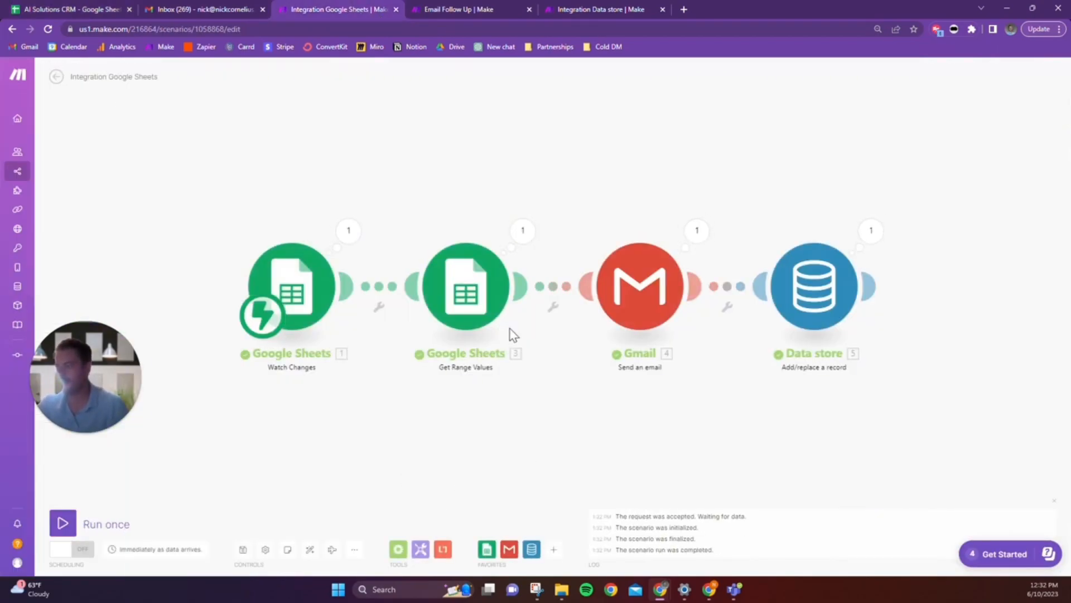
click(209, 2)
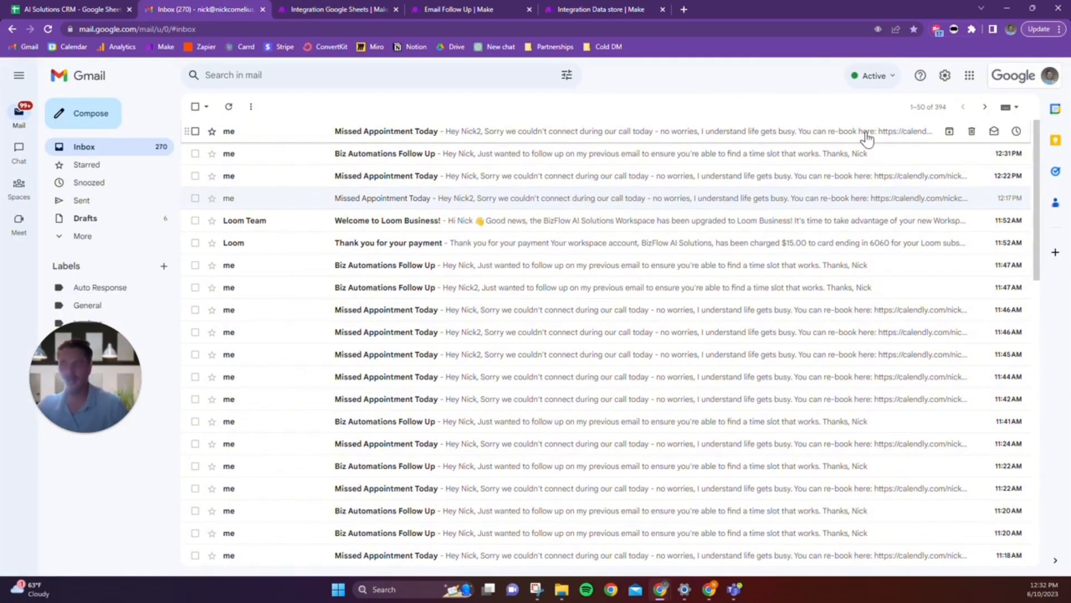
click(373, 8)
click(466, 8)
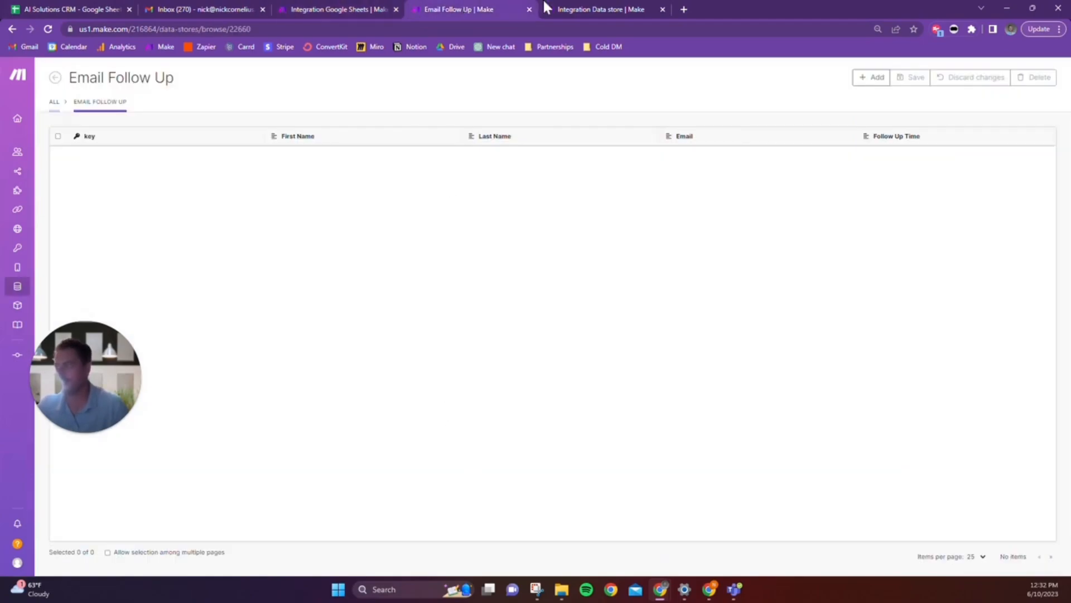
Step: Refresh the Email Follow Up data store to look for the newly added no-show record
click(583, 7)
click(502, 6)
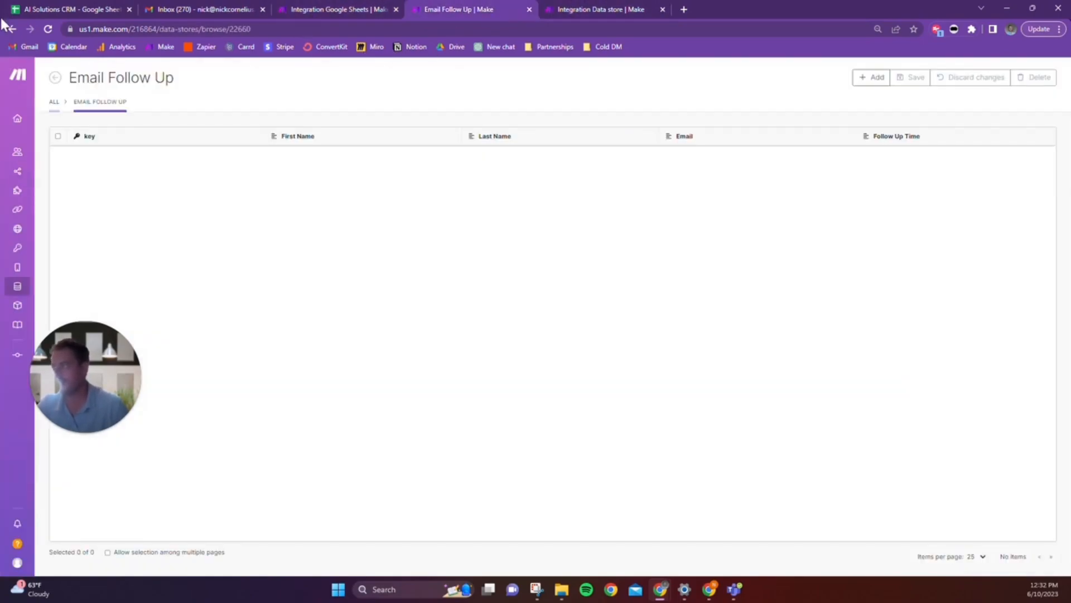
key(F5)
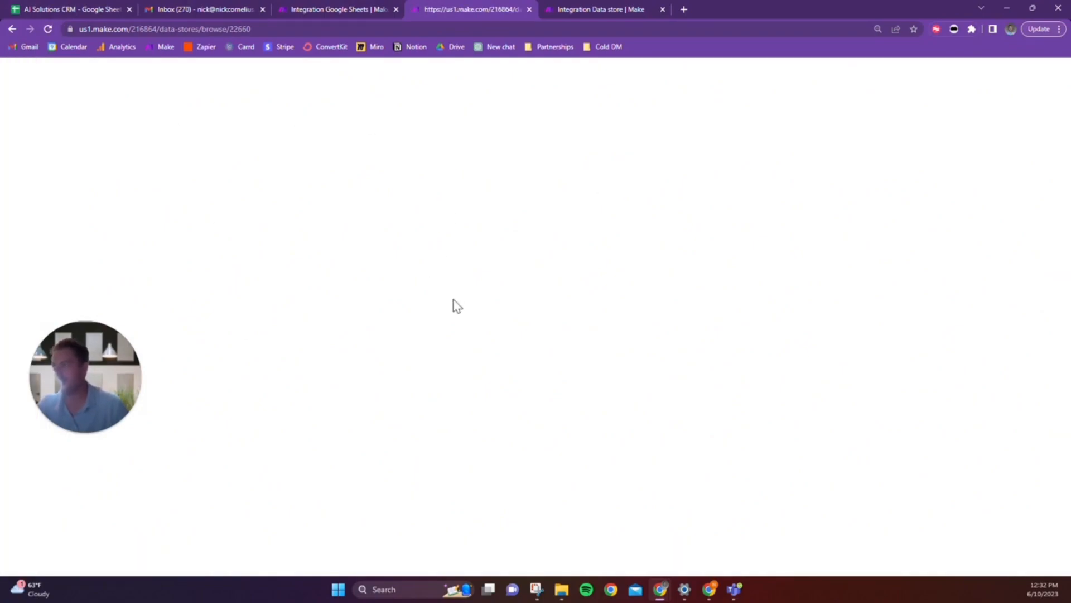
Step: Run the Integration Data store scenario once to process the record waiting in the Email Follow Up data store
mouse_move(627, 5)
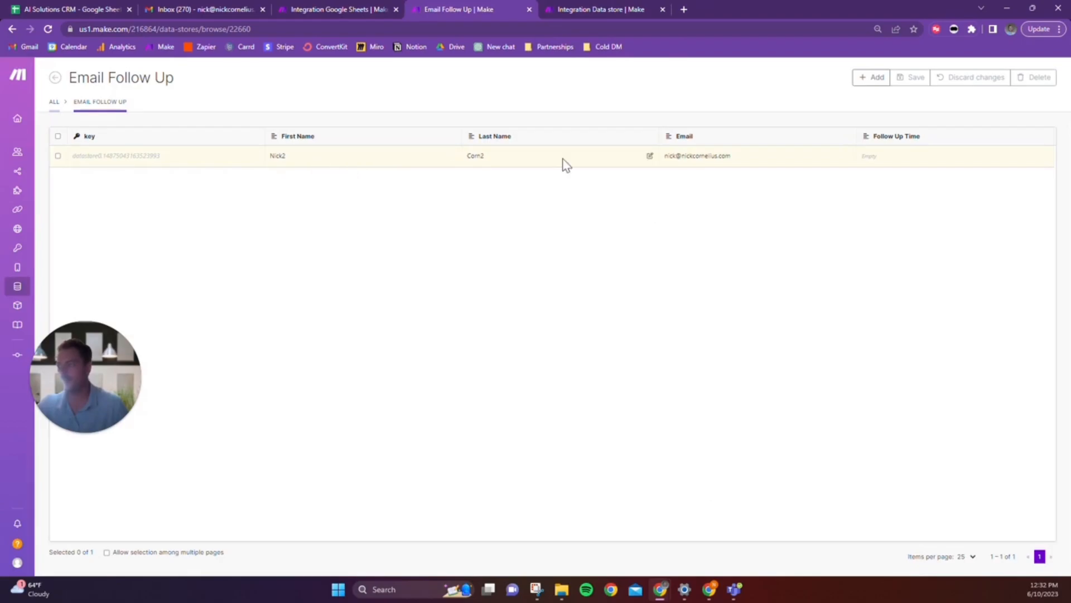
click(631, 8)
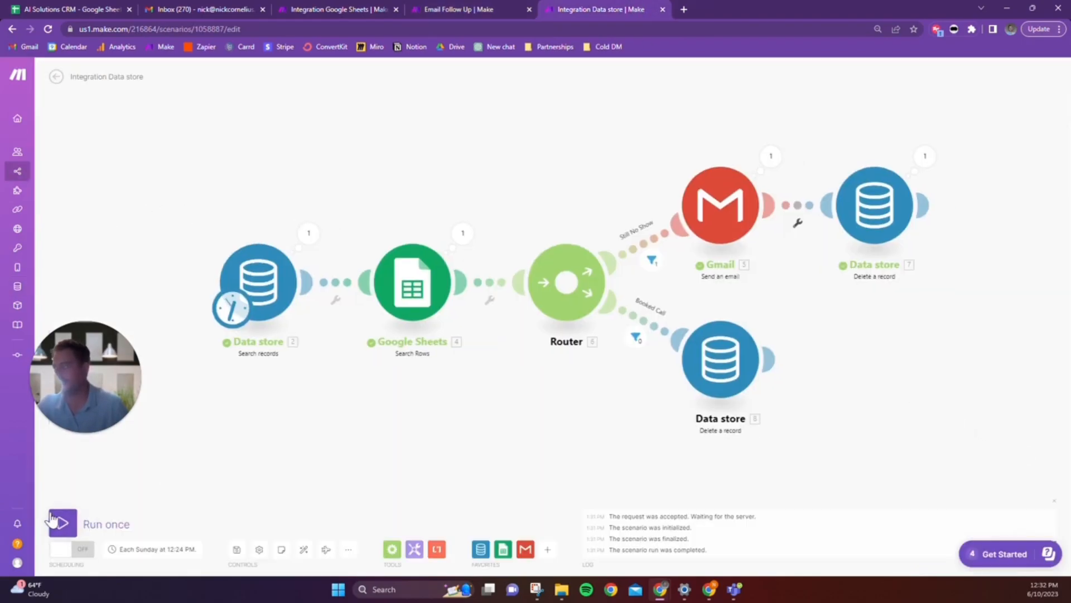
click(61, 525)
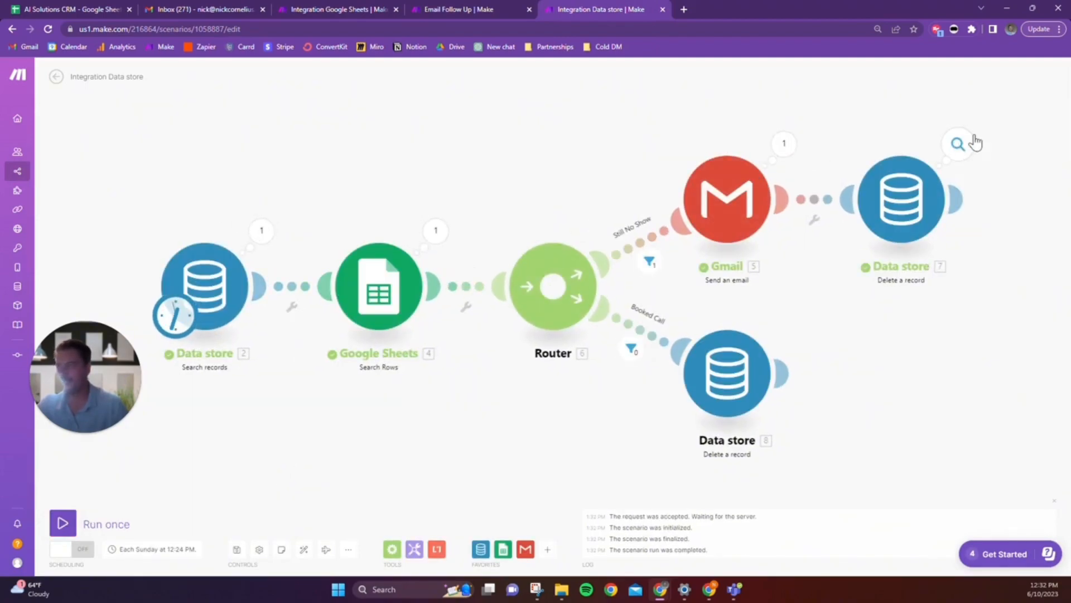
scroll(894, 363, down, 1)
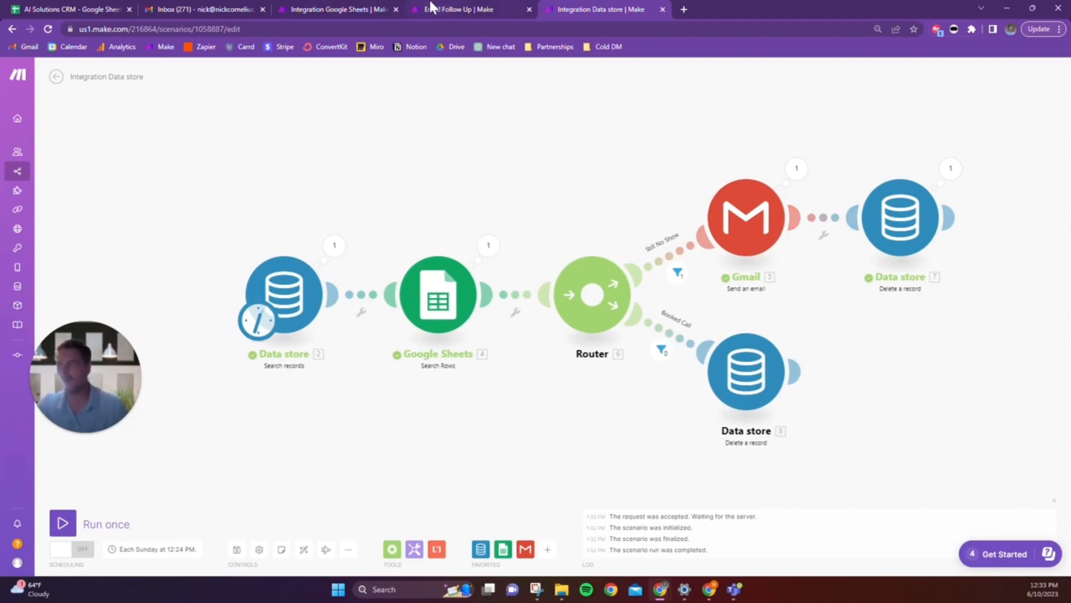
Step: Clear the statuses in cells F4 and F3 of the CRM sheet and check the Gmail inbox for the Biz Automations Follow Up email
click(79, 3)
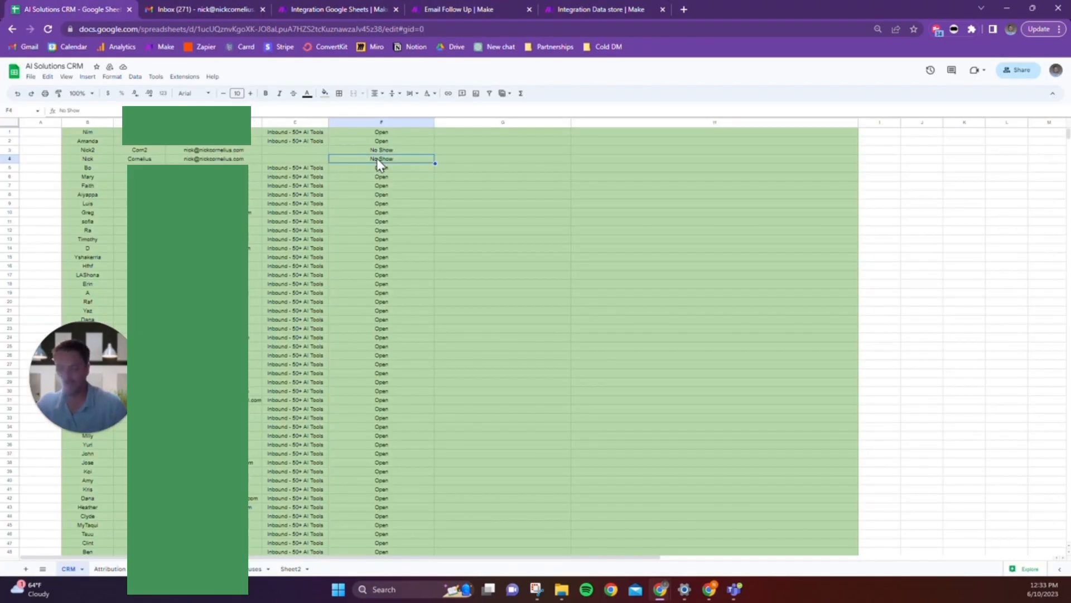
key(Delete)
click(380, 148)
key(Delete)
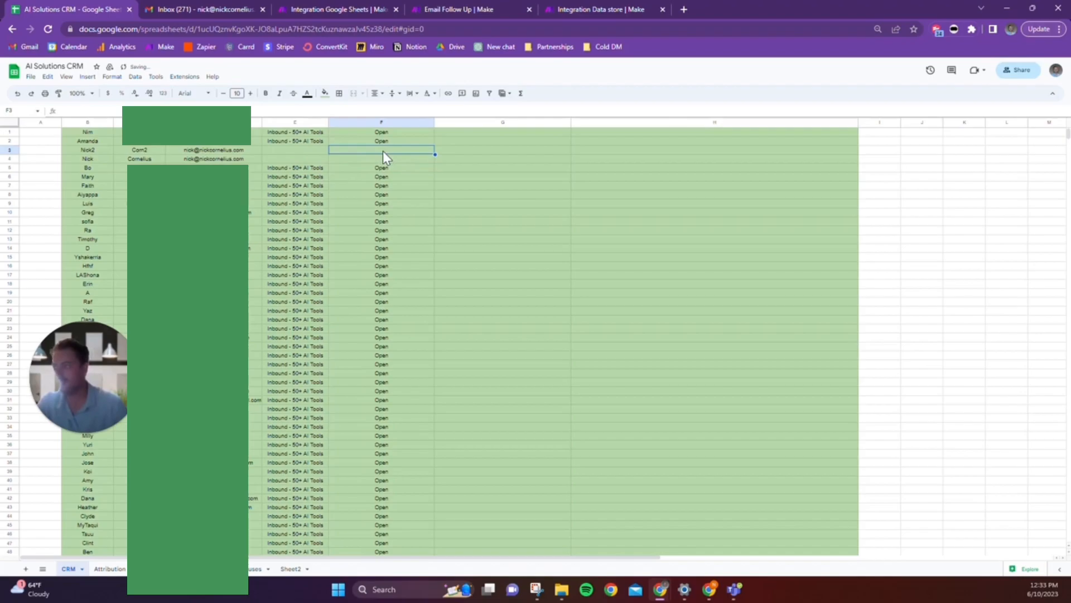
click(244, 7)
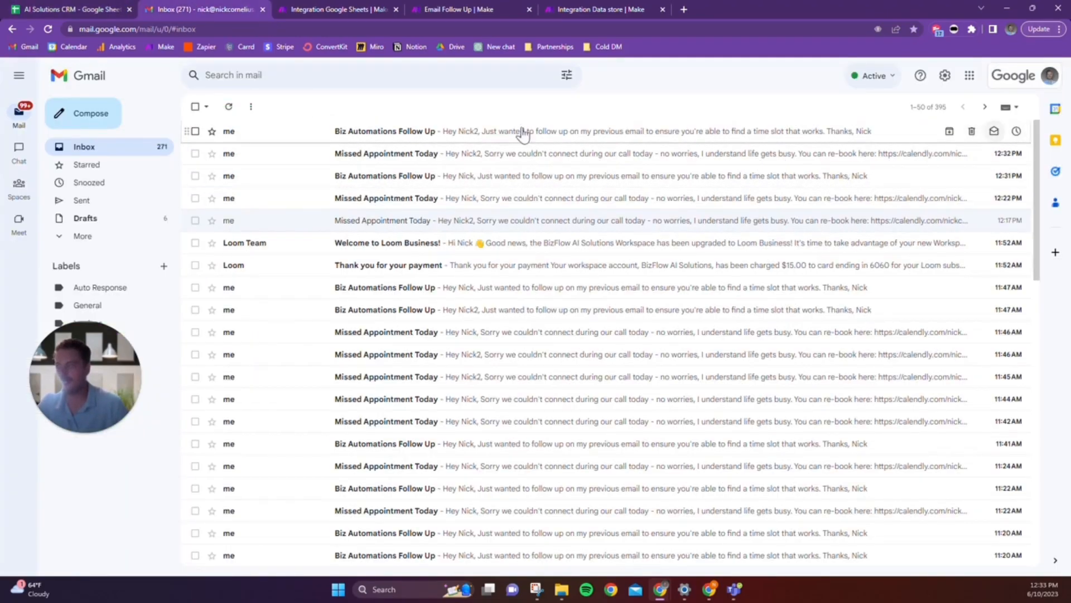
Step: Run the Integration Google Sheets scenario once, waiting for new data rather than using the existing queued data
click(337, 8)
click(62, 6)
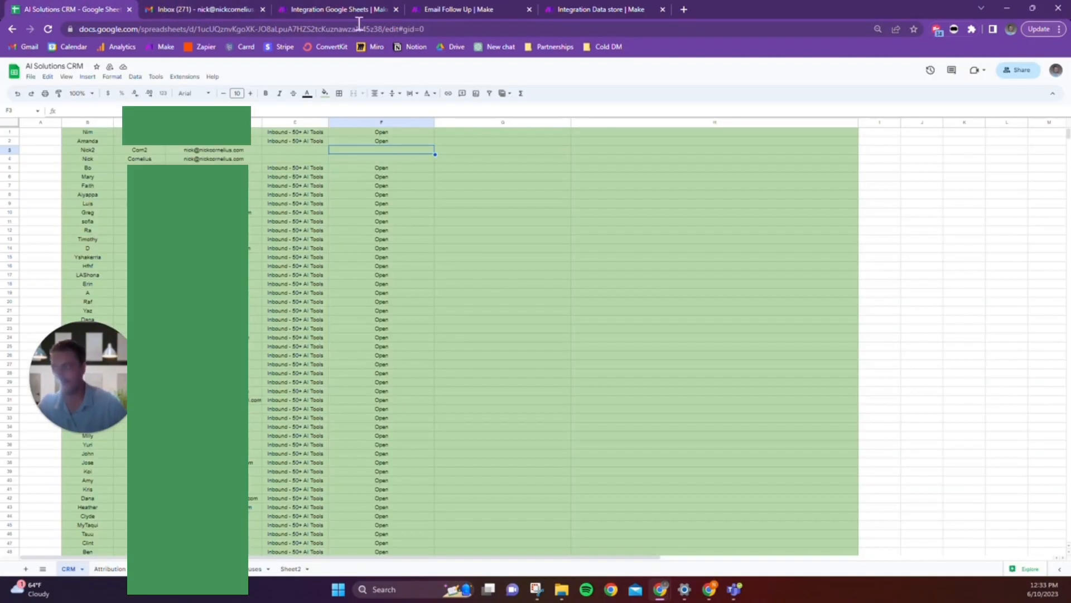
click(277, 1)
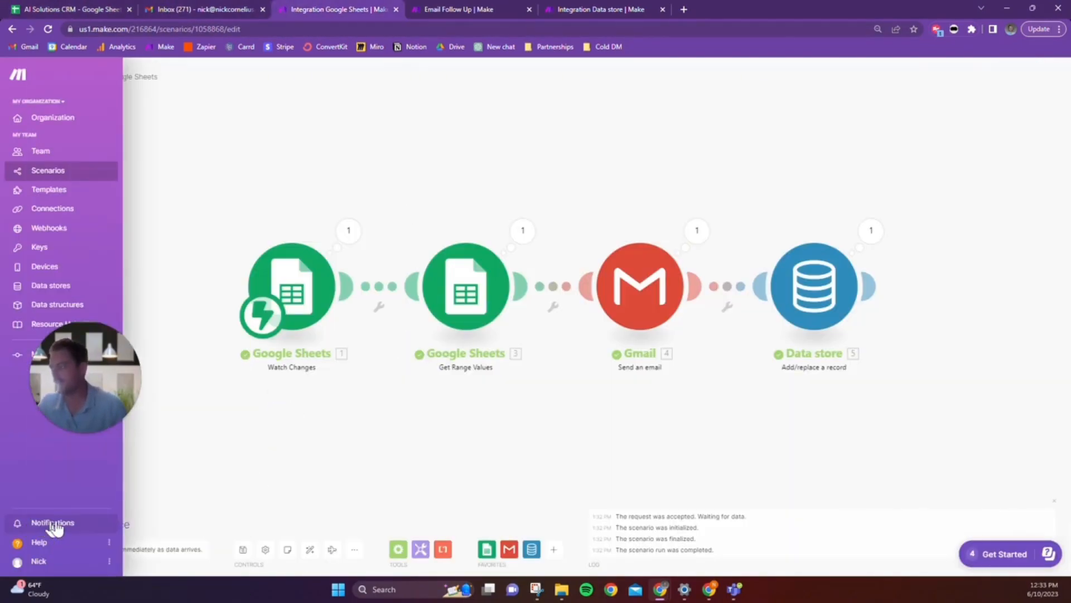
click(63, 522)
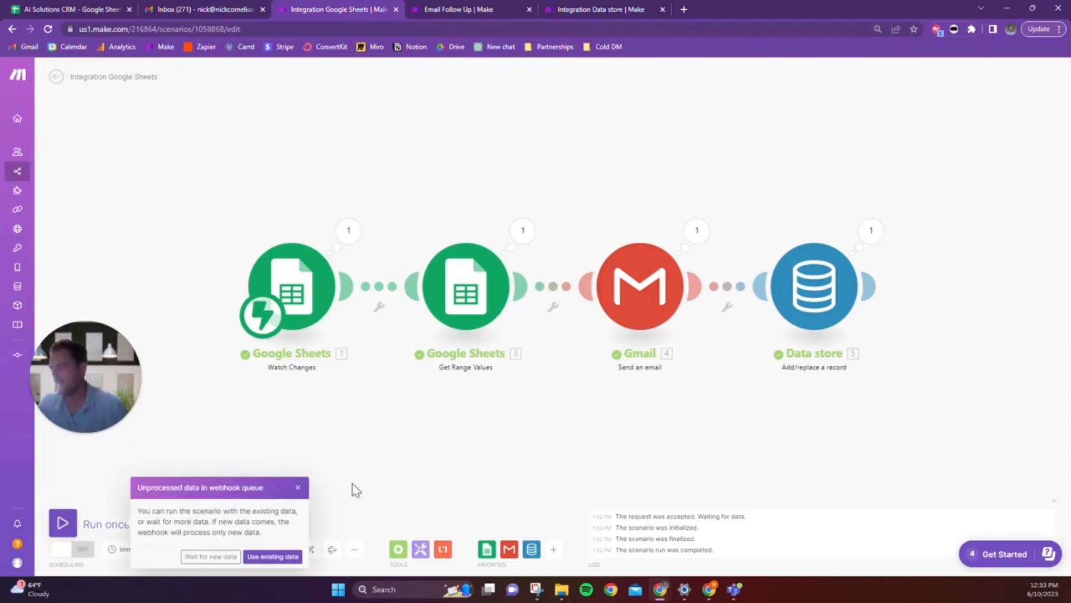
click(240, 553)
Step: Enter "No Show" as the status in cell F4 of the CRM sheet
click(163, 2)
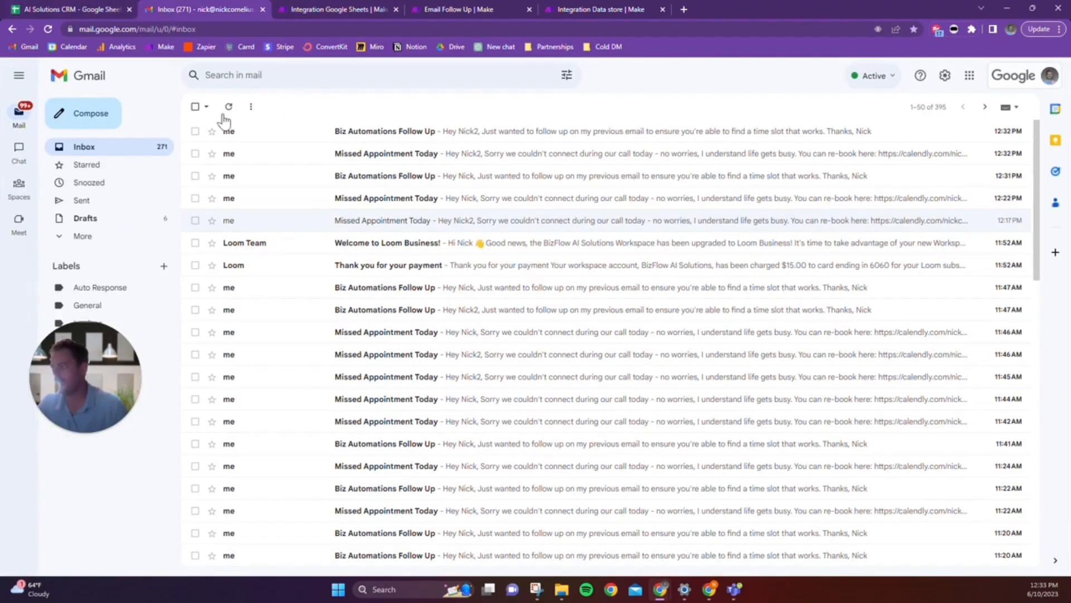
click(73, 5)
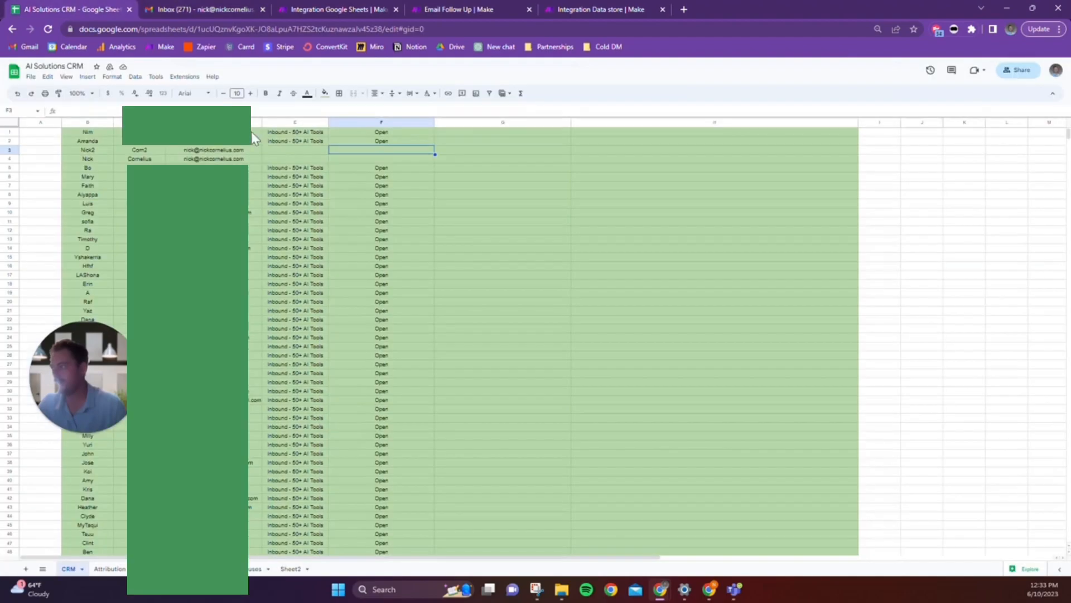
click(363, 158)
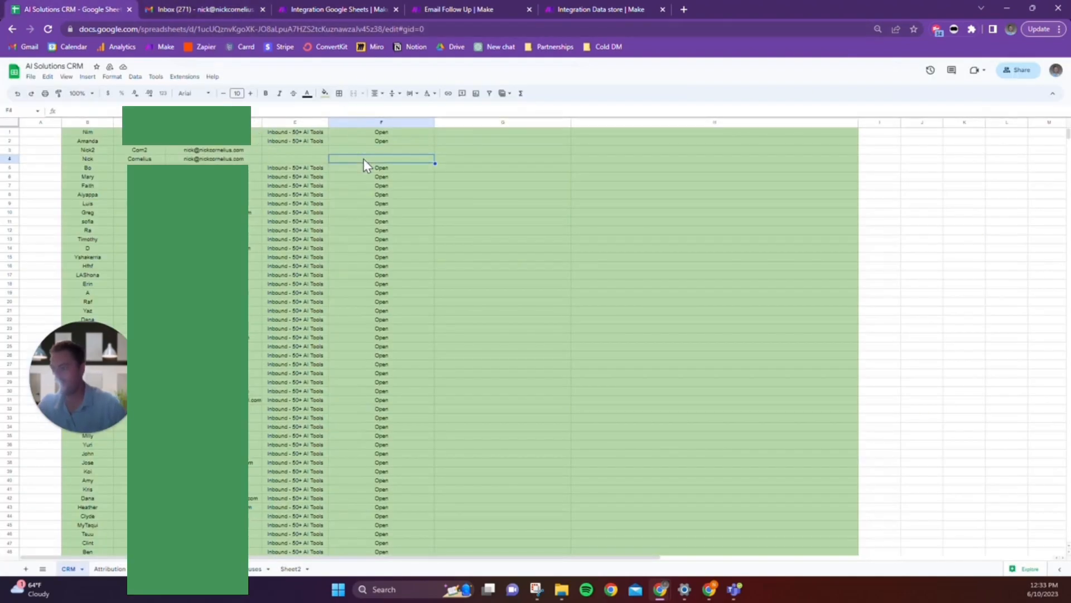
text(No Show)
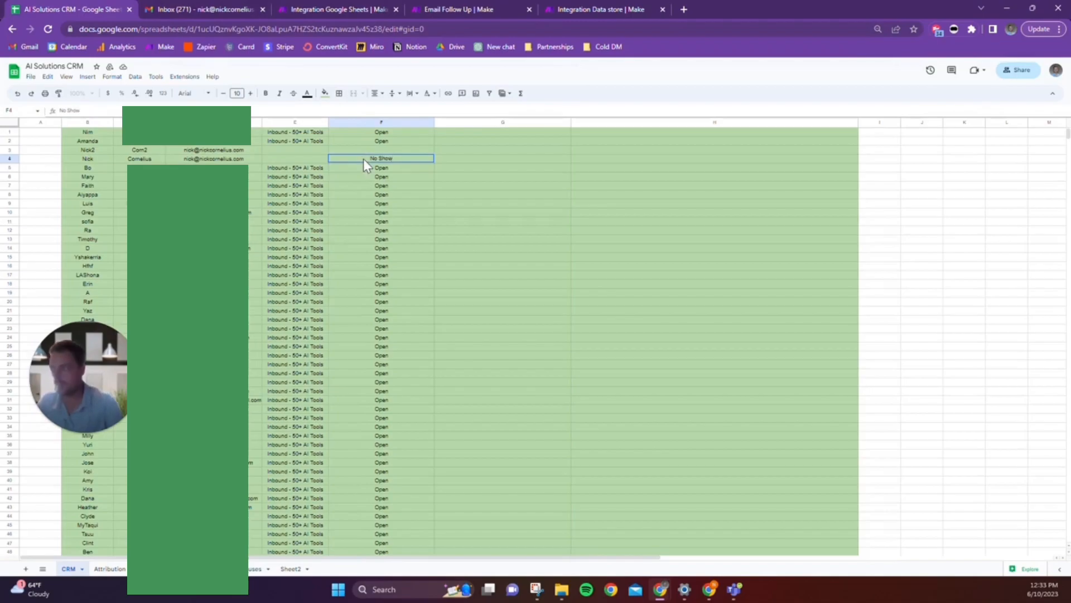
key(Return)
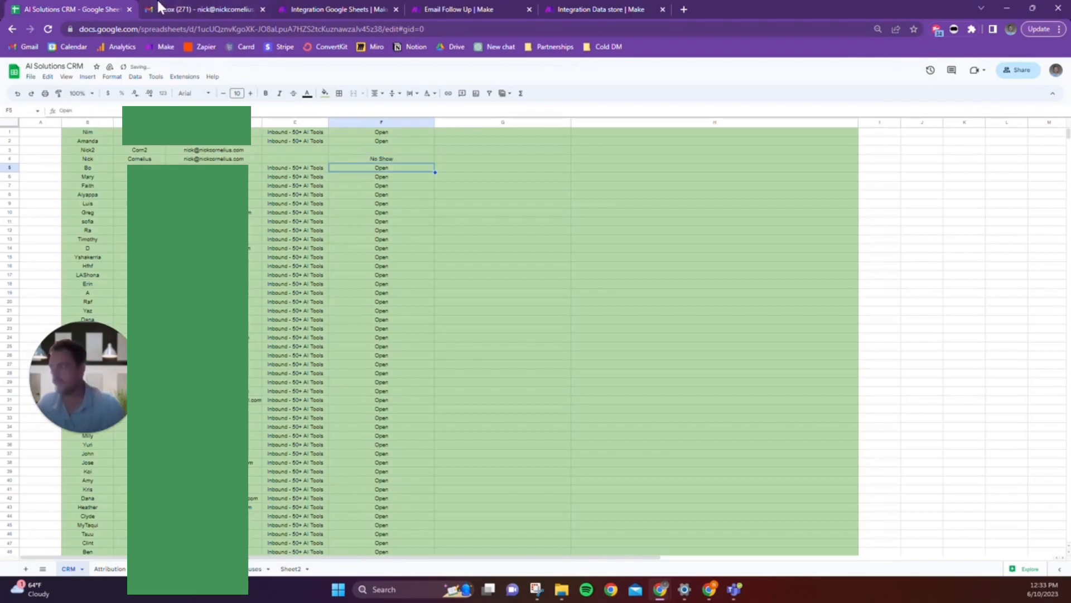
Step: Start another single run of the Integration Google Sheets scenario that waits for new data
click(338, 9)
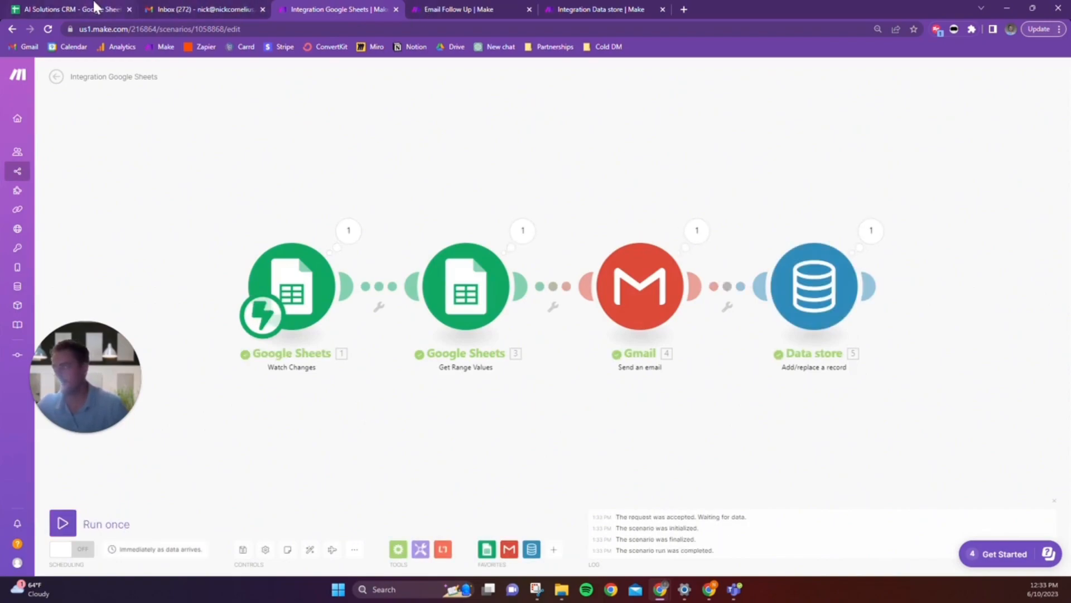
click(63, 523)
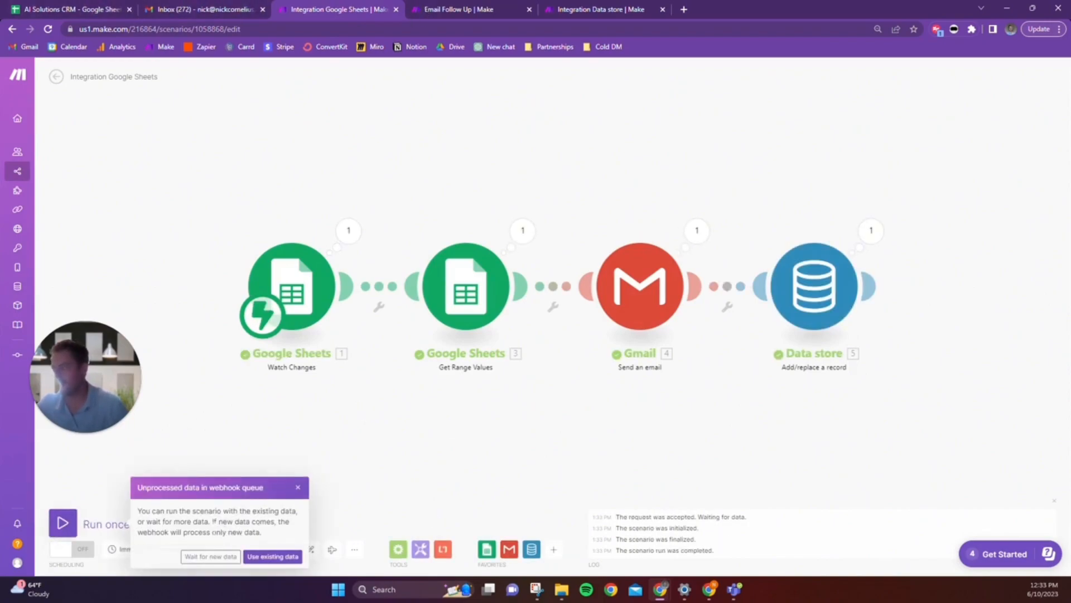
click(210, 556)
Step: Enter "No Show" as the status in cell F3 of the CRM sheet
click(89, 9)
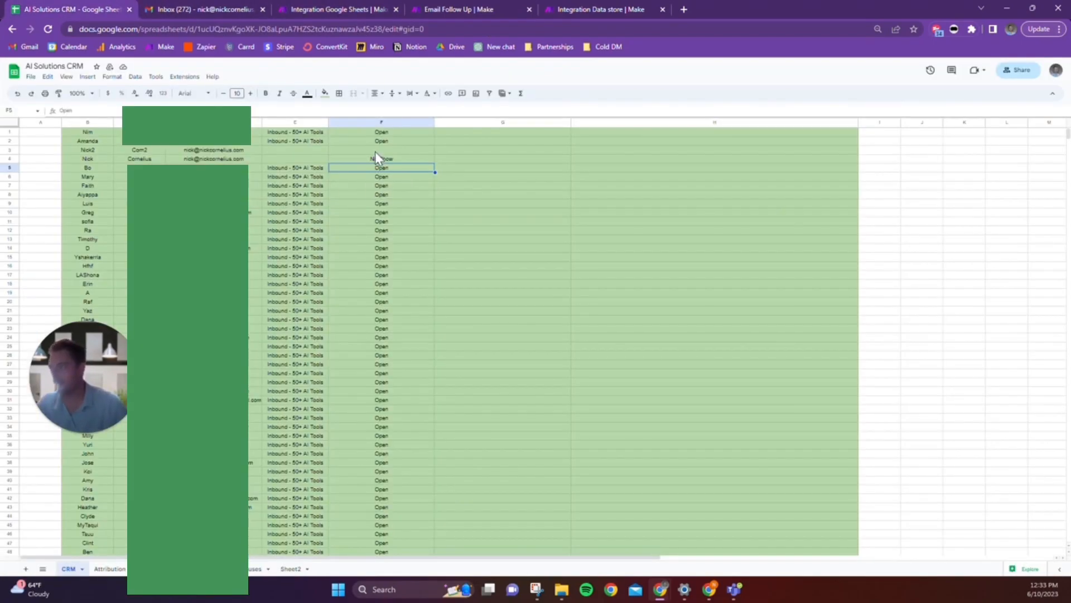
click(376, 150)
text(No Show)
key(Return)
Step: Check the Integration Google Sheets run and look for both no-show contacts in the Email Follow Up data store
click(306, 9)
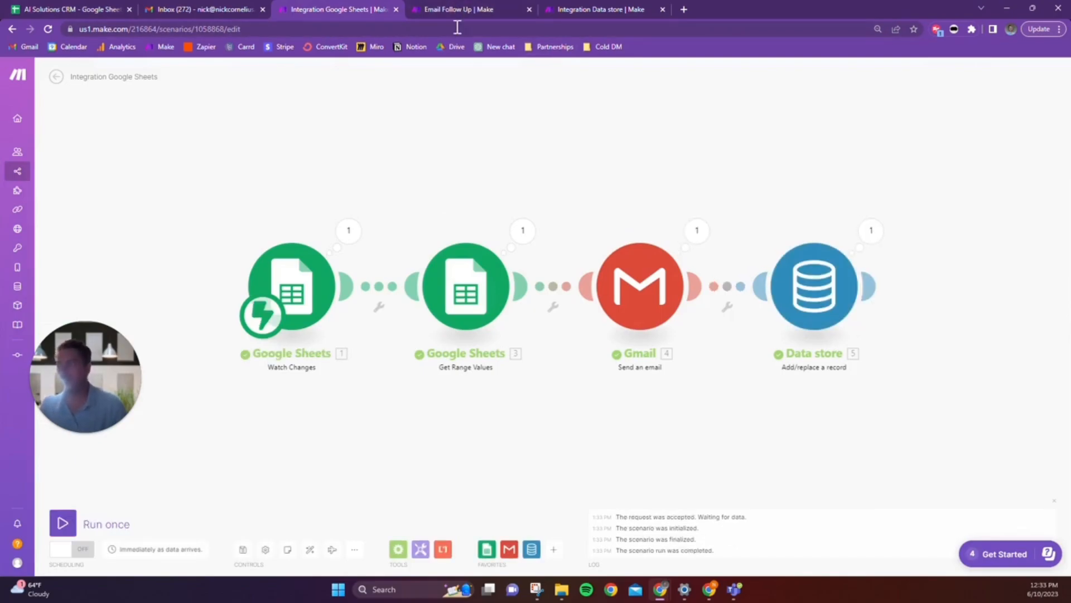
click(596, 7)
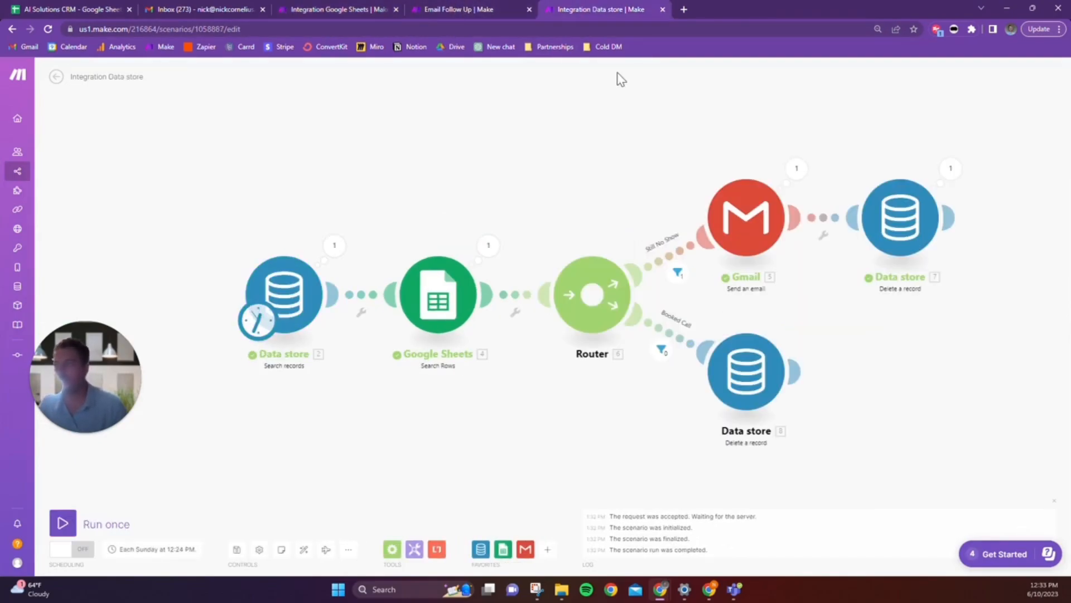
click(427, 7)
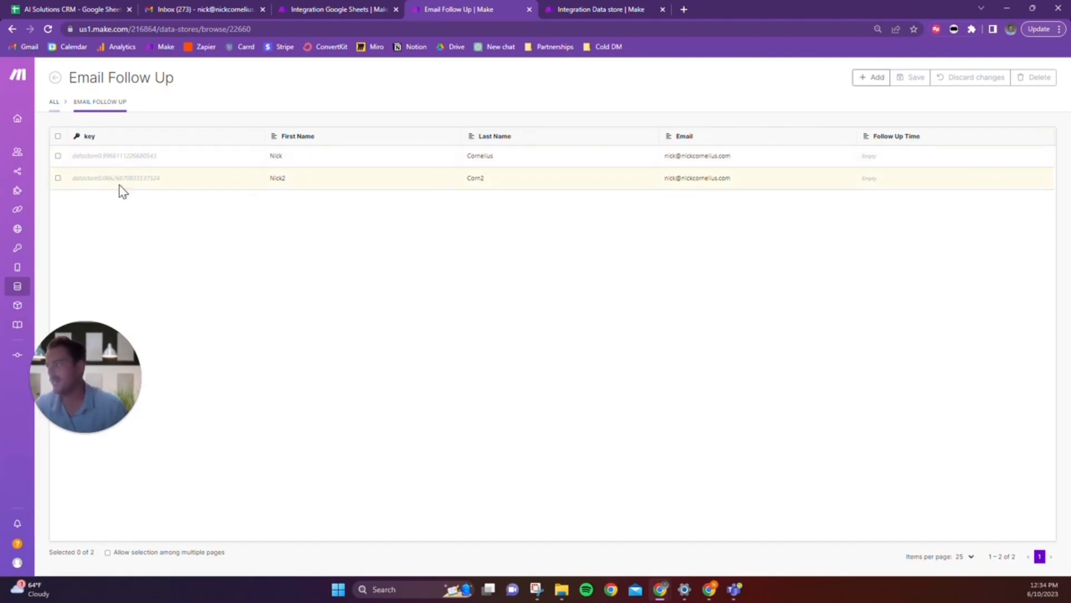
Step: View the schedule settings of the Integration Data store scenario without changing them, and run the scenario once
click(638, 8)
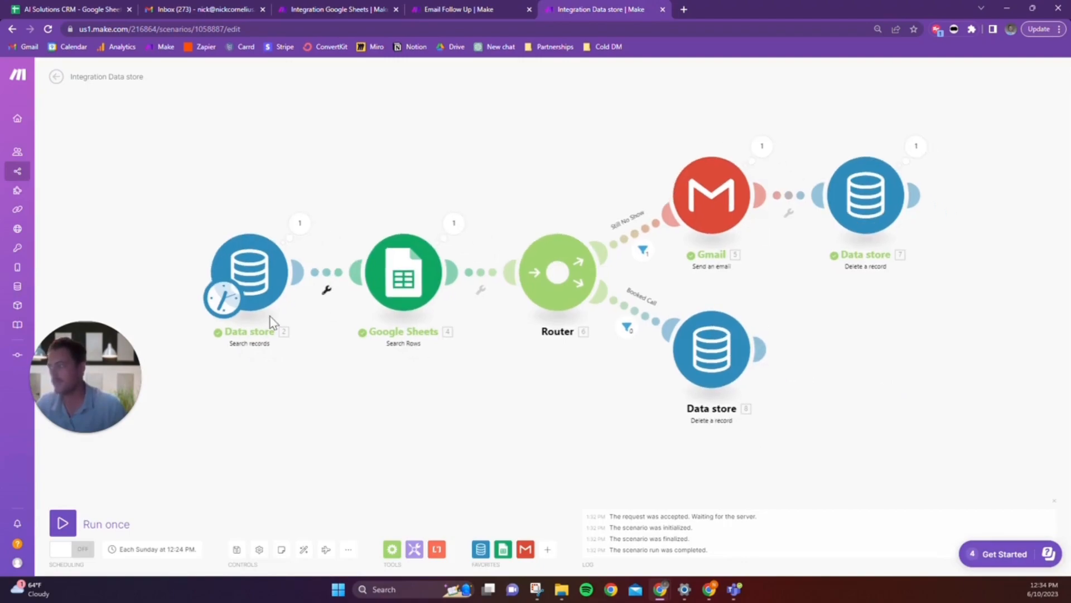
click(225, 300)
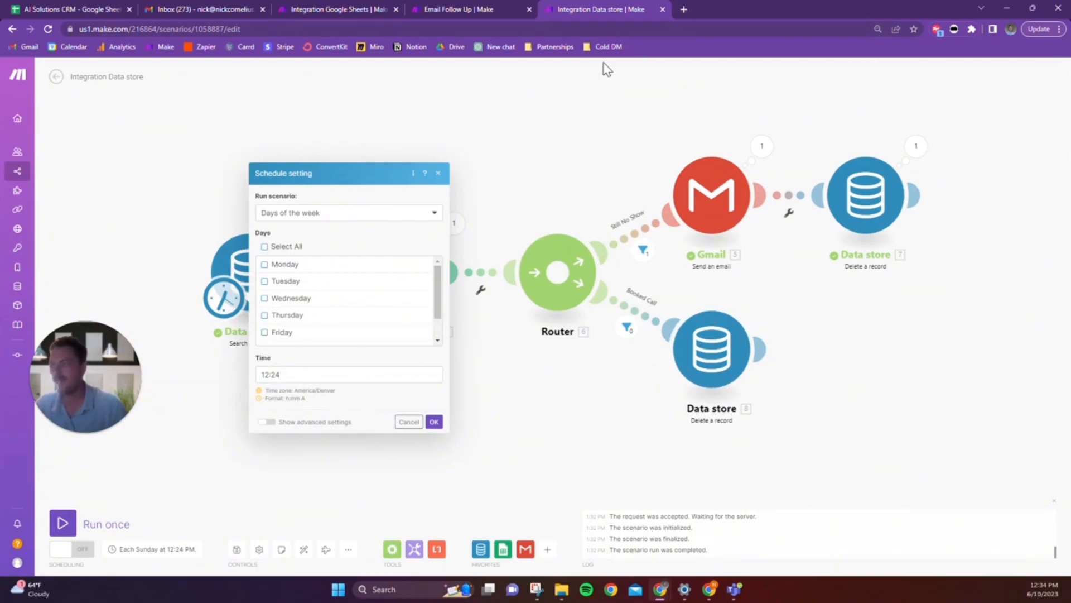
key(Escape)
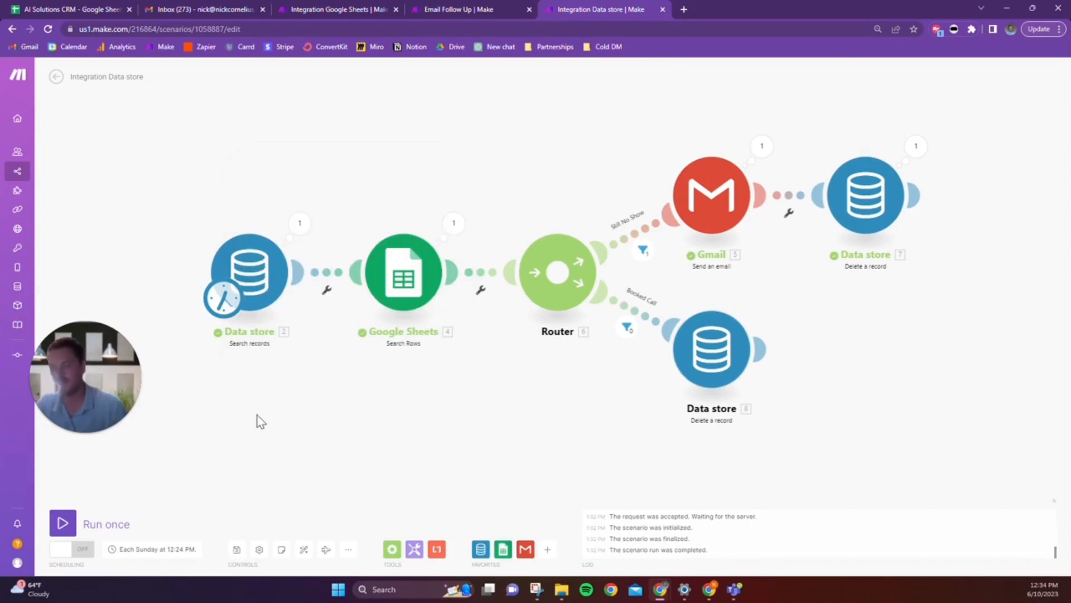
click(64, 526)
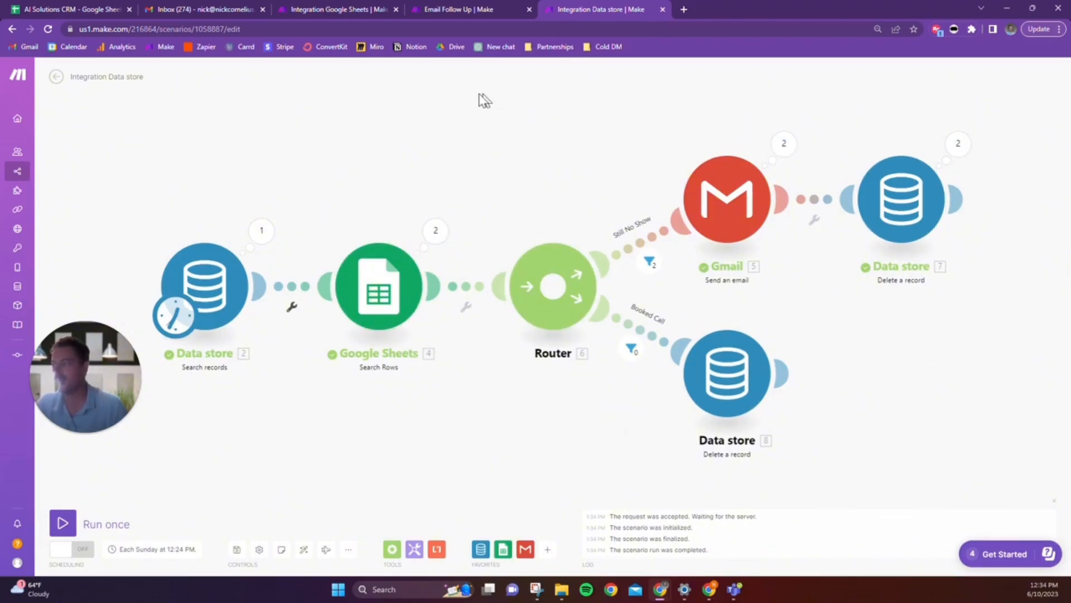
Step: Refresh the Email Follow Up data store to check that the records were deleted, and check the Gmail inbox for the follow-up emails
click(455, 12)
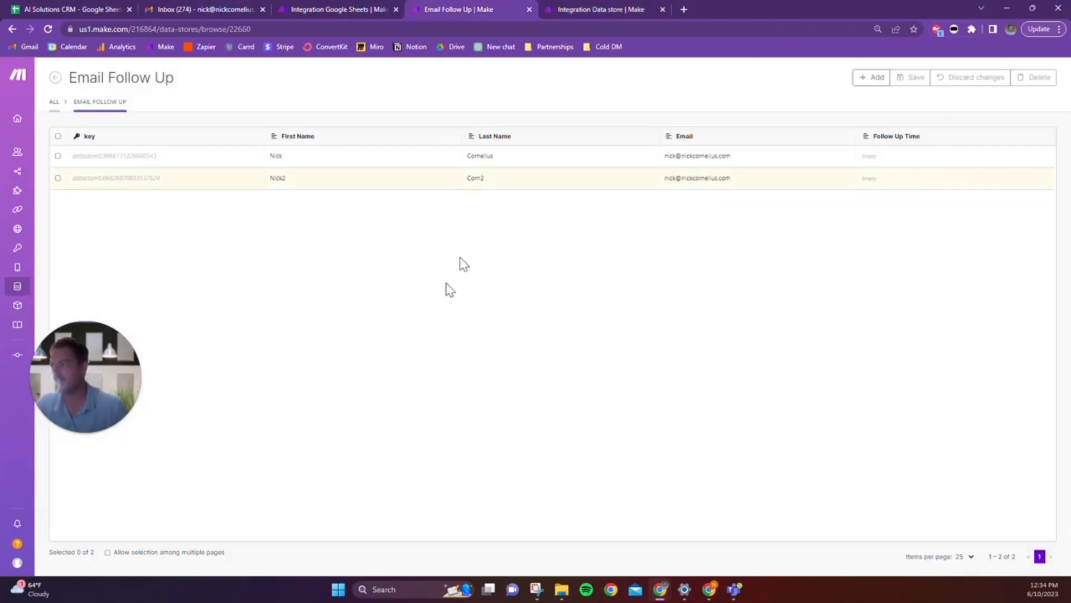
click(48, 33)
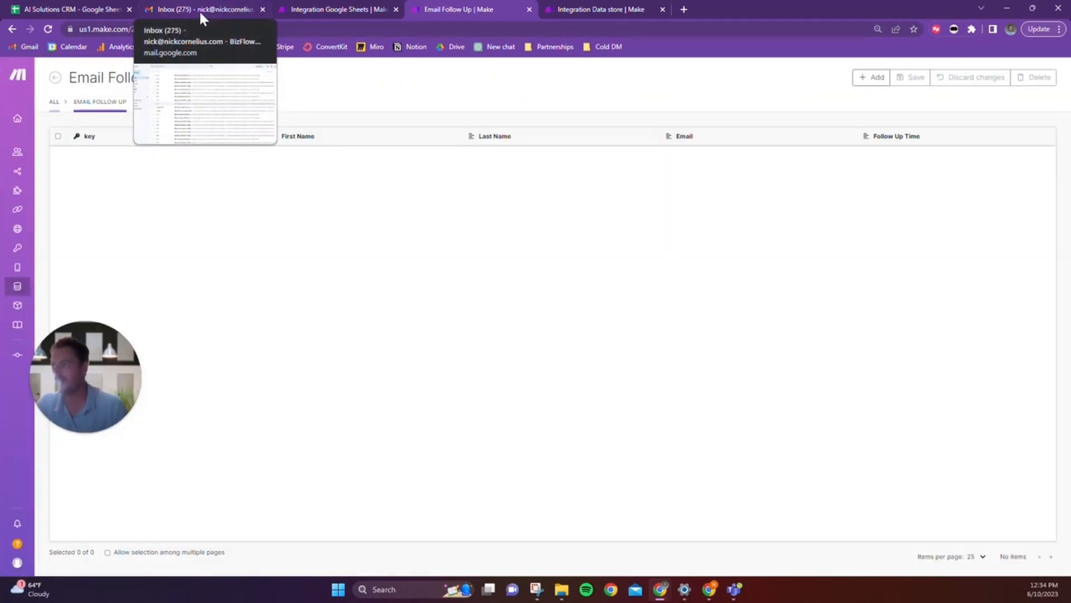
click(198, 9)
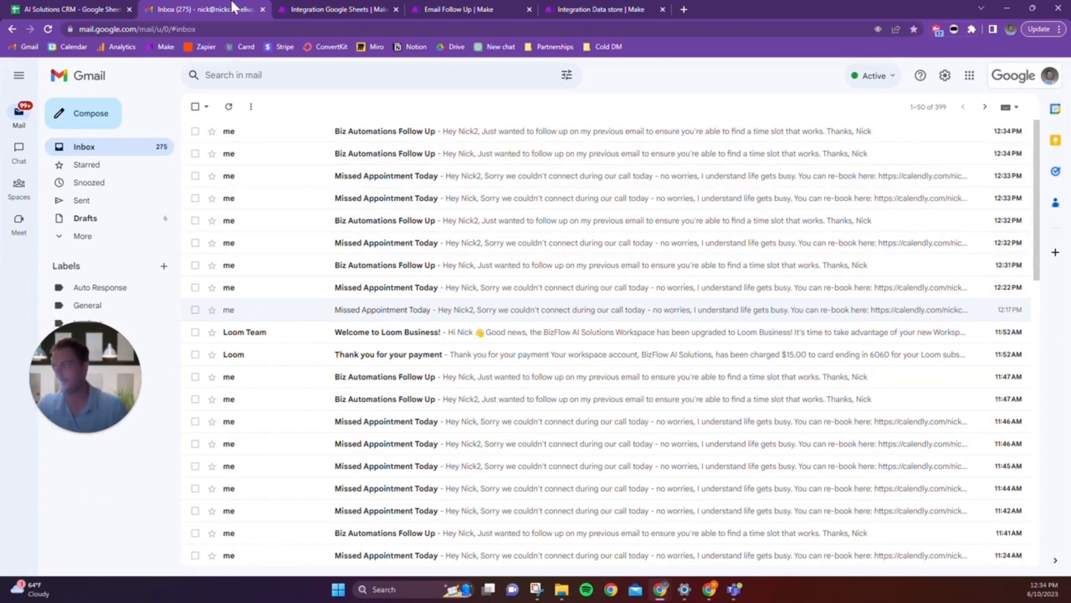
Step: Review the complete workflow across the Integration Google Sheets and Integration Data store scenarios, the CRM sheet and the Email Follow Up data store
click(357, 9)
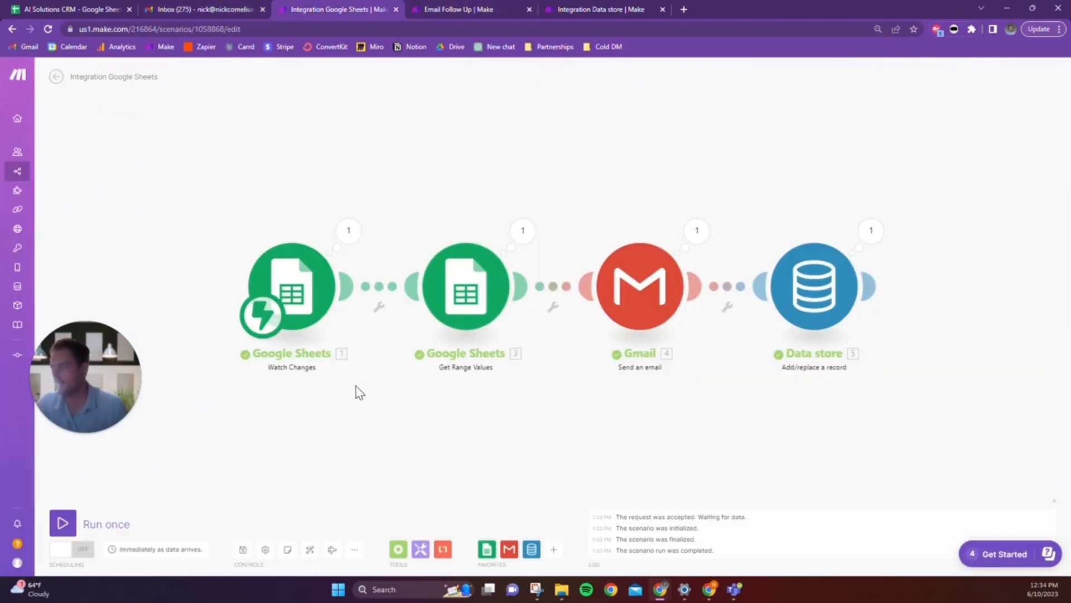
scroll(360, 392, down, 1)
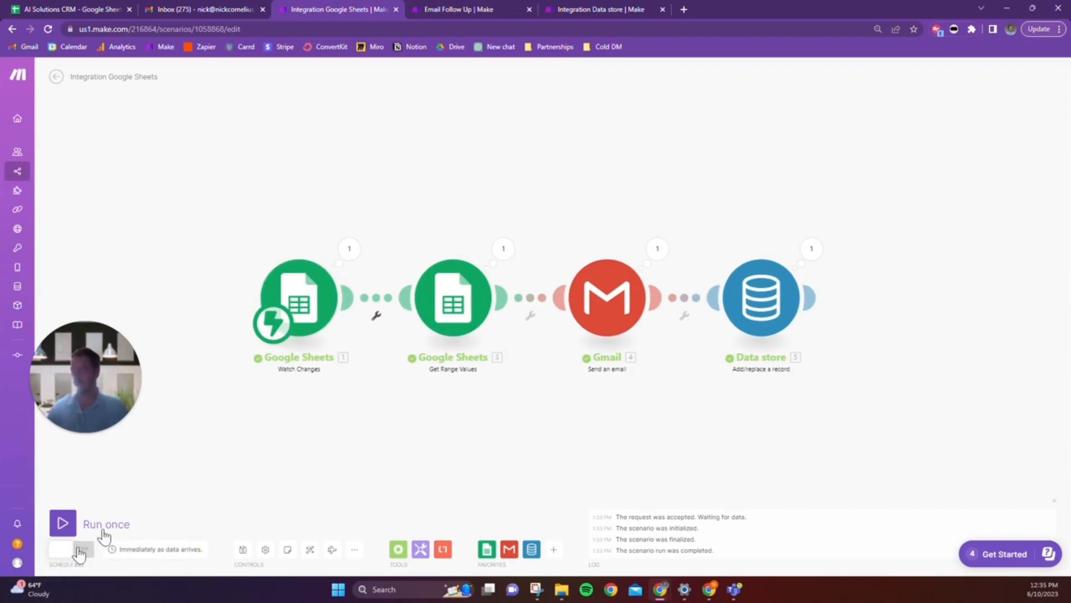
click(458, 9)
click(594, 7)
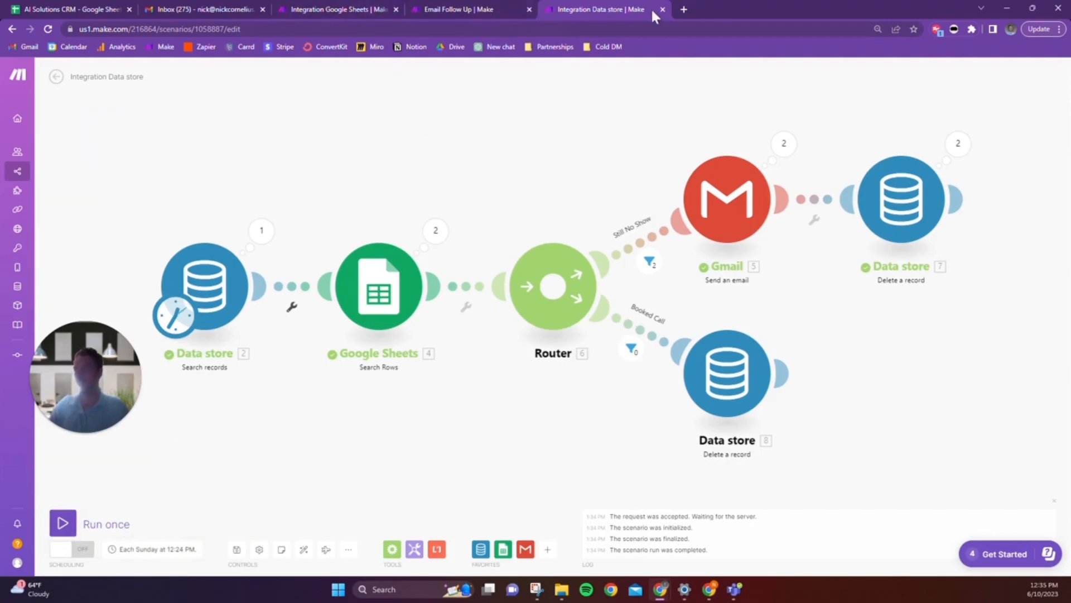
click(85, 8)
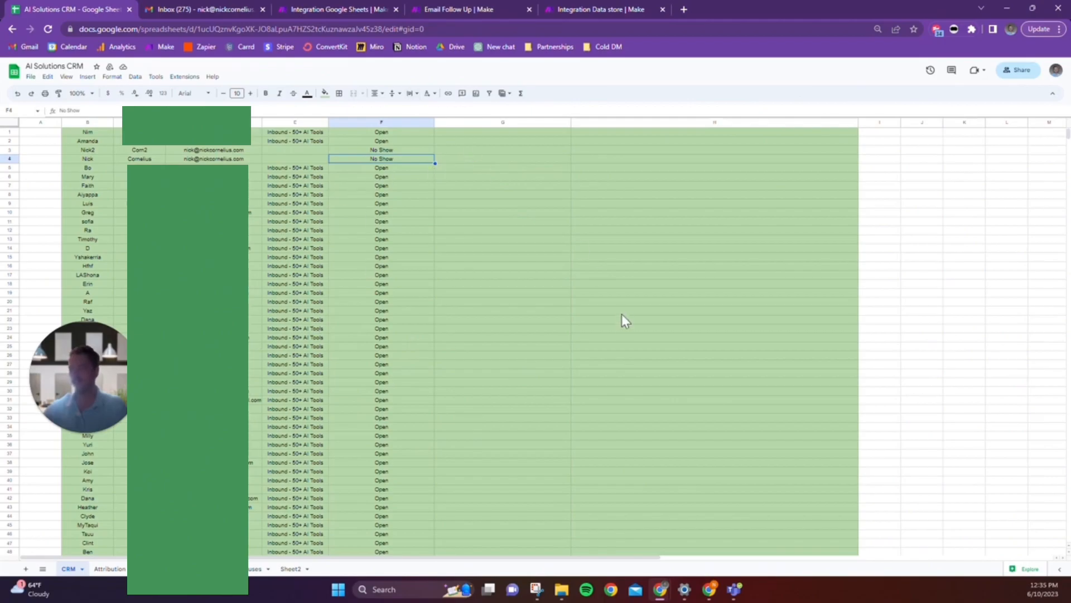
click(455, 10)
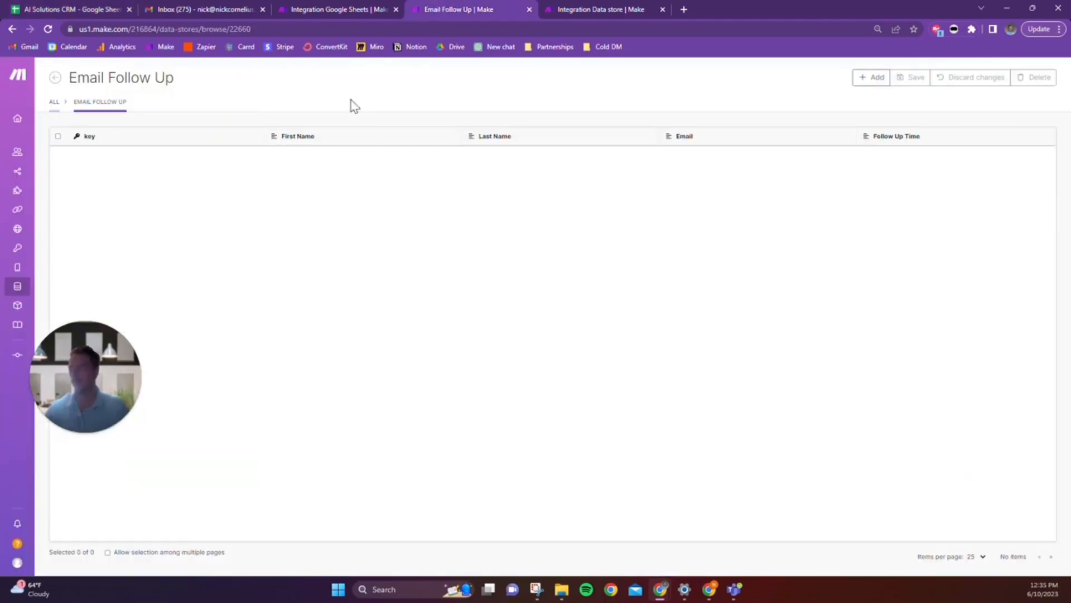
click(319, 7)
scroll(726, 410, down, 1)
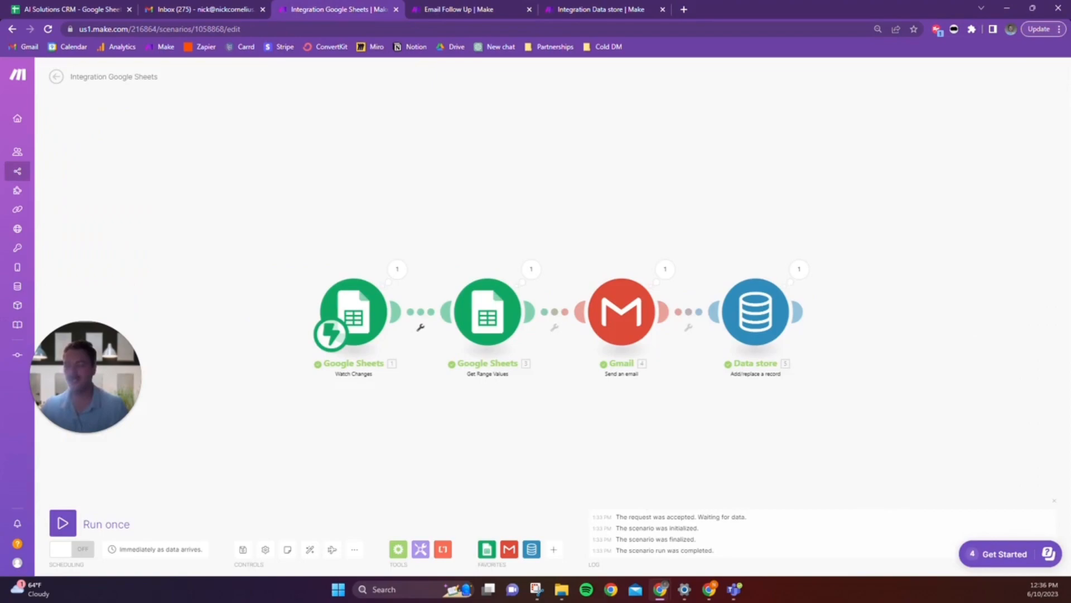